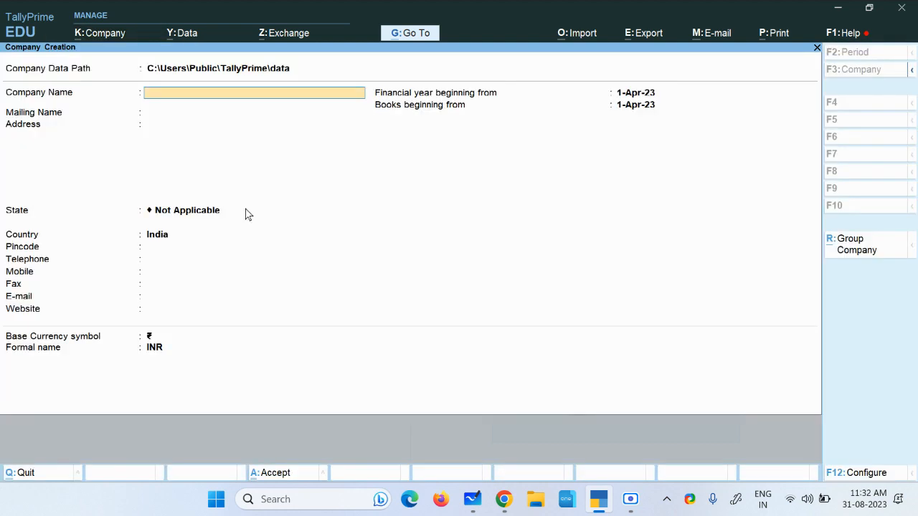
Step: Name the new company Croma Stores-B54 and use the same mailing name
type("Croma Stores")
key("Return")
key("Return")
Step: Copy the first part of the store's address from Croma-Stores.pdf into the first address line of the new company
key("alt+Tab")
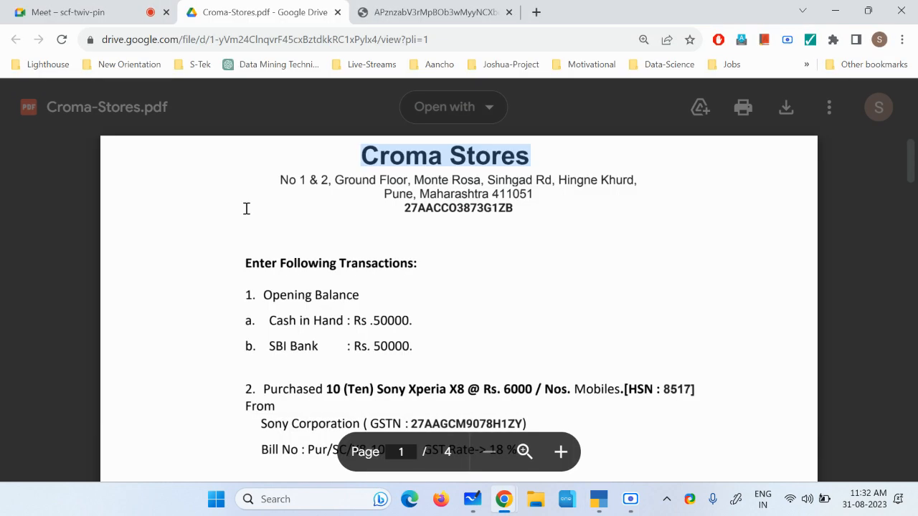
left_click_drag(279, 182, 483, 180)
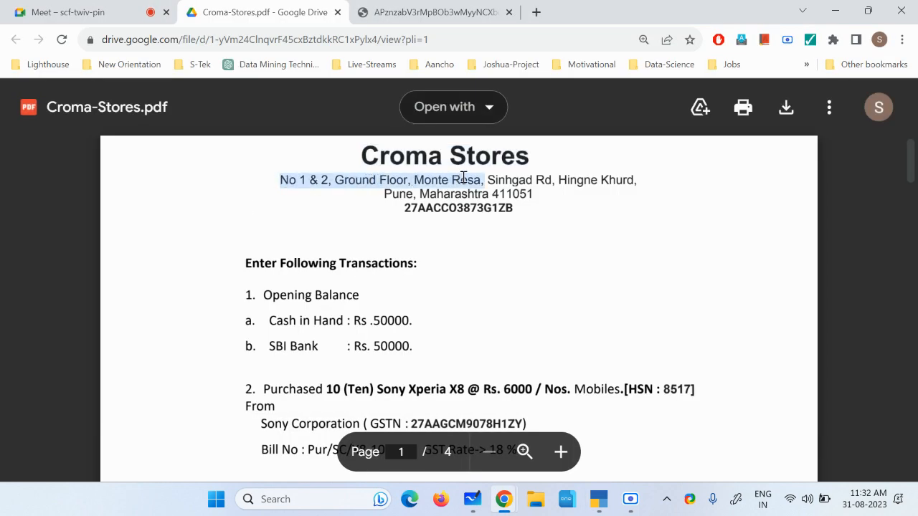
key("ctrl+c")
key("alt+Tab")
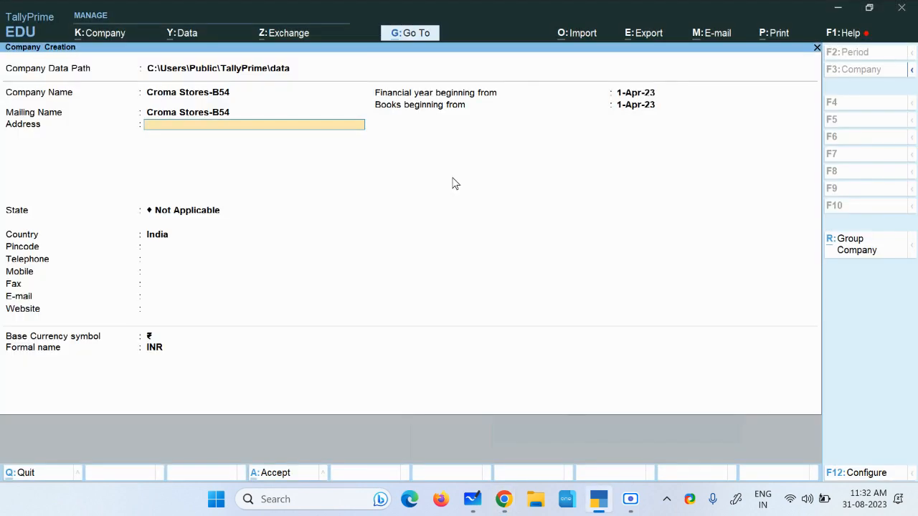
key("ctrl+alt+v")
key("Return")
Step: Copy the road and locality part of the address from the PDF into the company's second address line
key("alt+Tab")
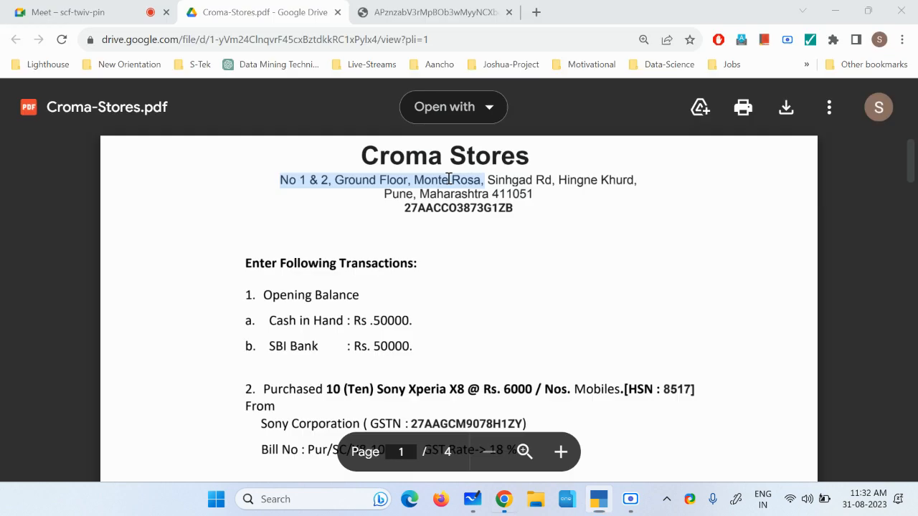
left_click_drag(489, 175, 652, 176)
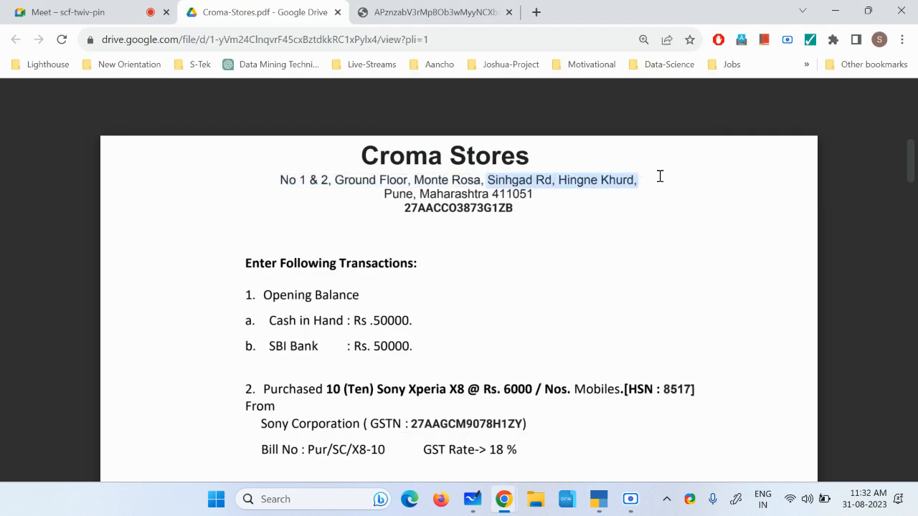
key("ctrl+c")
key("alt+Tab")
key("ctrl+alt+v")
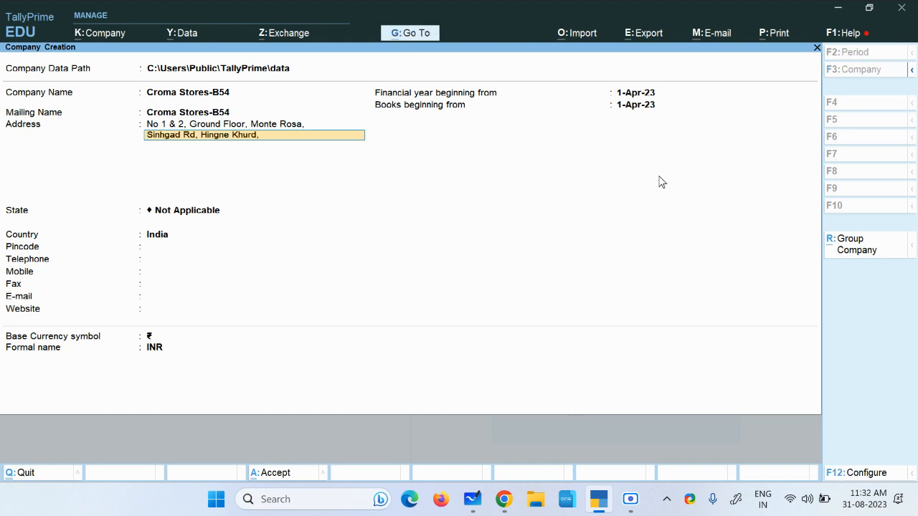
key("Return")
Step: Copy the city, state and pincode line from the PDF into the company's third address line
key("alt+Tab")
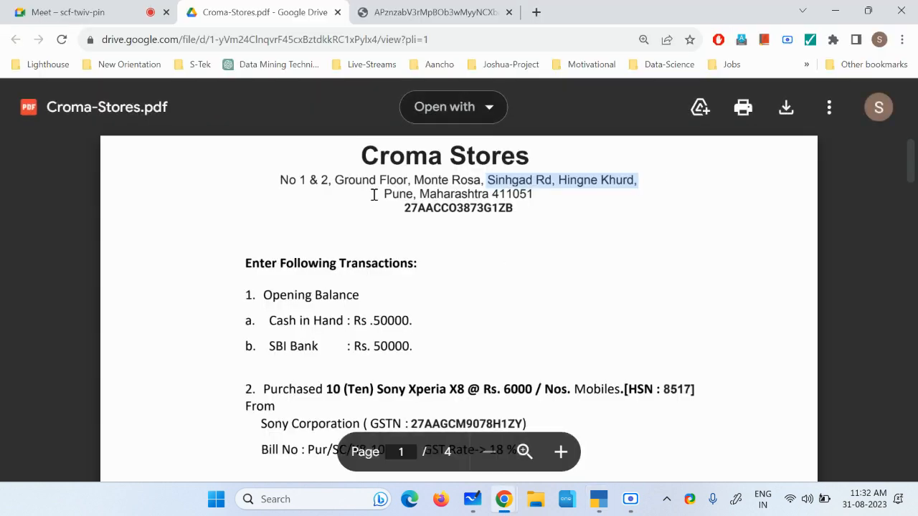
left_click_drag(384, 195, 534, 193)
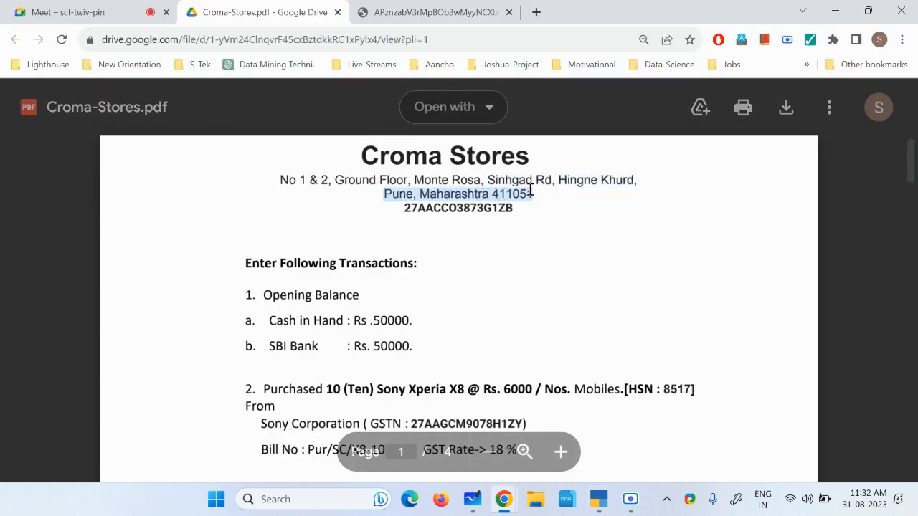
key("ctrl+c")
key("alt+Tab")
key("ctrl+alt+v")
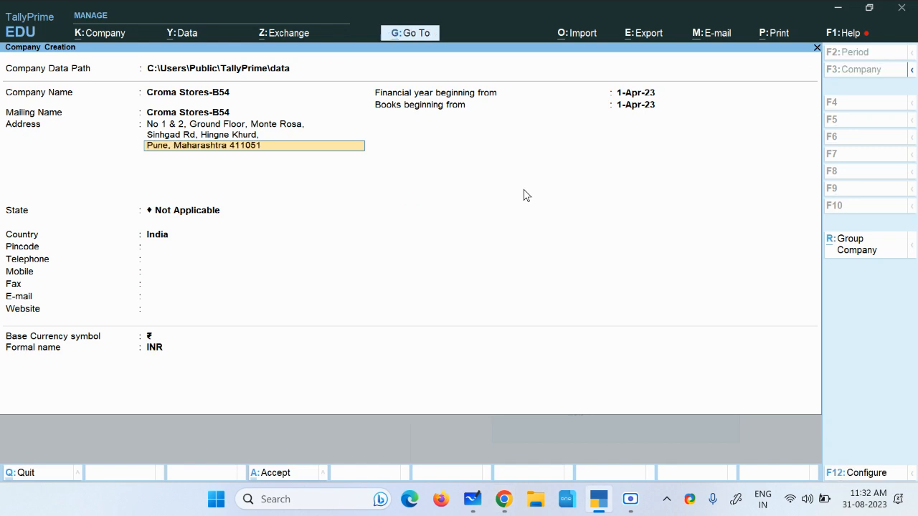
key("Return")
Step: Finish the address and set the company's state to Maharashtra
key("Return")
type("Mah")
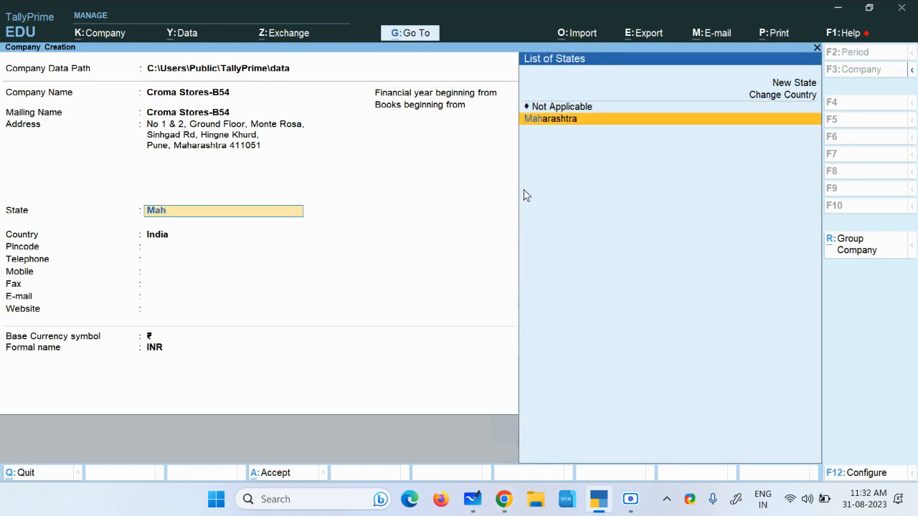
key("Return")
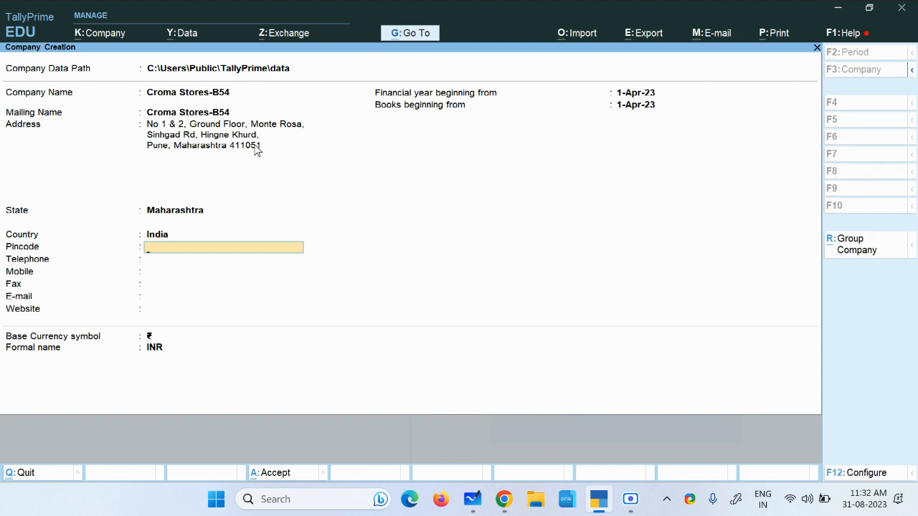
Step: Copy the pincode from the PDF into the company's Pincode field and save the new company
key("alt+Tab")
double_click(516, 193)
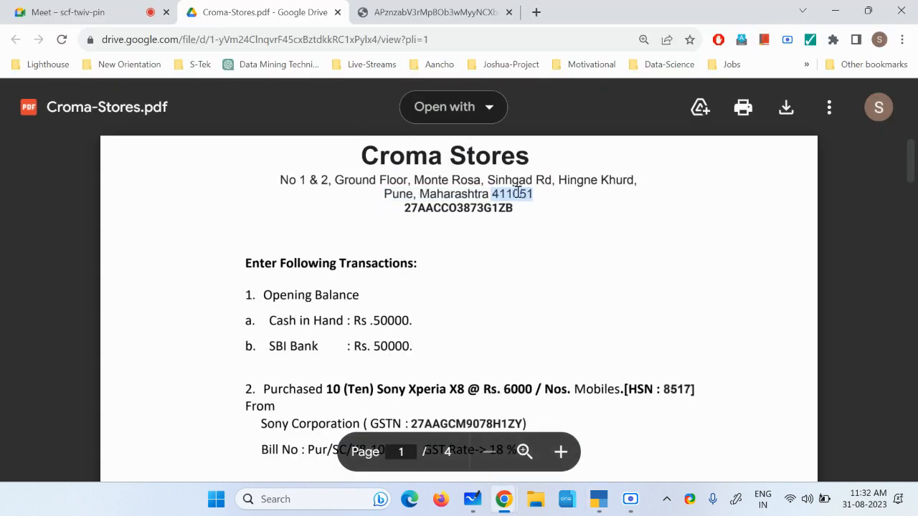
key("ctrl+c")
key("alt+Tab")
key("ctrl+v")
key("Return")
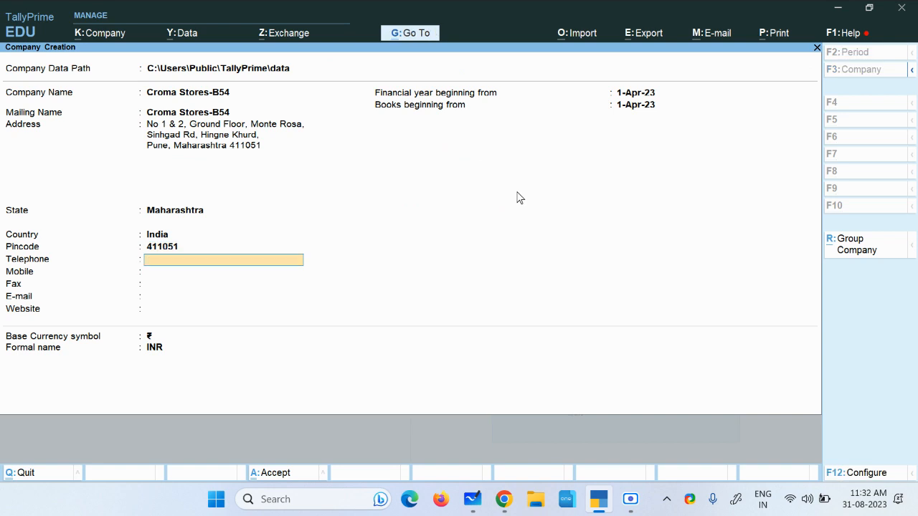
key("ctrl+a")
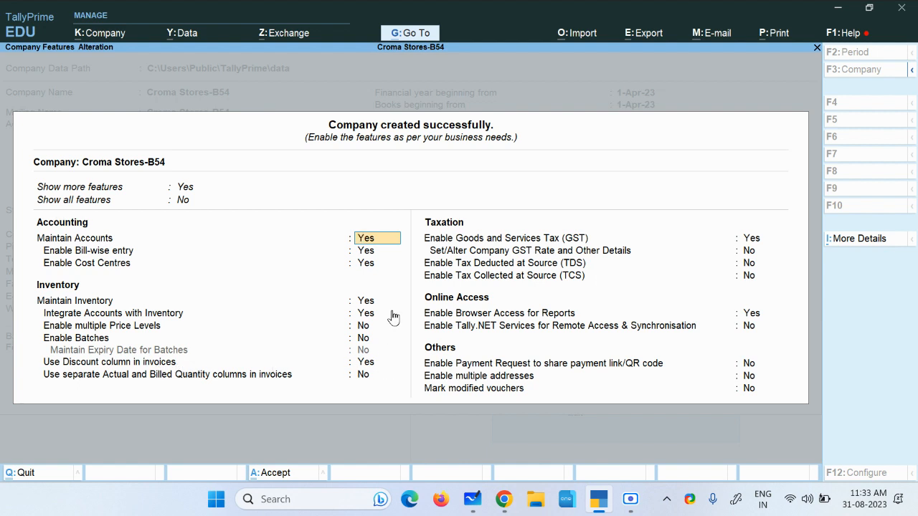
Step: Enable GST for the company and set its registration to Maharashtra, type Regular, with Assessee of Other Territory as No
left_click(754, 241)
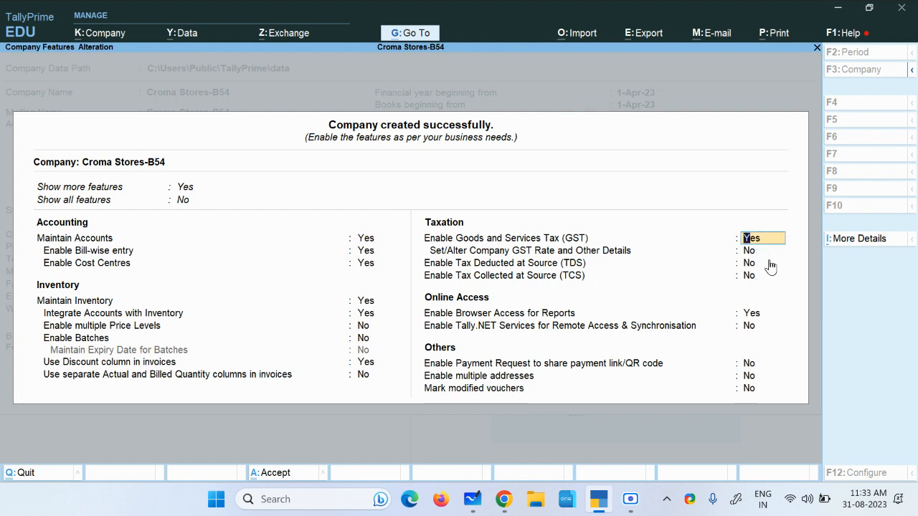
key("Return")
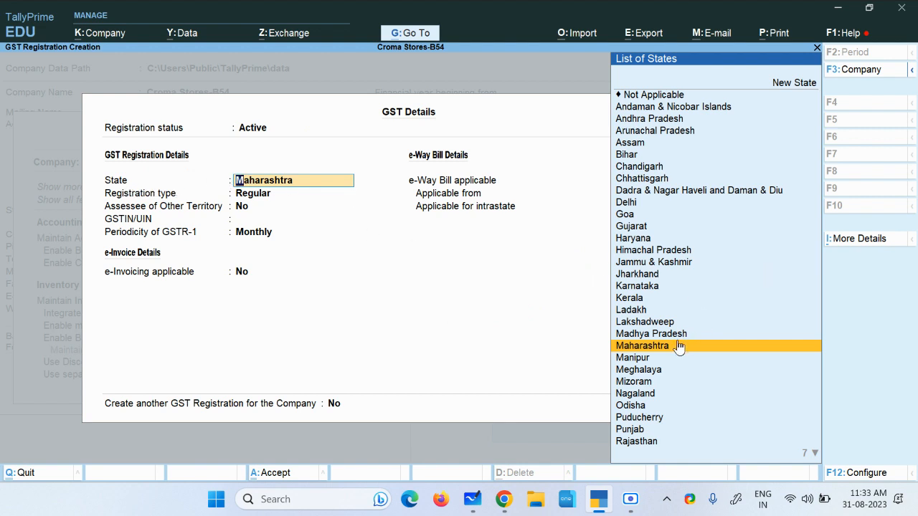
scroll(676, 341, "up", 1)
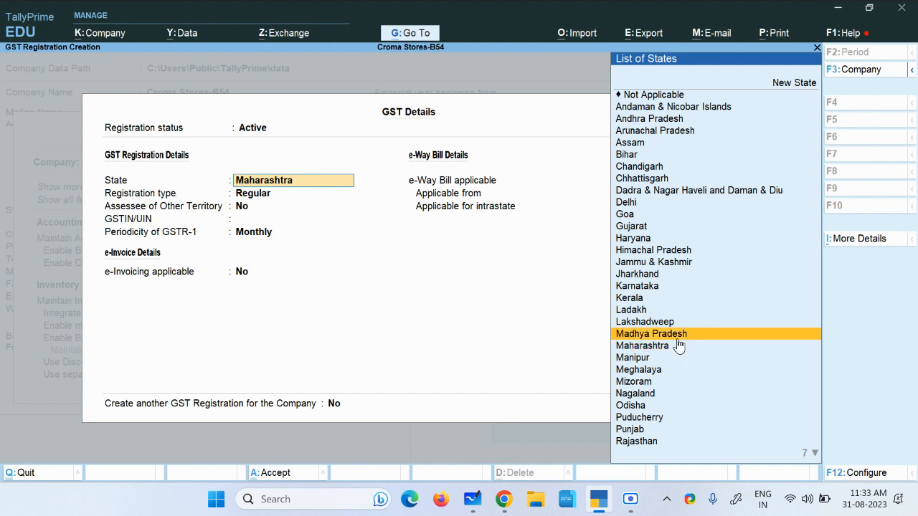
left_click(678, 348)
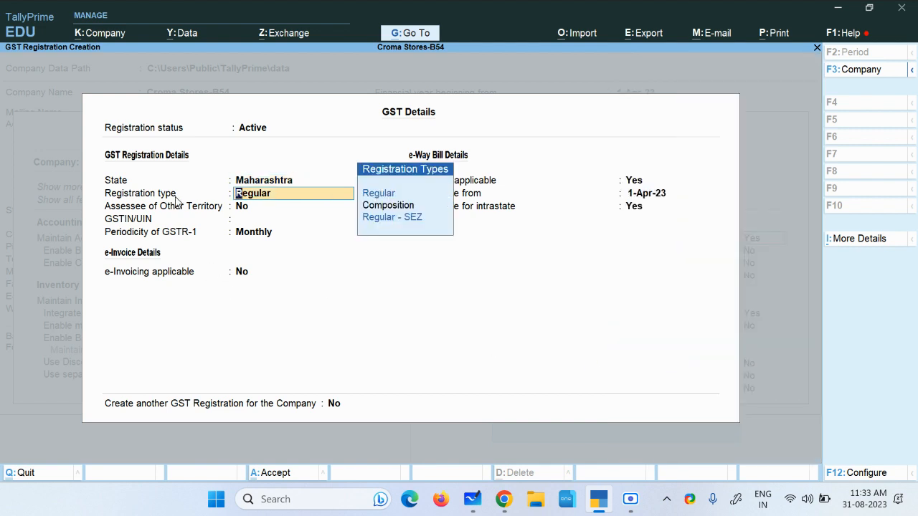
key("Return")
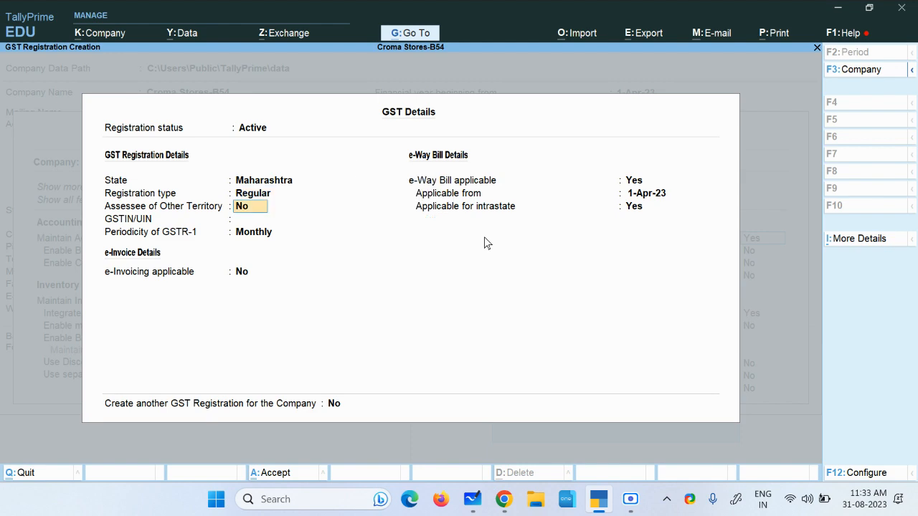
key("Return")
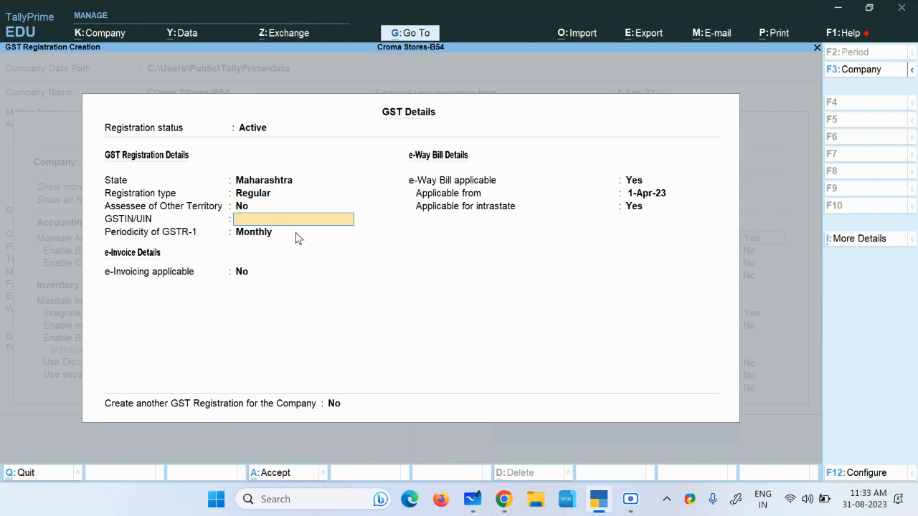
Step: Copy the store's GSTIN from the PDF into the GST registration and keep the GSTR-1 periodicity Monthly
key("alt+Tab")
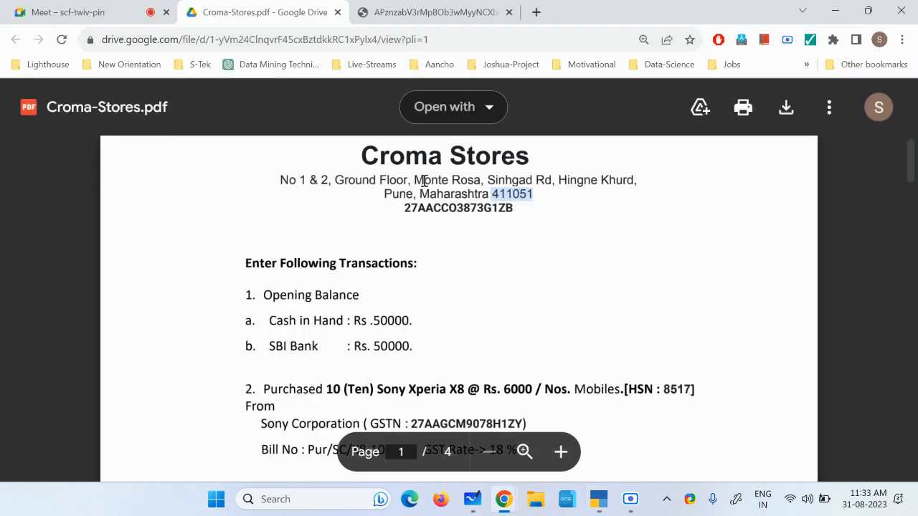
double_click(450, 210)
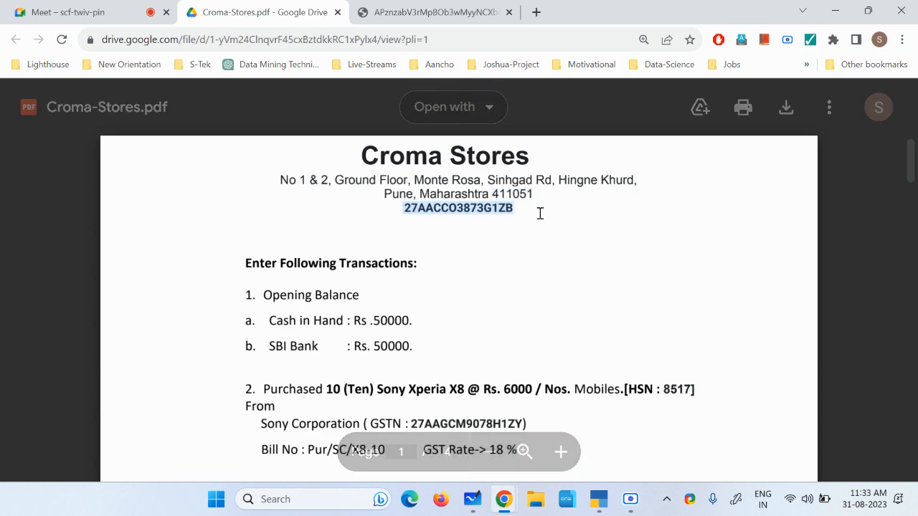
key("alt+Tab")
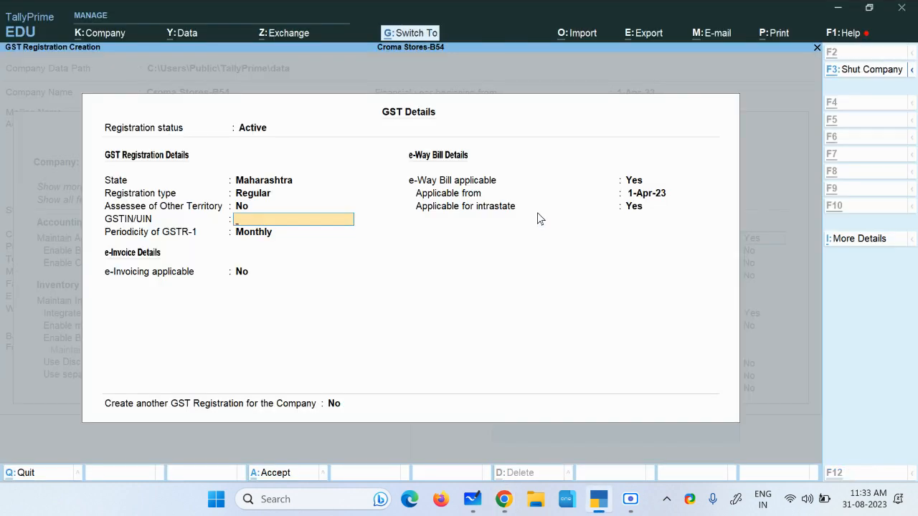
key("ctrl+v")
key("Return")
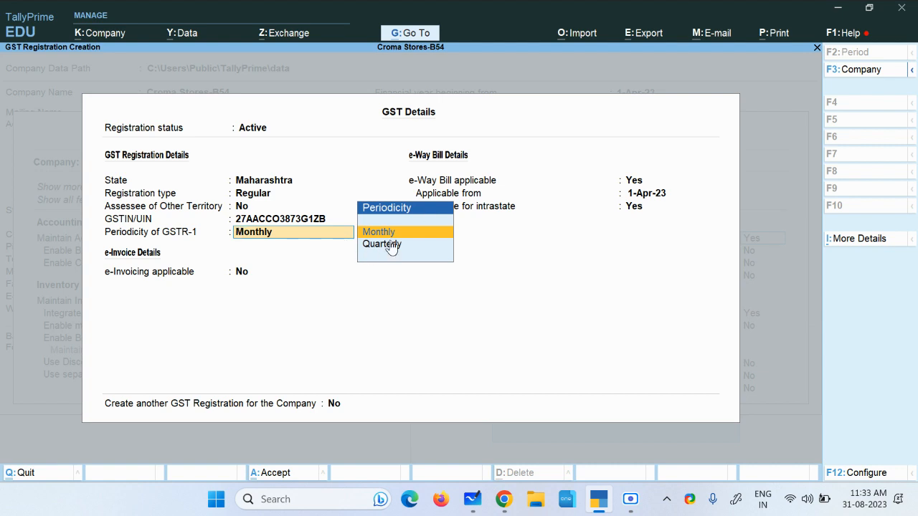
key("Return")
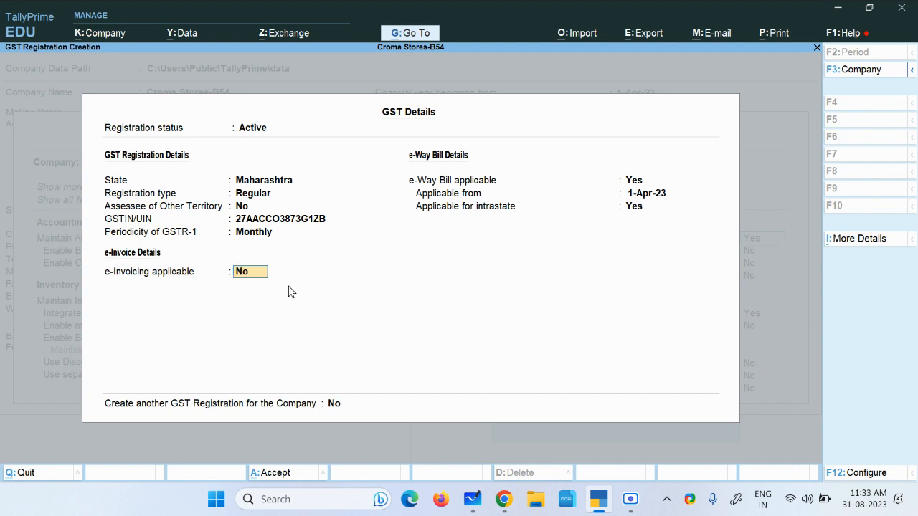
Step: Make e-invoicing applicable from 1-Apr-23 and copy Pune from the PDF as the place invoices are billed from
key("Return")
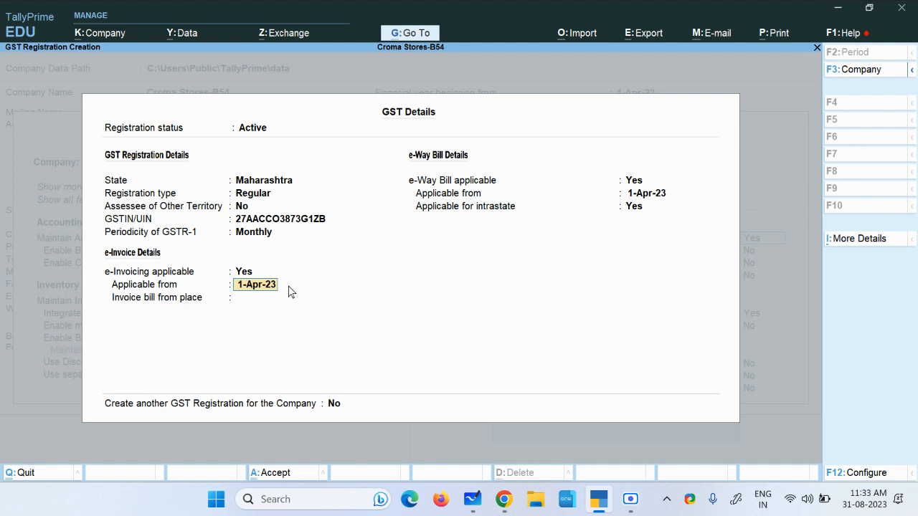
key("Return")
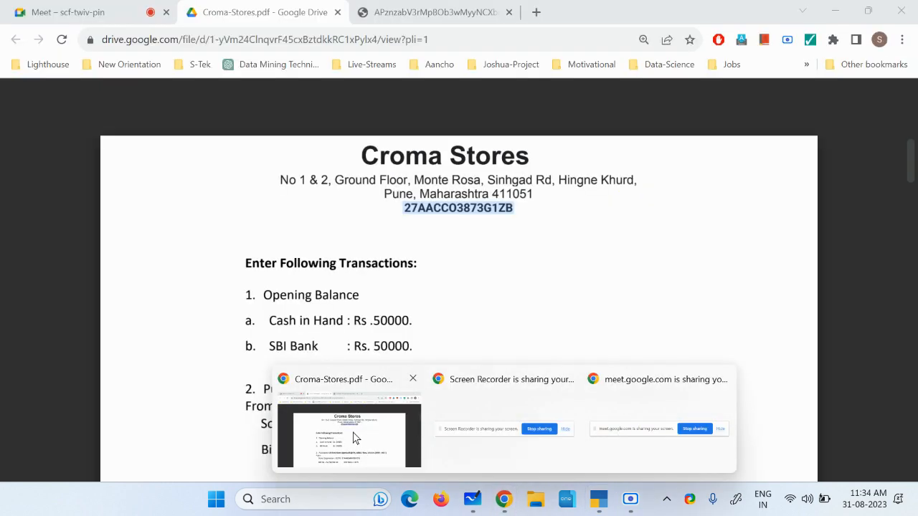
left_click(351, 430)
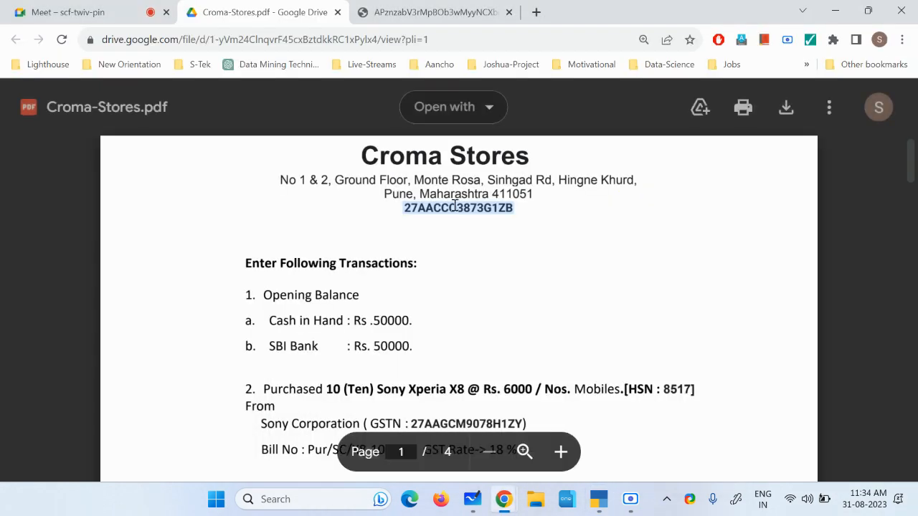
left_click(420, 195)
double_click(408, 195)
key("ctrl+c")
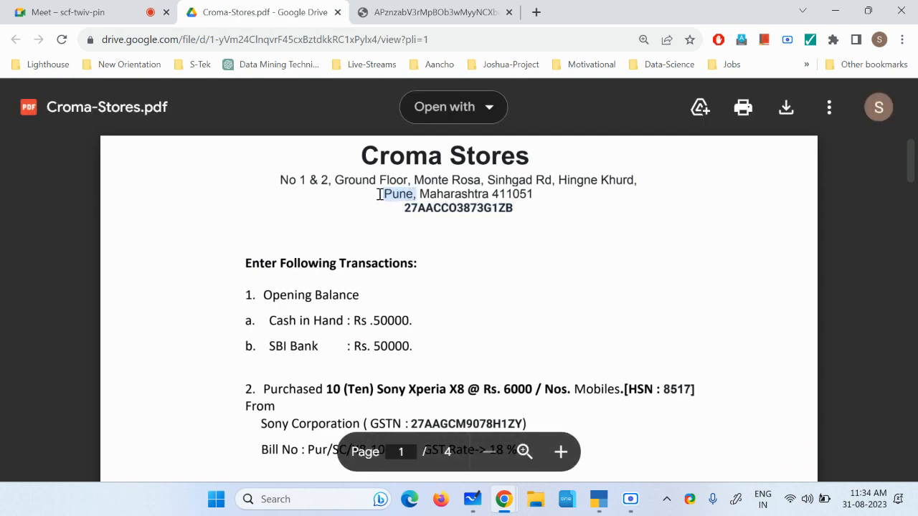
key("alt+Tab")
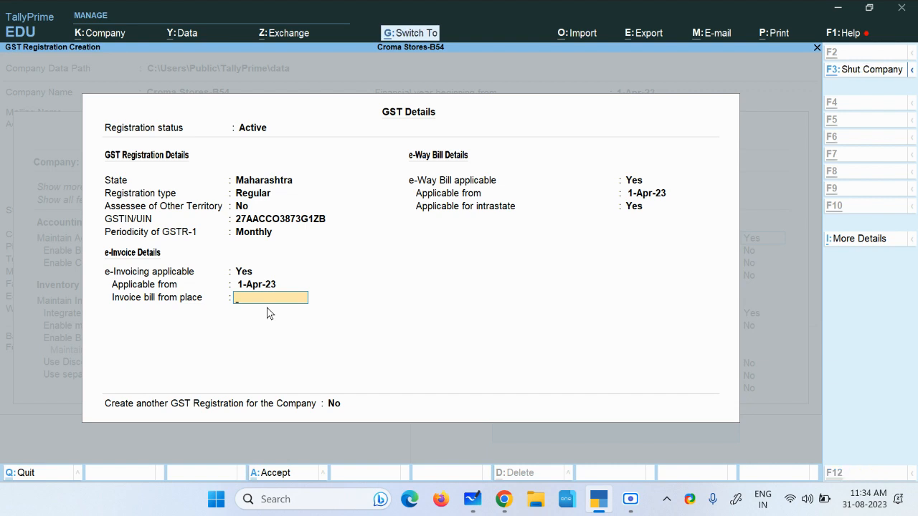
key("ctrl+v")
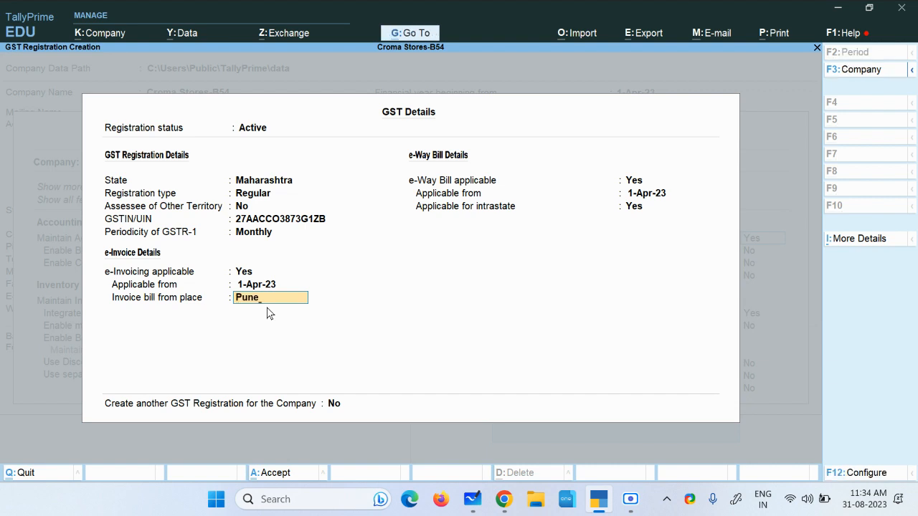
key("Return")
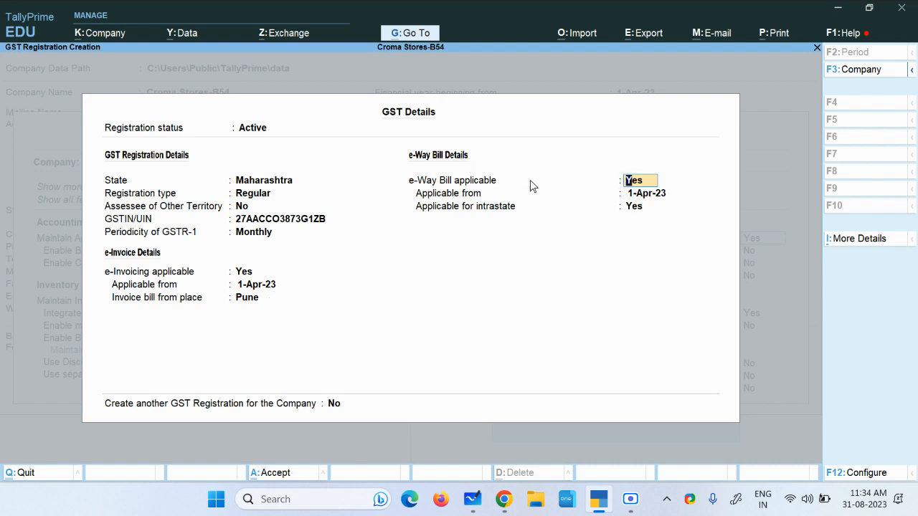
Step: Set e-Way Bill applicable to No and accept the GST registration details
type("n")
key("Return")
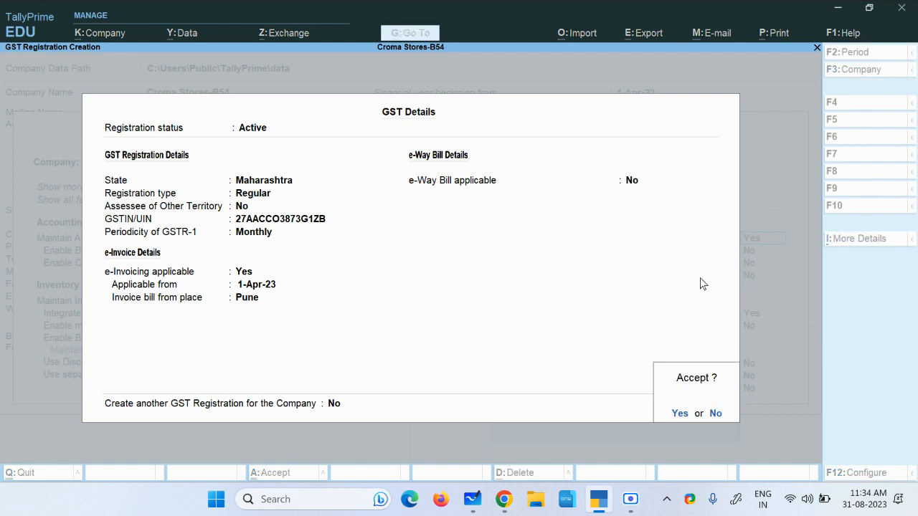
left_click(631, 499)
left_click(764, 403)
key("Return")
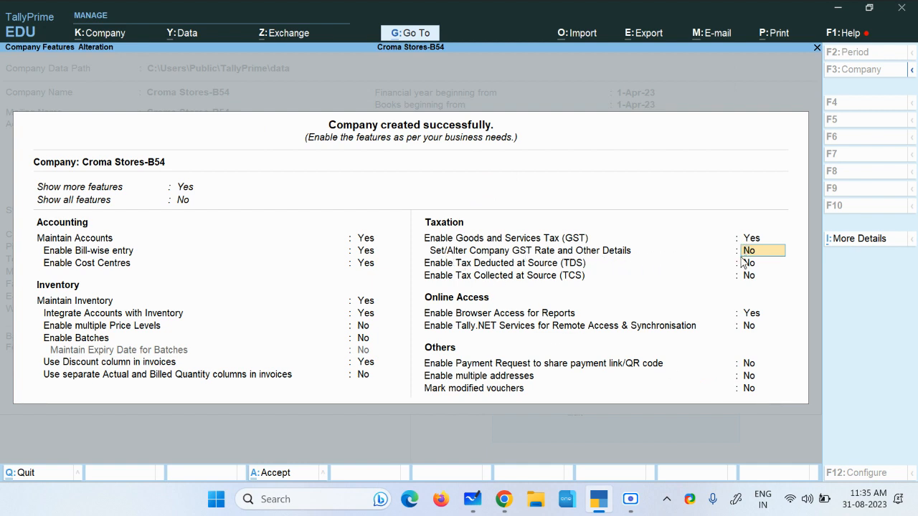
Step: Set Set/Alter Company GST Rate and Other Details to Yes and open those details
type("y")
key("Return")
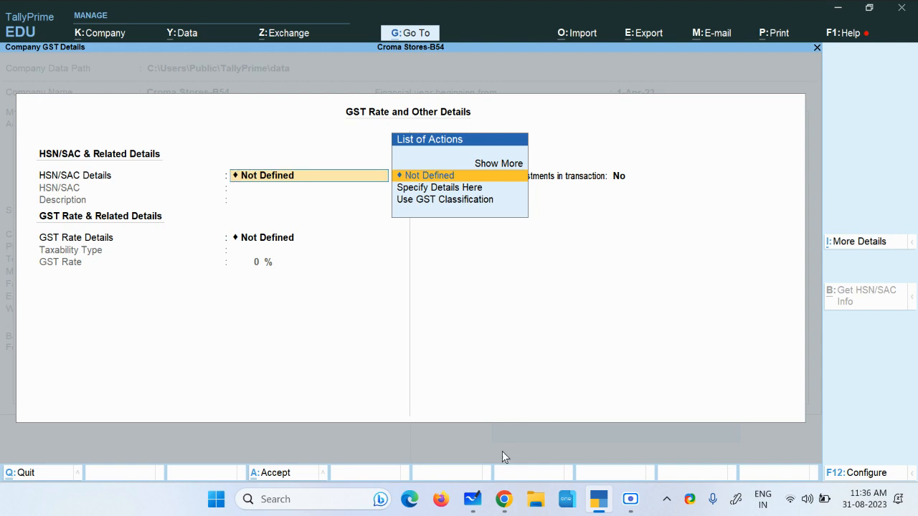
Step: Switch to the assignment PDF in Chrome and review which products the sales transactions from number 12 onward cover
left_click(504, 499)
left_click(351, 459)
scroll(379, 347, "down", 15)
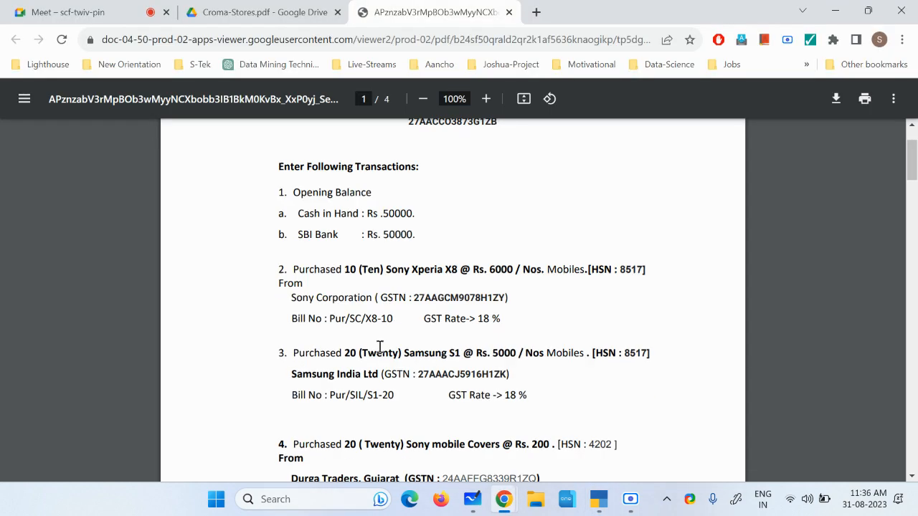
scroll(378, 347, "down", 6)
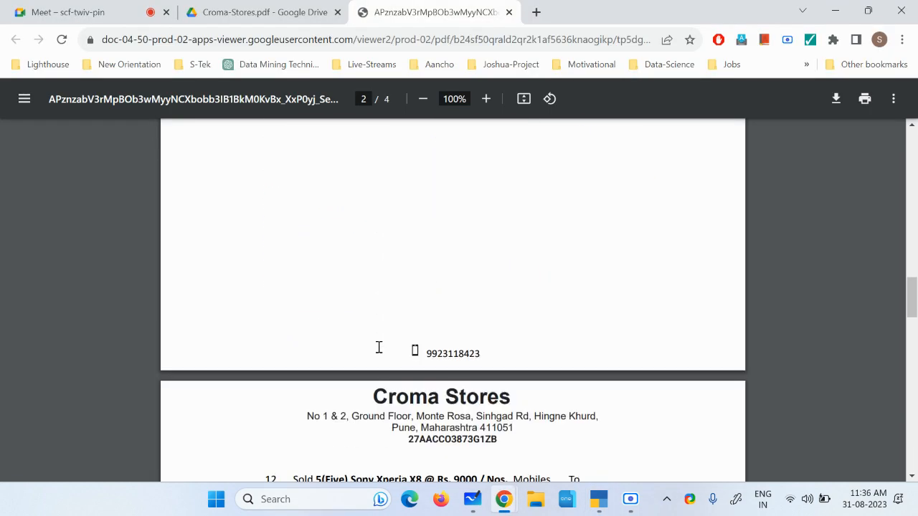
scroll(379, 350, "up", 2, "ctrl")
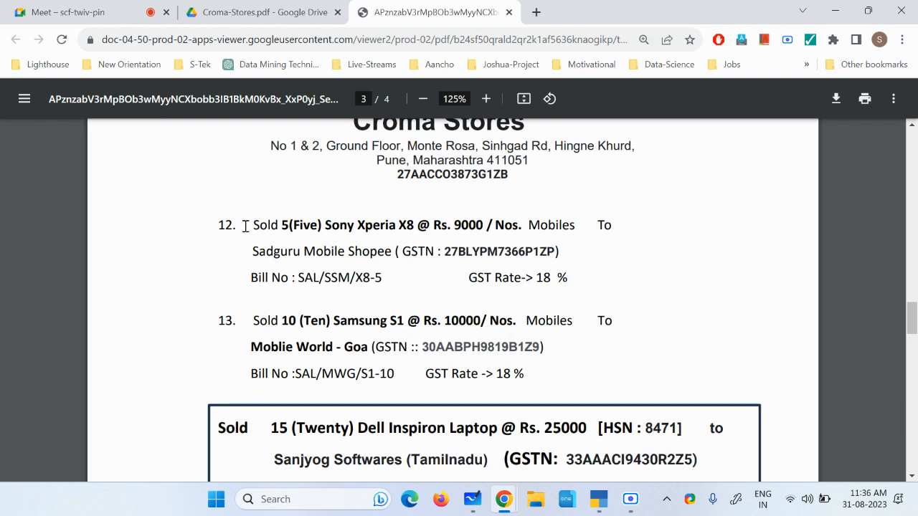
left_click_drag(326, 226, 429, 226)
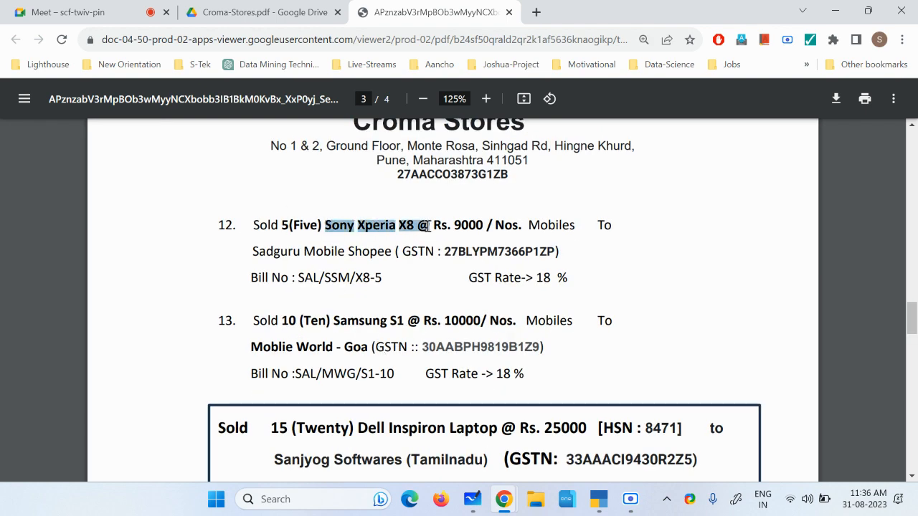
left_click_drag(334, 320, 418, 321)
scroll(416, 318, "down", 2)
scroll(364, 322, "down", 1)
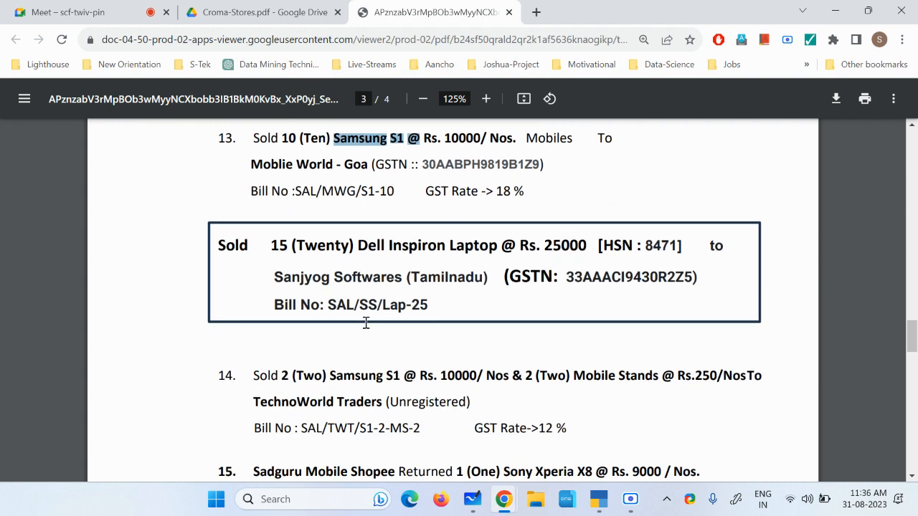
left_click_drag(359, 214, 495, 213)
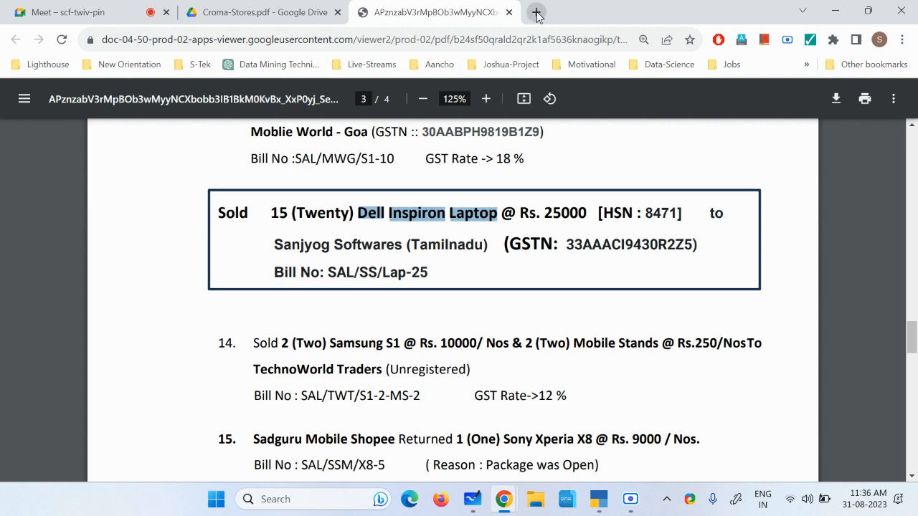
scroll(508, 133, "up", 4)
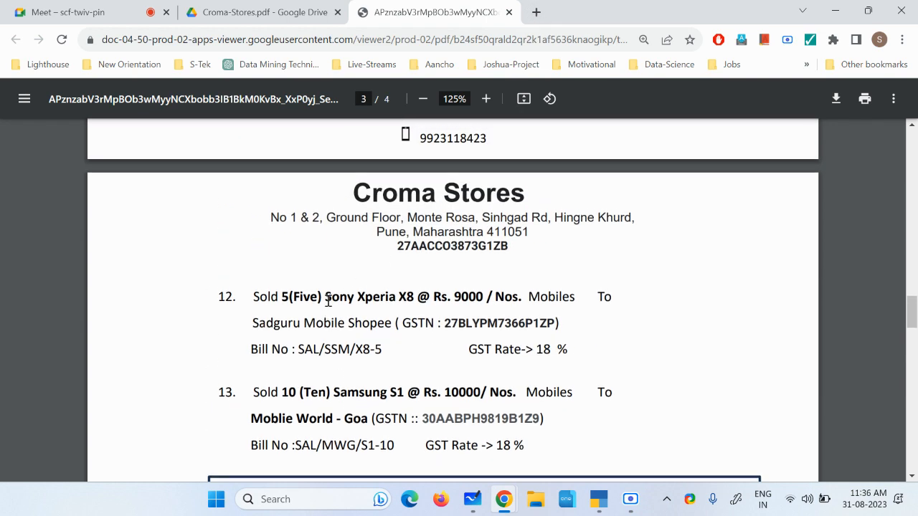
Step: Search Google for "mobile phone hsn code gst rate" and check the HSN code and GST rate for mobile phones
left_click(536, 13)
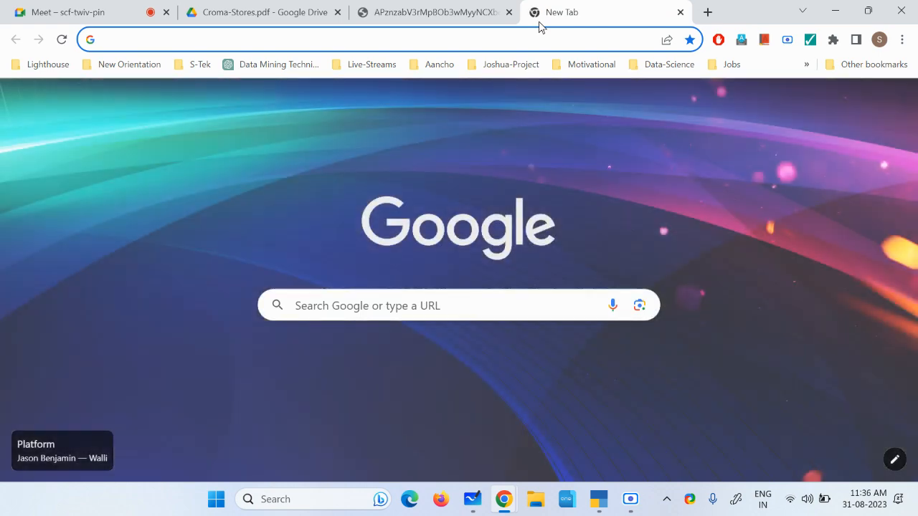
type("mobil")
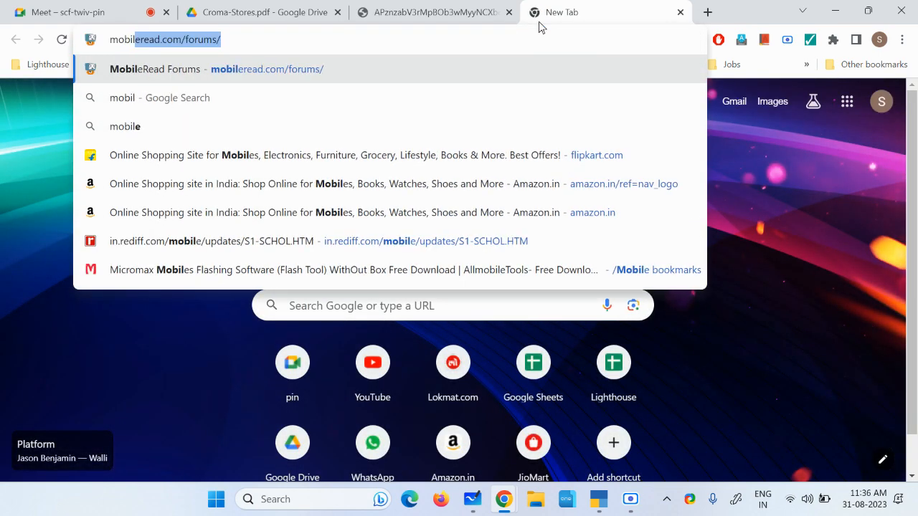
type("e ph")
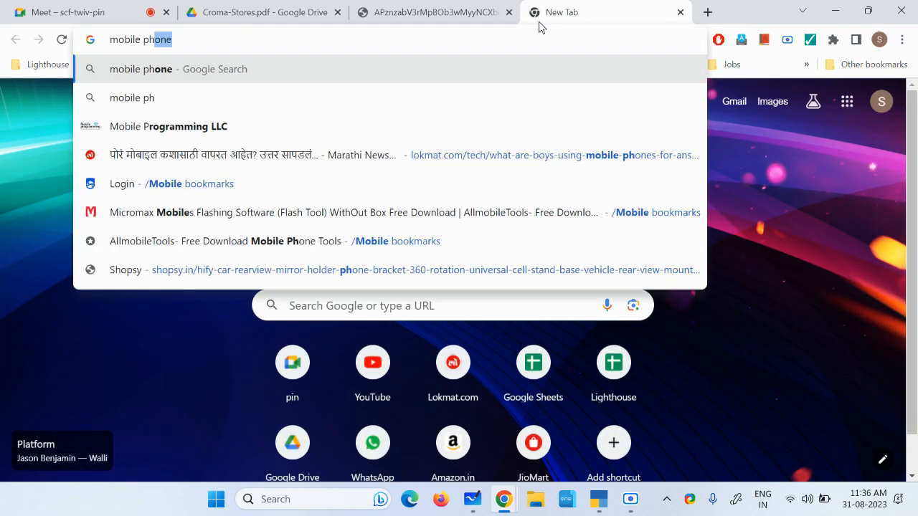
type("ine HSN")
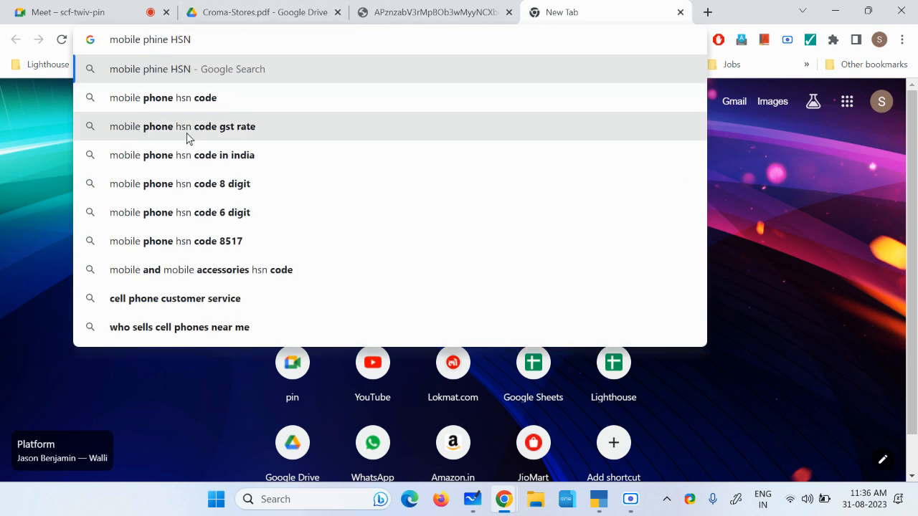
left_click(243, 129)
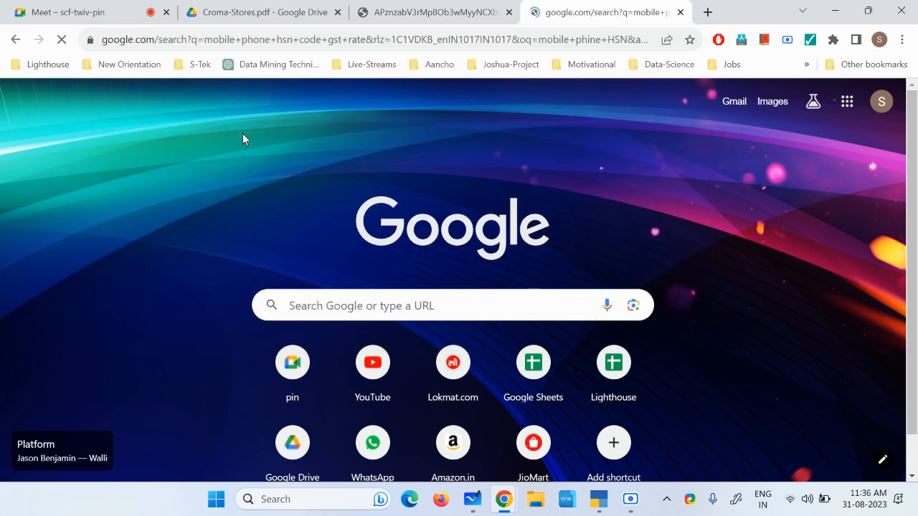
scroll(507, 361, "down", 1)
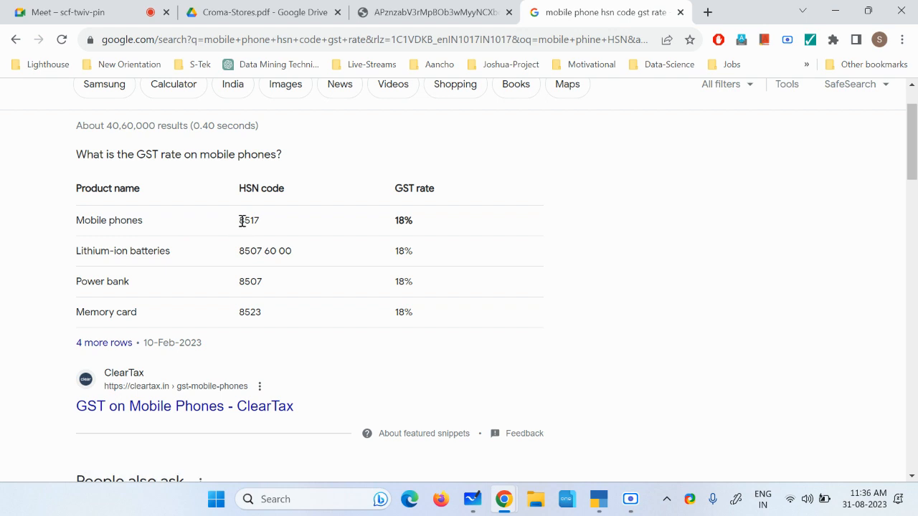
left_click_drag(240, 221, 260, 226)
left_click_drag(394, 221, 434, 228)
Step: In TallyPrime, set HSN/SAC Details to Specify Details Here and copy HSN code 8517 from the search results
left_click(611, 506)
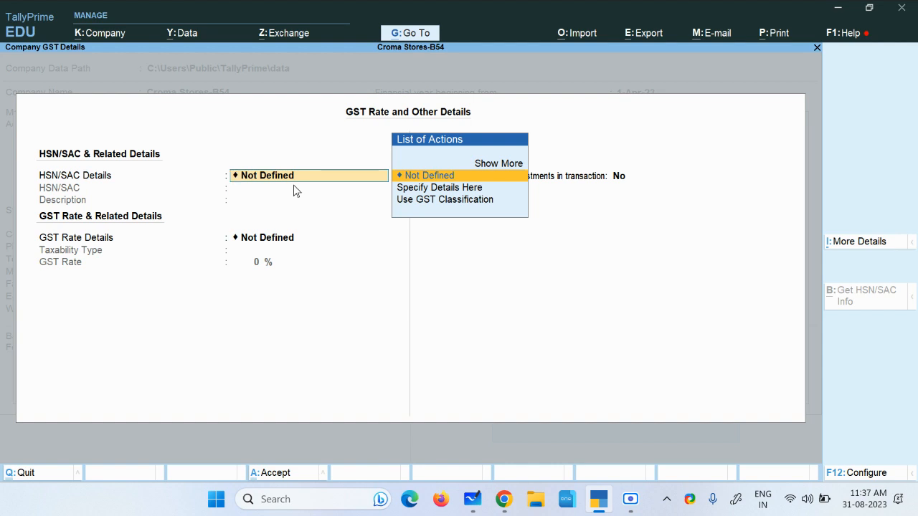
key("Down")
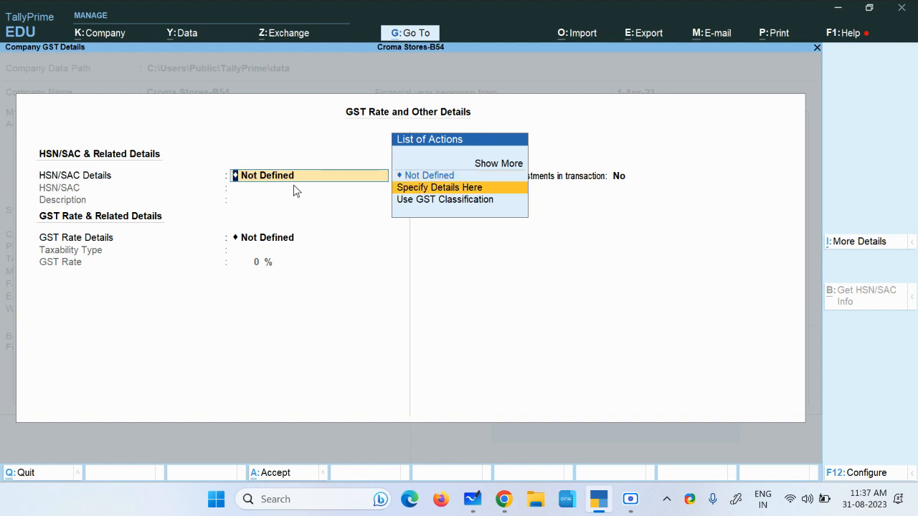
key("Return")
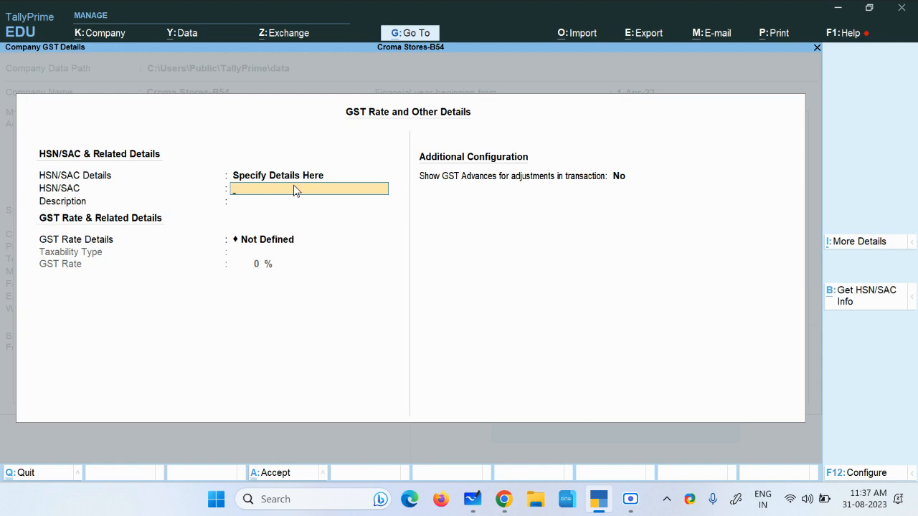
key("alt+Tab")
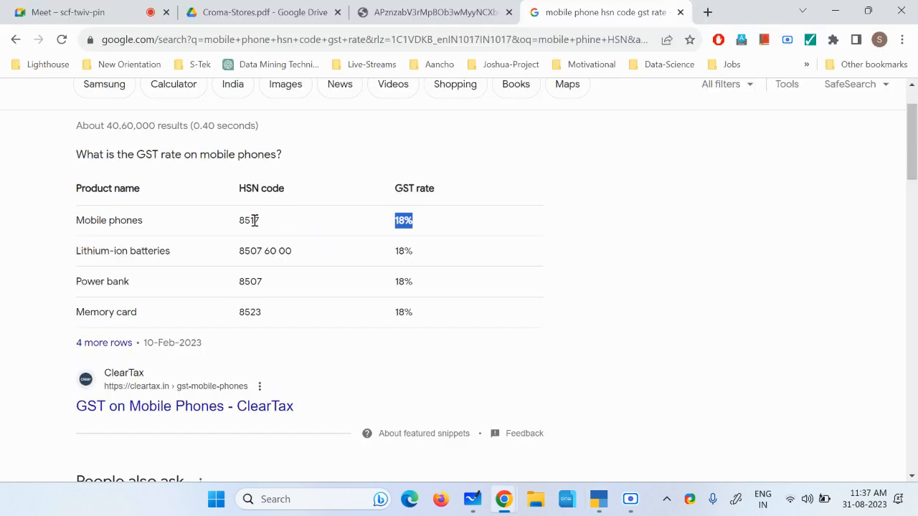
double_click(254, 220)
key("ctrl+c")
key("alt+Tab")
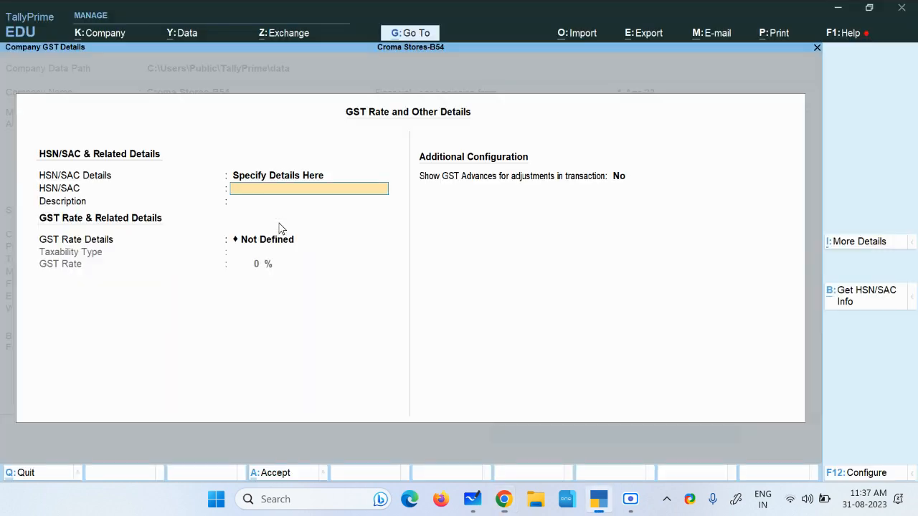
key("ctrl")
key("ctrl+v")
key("Return")
Step: Copy "Mobile phones" from the Google results in Chrome as the description of the HSN code in TallyPrime
key("alt+Tab")
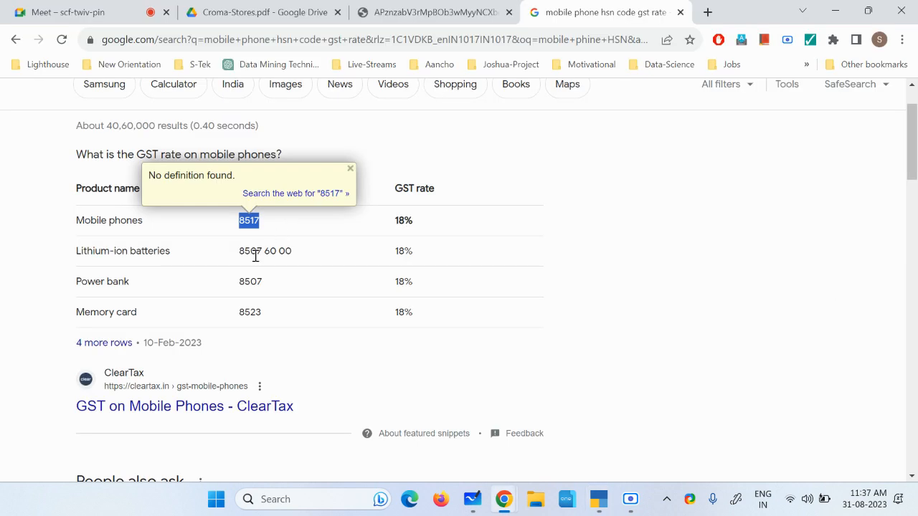
mouse_move(144, 224)
left_mouse_down()
mouse_move(76, 227)
mouse_move(139, 221)
left_mouse_up()
left_click(78, 220)
left_click(116, 225)
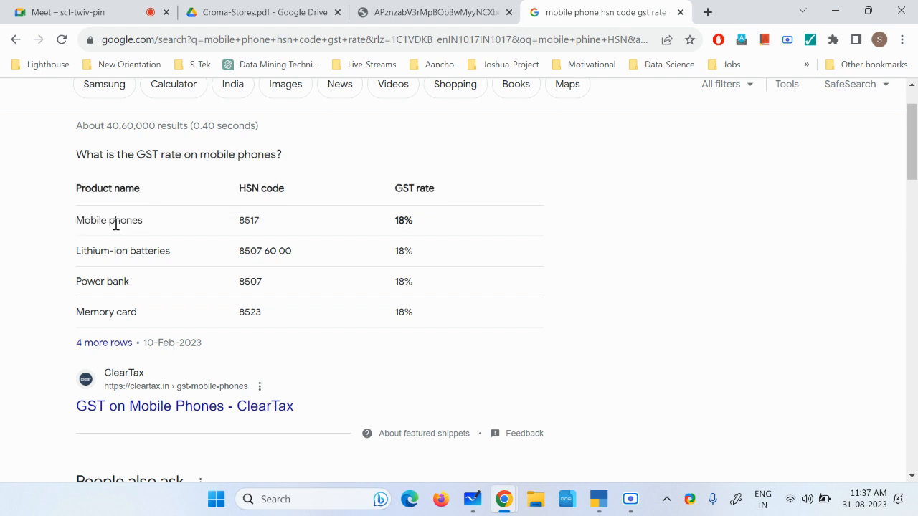
double_click(113, 224)
left_click(98, 225)
left_click_drag(78, 225, 137, 225)
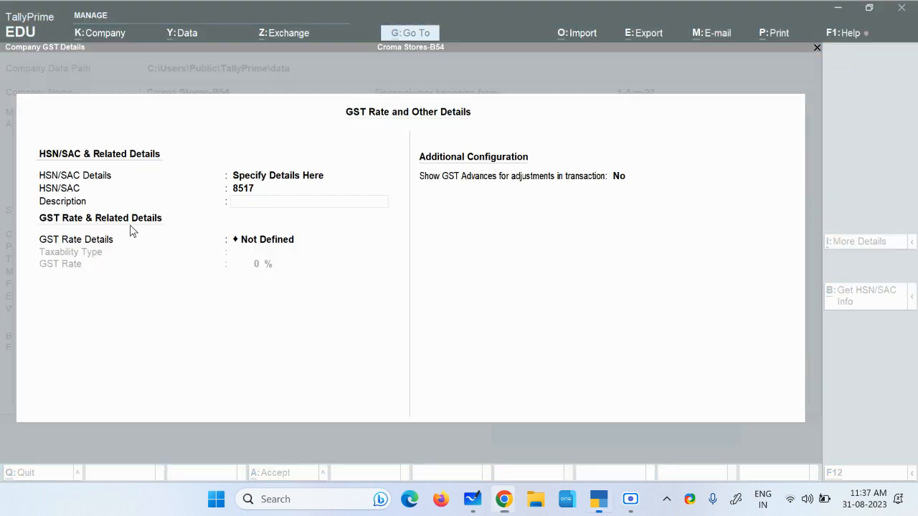
key("alt+Tab")
type("Mobile phones")
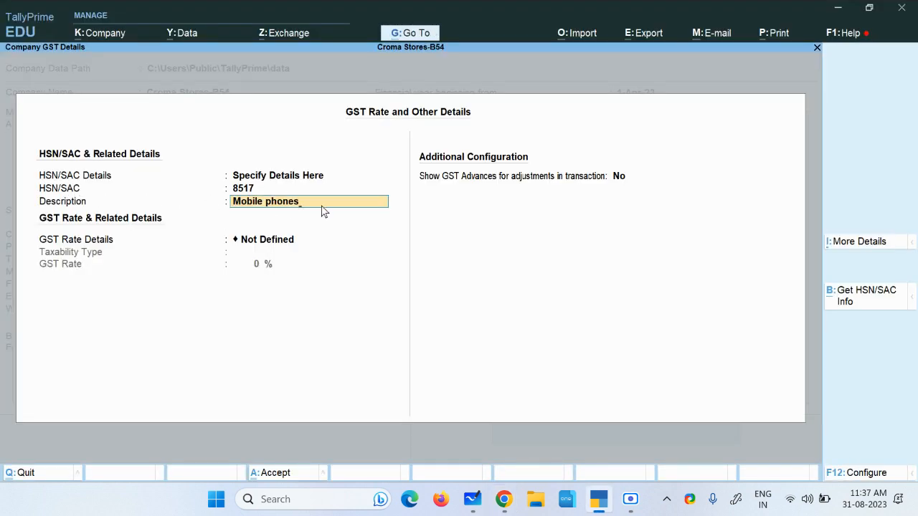
key("Return")
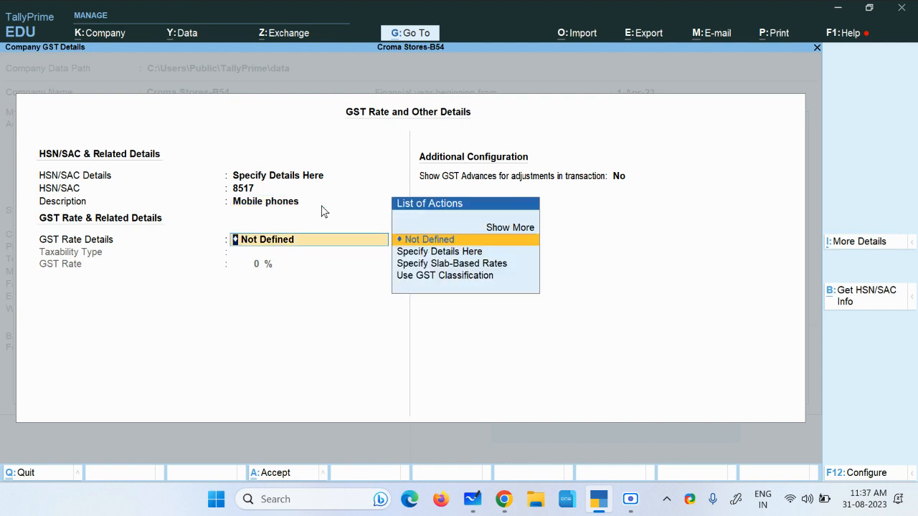
Step: Set GST Rate Details to Specify Details Here, with taxability type Taxable and a GST rate of 18%
key("Down")
key("Return")
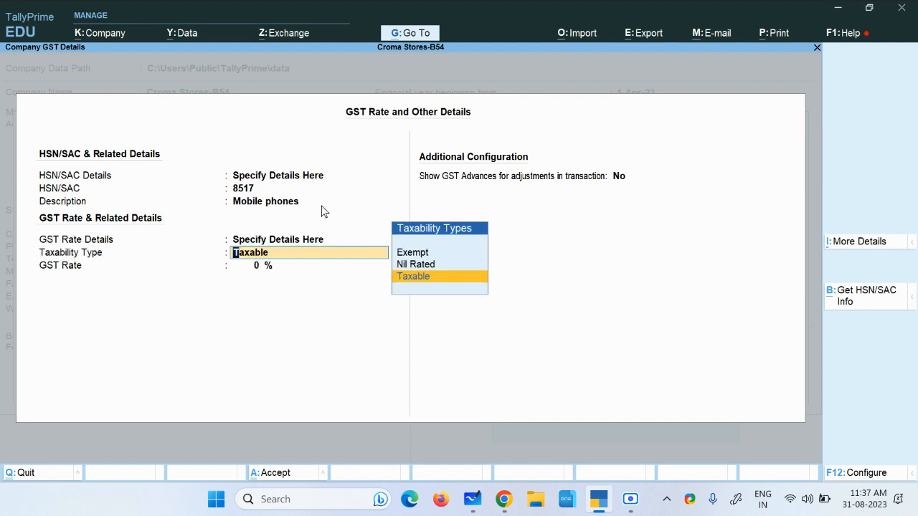
left_click(428, 277)
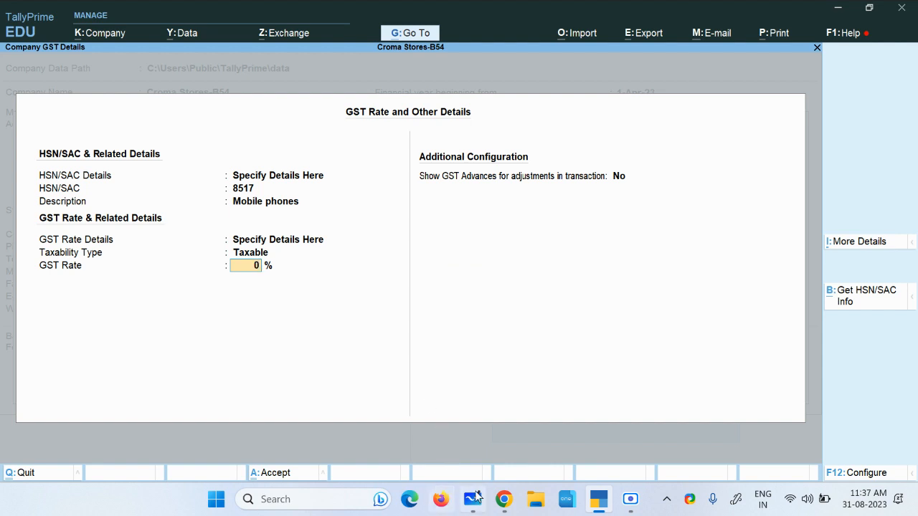
left_click(504, 499)
left_click(349, 430)
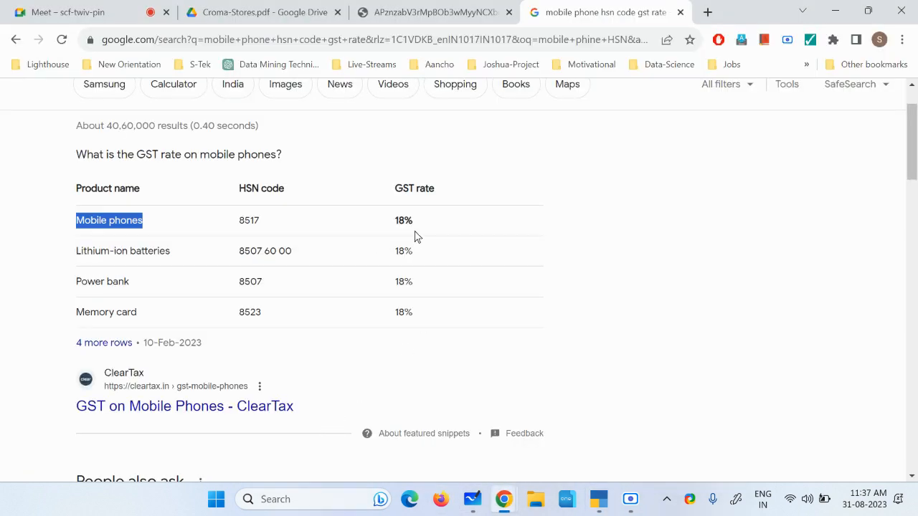
left_click(599, 499)
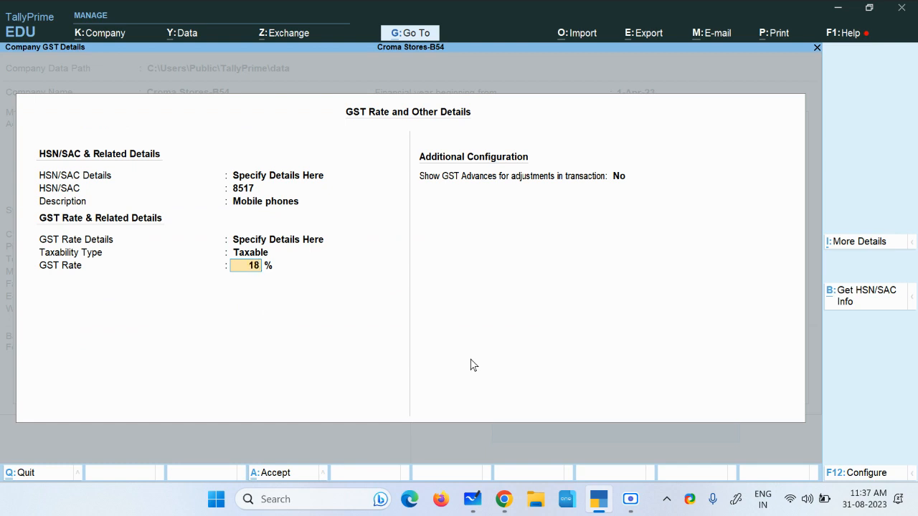
Step: Accept the GST rate details with GST advances for adjustments kept at No, and save the company features
key("Return")
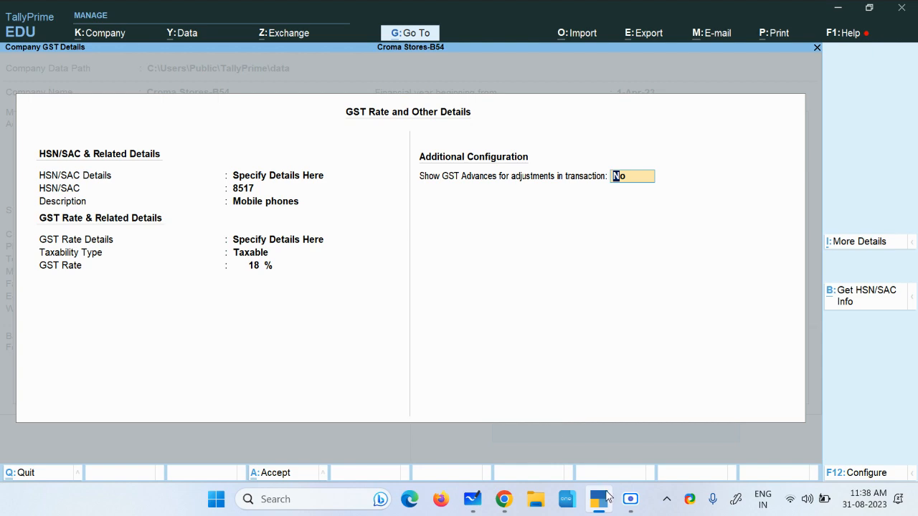
left_click(631, 500)
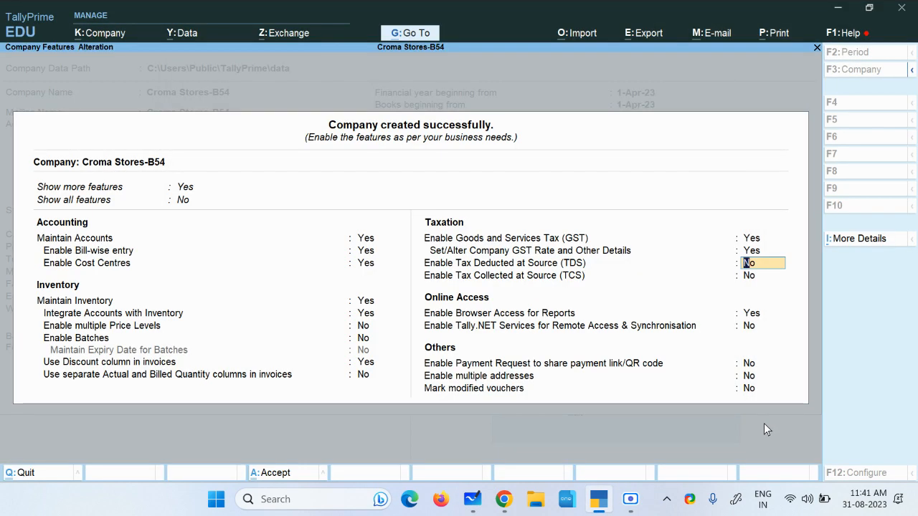
key("ctrl+a")
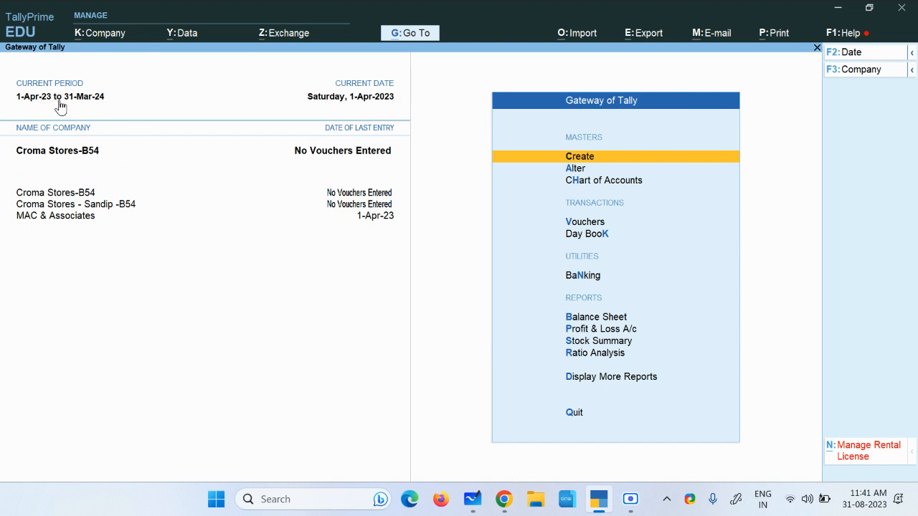
Step: Open voucher entry and switch to the assignment PDF in Chrome to read the Opening Balance transaction and its Cash in Hand item
left_click(582, 222)
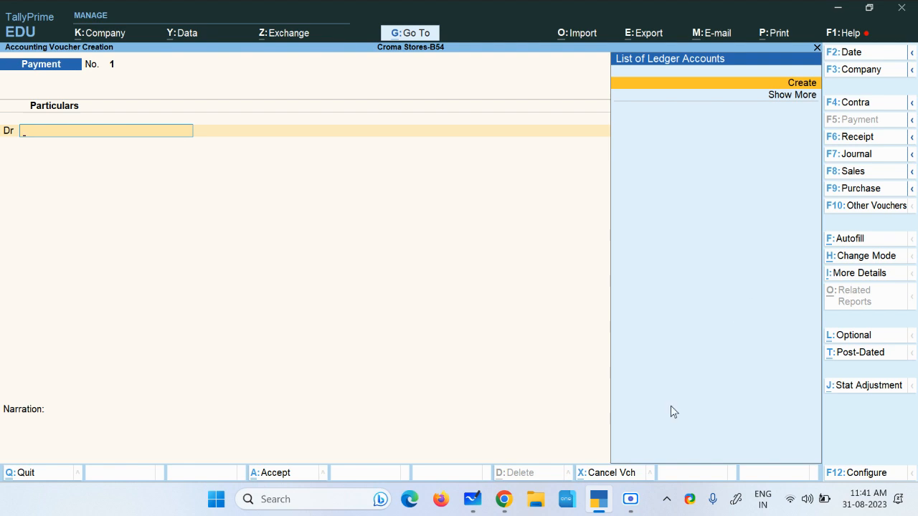
left_click(630, 499)
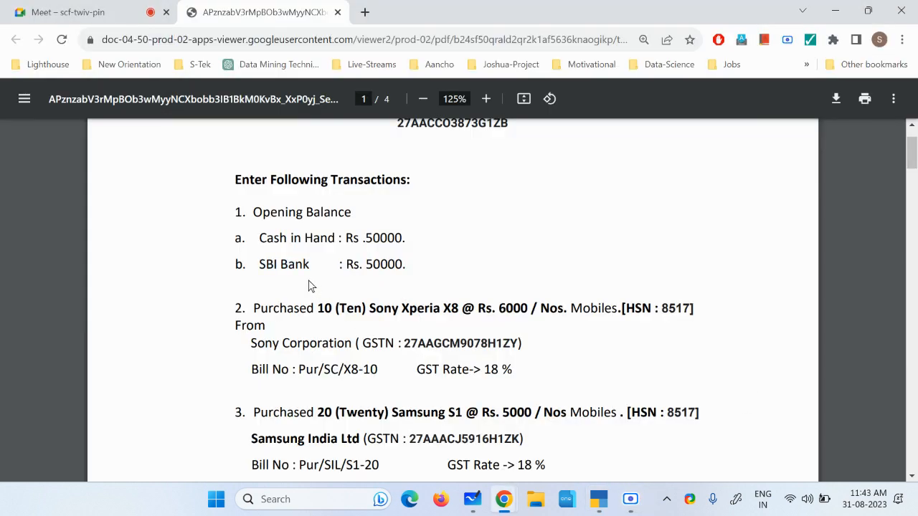
left_click_drag(253, 212, 372, 213)
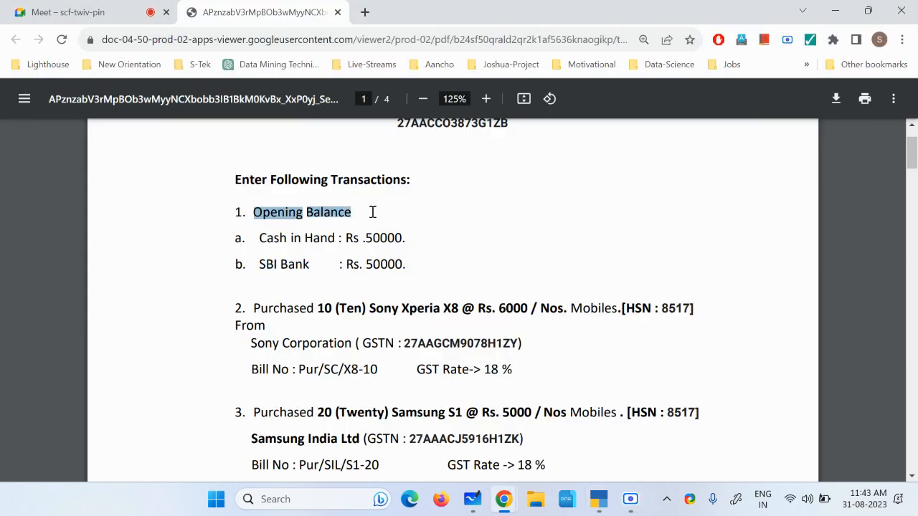
left_click_drag(259, 238, 337, 238)
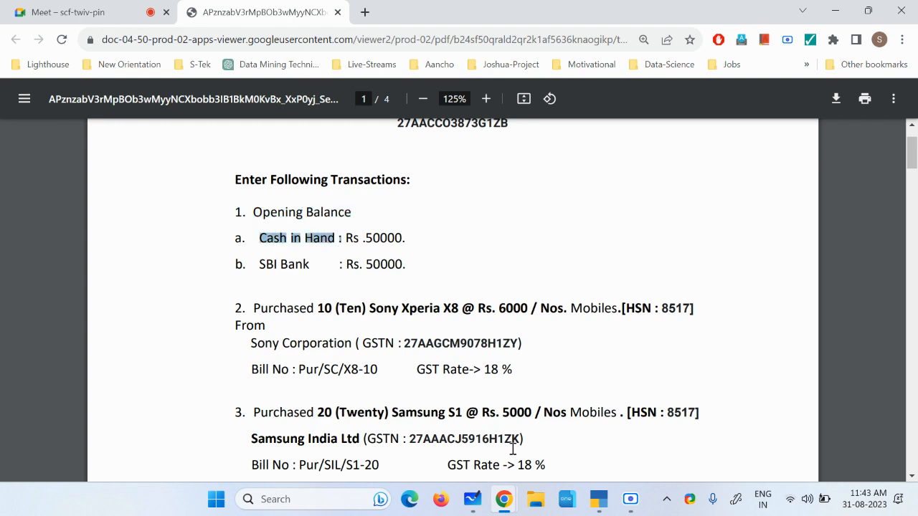
Step: Switch back to TallyPrime, leave the payment voucher and open the Cash ledger for alteration
left_click(599, 499)
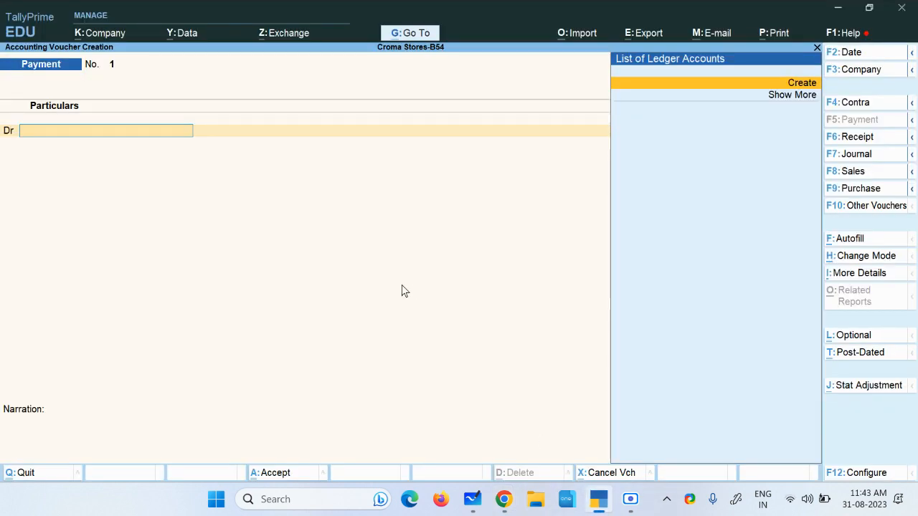
key("Escape")
left_click(578, 157)
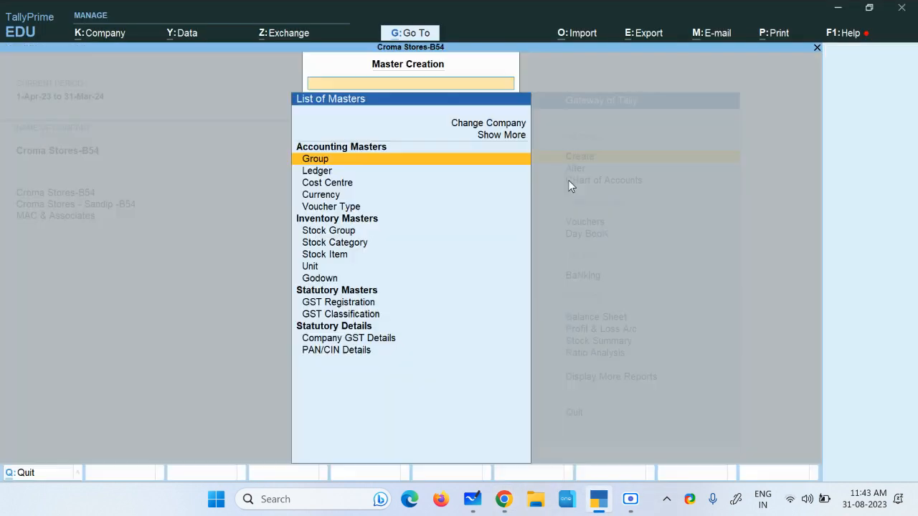
key("Escape")
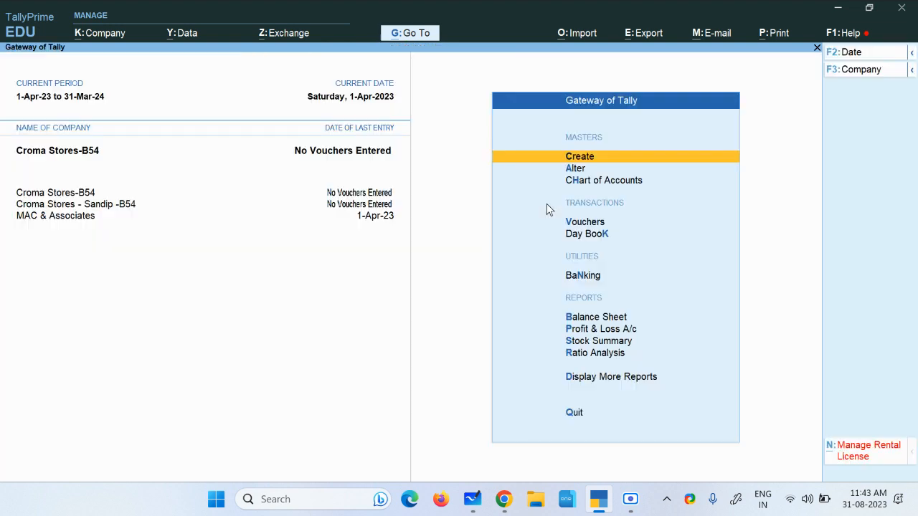
left_click(578, 169)
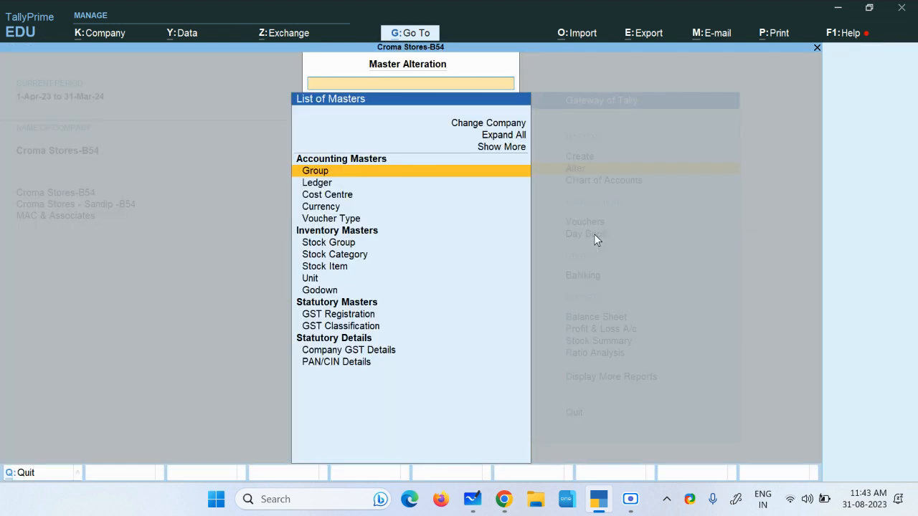
key("Down")
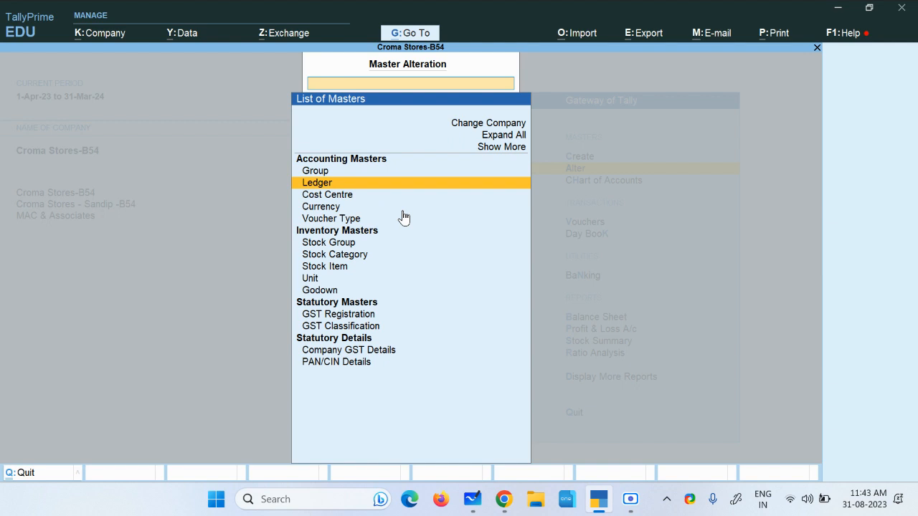
key("Return")
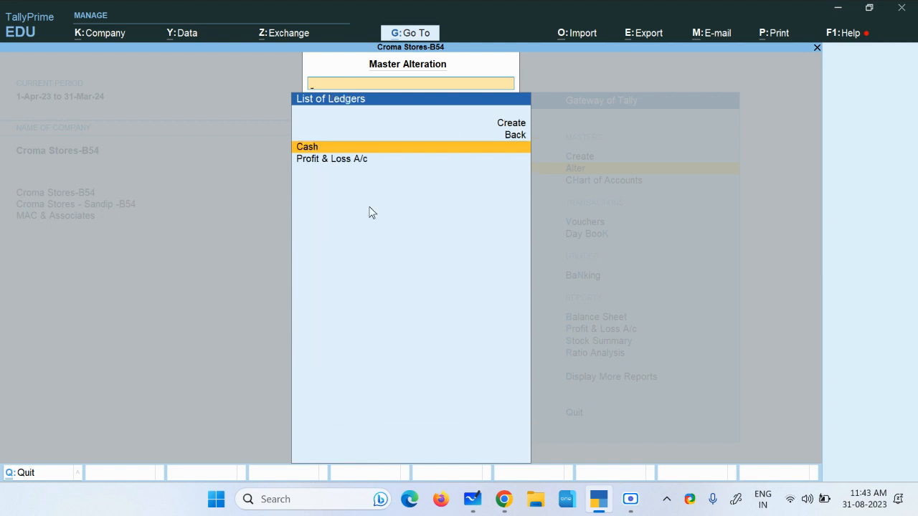
key("Return")
Step: Set the Cash ledger's opening balance to 50000 as given in the assignment PDF, and save the ledger
key("Return")
key("Return")
key("Return")
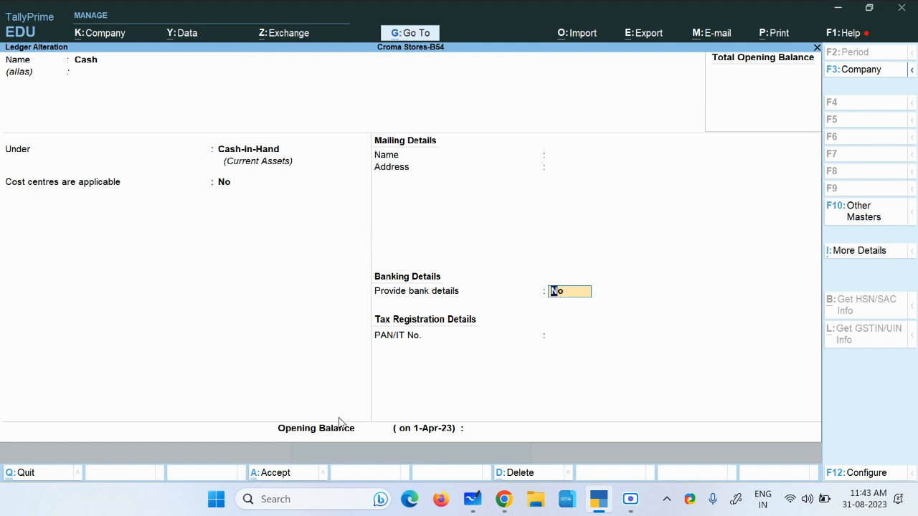
left_click(501, 430)
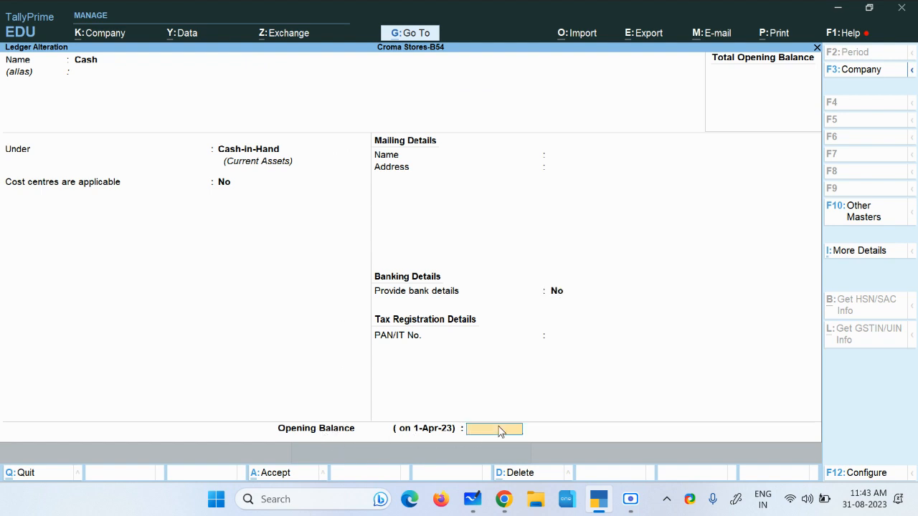
key("alt+Tab")
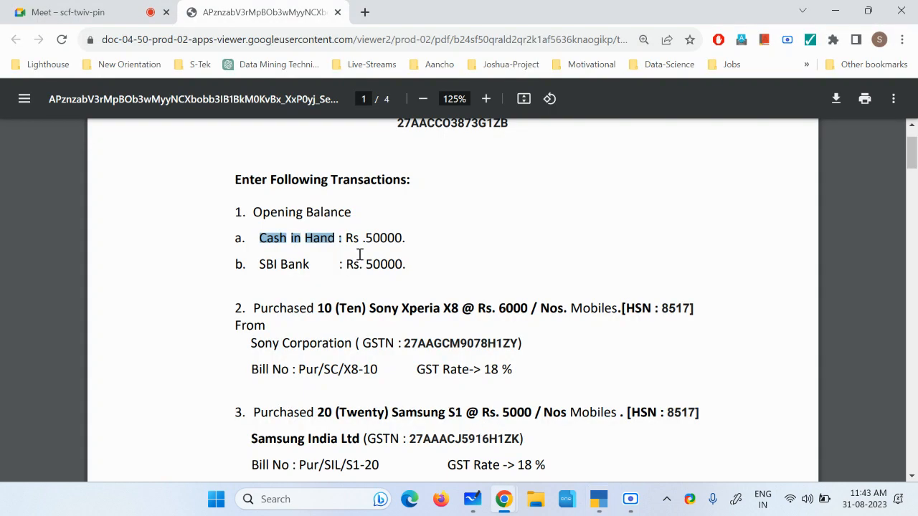
key("alt+Tab")
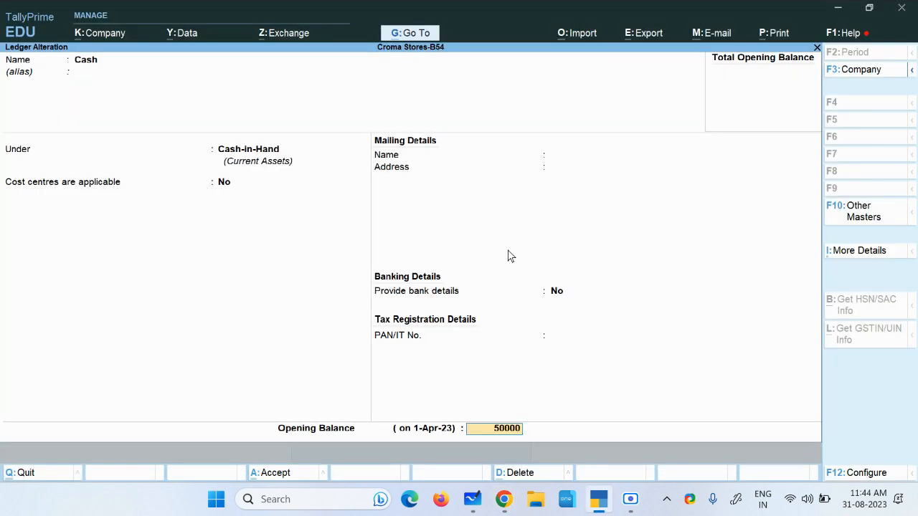
type("50000")
key("Return")
key("Return")
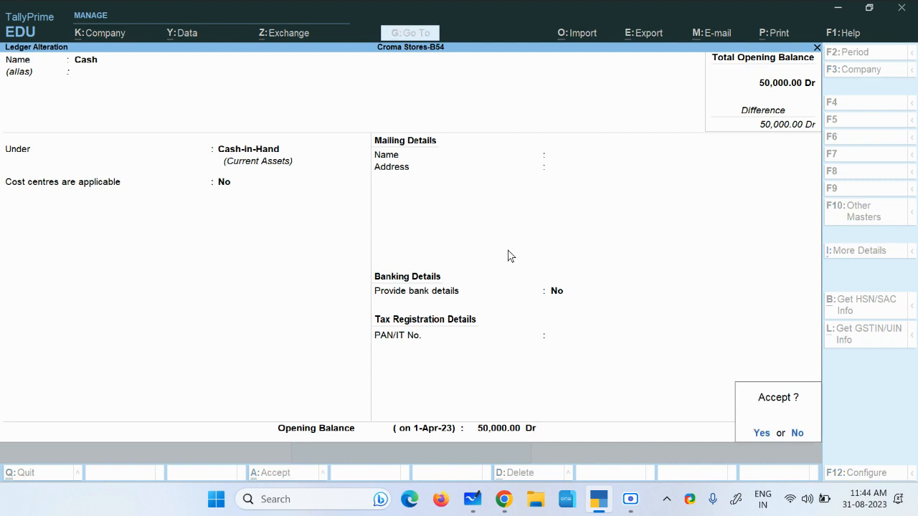
key("Return")
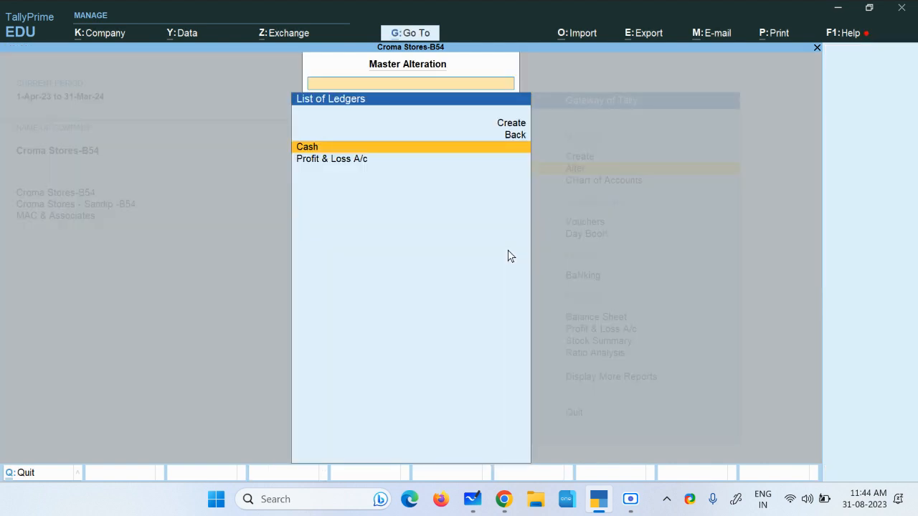
Step: Take the bank's name from the assignment PDF in Chrome and start a new TallyPrime ledger ". SBI Bank" under Bank Accounts
left_click(504, 502)
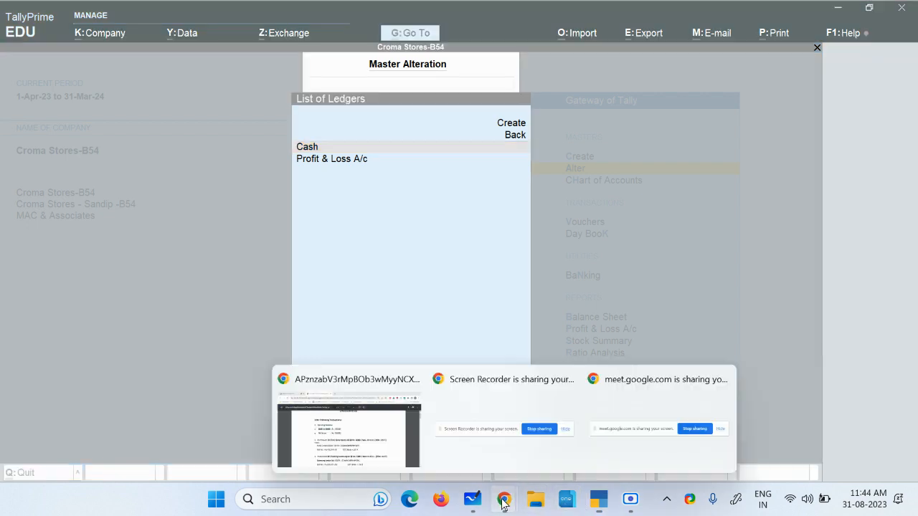
left_click(360, 436)
left_click_drag(251, 266, 319, 266)
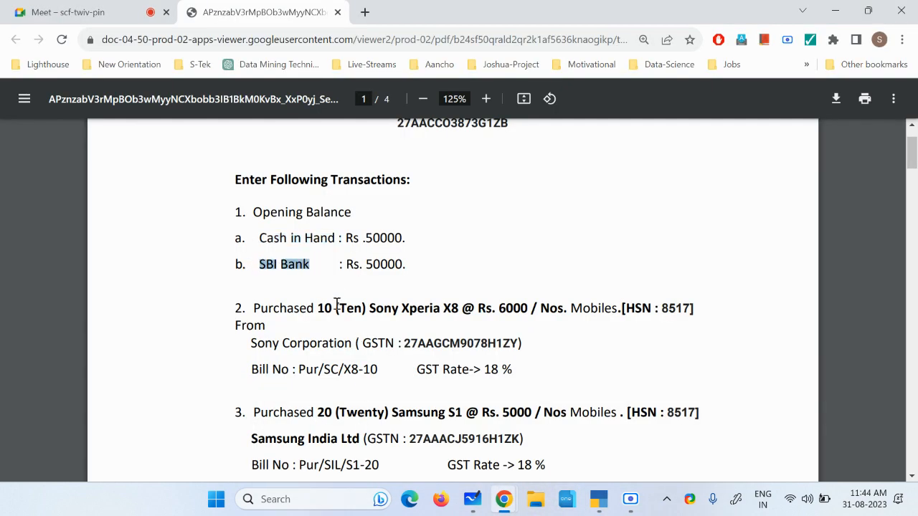
left_click(598, 502)
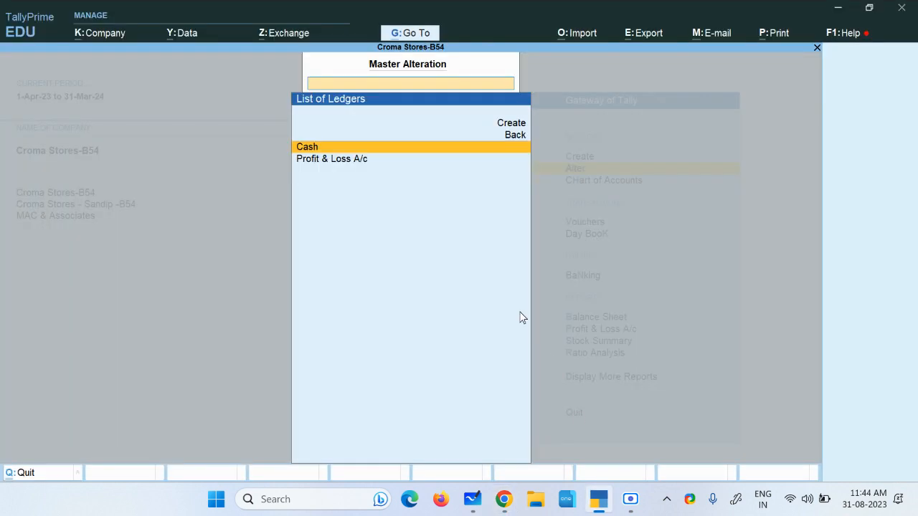
left_click(514, 124)
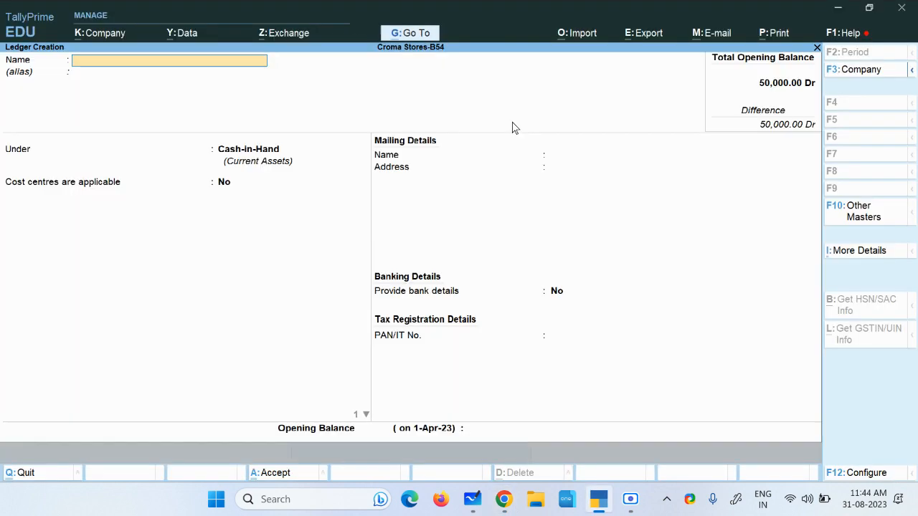
type("SBI Bank")
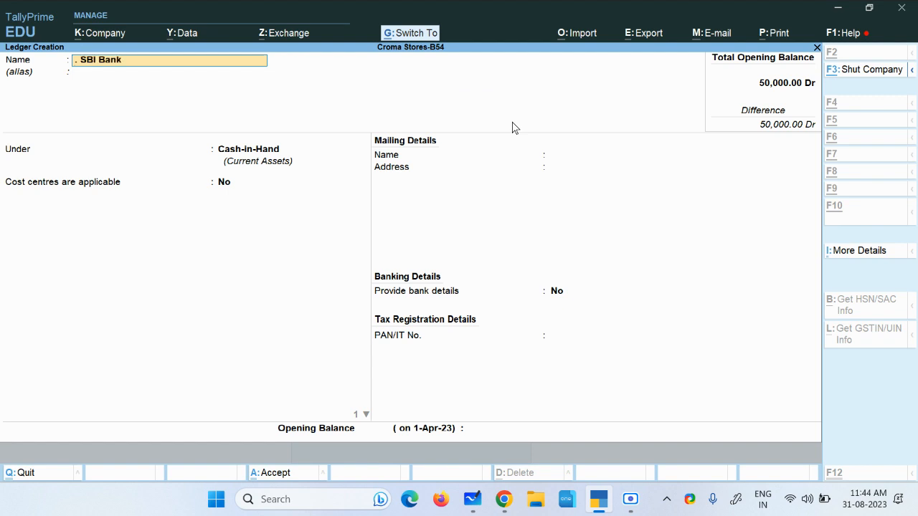
key("Return")
type("Ba")
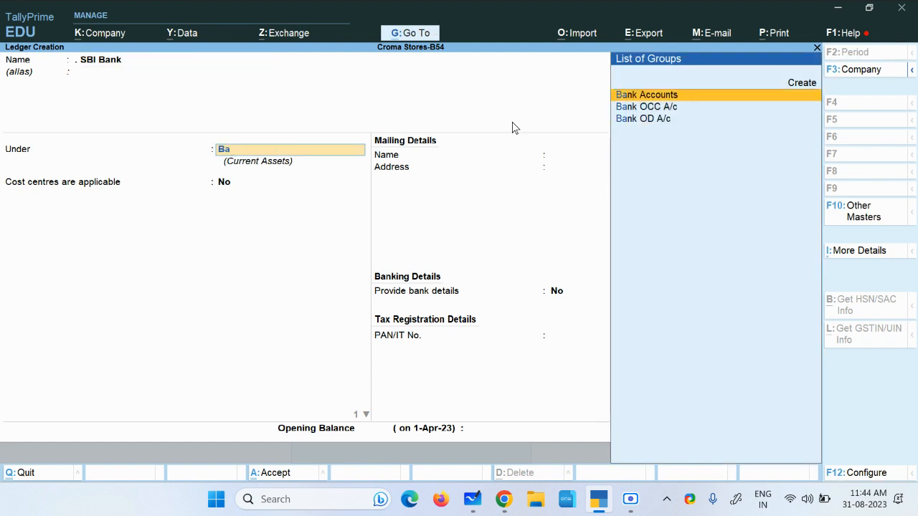
key("Return")
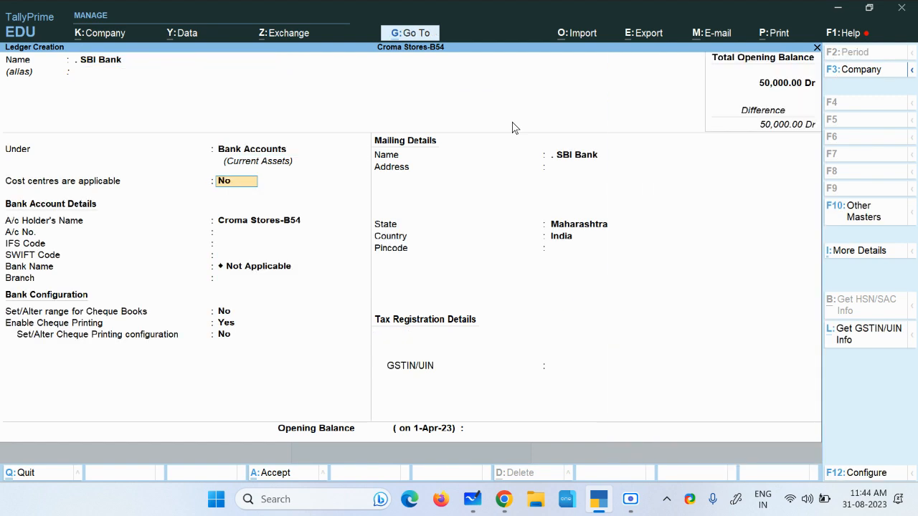
Step: Keep the default cost centre, bank account, cheque printing, mailing and tax registration details for the new bank ledger
key("Return")
key("Return")
key("Return")
key("Return")
key("Return")
key("Return")
key("Return")
key("Return")
key("Return")
key("Return")
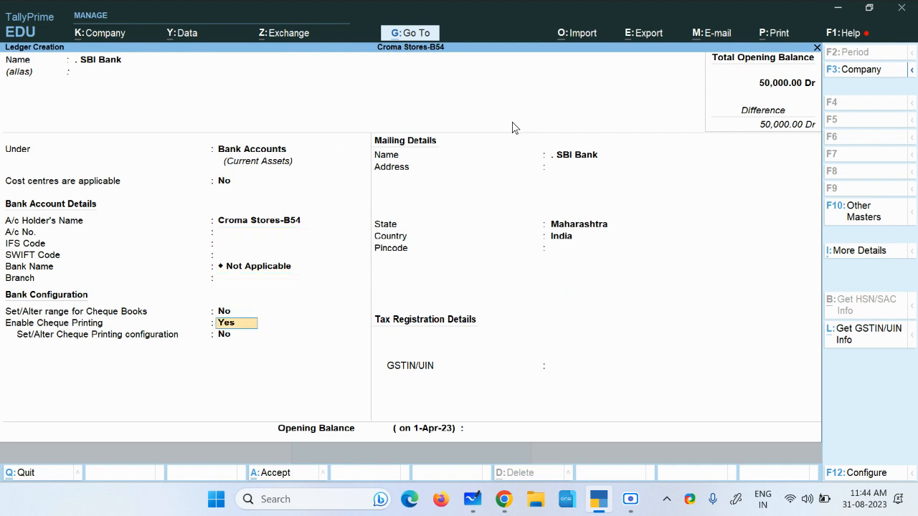
key("Return")
key("Return")
key("Return")
key("Return")
key("Return")
key("Return")
key("Return")
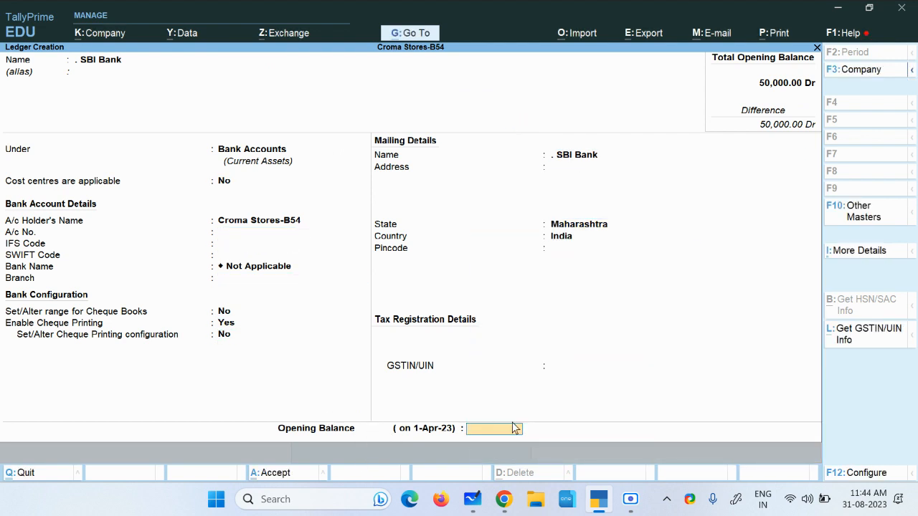
Step: Check the bank amount in the assignment PDF, set the bank ledger's opening balance to 50000 and save the ledger
key("alt+Tab")
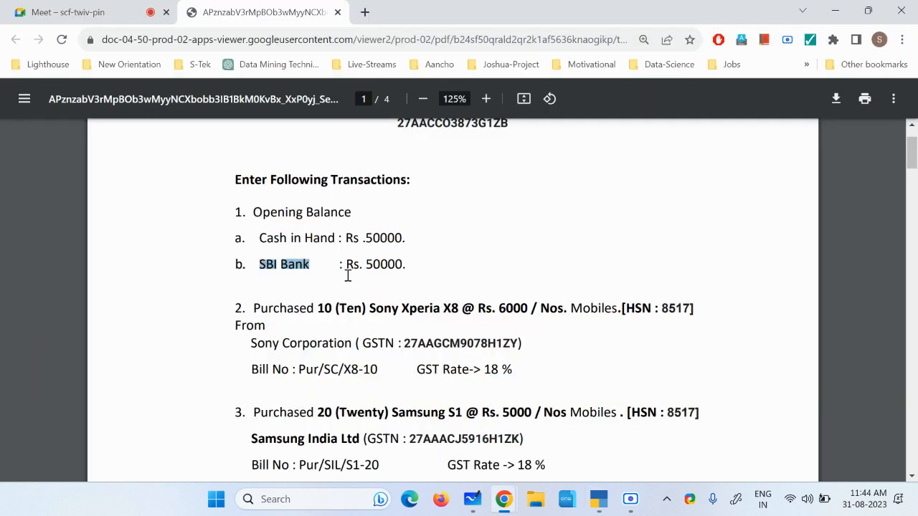
key("alt+Tab")
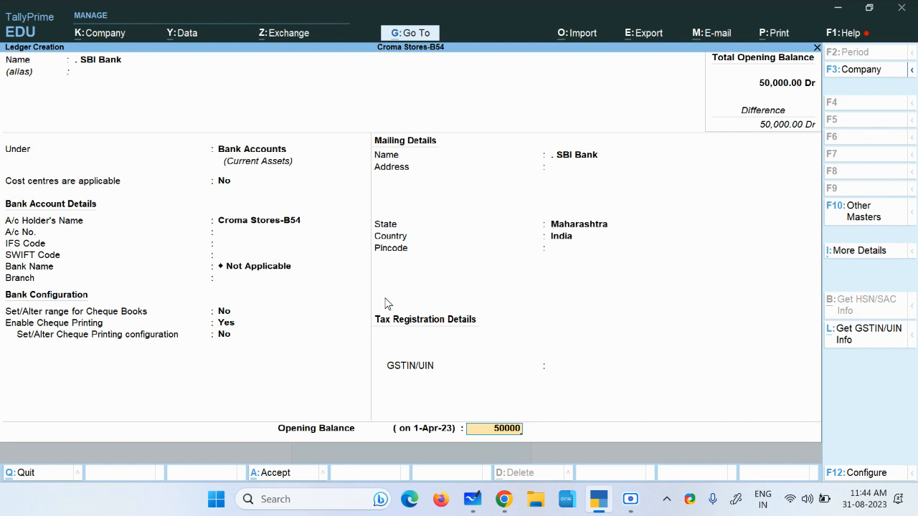
key("Return")
key("Return")
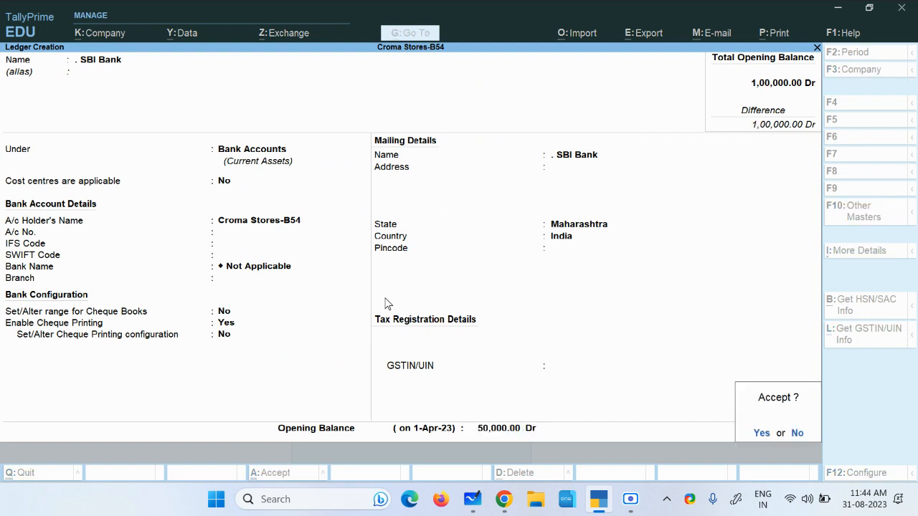
key("Return")
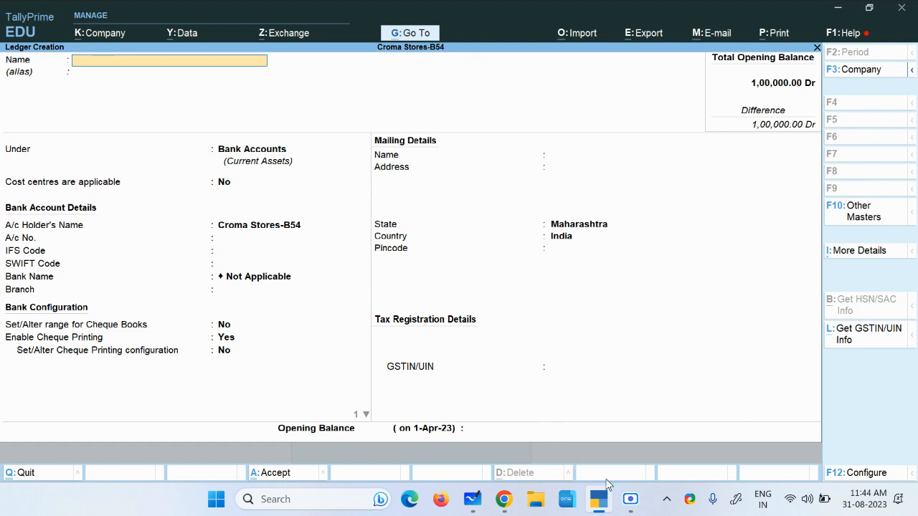
Step: Examine sale transaction 12 in the assignment PDF in Chrome for its item, quantity, rate, GSTN, bill number and GST rate
left_click(630, 499)
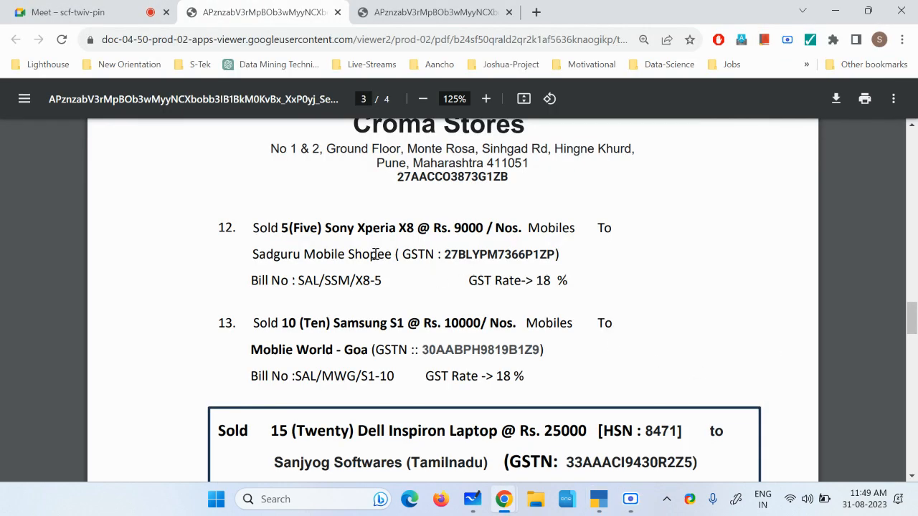
left_click_drag(251, 228, 631, 232)
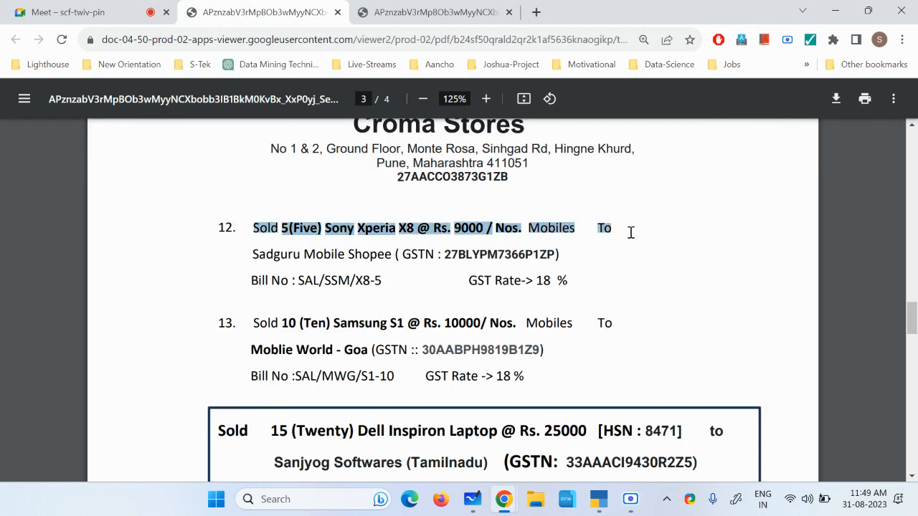
left_click(363, 248)
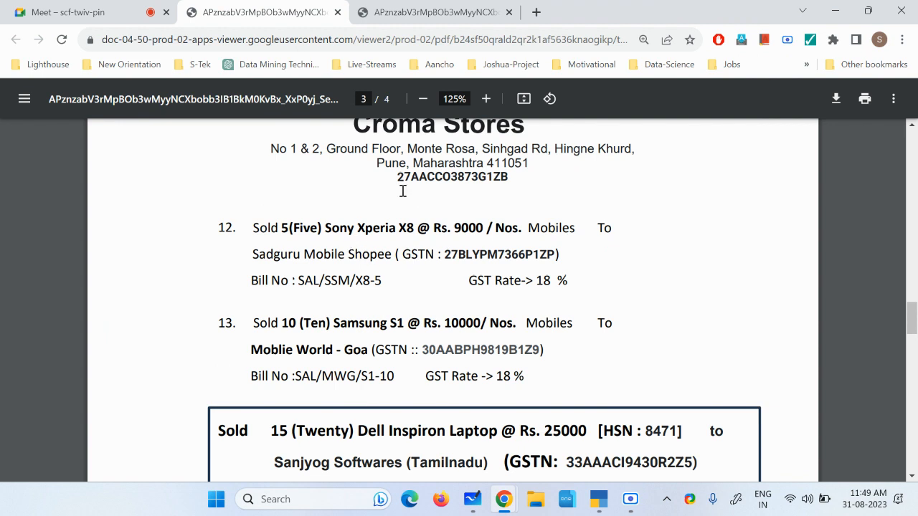
left_click_drag(445, 254, 531, 253)
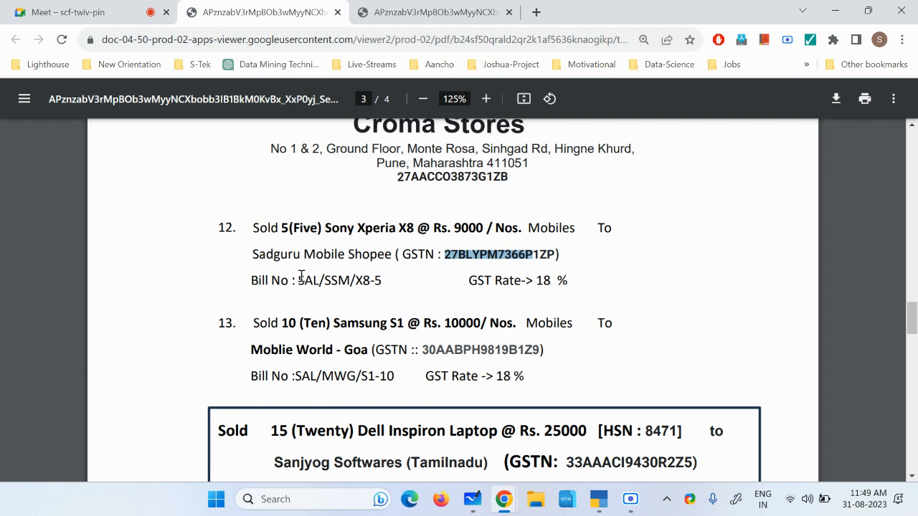
left_click_drag(299, 281, 382, 281)
left_click_drag(544, 280, 588, 284)
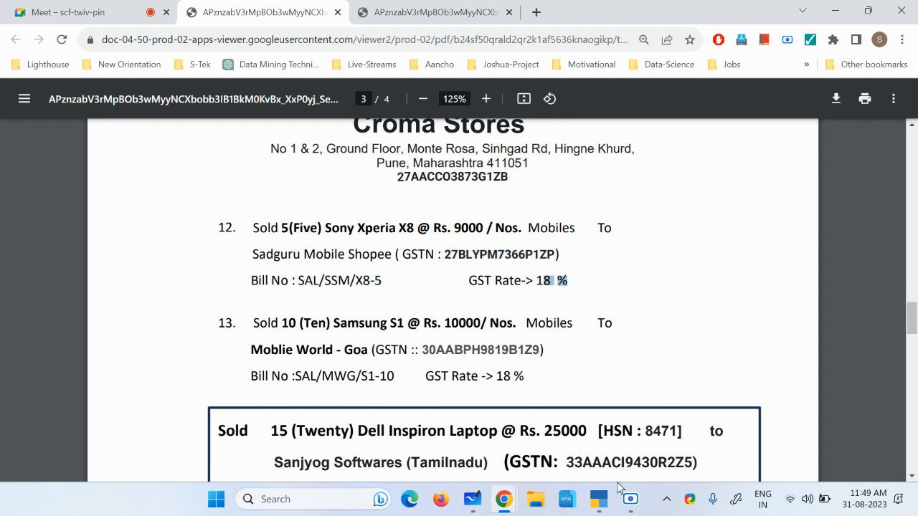
Step: Return to TallyPrime, leave ledger creation and open a new sales voucher
left_click(599, 499)
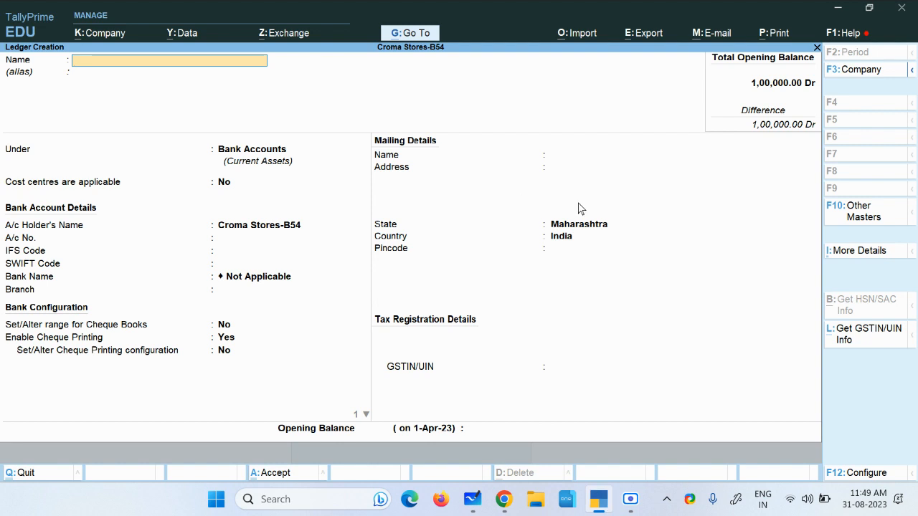
key("Escape")
key("Escape")
key("Escape")
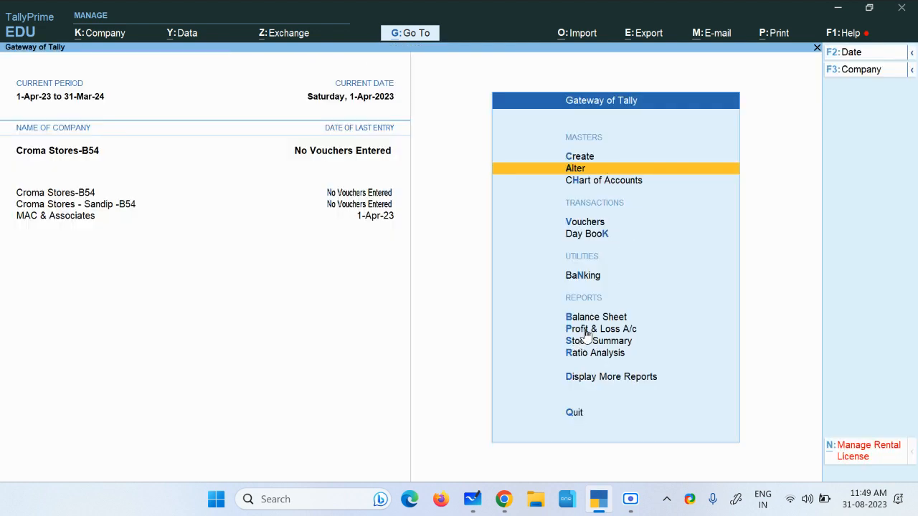
left_click(589, 223)
left_click(853, 171)
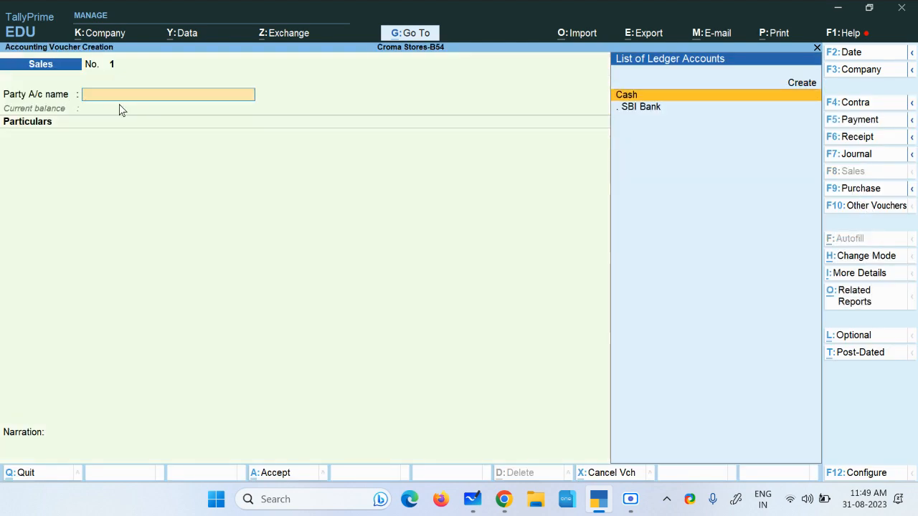
Step: Start a new party ledger from the sales voucher and name it Sadguru Mobile Shopee, copying the name from the assignment PDF in Chrome
key("alt+c")
key("alt+Tab")
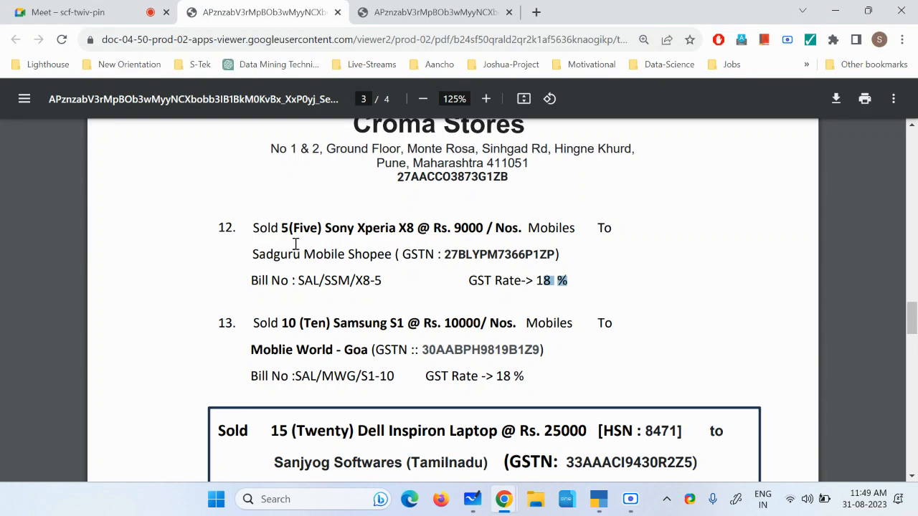
left_click_drag(250, 256, 388, 252)
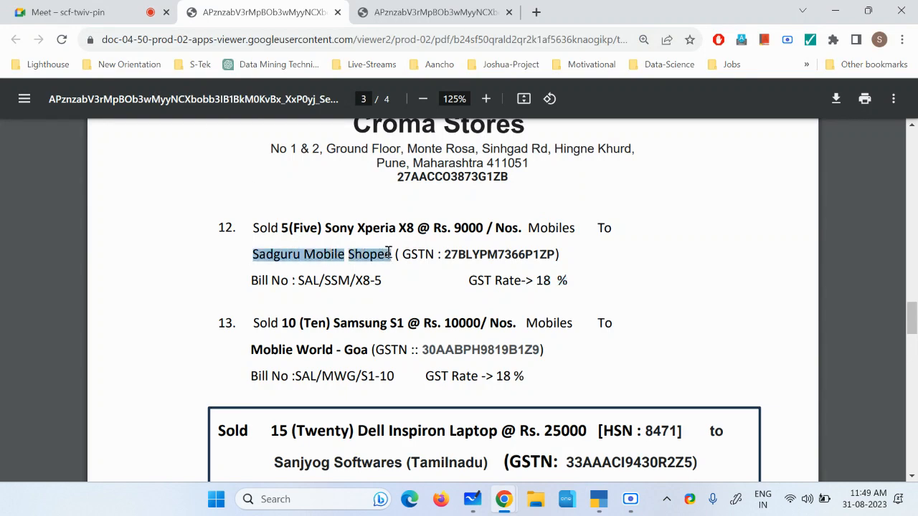
key("alt+Tab")
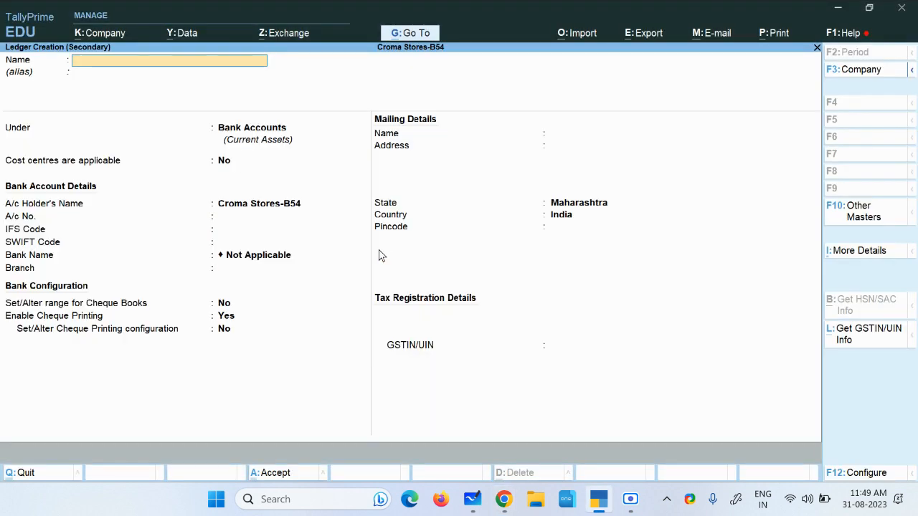
key("ctrl+alt+v")
key("Return")
key("Return")
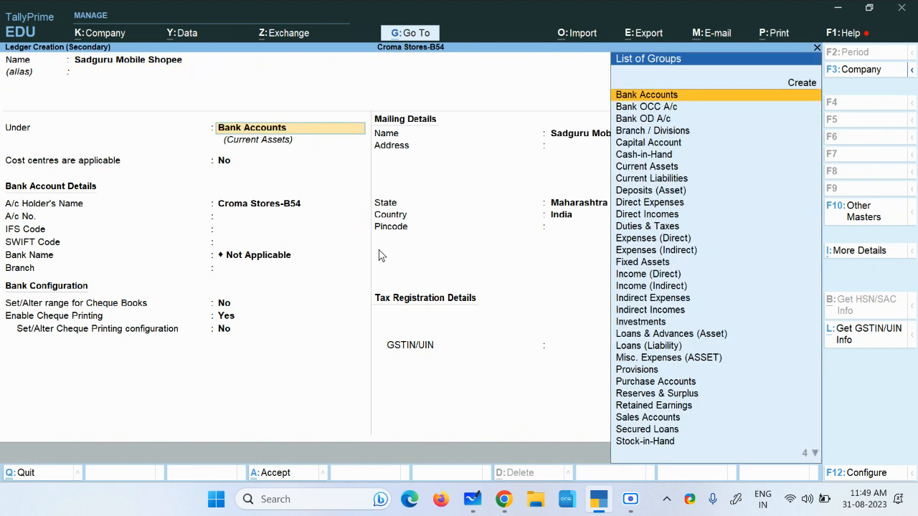
Step: Place the party ledger under Sundry Debtors with bill-by-bill balances, a 30-day default credit period and no cost centres
type("Sun")
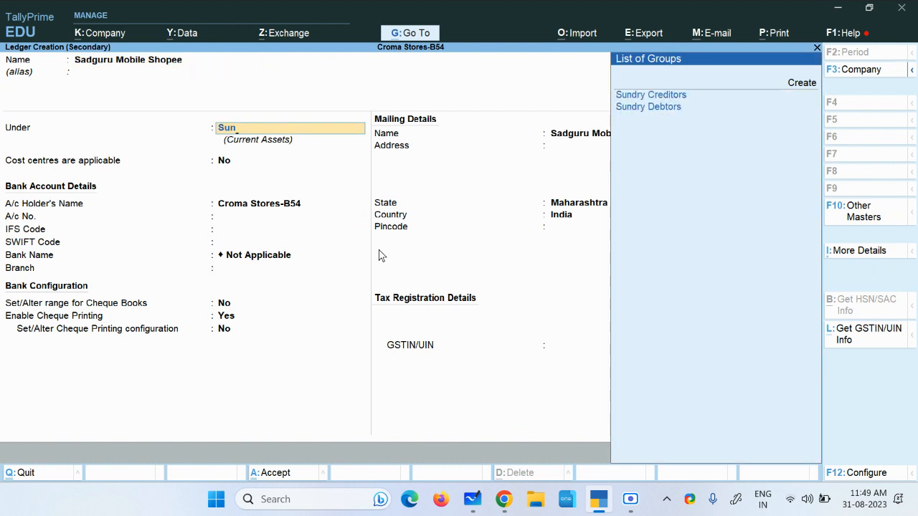
key("Down")
key("Return")
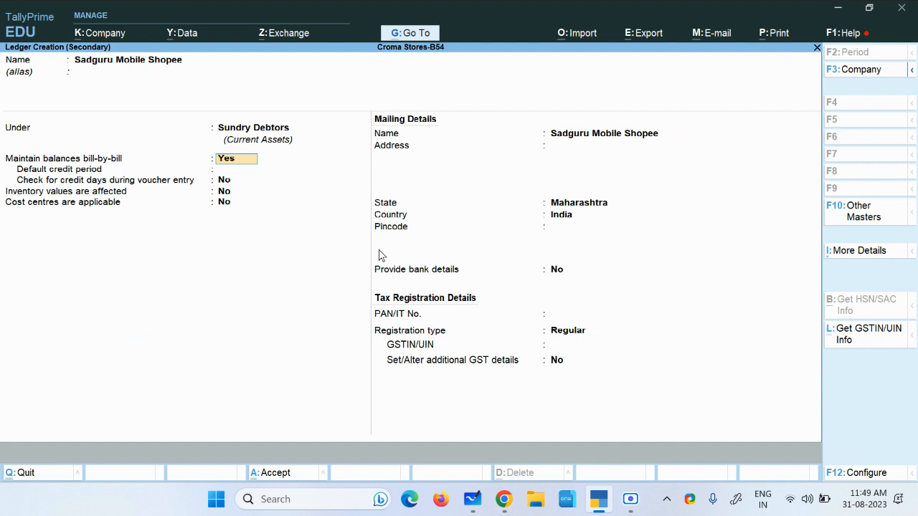
key("Return")
type("30")
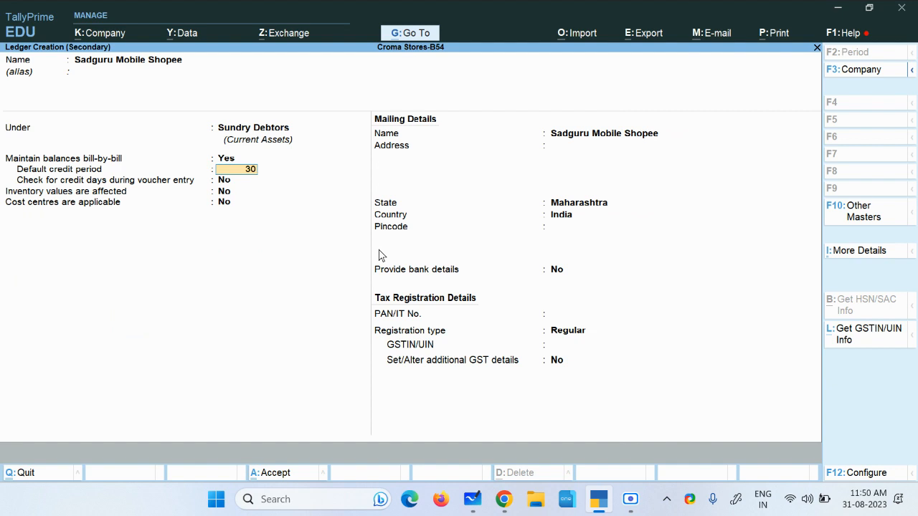
key("Return")
key("Return")
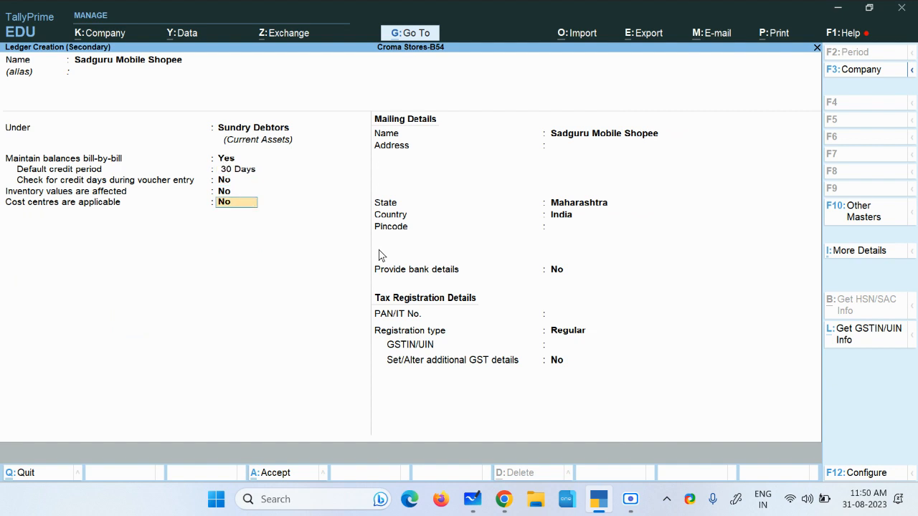
key("Return")
key("Return")
key("Return")
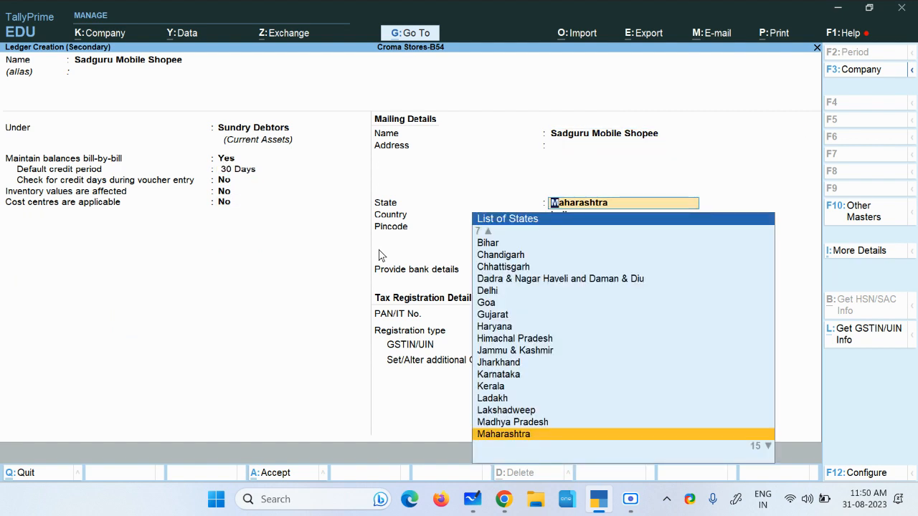
Step: Check the buyer's GSTN state code in the assignment PDF and keep Maharashtra, India and the Regular registration type in the party ledger
key("alt+Tab")
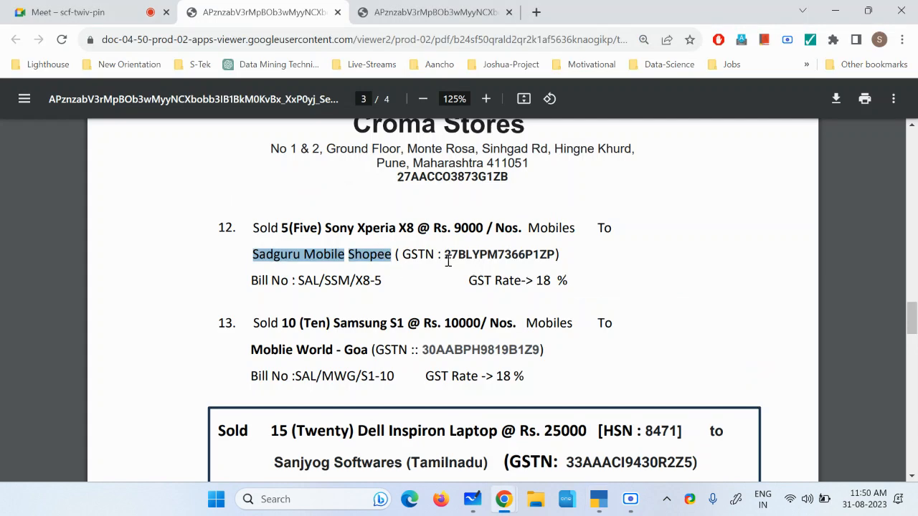
left_click_drag(458, 255, 448, 256)
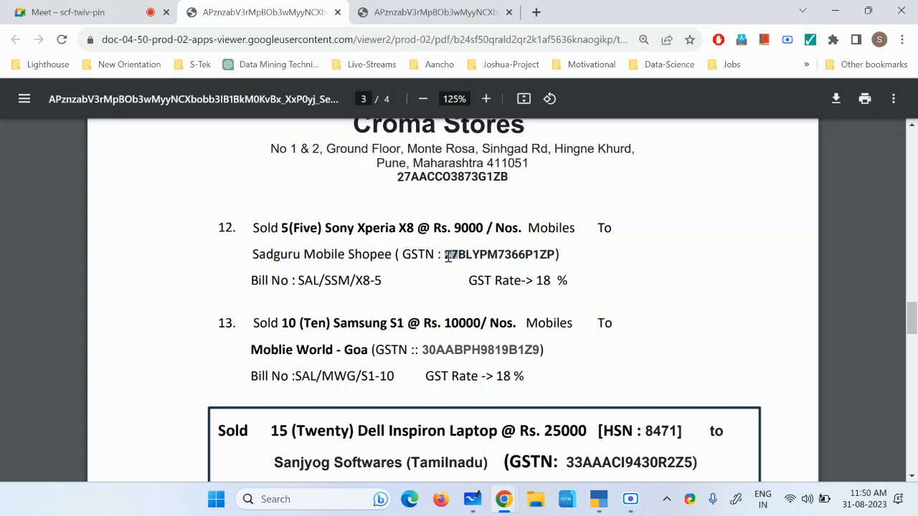
key("alt+Tab")
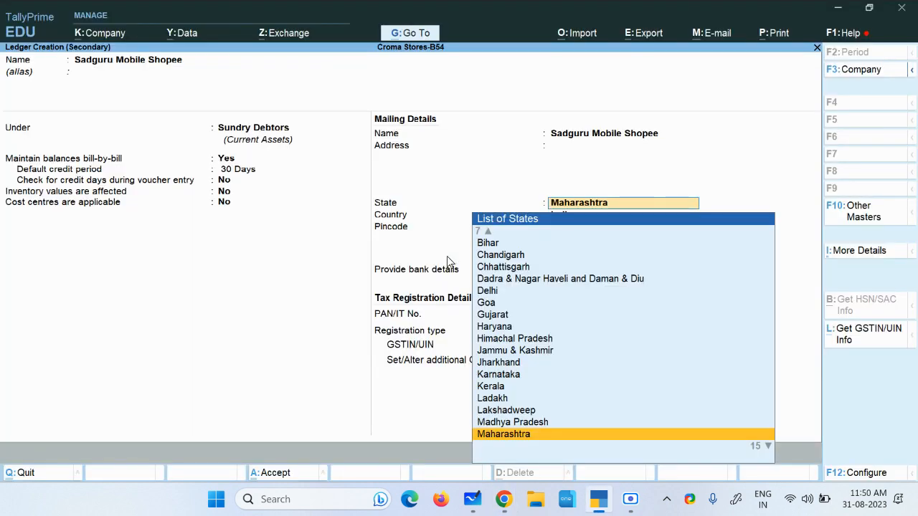
key("Return")
key("Return")
key("Return")
key("Return")
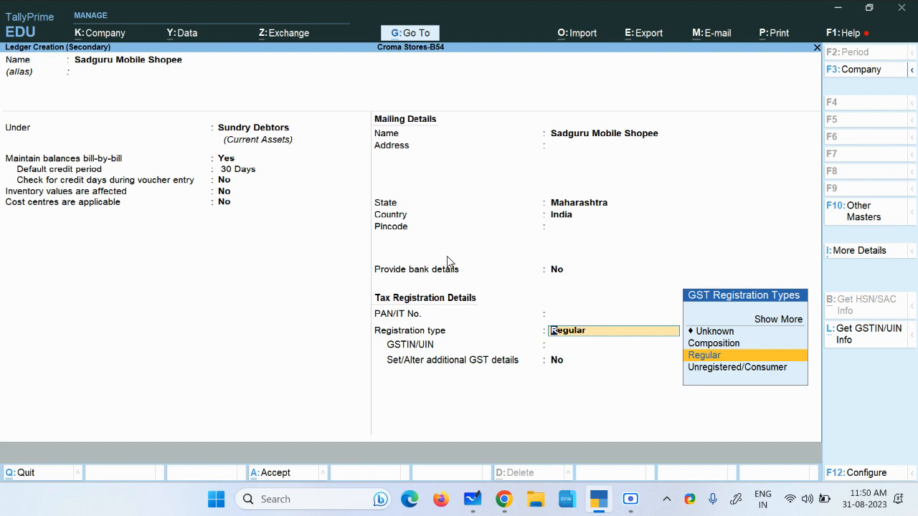
key("Return")
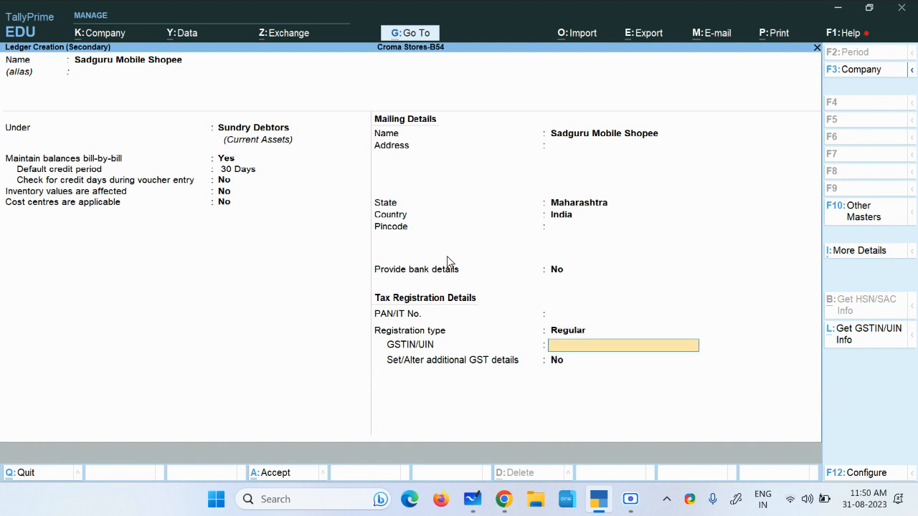
Step: Copy the buyer's GSTIN from transaction 12 in the assignment PDF into the party ledger and save the ledger
key("alt+Tab")
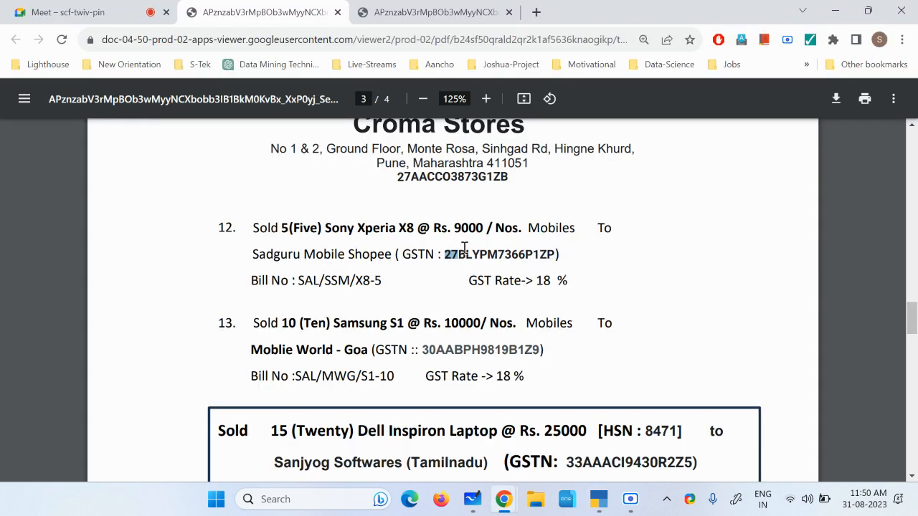
left_click_drag(446, 255, 549, 256)
key("ctrl+c")
key("alt+Tab")
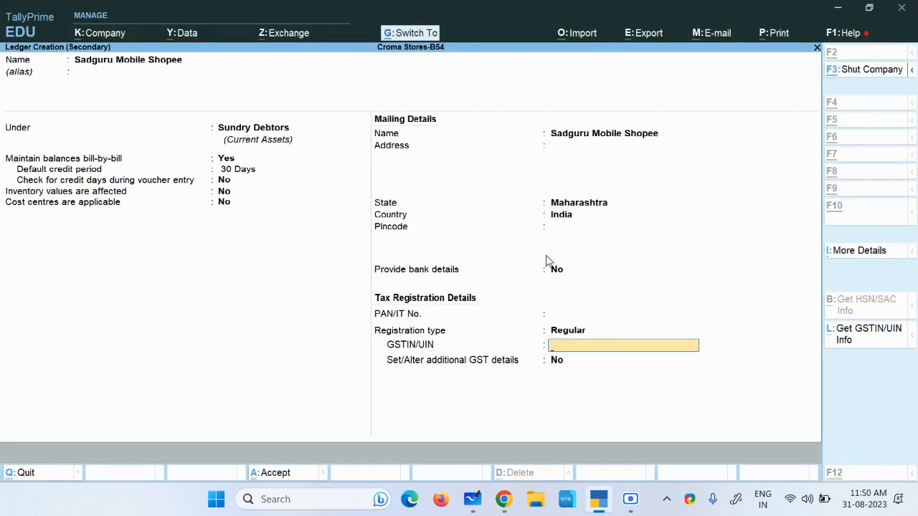
key("ctrl+v")
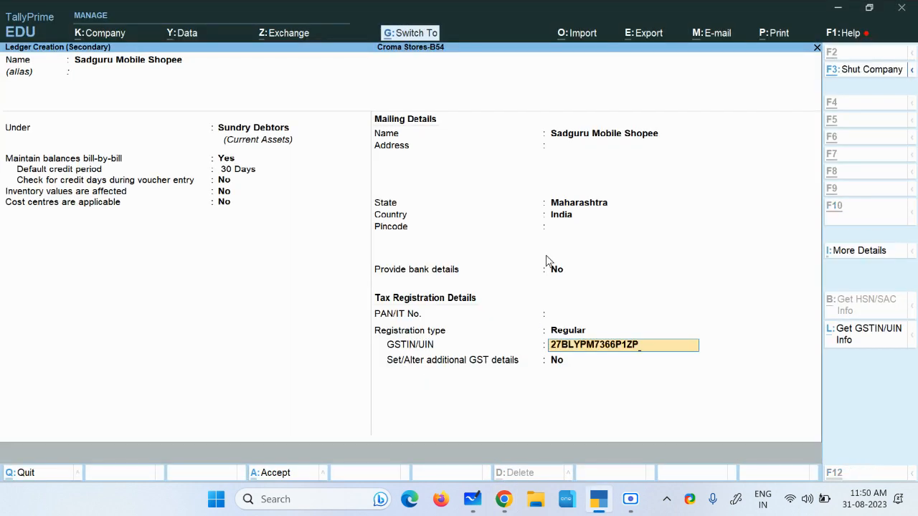
key("ctrl+a")
key("Return")
left_click(631, 499)
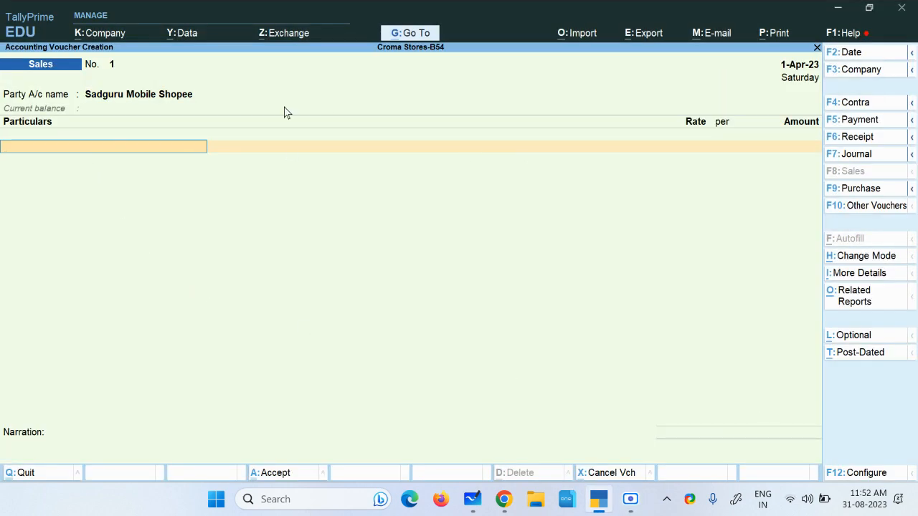
Step: Change the sales voucher to Item Invoice mode and keep Sadguru Mobile Shopee as the party account
left_click(869, 258)
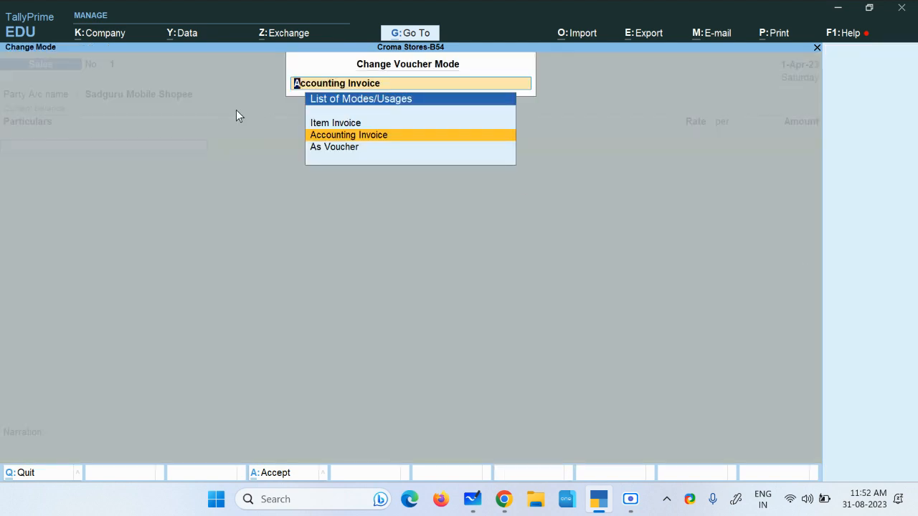
left_click(346, 122)
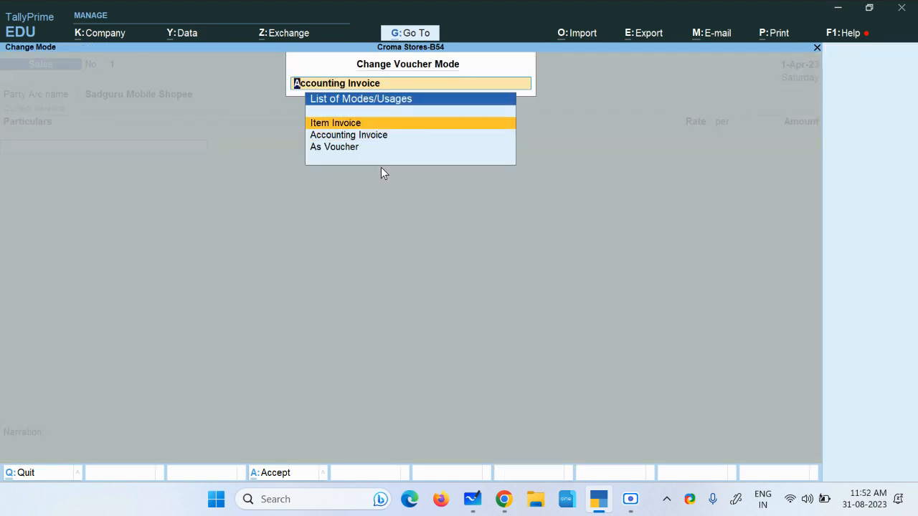
key("Return")
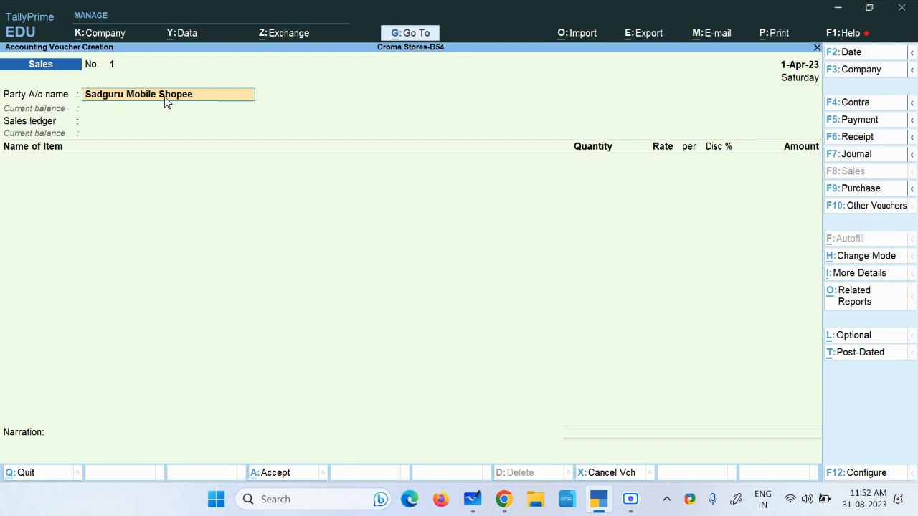
key("Return")
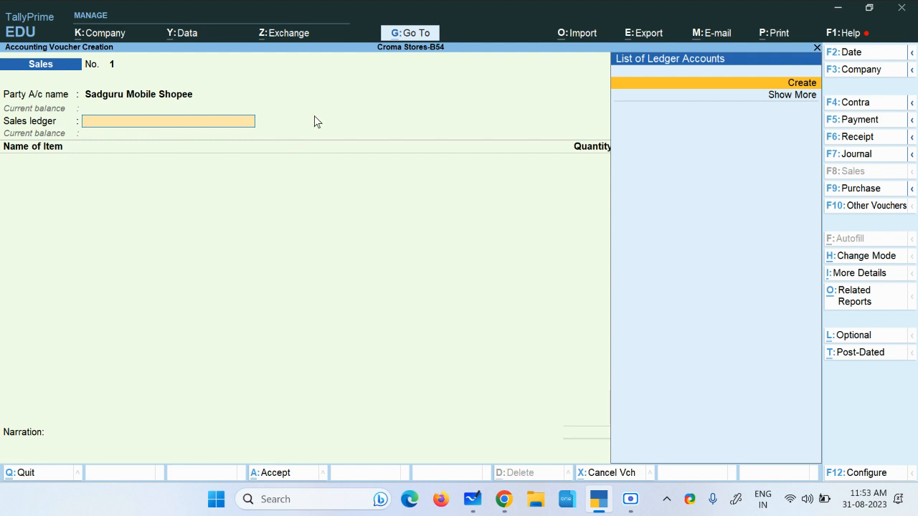
Step: Create a sales ledger named Sales Goods-Local under Sales Accounts for the voucher
key("Return")
type("Sales")
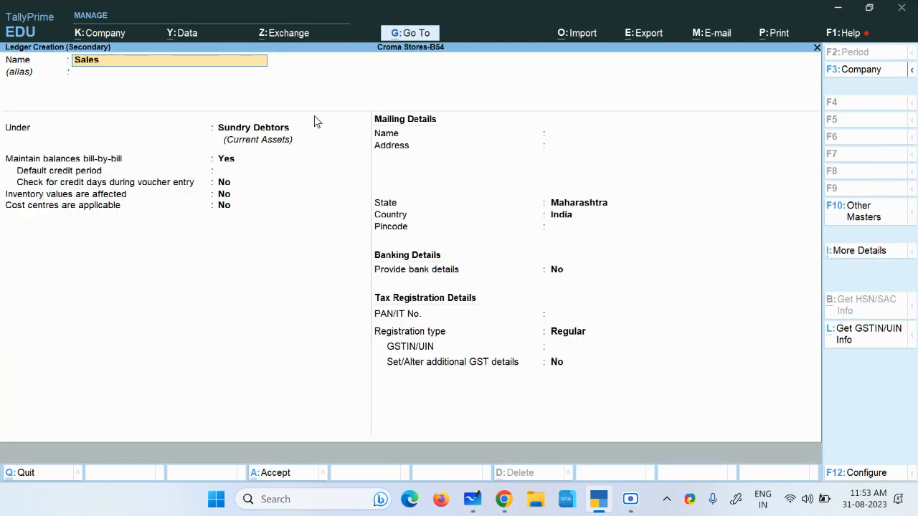
type(" Goods-Local")
key("Return")
key("Return")
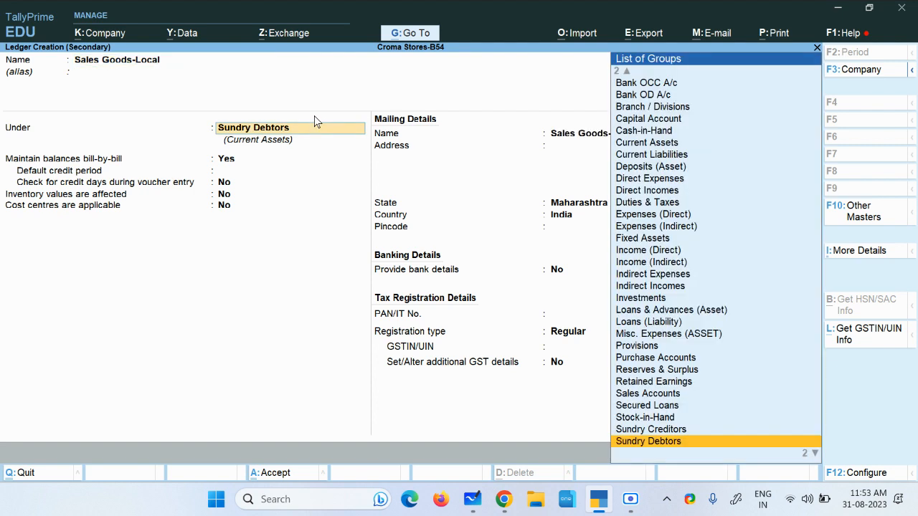
type("Sal")
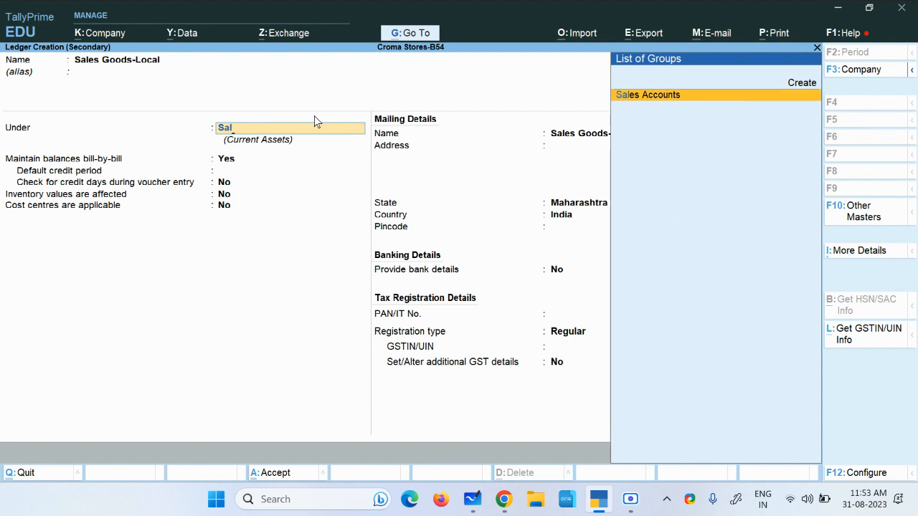
key("Return")
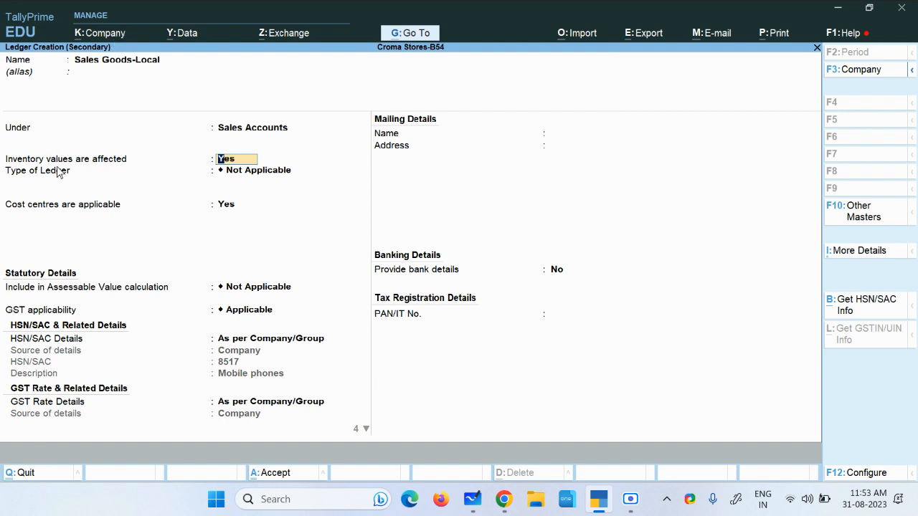
Step: Keep inventory values affected and the ledger type Not Applicable, and set cost centres applicable to No
key("Return")
key("Return")
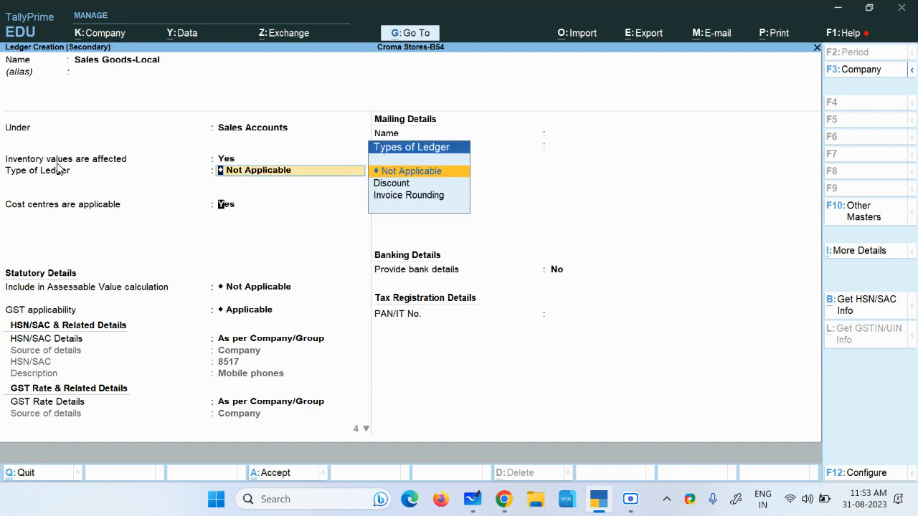
type("n")
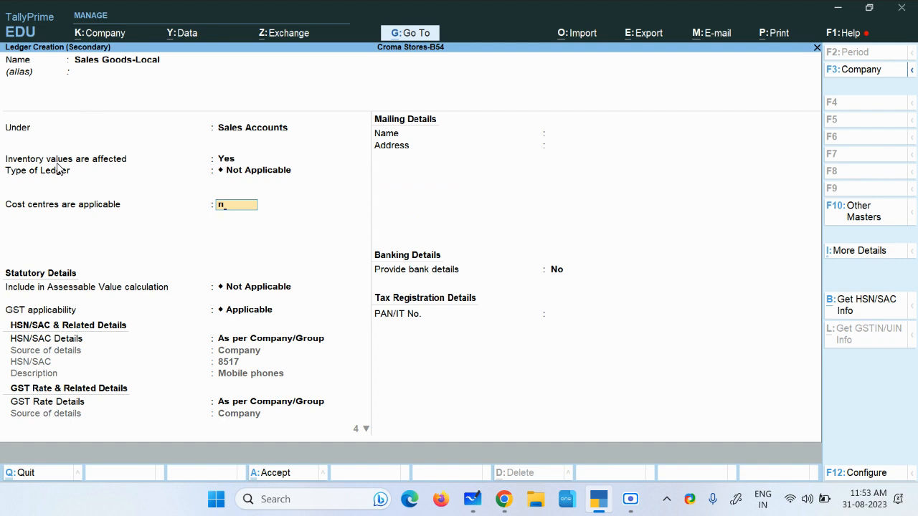
key("Return")
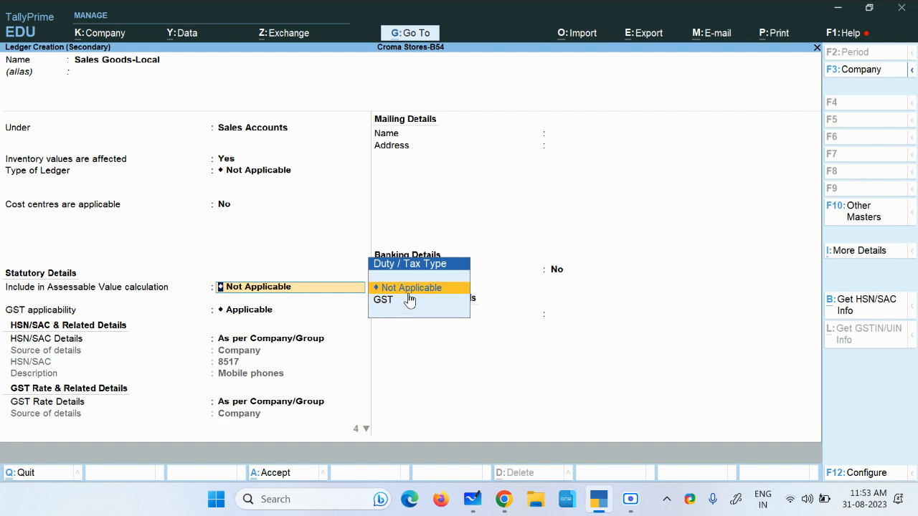
key("Down")
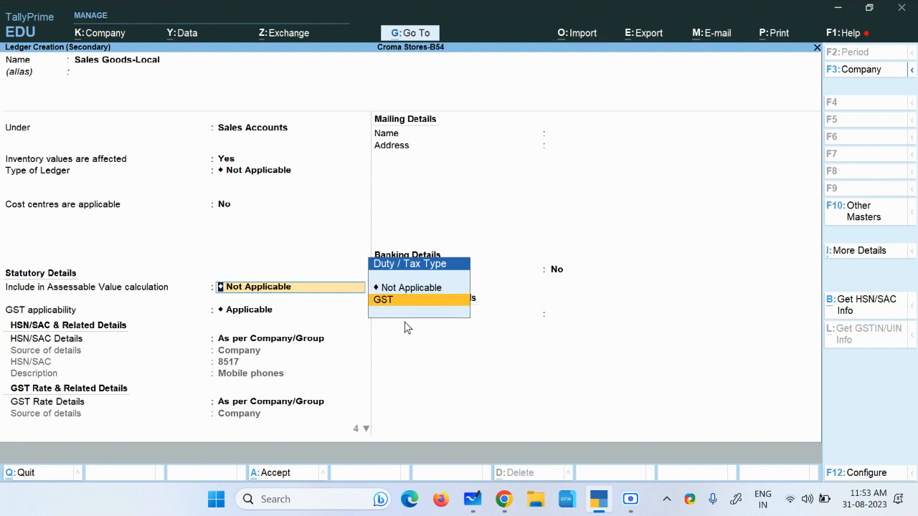
key("Return")
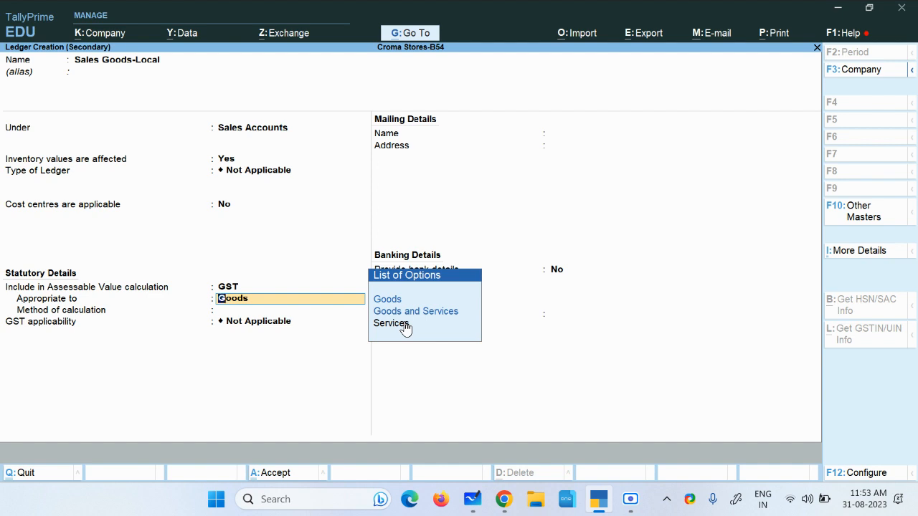
key("BackSpace")
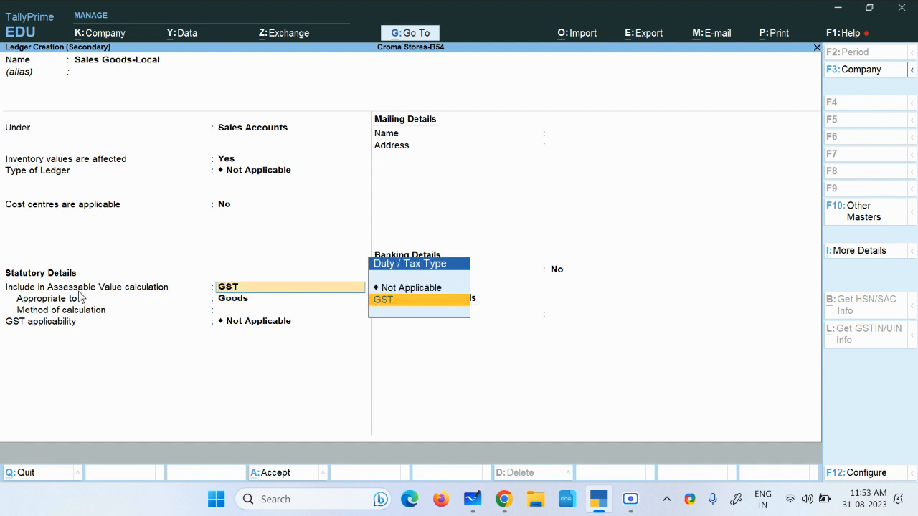
Step: Set the sales ledger's assessable value inclusion to Not Applicable and its GST applicability to Applicable
left_click(410, 289)
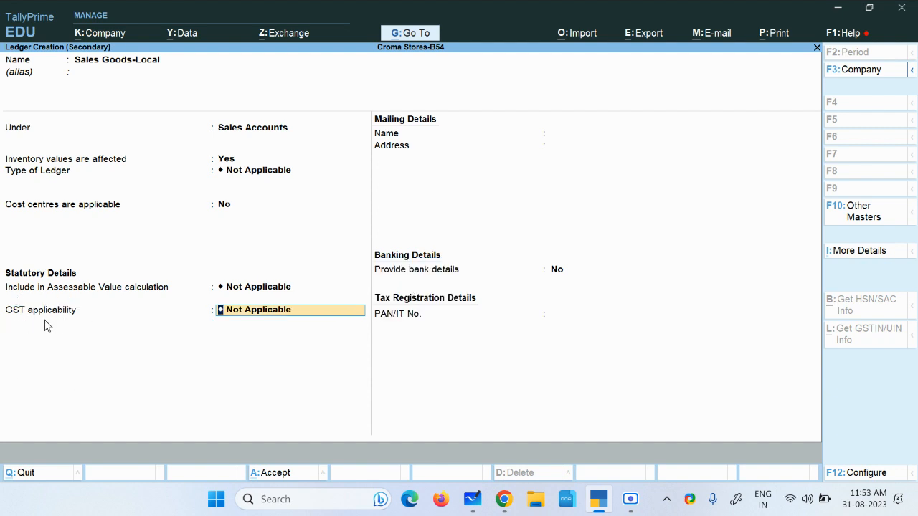
left_click(256, 320)
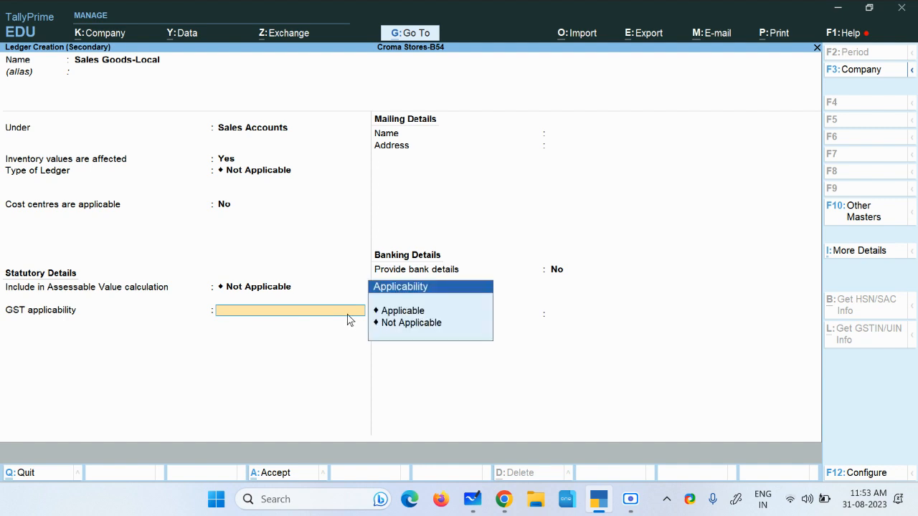
left_click(405, 314)
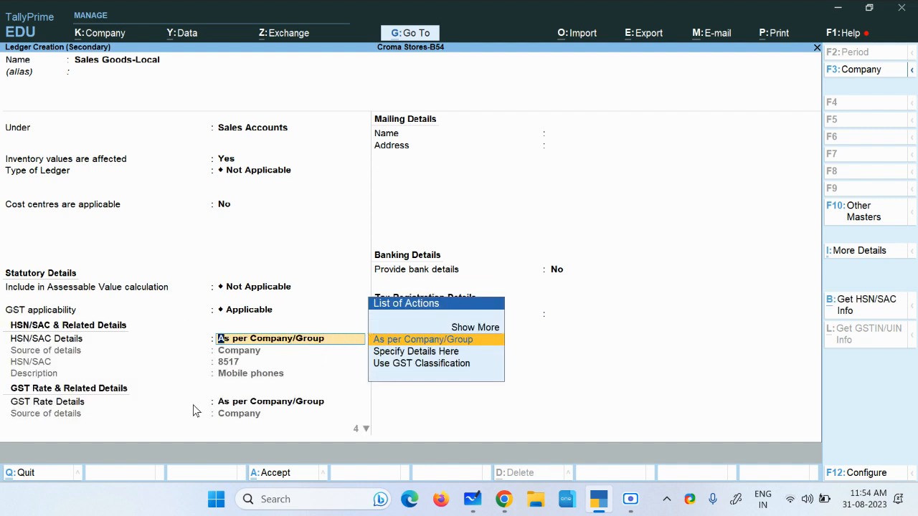
key("ctrl")
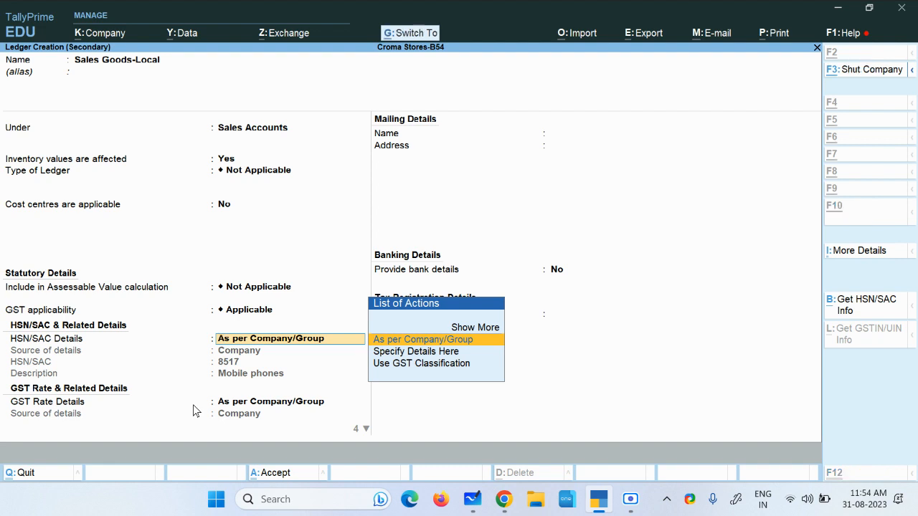
mouse_move(469, 185)
left_mouse_down()
mouse_move(429, 161)
mouse_move(136, 157)
mouse_move(72, 304)
mouse_move(6, 315)
mouse_move(81, 321)
mouse_move(70, 285)
left_mouse_up()
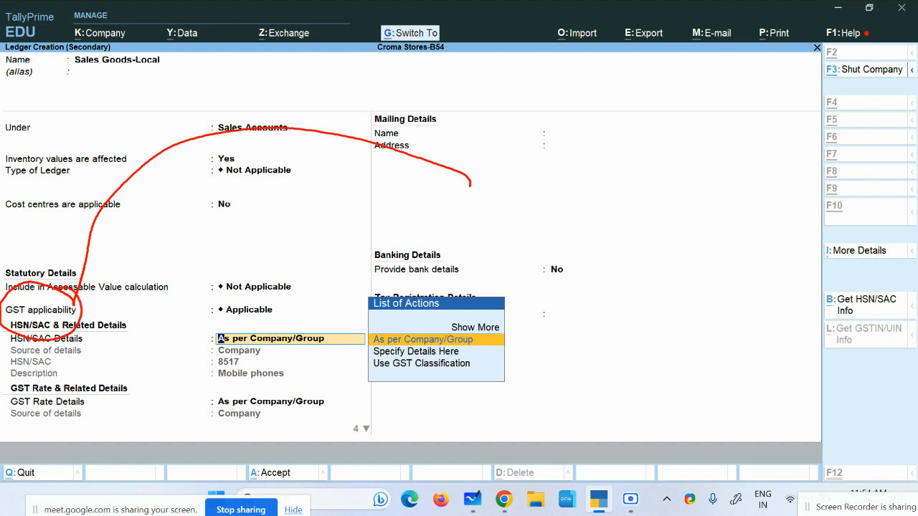
mouse_move(115, 273)
left_mouse_down()
mouse_move(153, 317)
mouse_move(202, 310)
mouse_move(195, 326)
left_mouse_up()
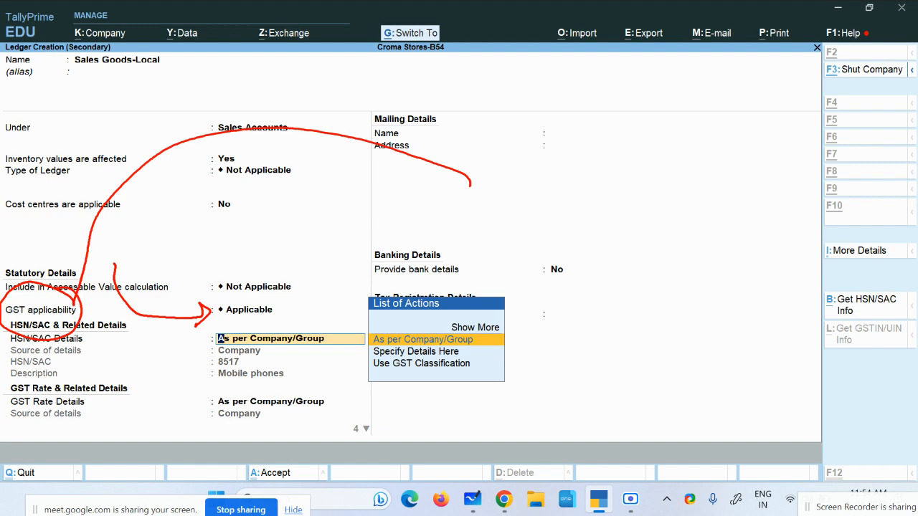
key("Escape")
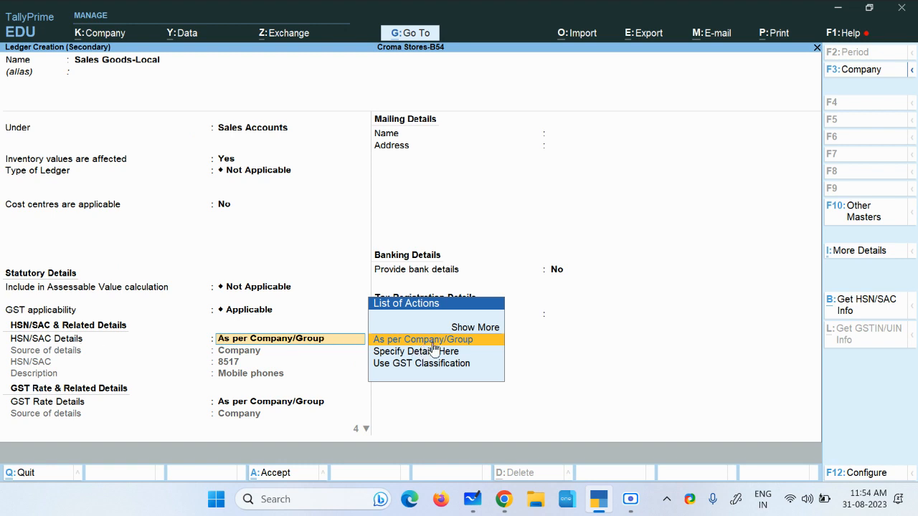
Step: Keep the ledger's HSN/SAC details As per Company/Group, and set GST rate details to Specify Details Here with taxability type Taxable
key("Return")
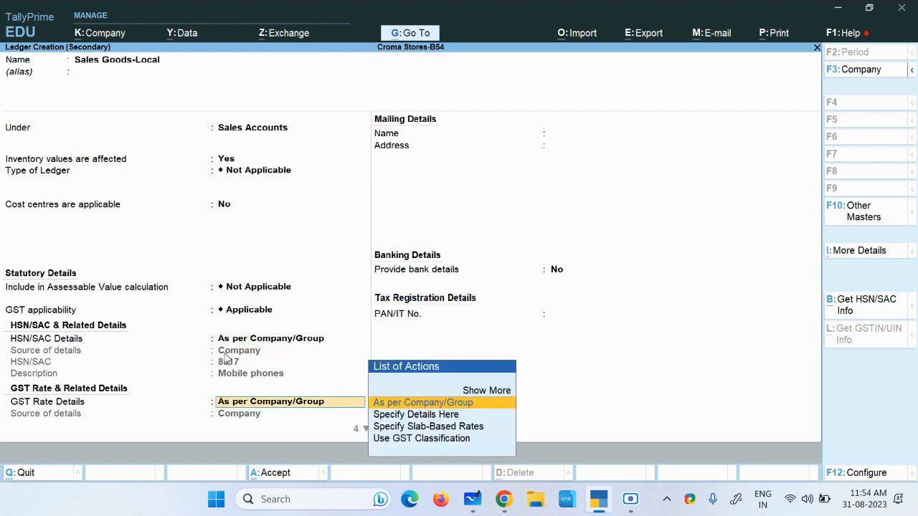
key("Down")
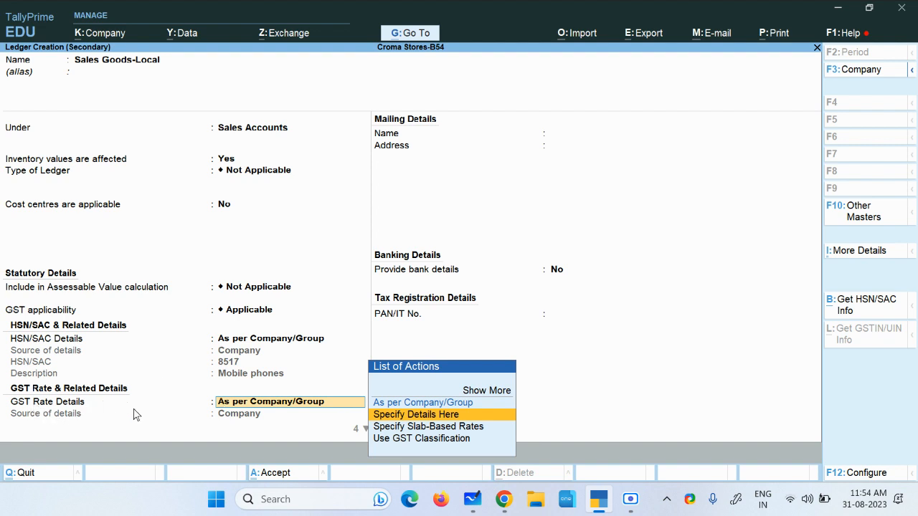
left_click(425, 420)
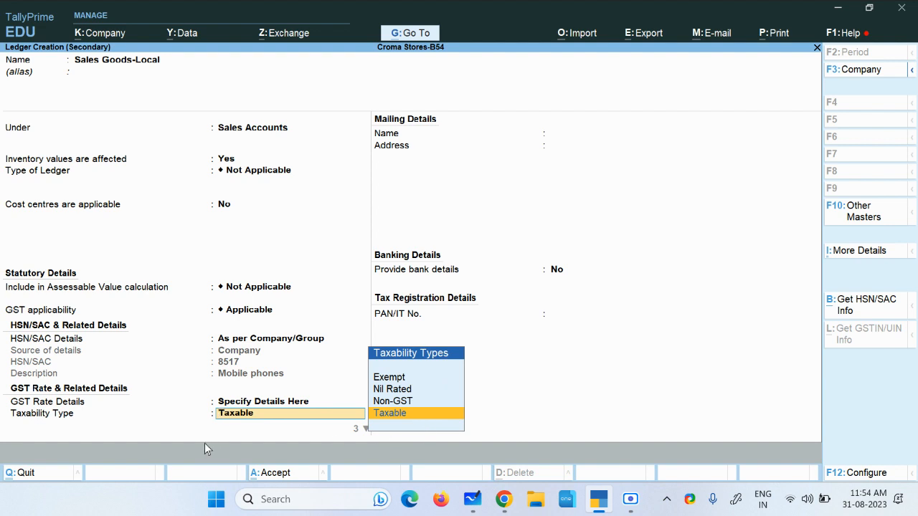
left_click(406, 413)
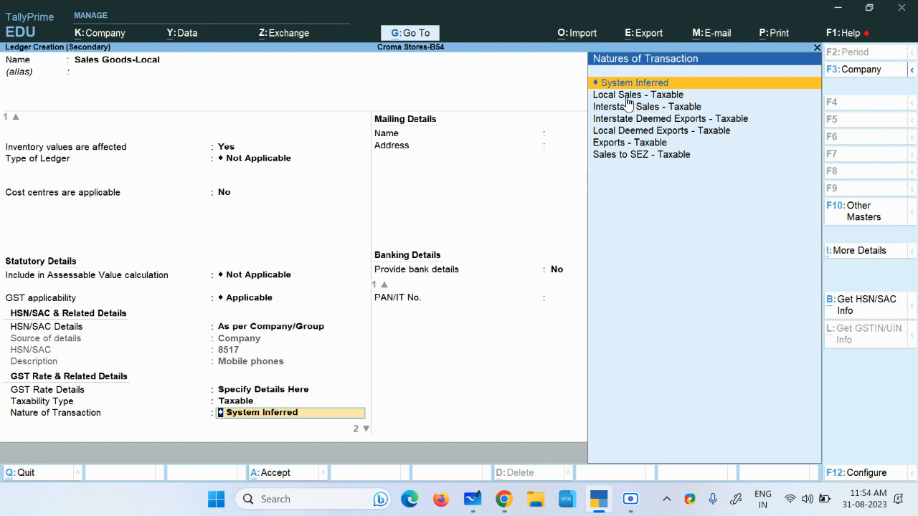
Step: Set the nature of transaction to Local Sales - Taxable, GST rate to 18% and type of supply to Goods, and save the ledger
key("Down")
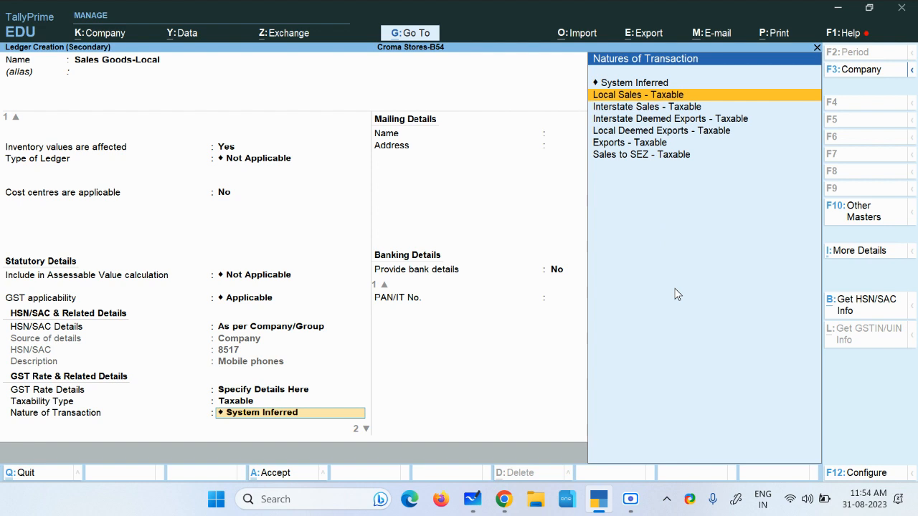
key("Return")
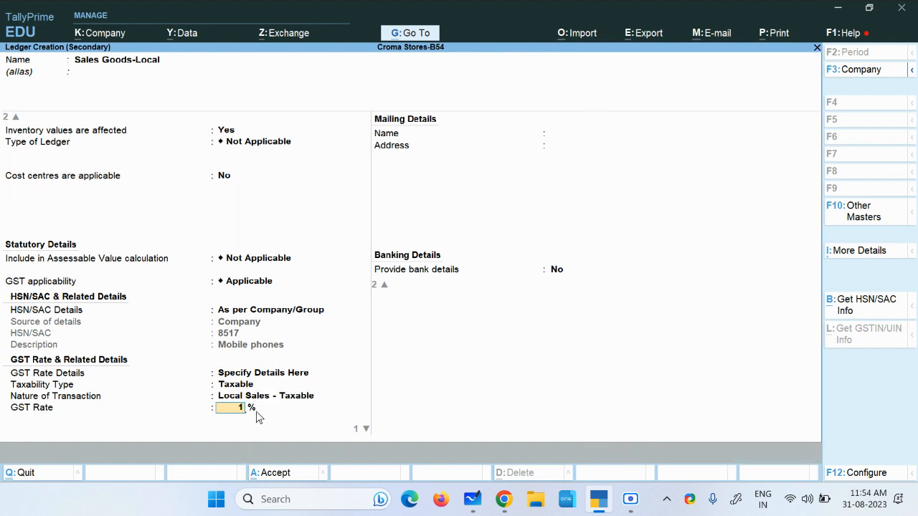
key("Return")
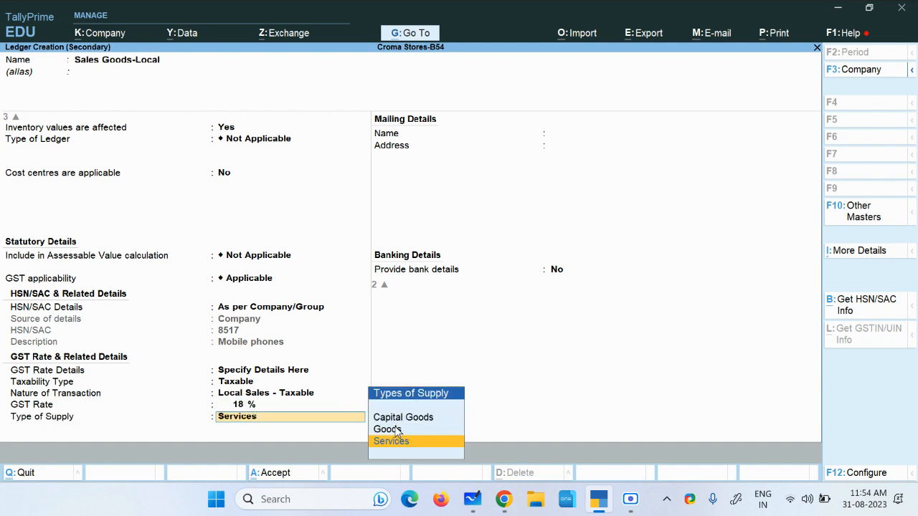
key("Up")
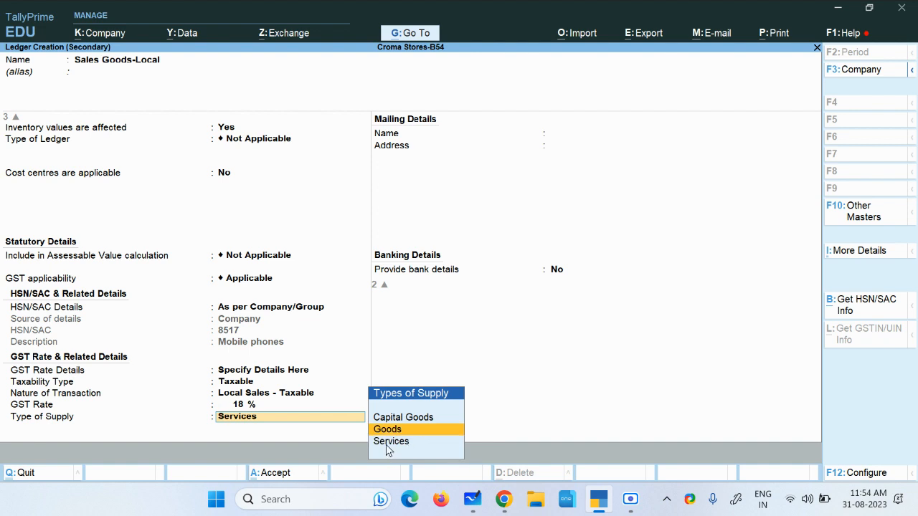
key("Down")
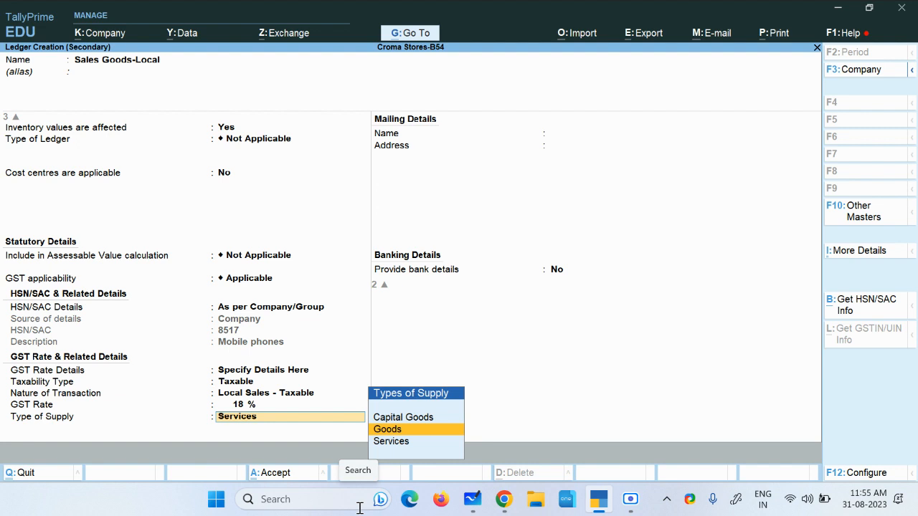
key("Return")
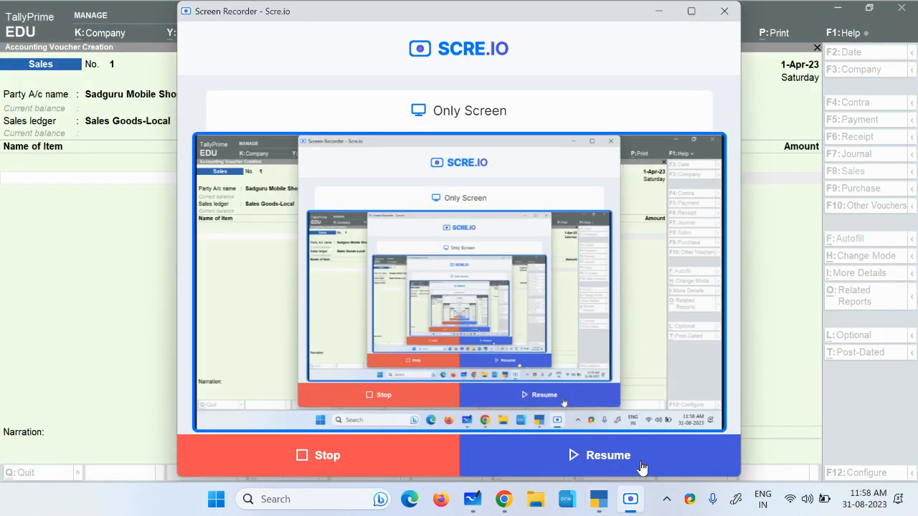
Step: Create a stock item from the sales voucher named Sony Xperia X8, as given in the assignment PDF, without alias or description
left_click(641, 467)
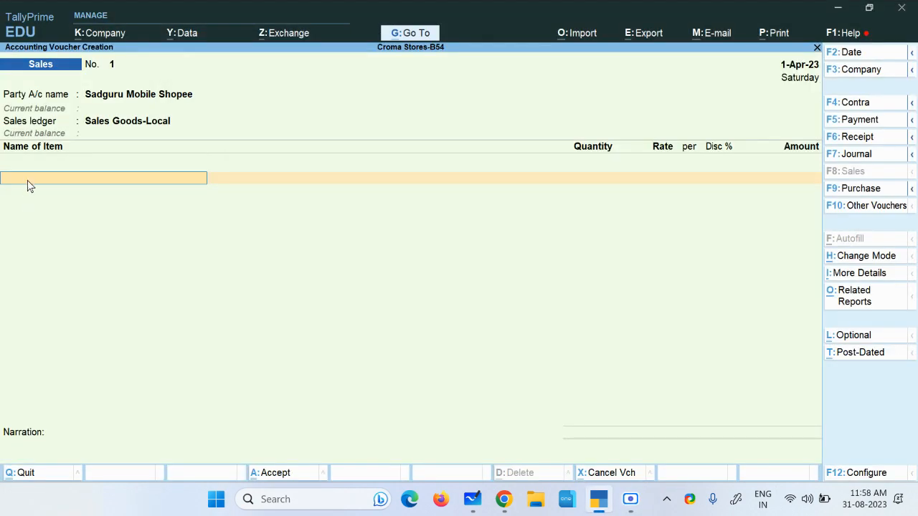
key("alt+c")
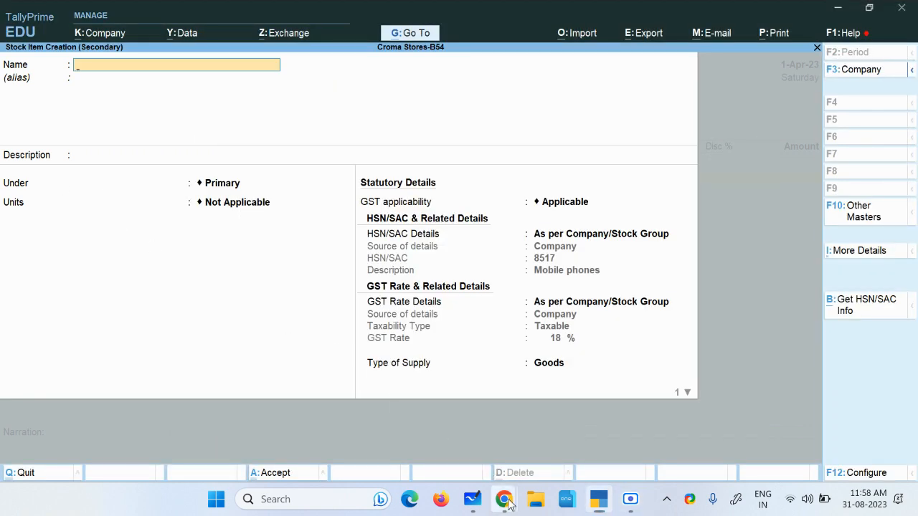
mouse_move(506, 502)
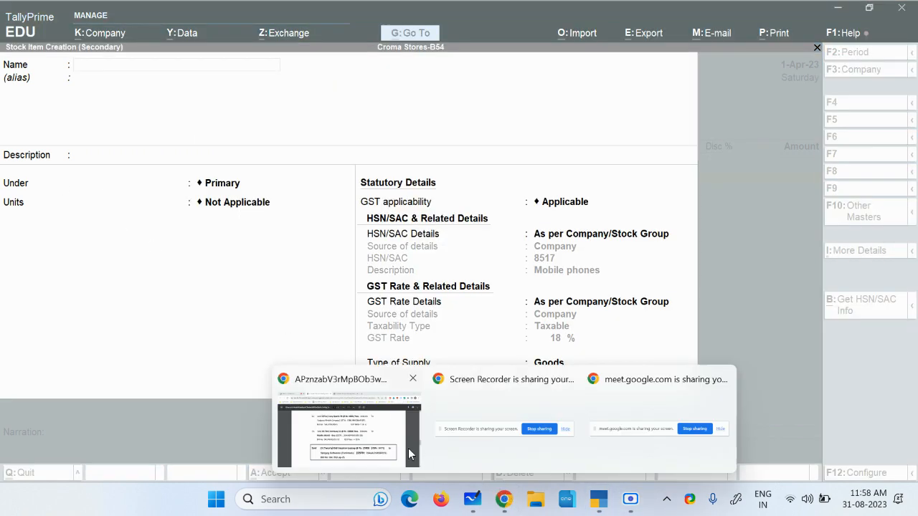
left_click(344, 430)
left_click_drag(326, 157, 411, 156)
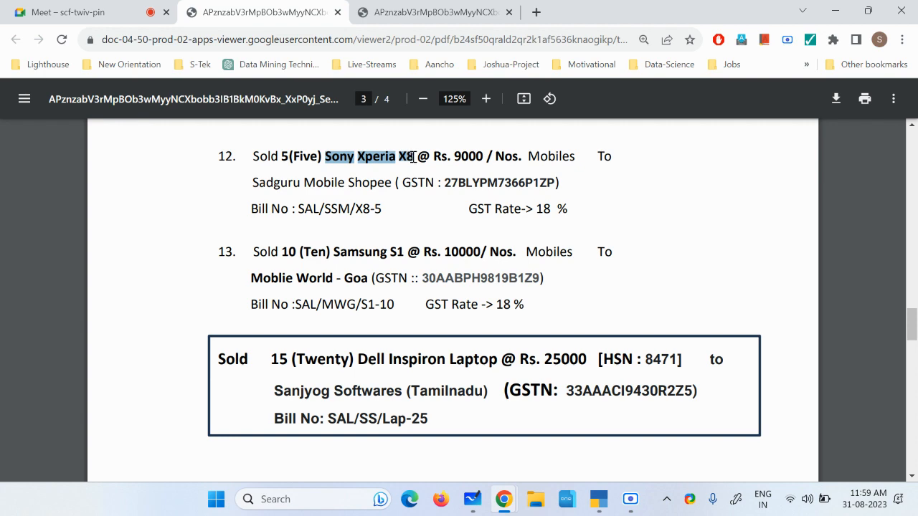
key("alt+Tab")
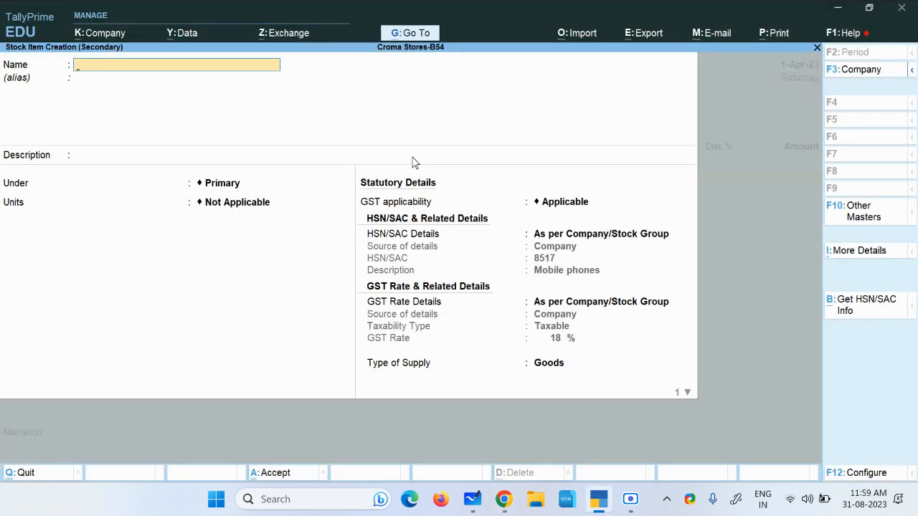
type("Sony Xperia X8")
key("Return")
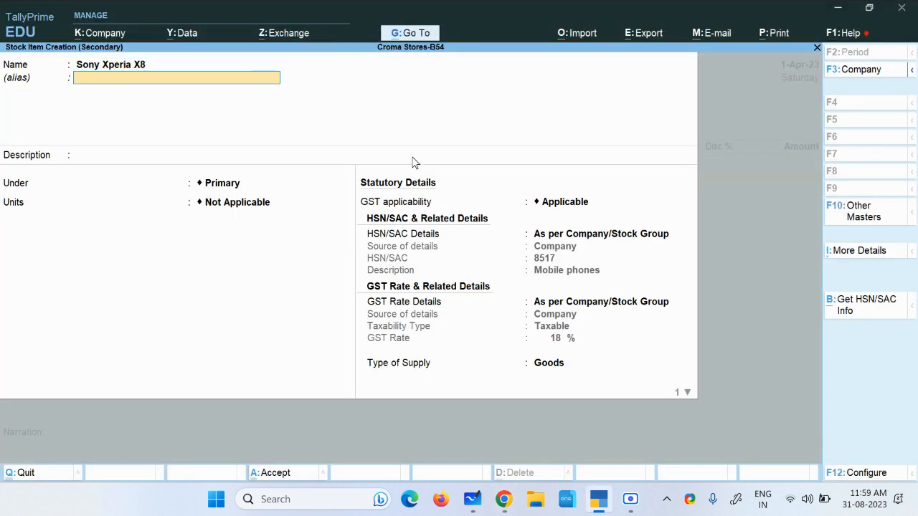
key("Return")
key("Return")
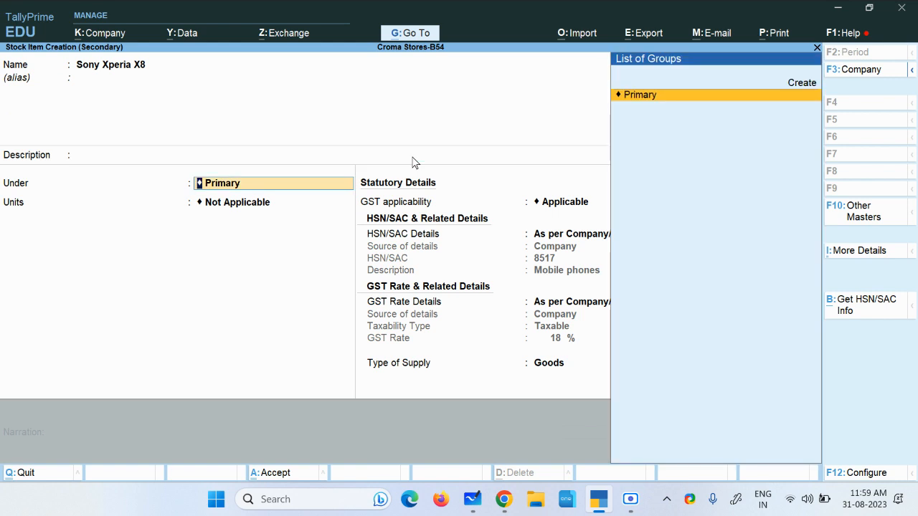
Step: Create a stock group named Smartphone under Primary for the item, keep adding of quantities at No, and save it
key("Up")
key("Return")
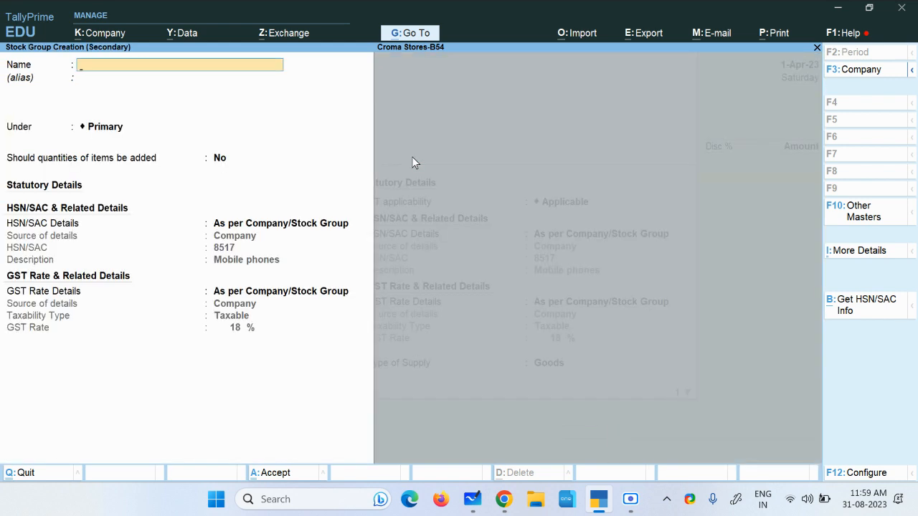
type("Smartphone")
key("Return")
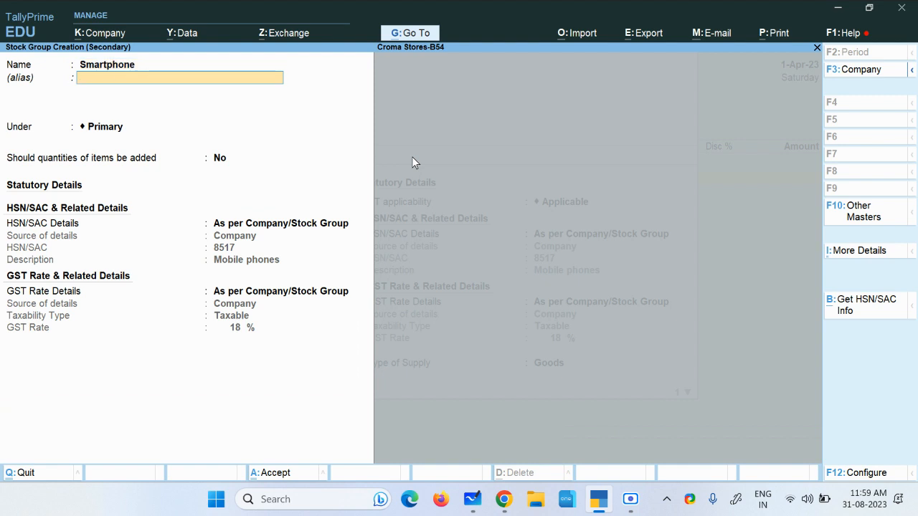
key("Return")
key("Return")
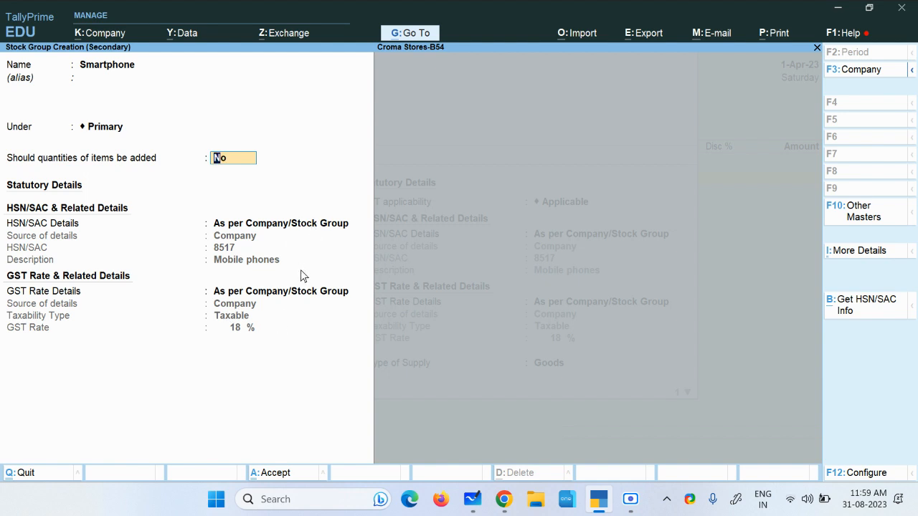
key("ctrl")
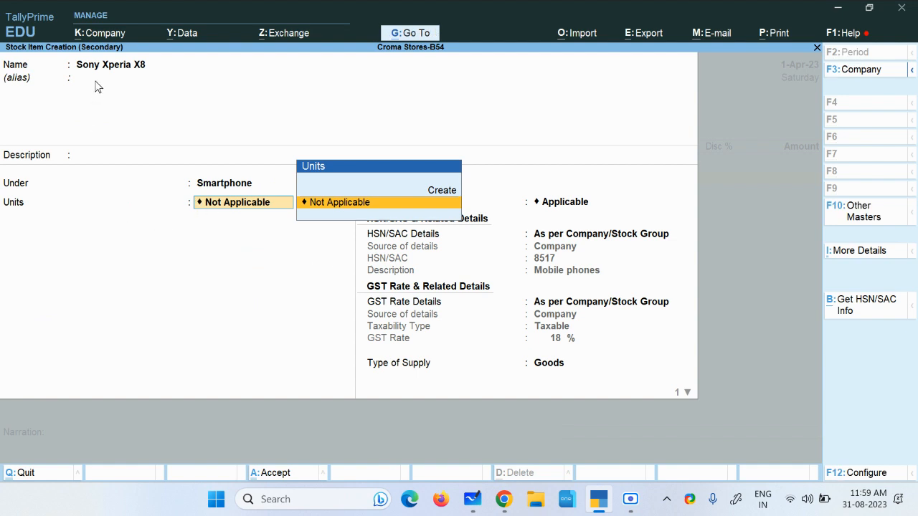
Step: Create a simple unit for the stock item with symbol nos and formal name Numbers
left_click(442, 191)
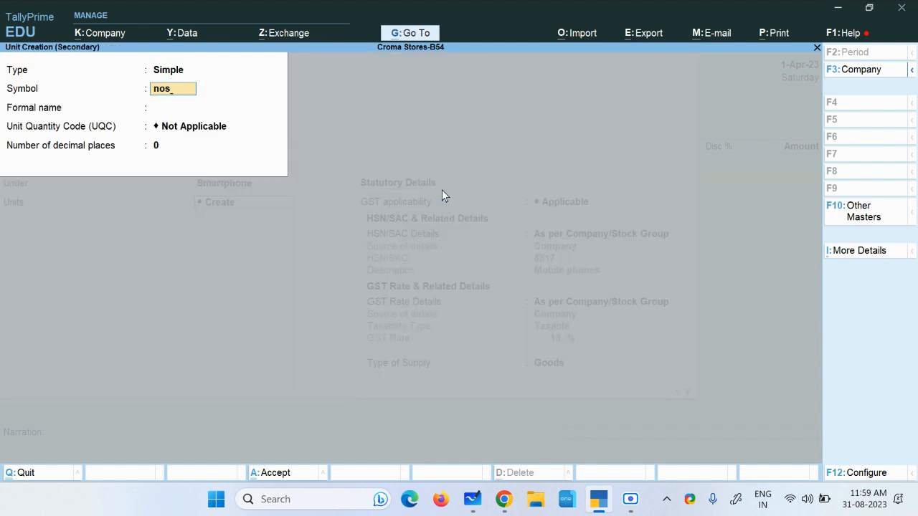
key("Return")
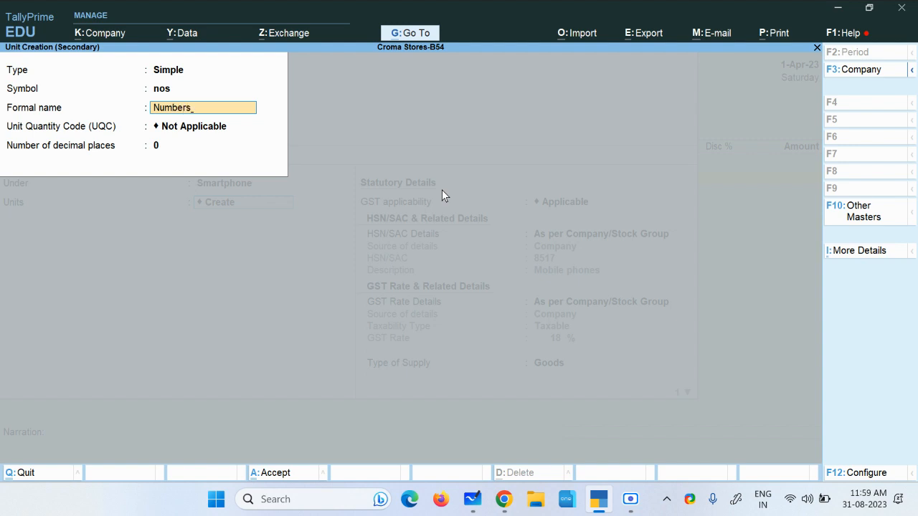
key("ctrl")
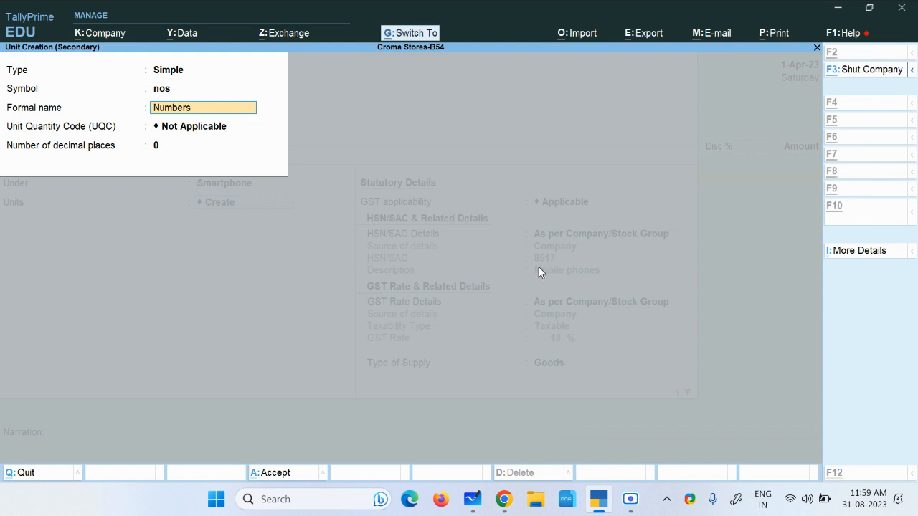
mouse_move(608, 203)
left_mouse_down()
mouse_move(461, 134)
mouse_move(301, 116)
mouse_move(242, 123)
mouse_move(244, 112)
mouse_move(241, 137)
left_mouse_up()
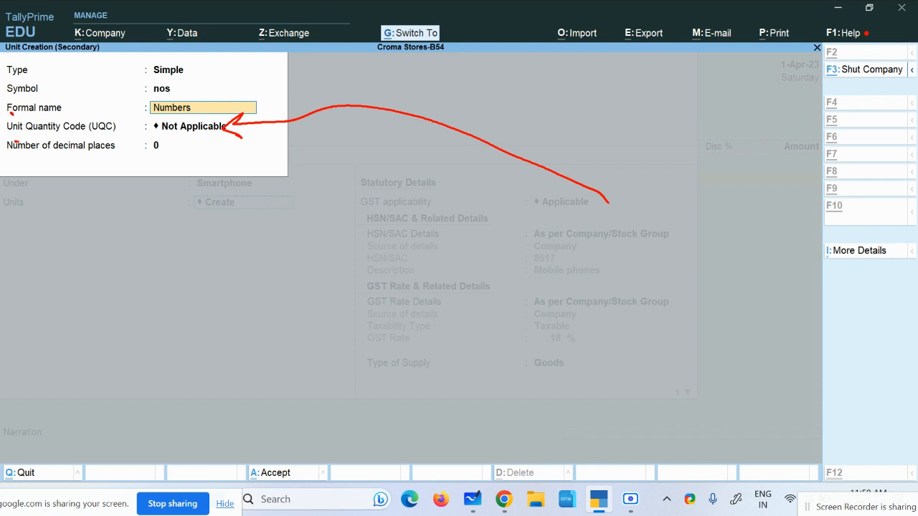
left_click_drag(9, 131, 51, 132)
left_click_drag(78, 133, 119, 132)
left_click_drag(181, 141, 194, 144)
key("Escape")
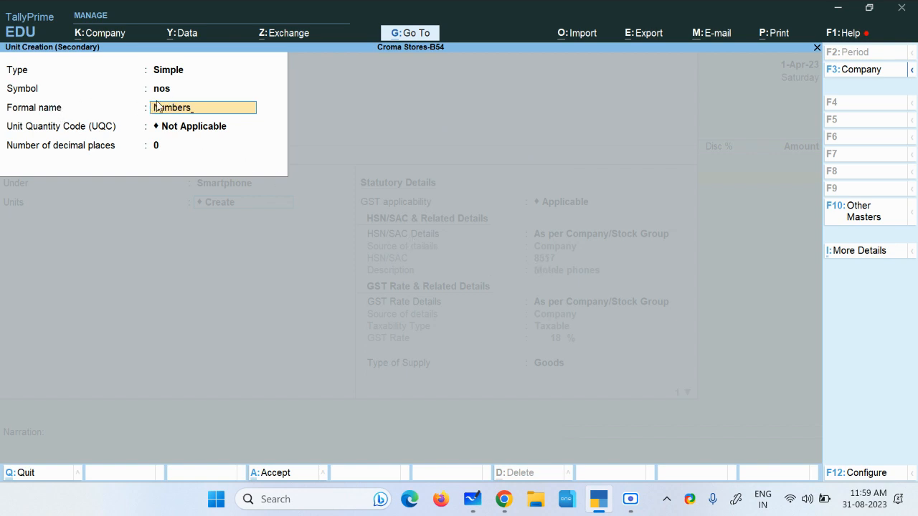
Step: Set the unit's Unit Quantity Code to NOS-NUMBERS, keep 0 decimal places, and save the unit
left_click(199, 123)
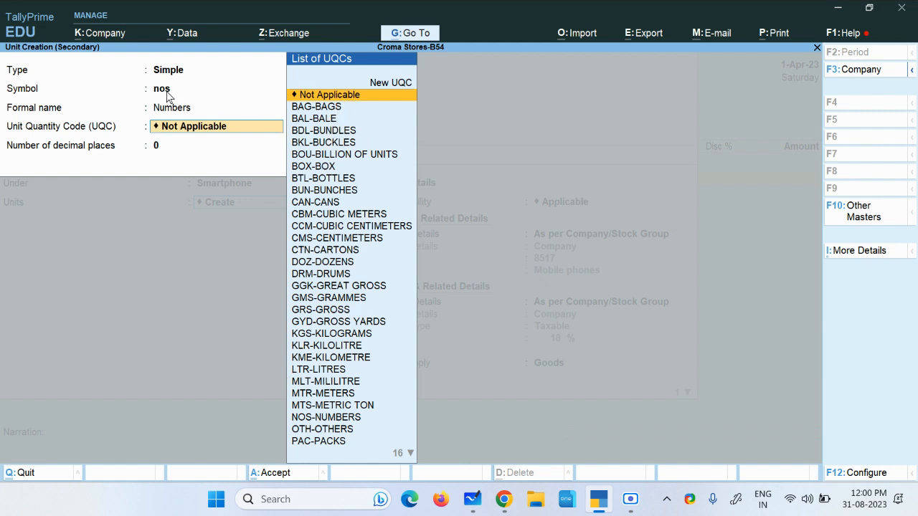
key("Down")
key("Down")
key("Down")
key("Down")
key("Down")
key("Down")
key("Down")
key("Down")
key("Down")
key("Down")
key("Down")
key("Down")
key("Down")
key("Down")
key("Down")
key("Down")
key("Down")
key("Down")
key("Down")
key("Down")
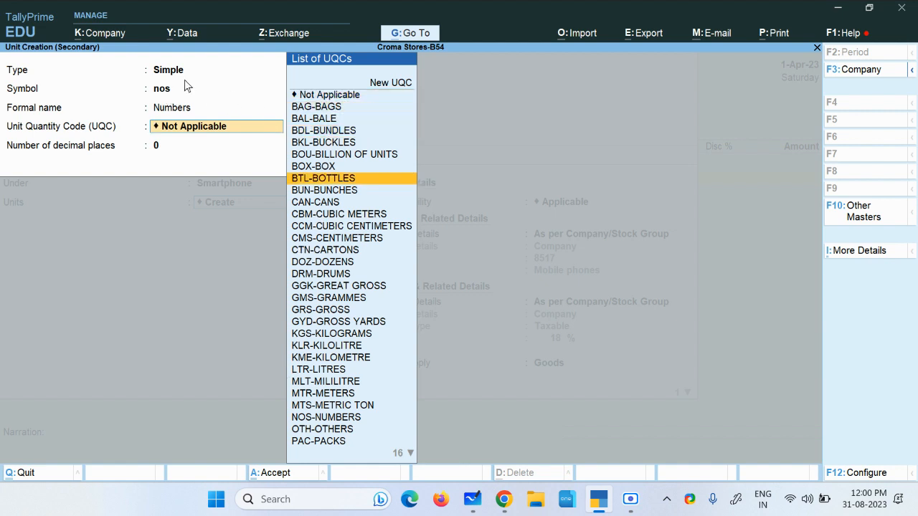
key("Down")
key("Down")
key("Down")
key("Down")
key("Down")
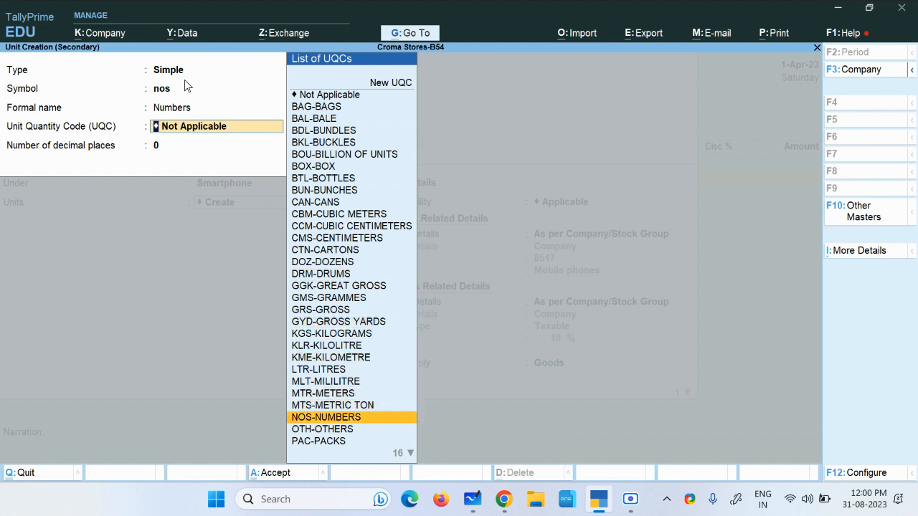
key("Return")
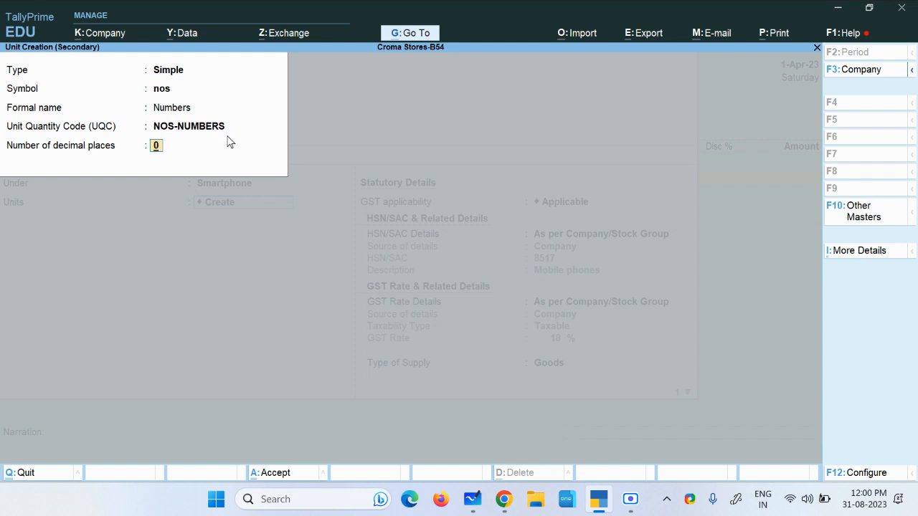
key("ctrl")
key("ctrl")
key("ctrl+a")
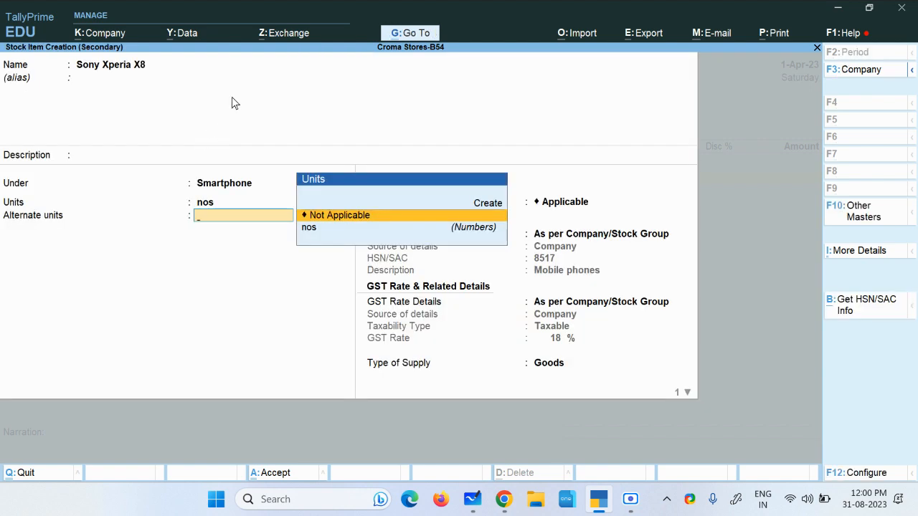
Step: Keep the Sony Xperia X8 stock item's alternate units at Not Applicable
key("Down")
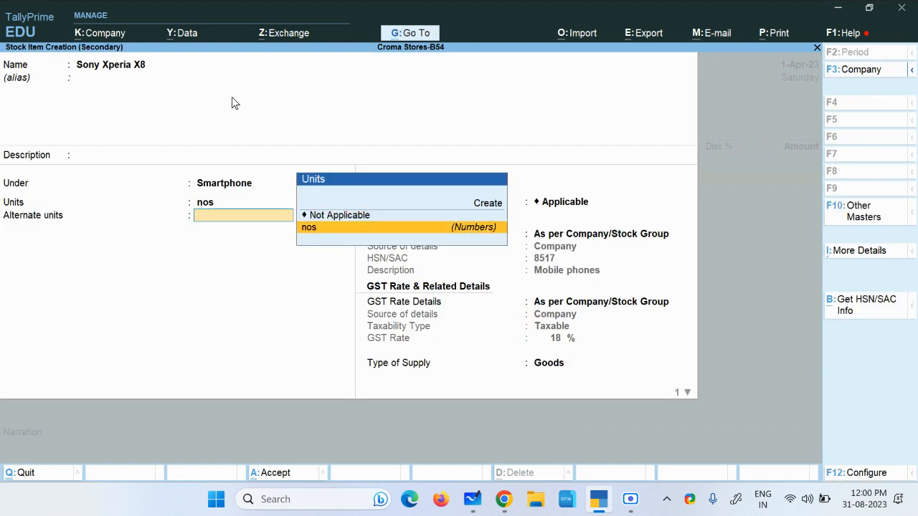
key("Up")
key("Return")
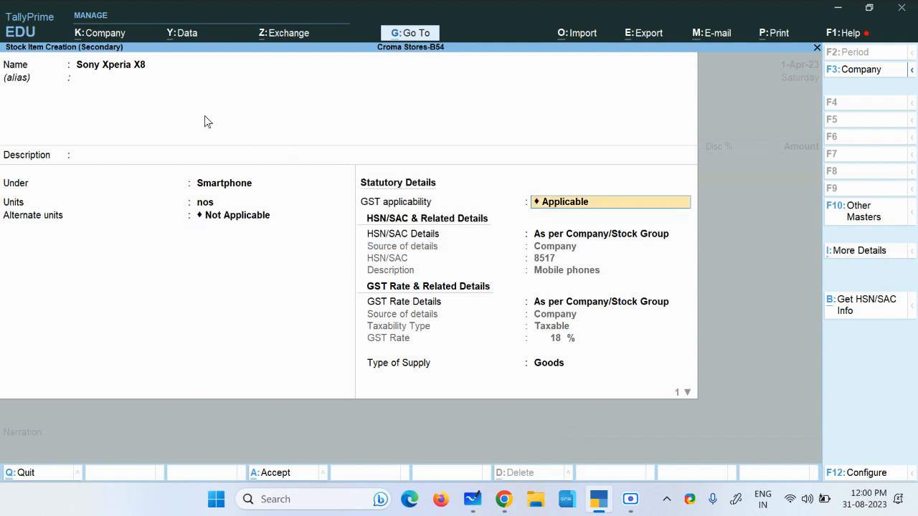
left_click(609, 198)
key("Down")
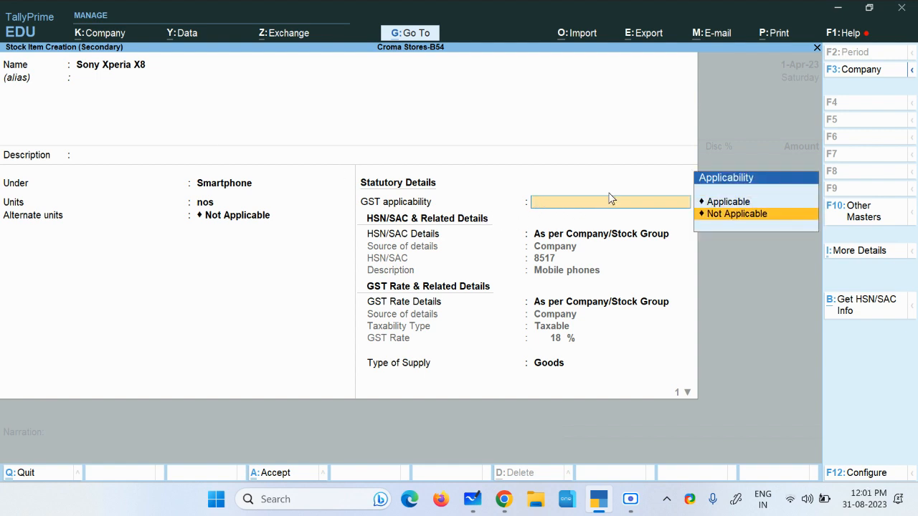
key("Return")
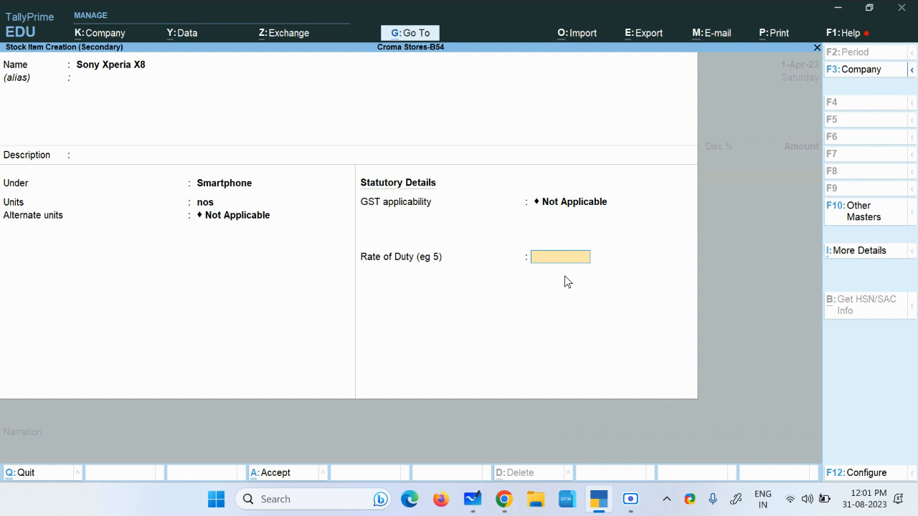
key("BackSpace")
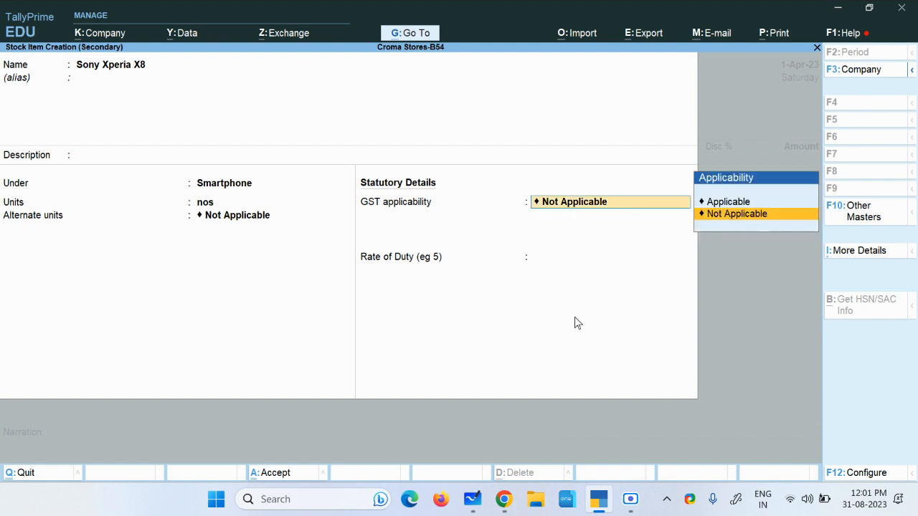
Step: Set the stock item's GST applicability to Applicable and keep its HSN/SAC details As per Company/Stock Group
key("Up")
key("Return")
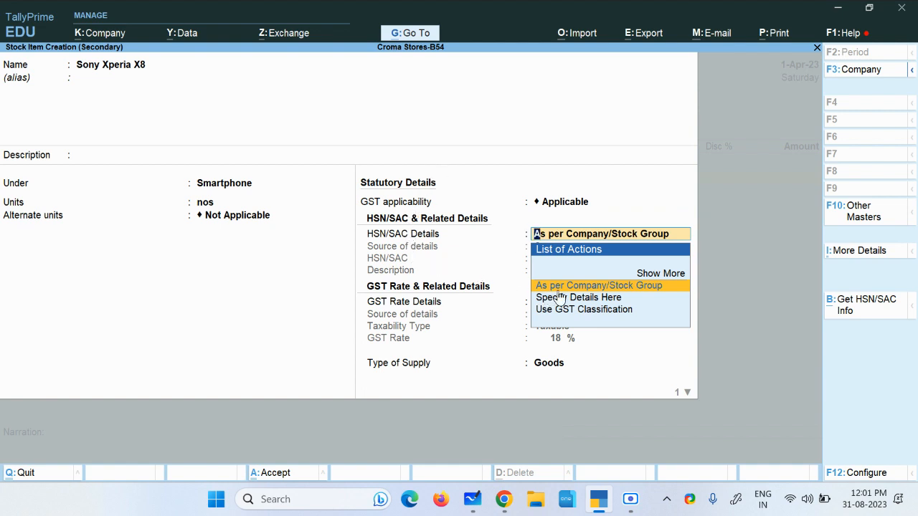
key("Return")
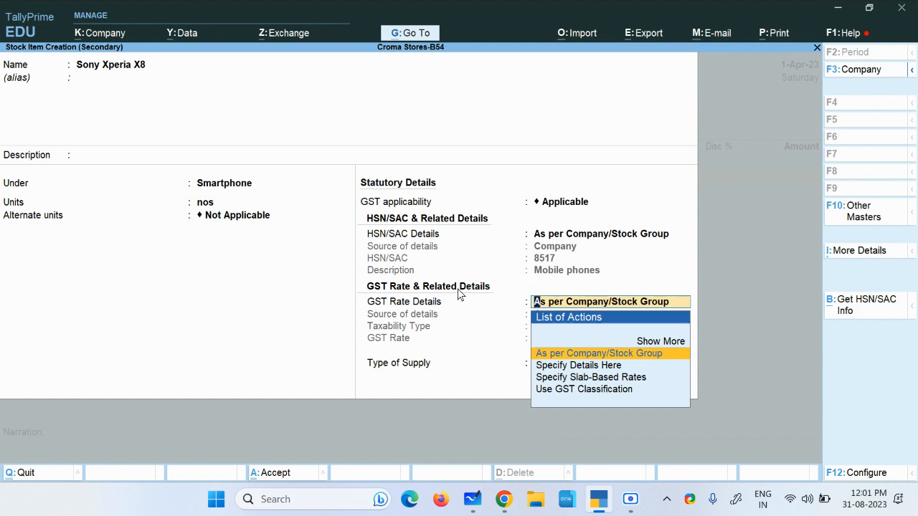
key("Return")
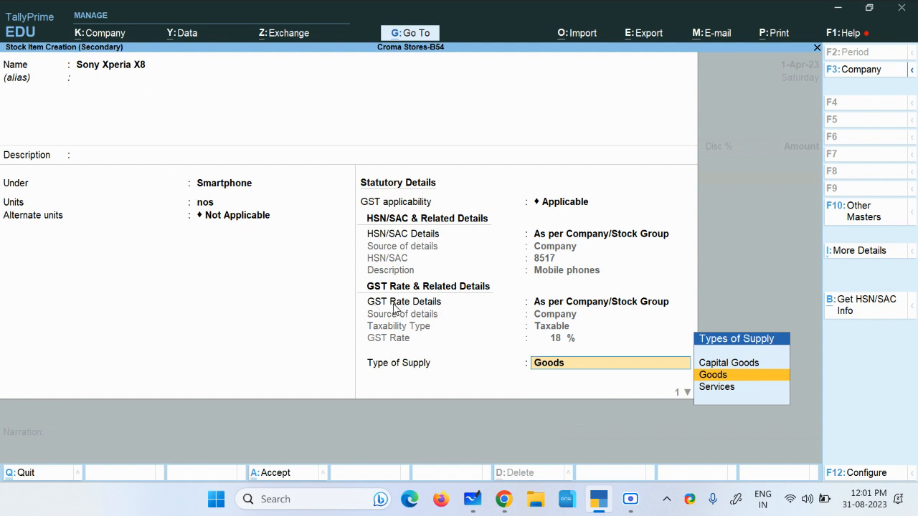
Step: Specify the GST rate details directly in the stock item, with taxability type Taxable and a GST rate of 18%
left_click(561, 306)
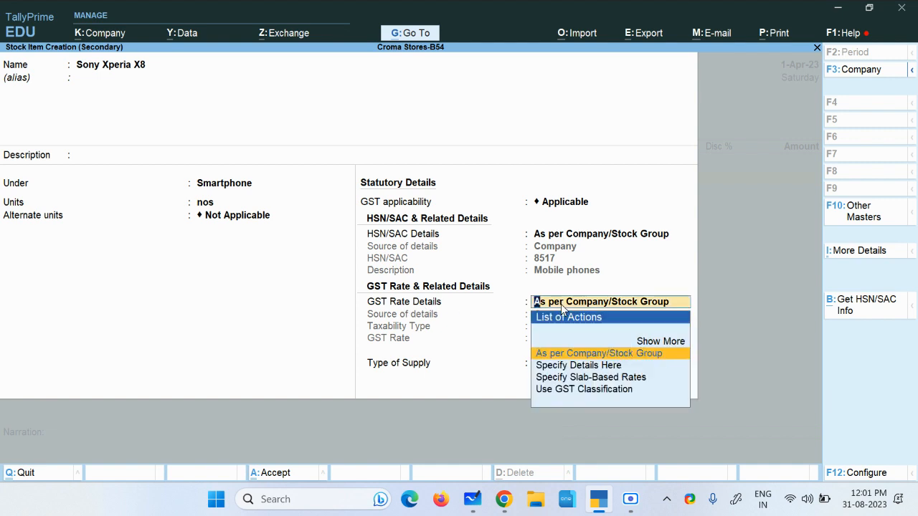
key("Down")
key("Return")
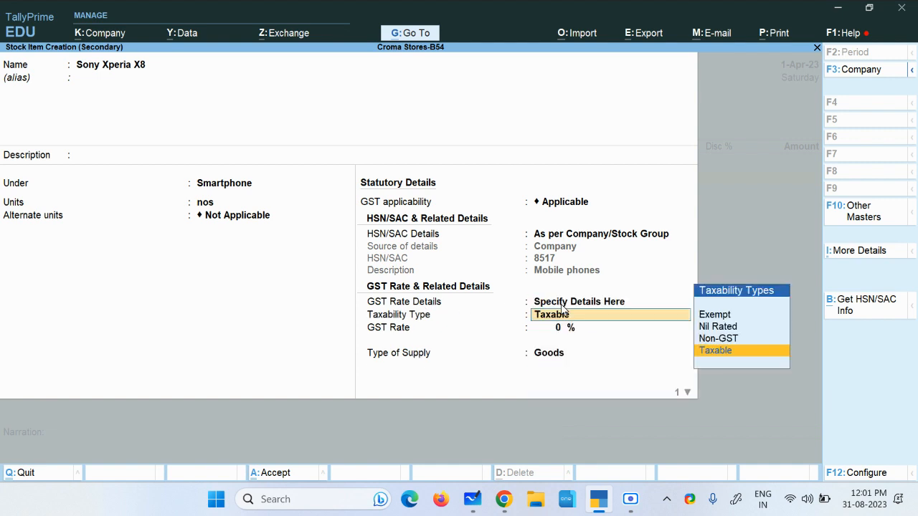
key("Return")
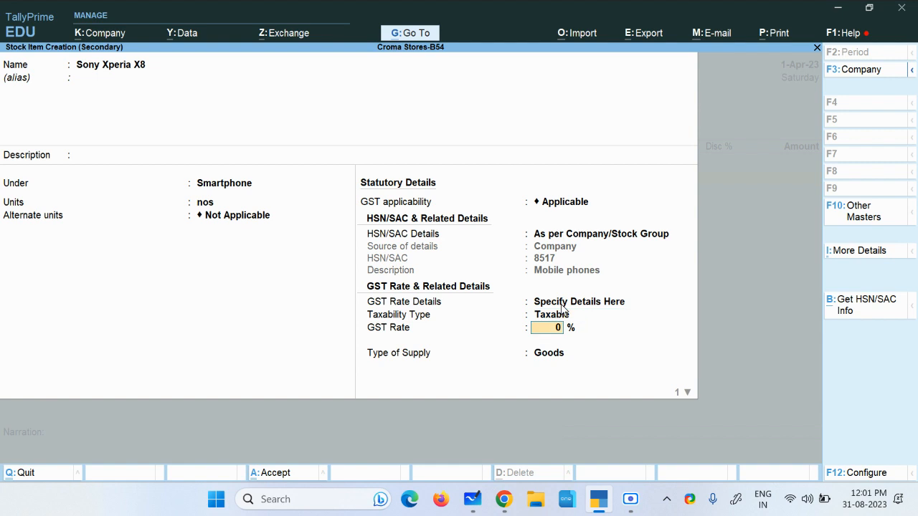
type("18")
key("Return")
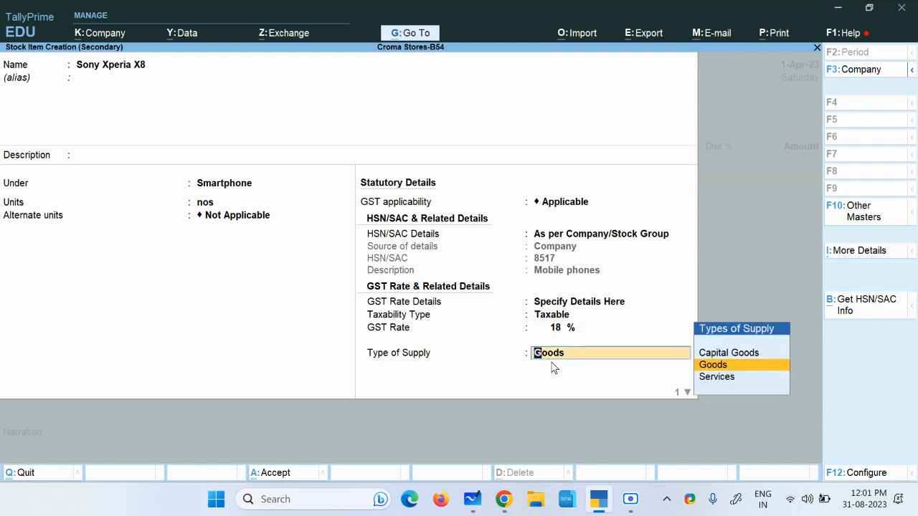
Step: Keep the type of supply as Goods, leave the rate of duty empty, and save the stock item
key("Return")
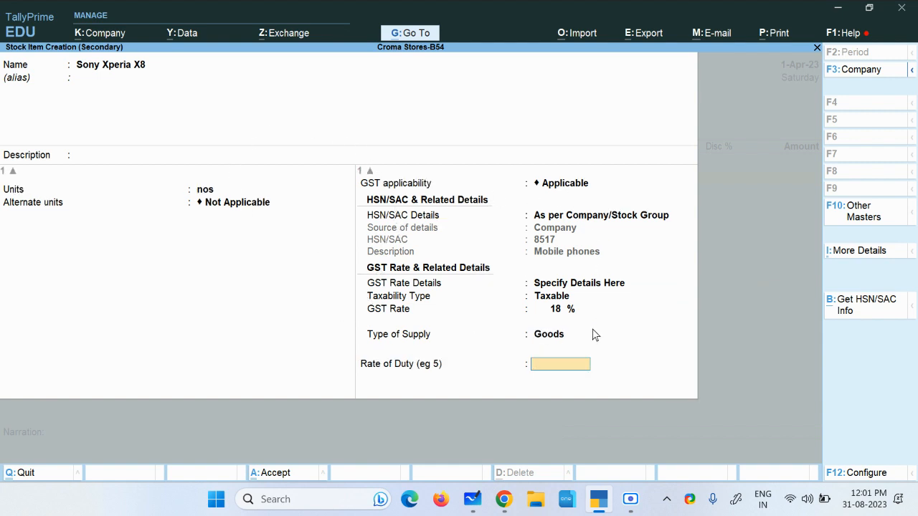
key("Return")
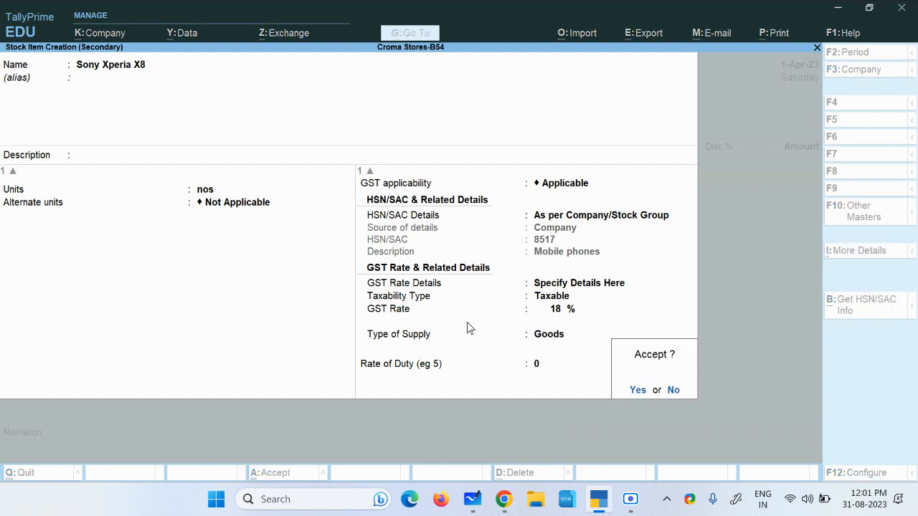
key("Return")
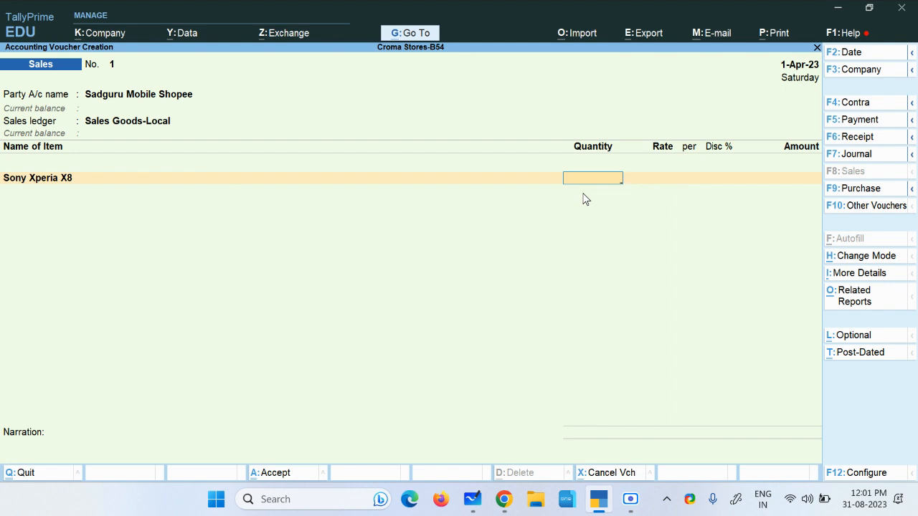
Step: Enter the Sony Xperia X8 line in the sales voucher with quantity 5 nos and a rate of 9,000 per nos
key("Return")
key("Return")
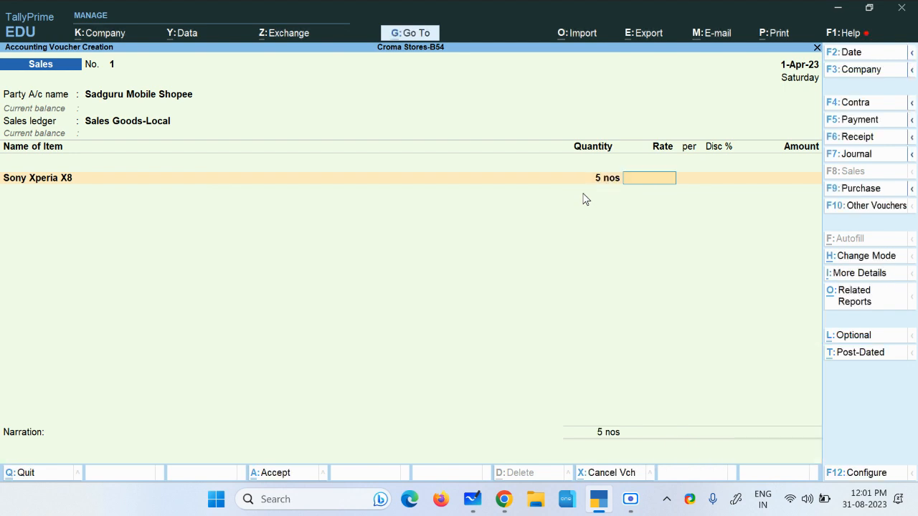
type("9000")
key("Return")
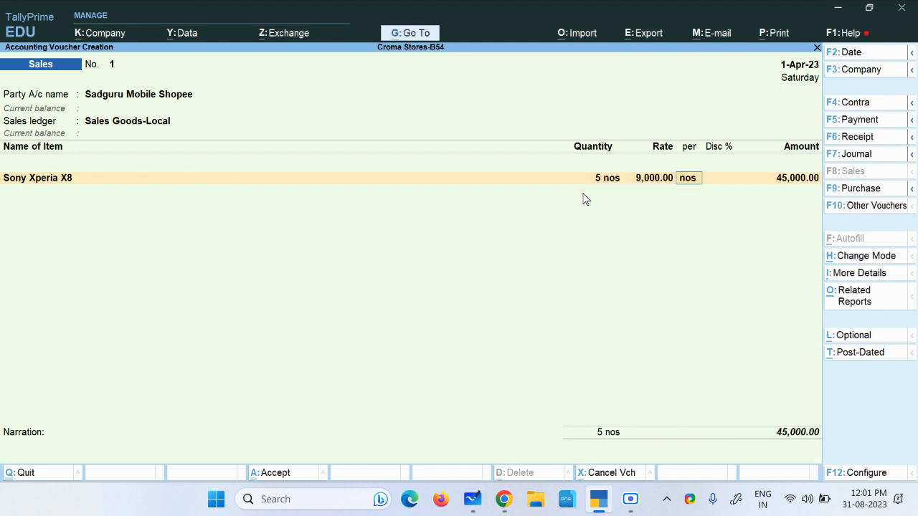
key("Return")
key("Return")
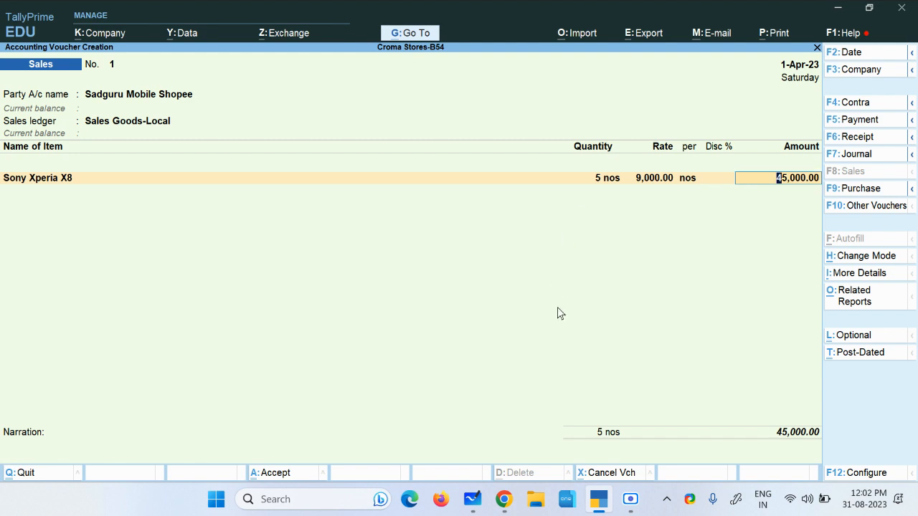
left_click(633, 494)
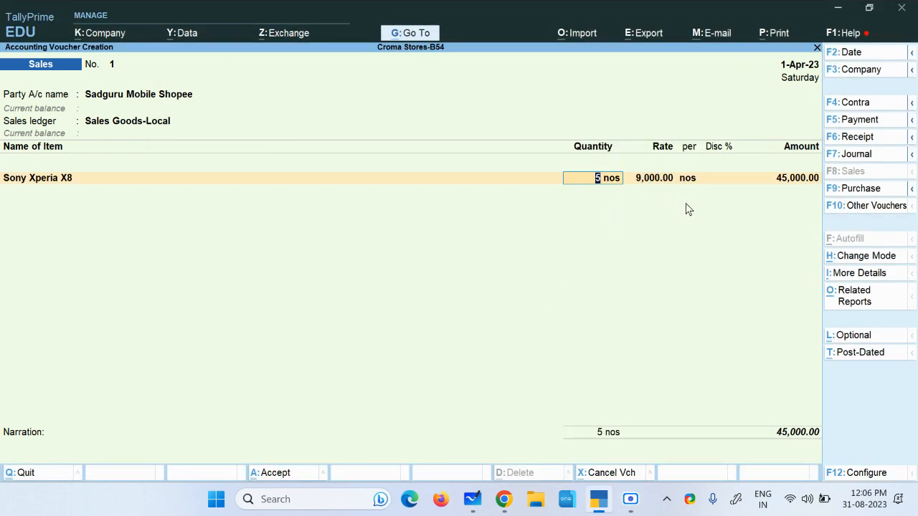
key("Return")
key("Return")
key("Return")
key("Return")
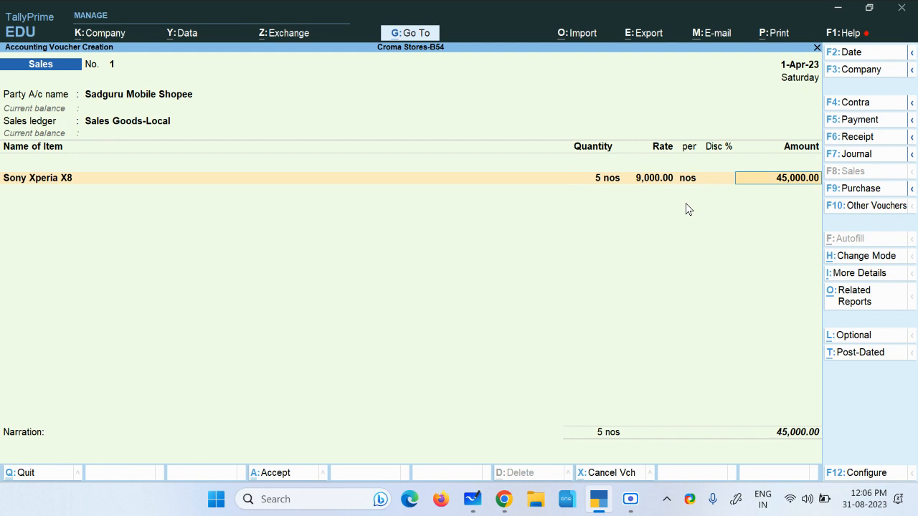
key("Return")
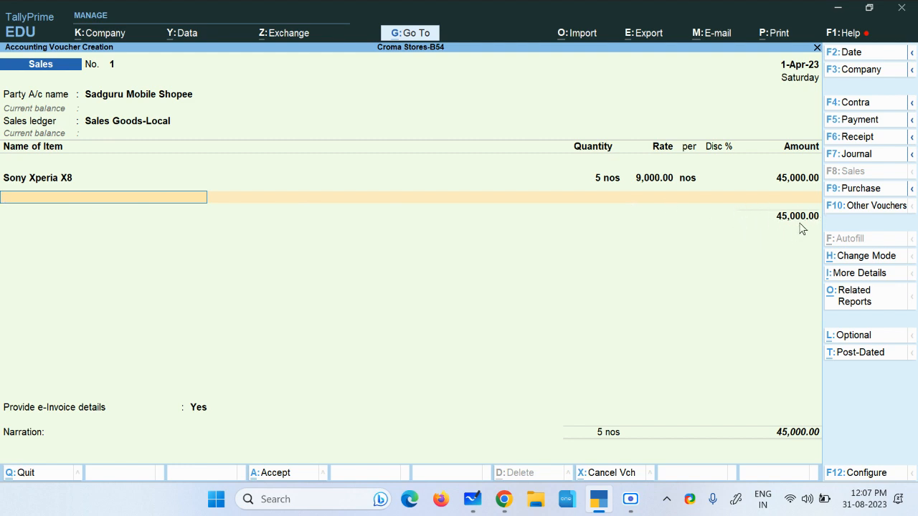
key("Return")
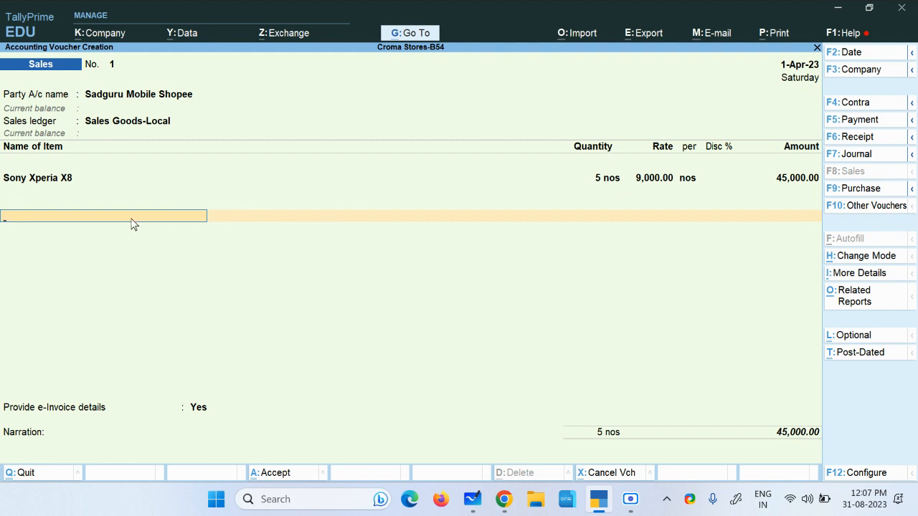
key("Return")
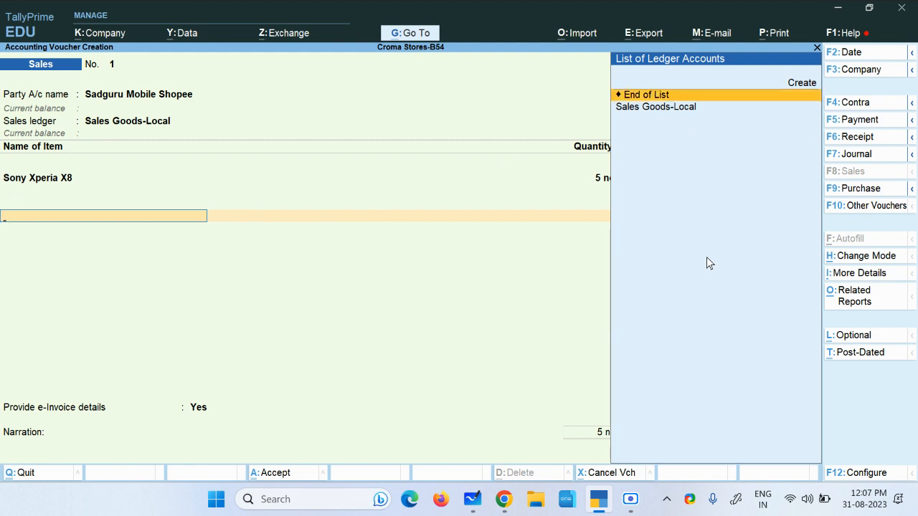
key("BackSpace")
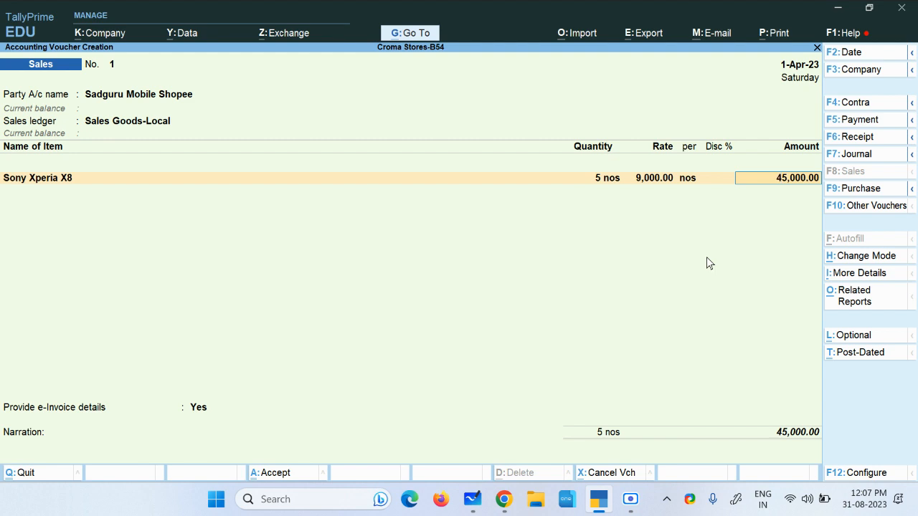
key("ctrl")
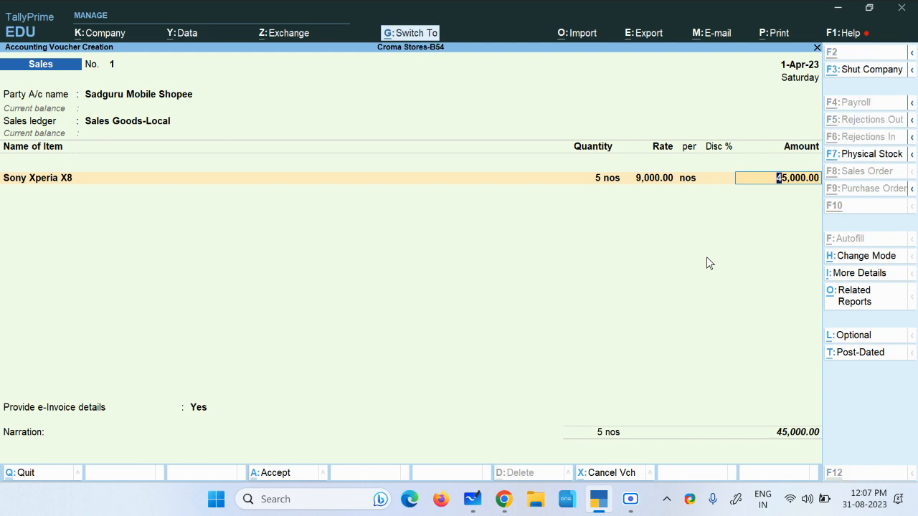
mouse_move(172, 226)
left_mouse_down()
mouse_move(201, 216)
mouse_move(482, 273)
mouse_move(755, 308)
mouse_move(795, 281)
mouse_move(787, 321)
left_mouse_up()
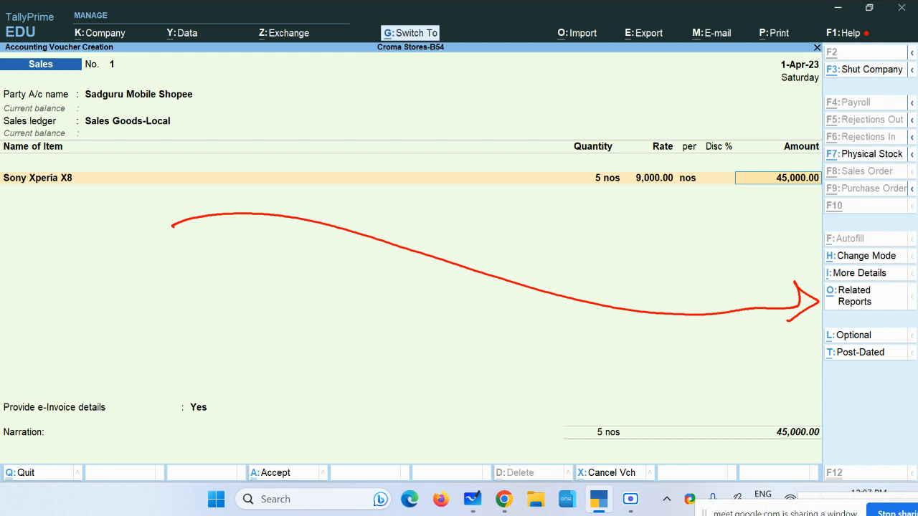
key("Escape")
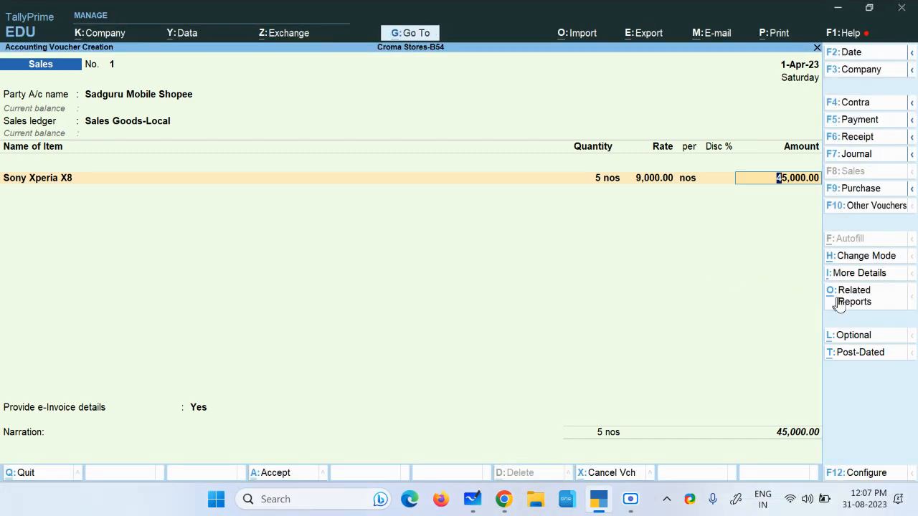
Step: Check the GST - Tax Analysis report for the Sony Xperia X8 sale and return to the voucher
left_click(855, 296)
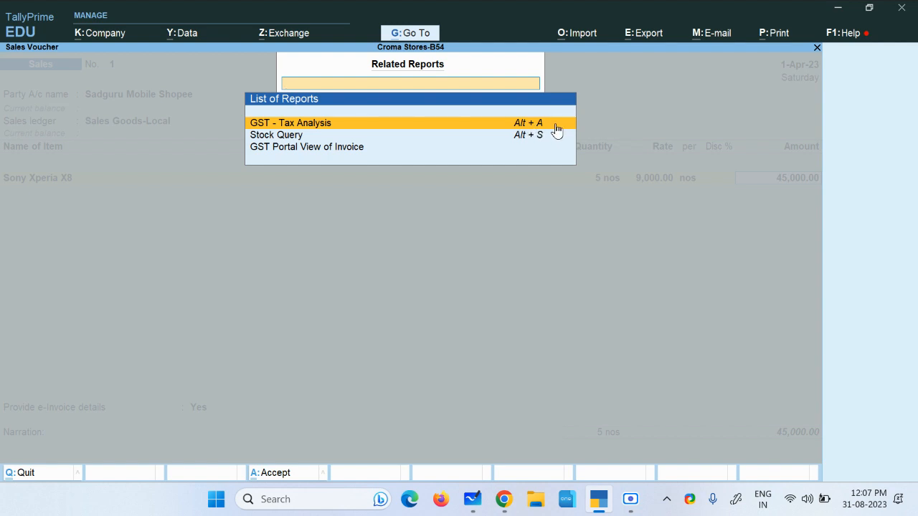
key("Escape")
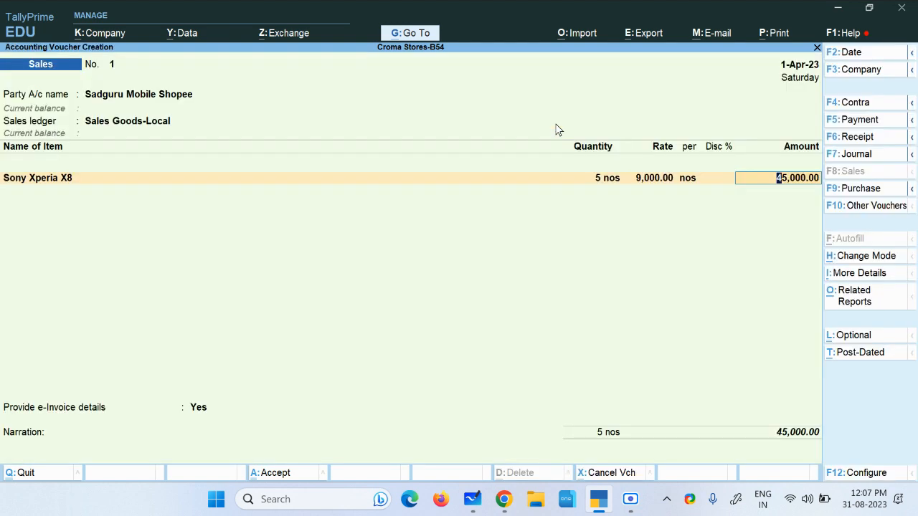
key("alt+a")
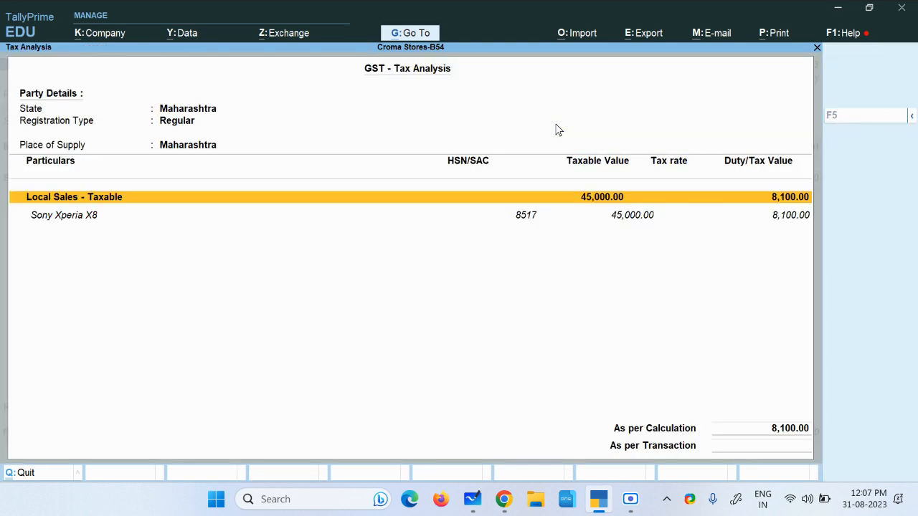
key("Escape")
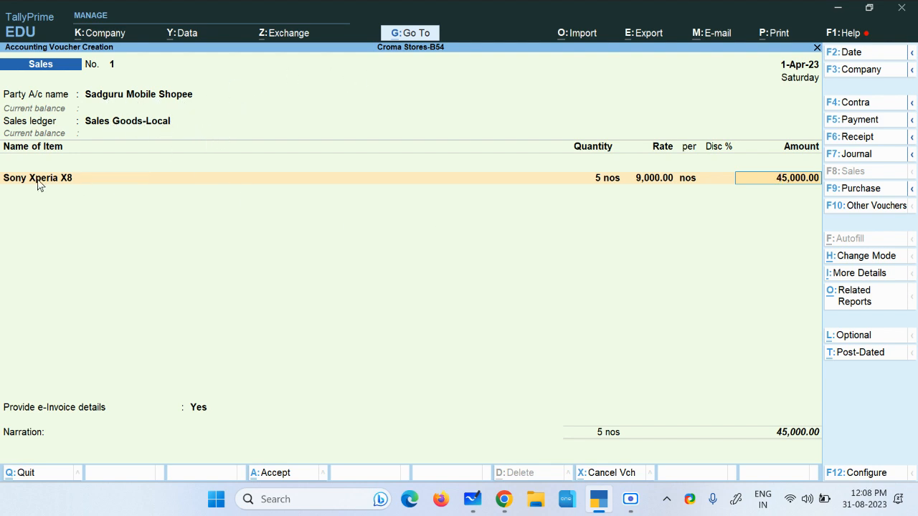
Step: Finish the sales voucher's item list after Sony Xperia X8 and leave the additional ledger line at End of List
key("Return")
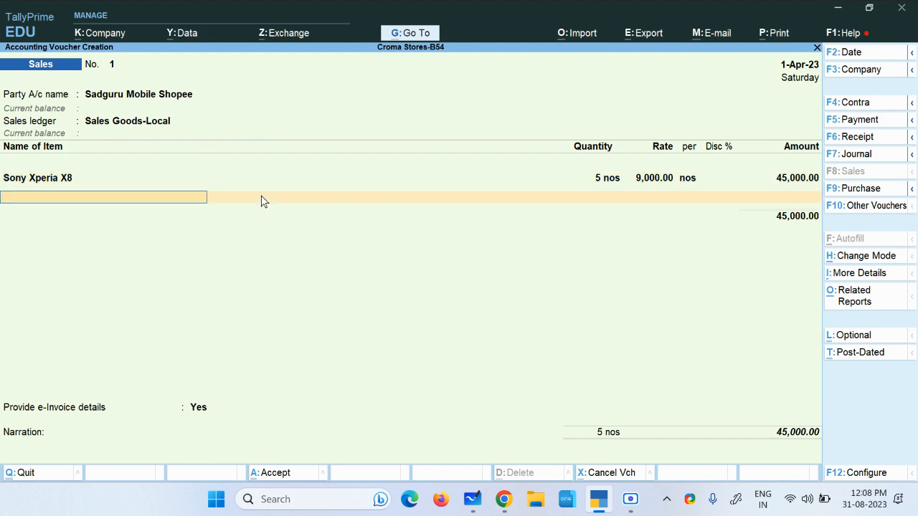
key("Return")
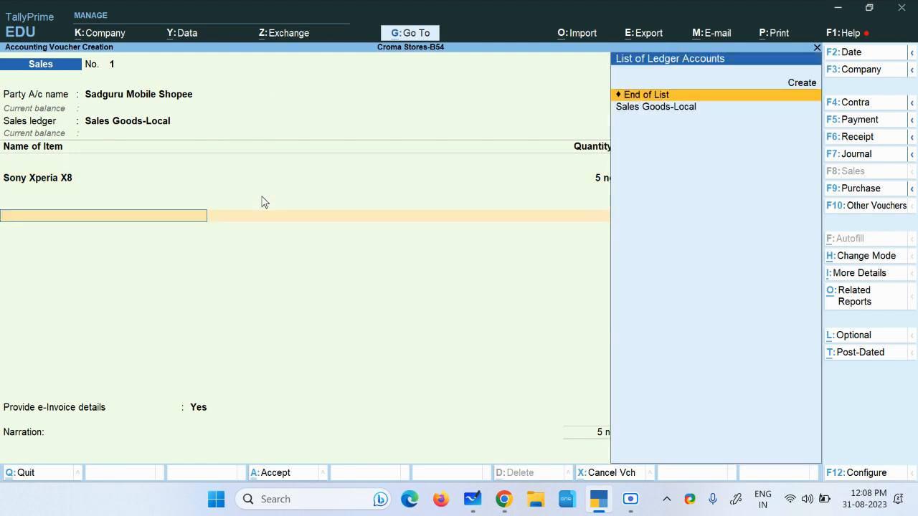
key("Return")
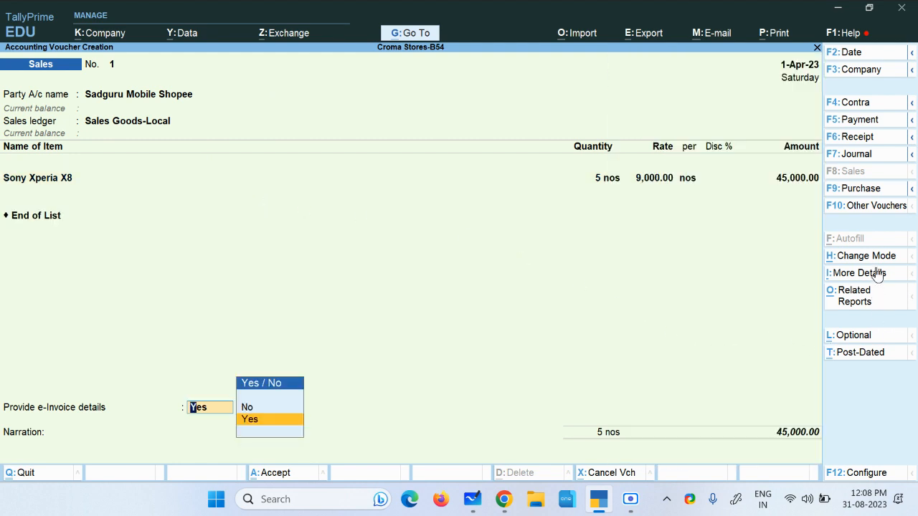
Step: Examine the CGST and SGST/UTGST lines for Sony Xperia X8 in the detailed GST - Tax Analysis, and return to the voucher's additional ledger line
left_click(864, 295)
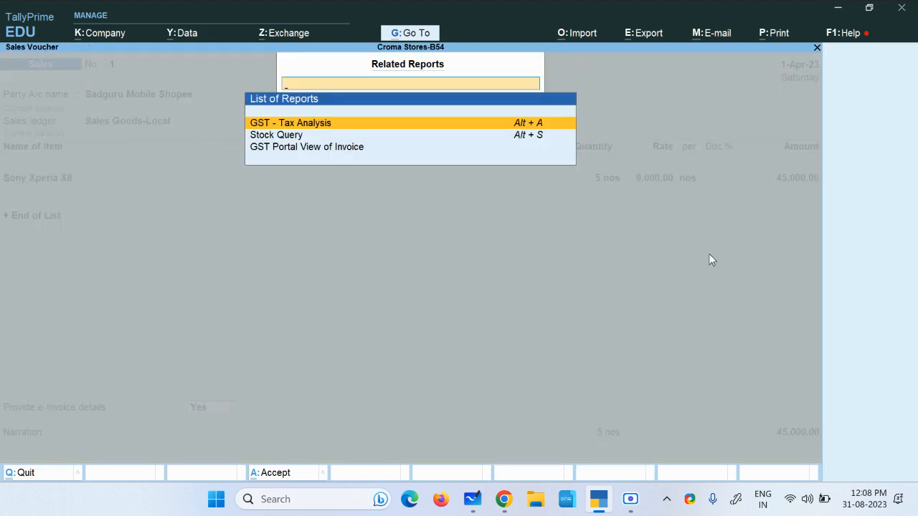
left_click(305, 122)
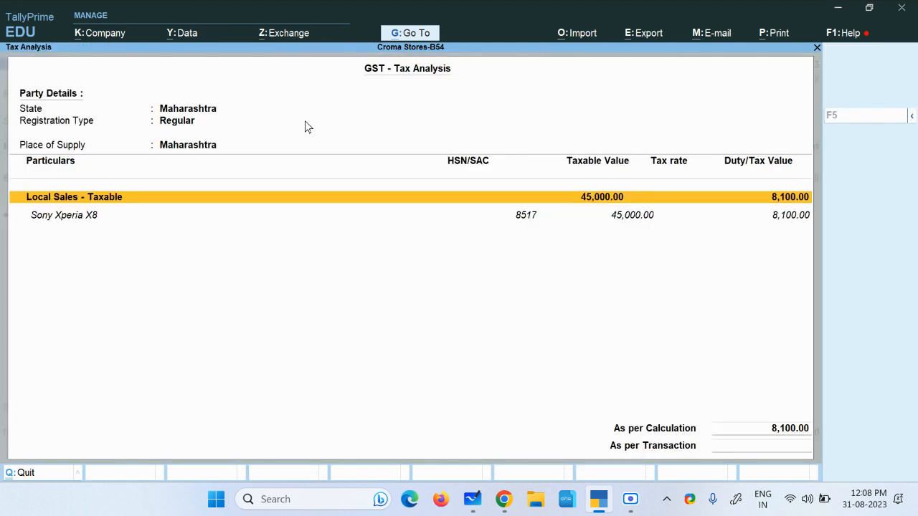
left_click(88, 217)
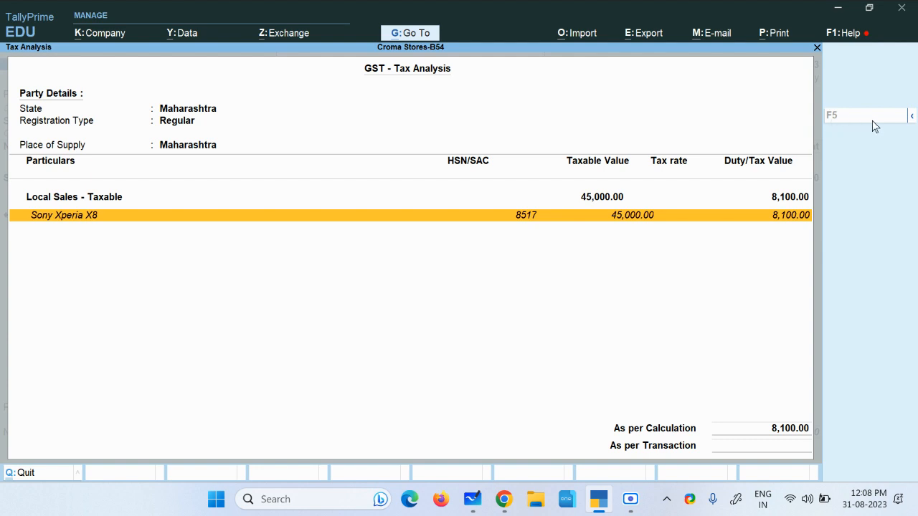
left_click(912, 118)
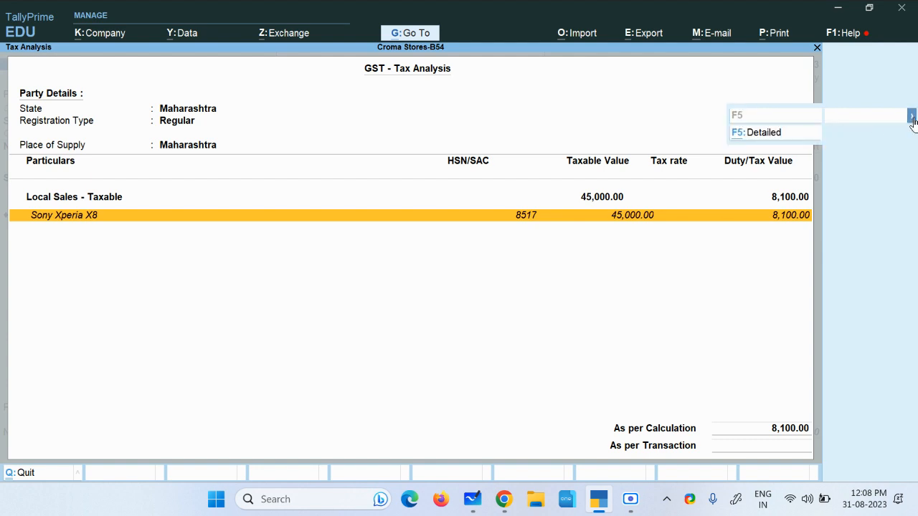
left_click(773, 136)
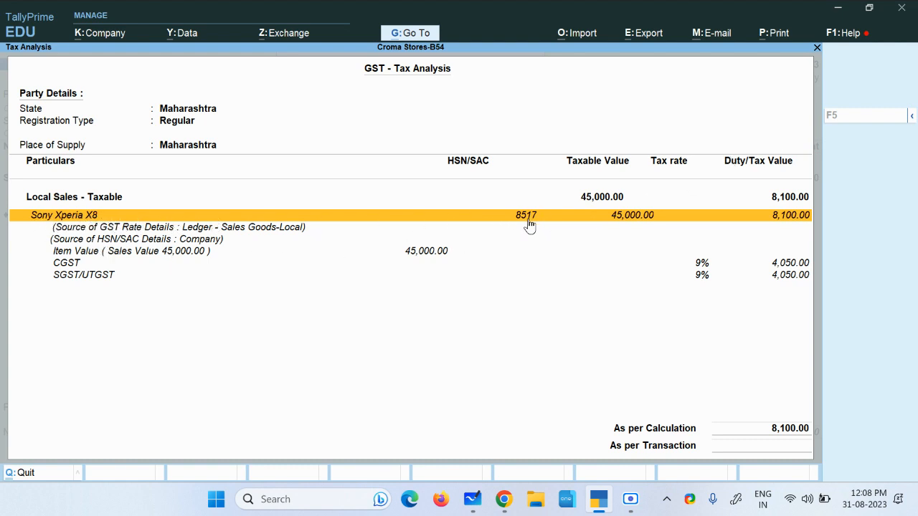
left_click(322, 265)
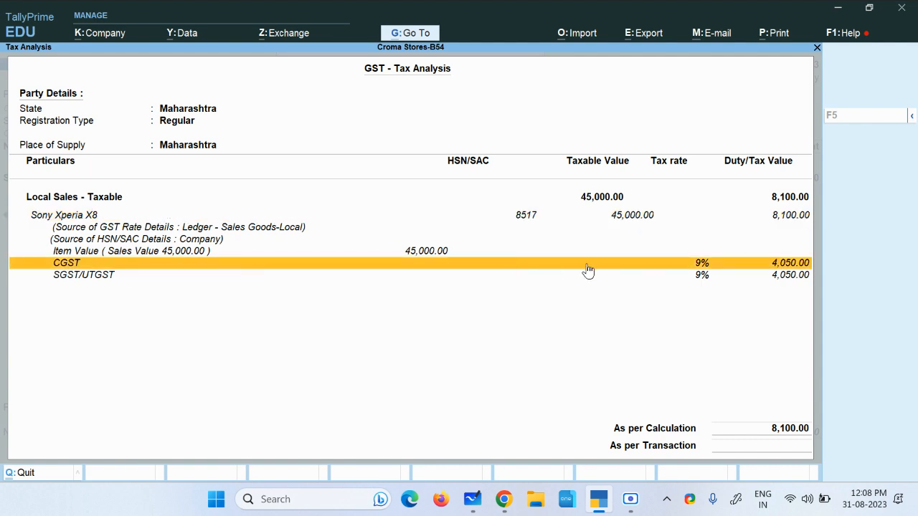
left_click(123, 281)
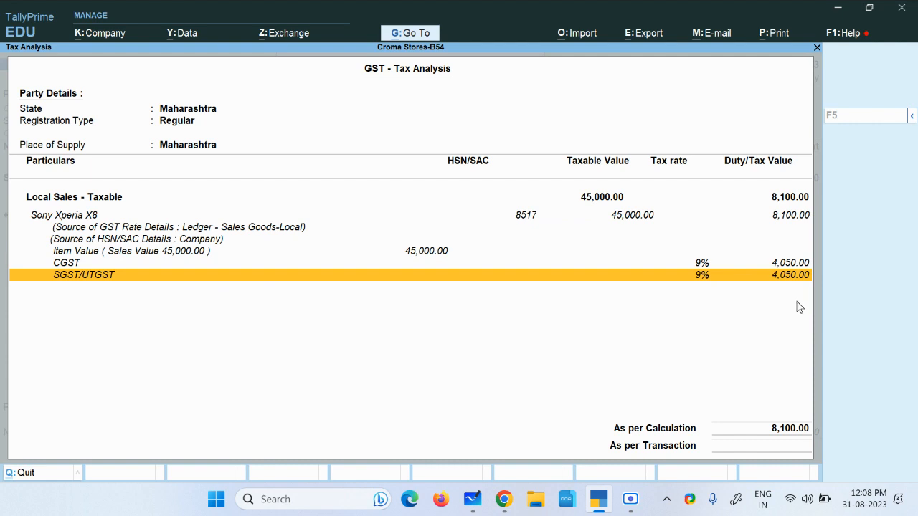
key("Escape")
key("BackSpace")
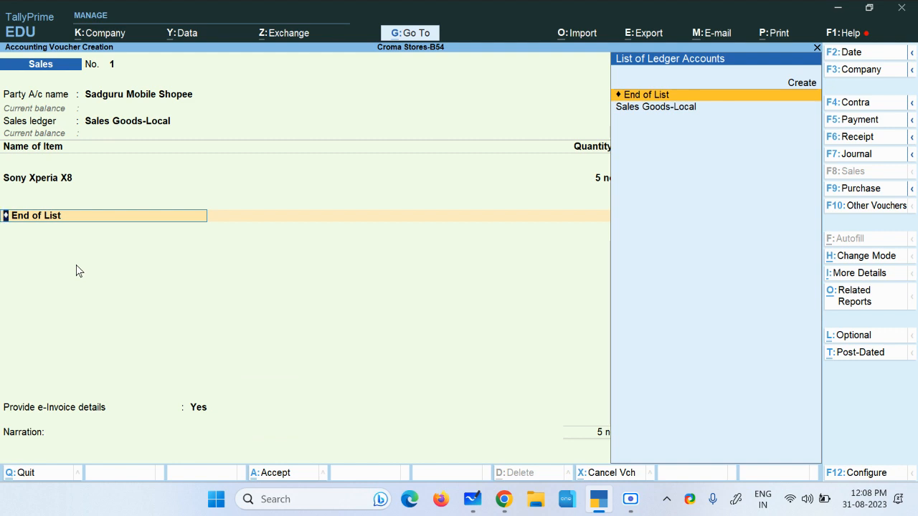
Step: Reopen the detailed GST - Tax Analysis from the ledger line, review its two tax components again, and close the report
key("alt")
key("alt+a")
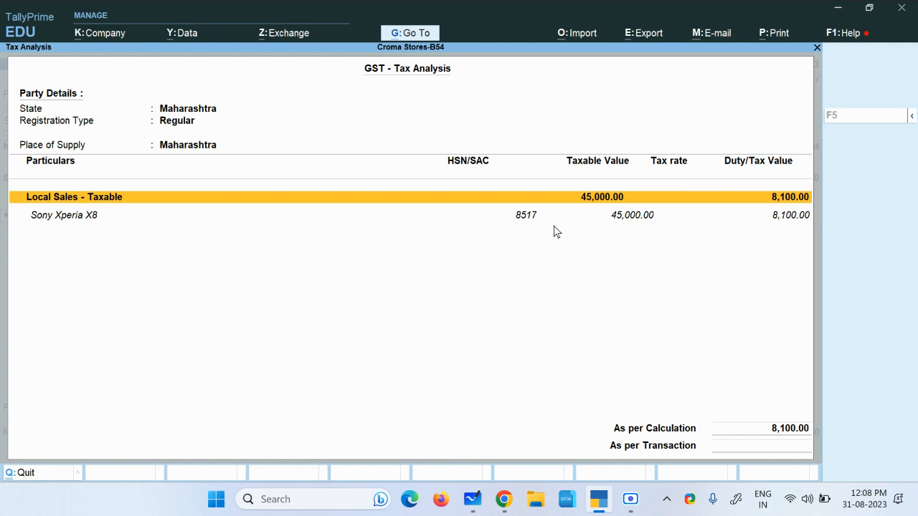
left_click(912, 119)
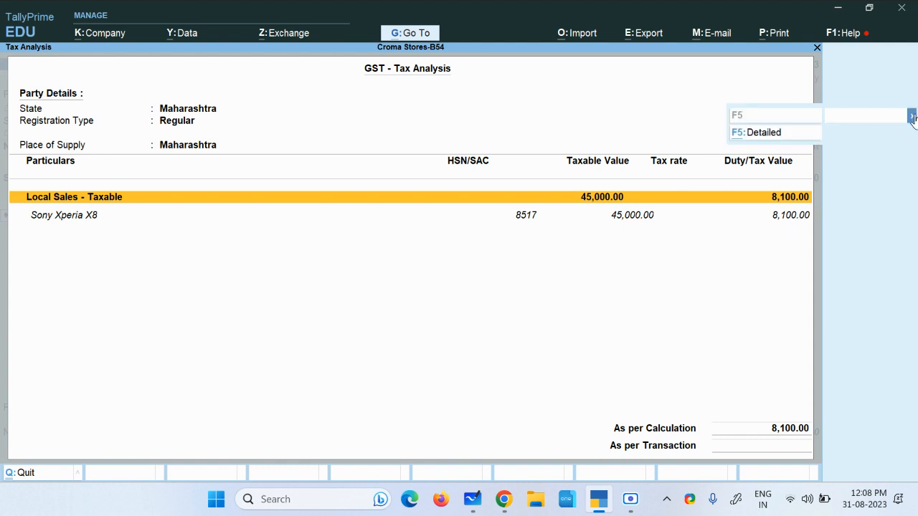
left_click(763, 131)
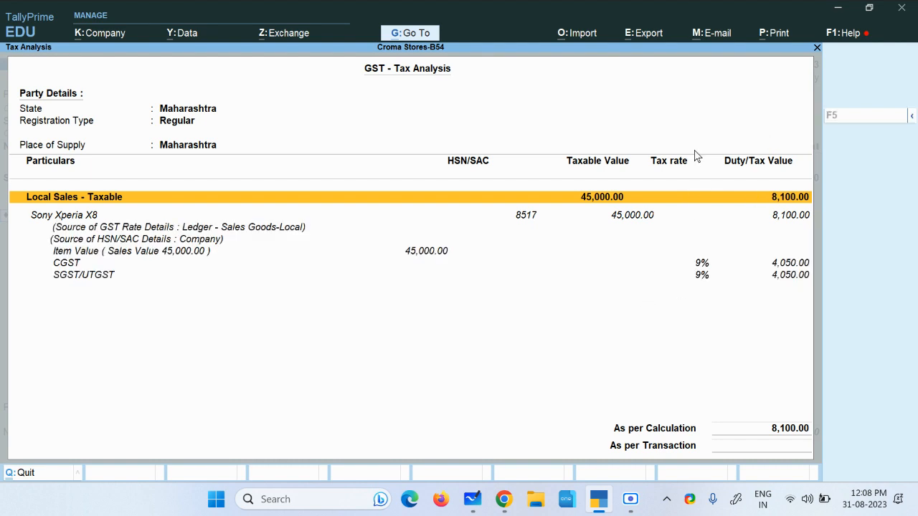
left_click(62, 265)
left_click(66, 276)
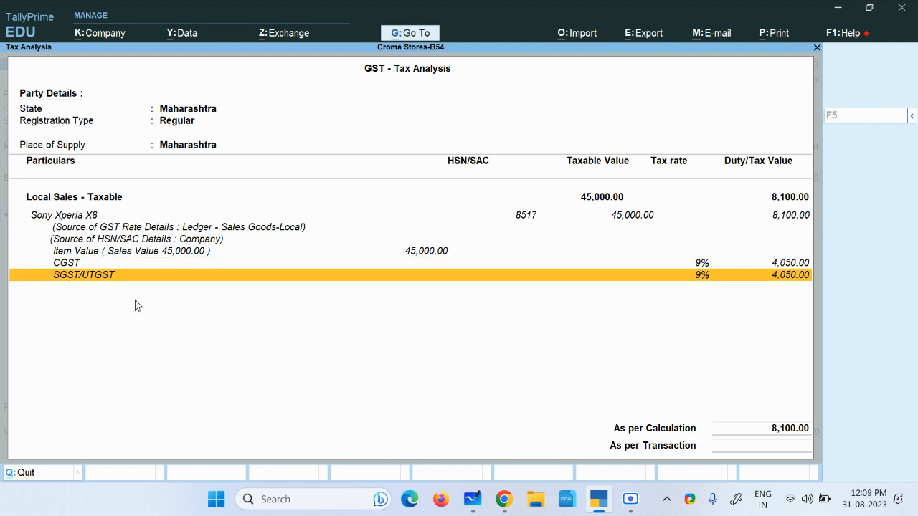
key("Escape")
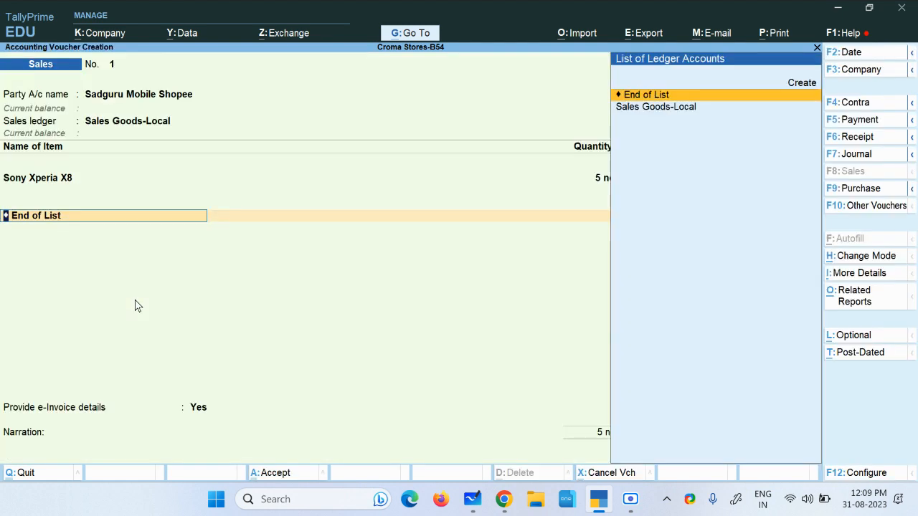
Step: Start a new ledger from the sales voucher and name it "Output CGST @ 9 %", without an alias
key("alt+c")
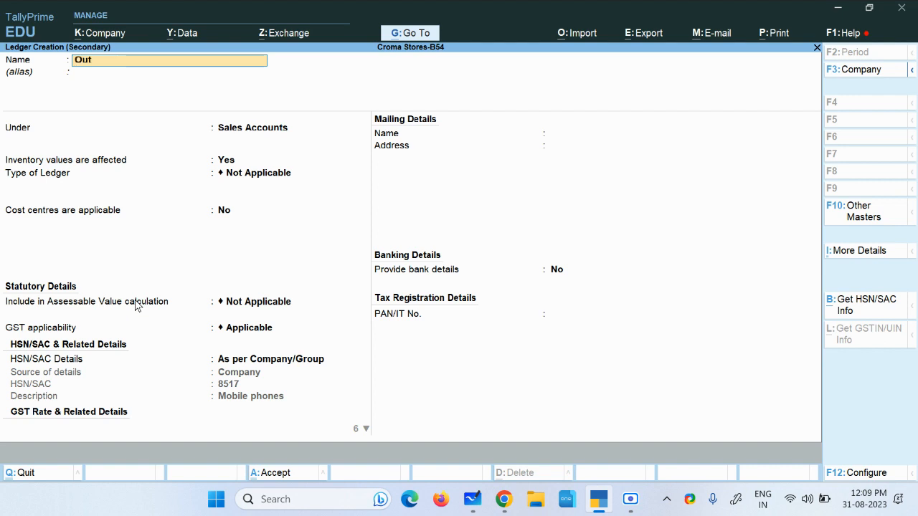
type("Outpu")
type("tput CGST @")
type(" 9 %")
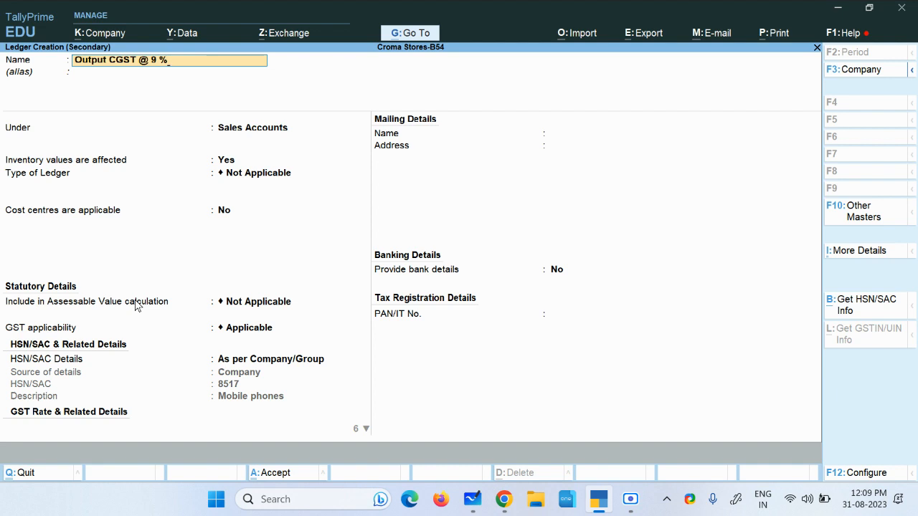
key("Return")
key("Return")
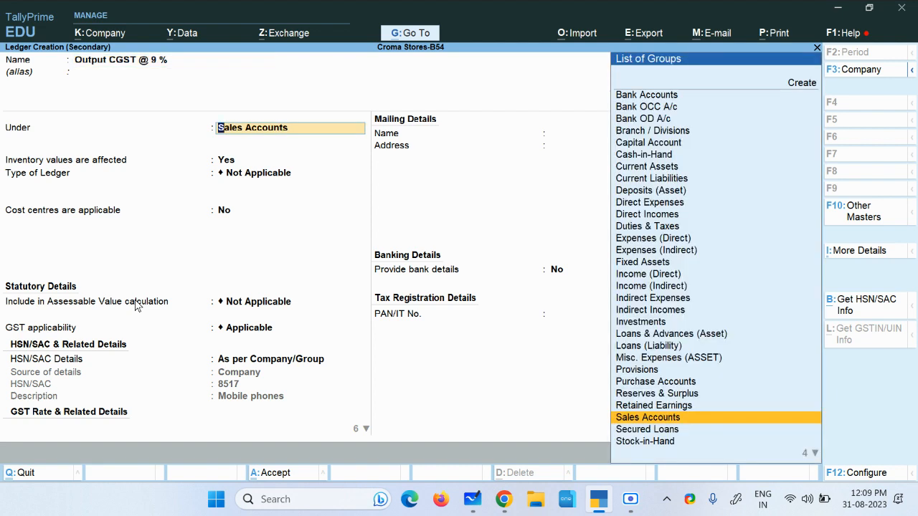
Step: Place the output CGST ledger under Duties & Taxes and set its type of duty/tax to GST
type("Du")
key("Return")
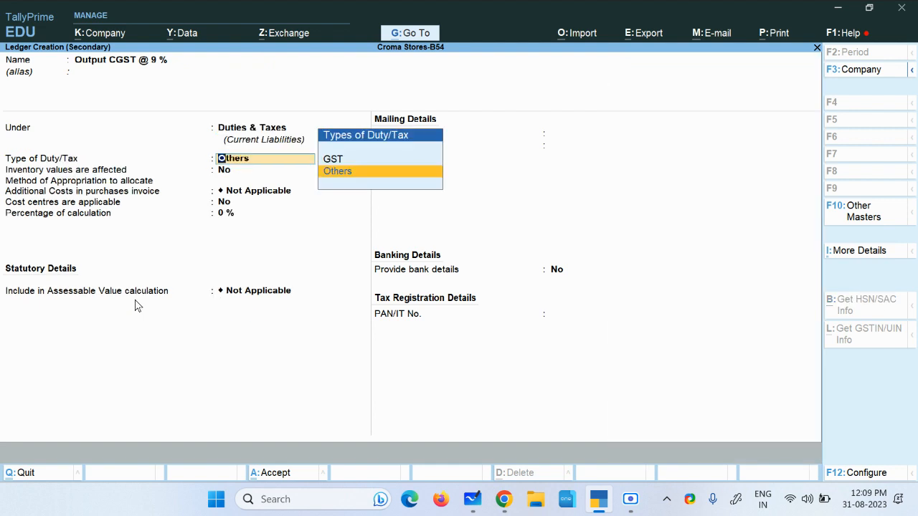
key("Up")
key("Return")
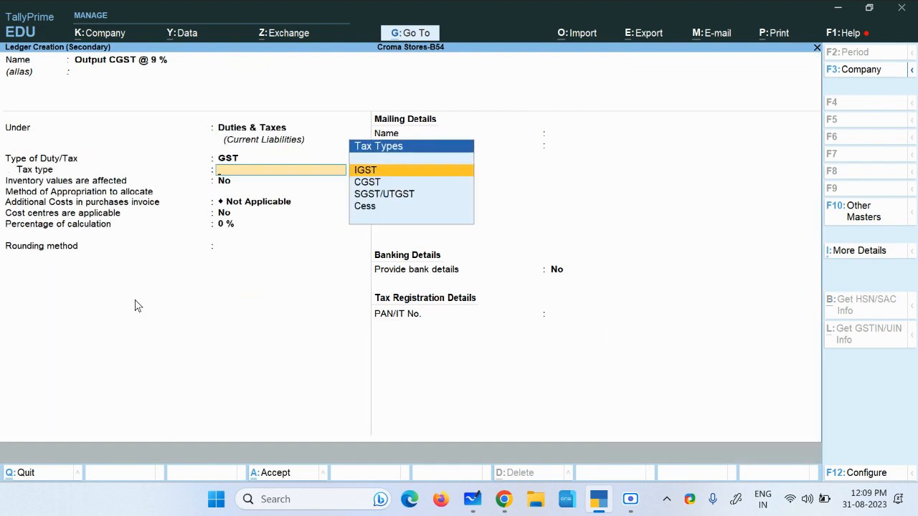
Step: Set the ledger's tax type to CGST and its percentage of calculation to 9%, keeping the additional cost allocation Not Applicable
key("Down")
key("Return")
key("Return")
key("Return")
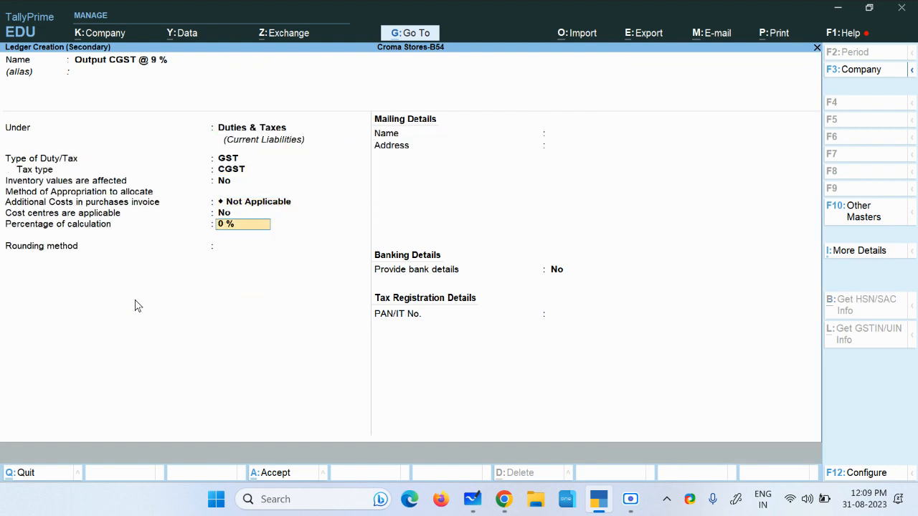
type("9")
key("Return")
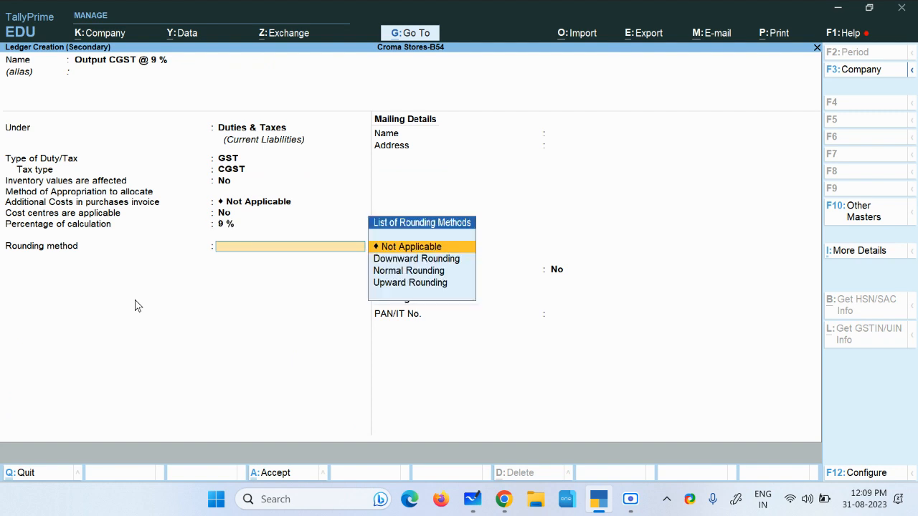
Step: Save the 9% Output CGST ledger with rounding method Not Applicable and accept its tax line in the sales voucher
key("Return")
key("Return")
key("Return")
key("Return")
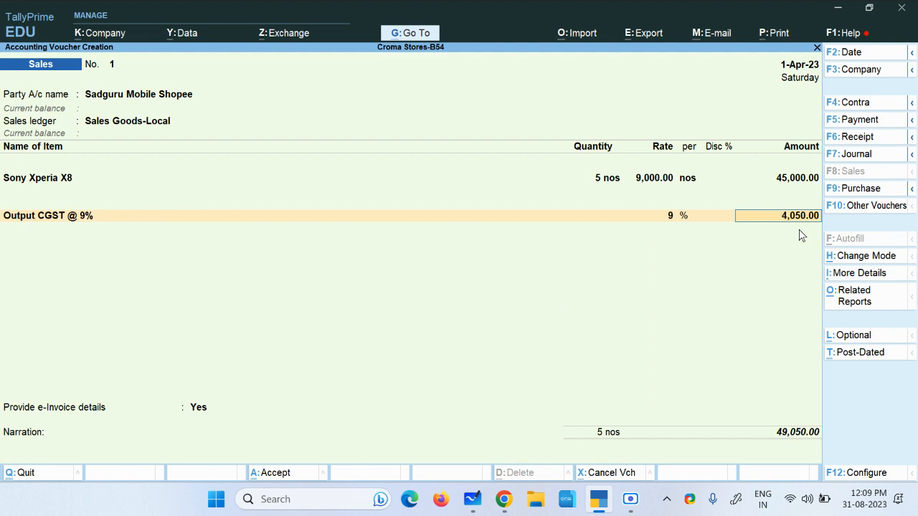
key("Return")
Step: Start a tax ledger named Output SGST @ 9 % for the sales voucher and set its type of duty/tax to GST
key("alt+c")
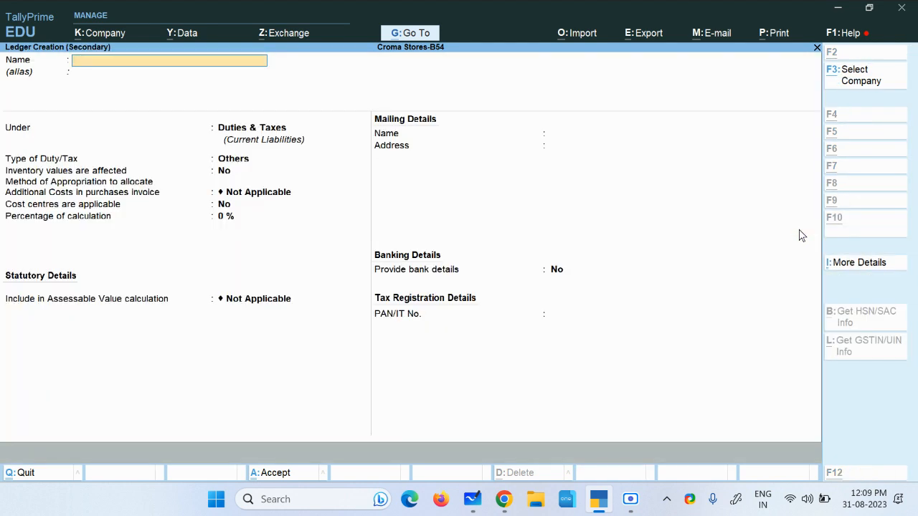
type("Output")
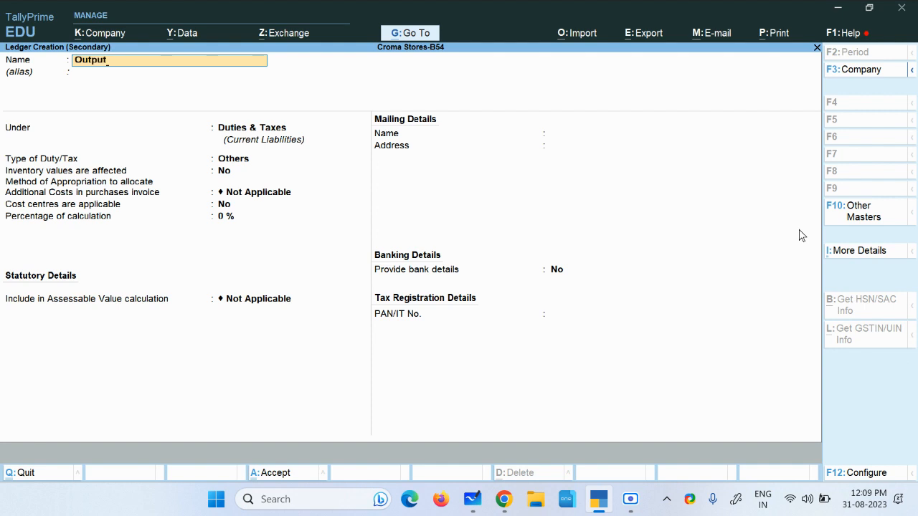
type("SGST @ 9 %")
key("Return")
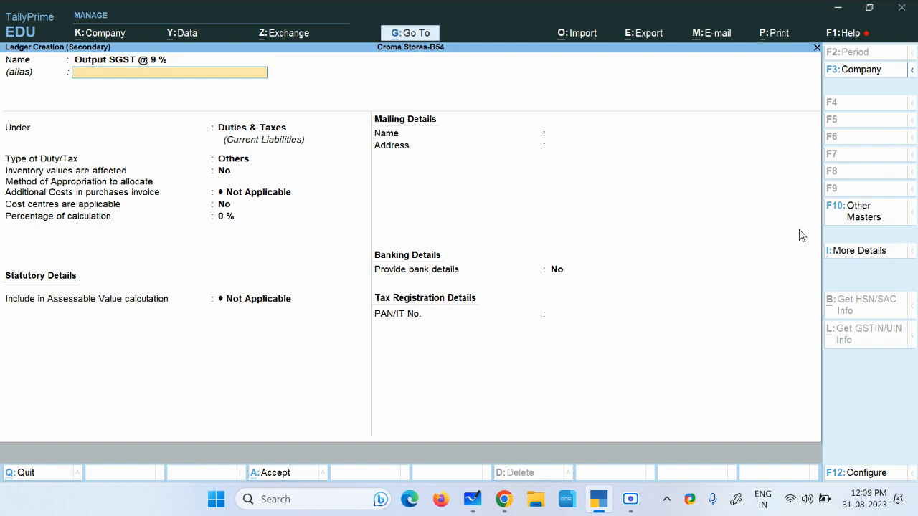
key("Return")
key("Return")
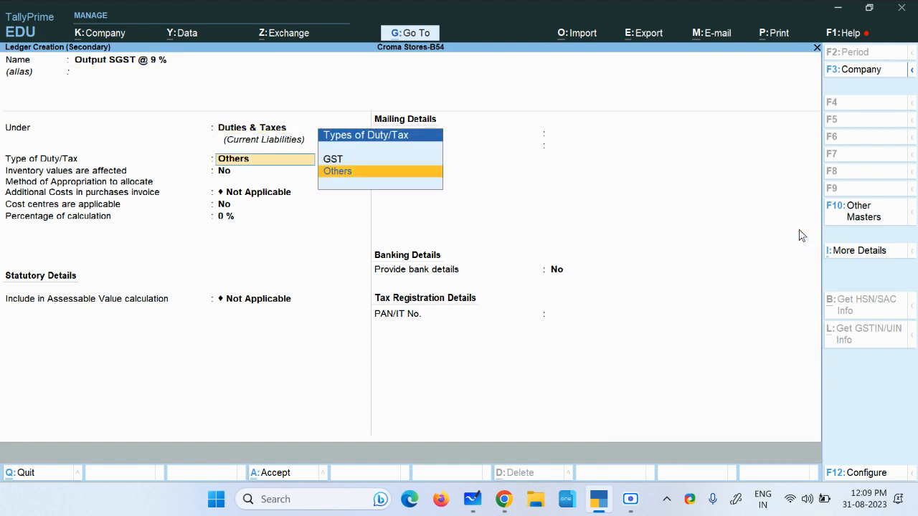
key("Up")
key("Return")
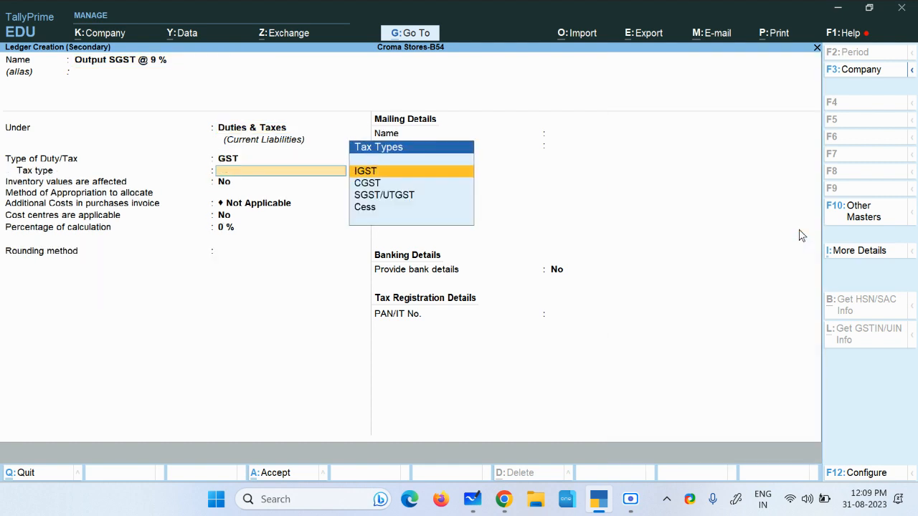
Step: Set the ledger's tax type to SGST/UTGST and its percentage of calculation to 9%, save it, and accept its voucher line
key("Down")
key("Down")
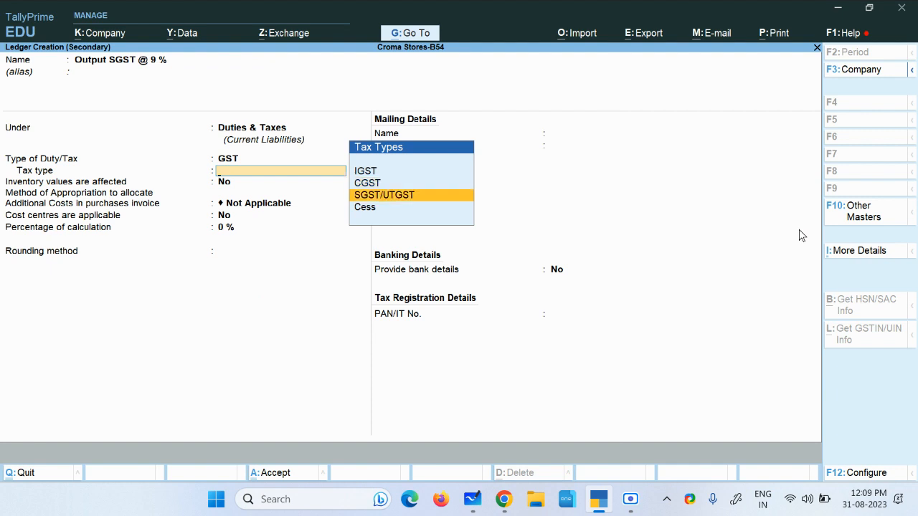
key("Return")
key("Return")
key("Return")
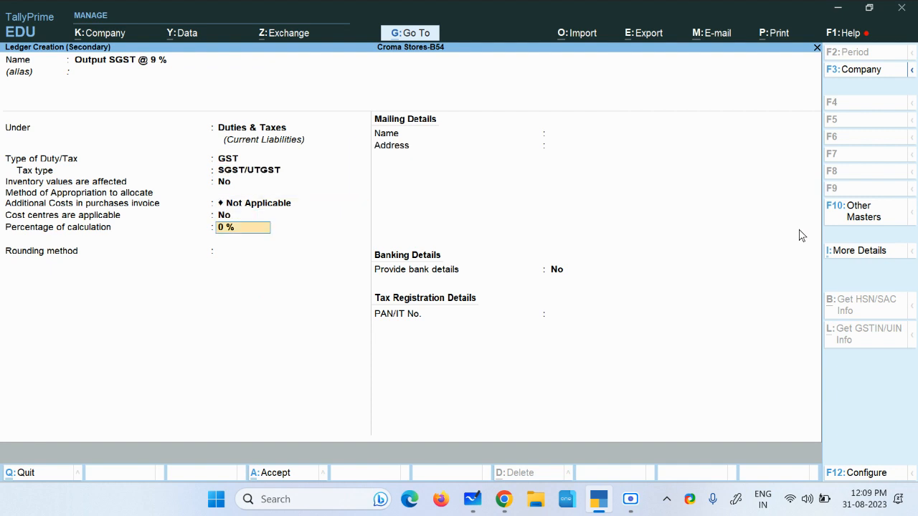
type("9")
key("Return")
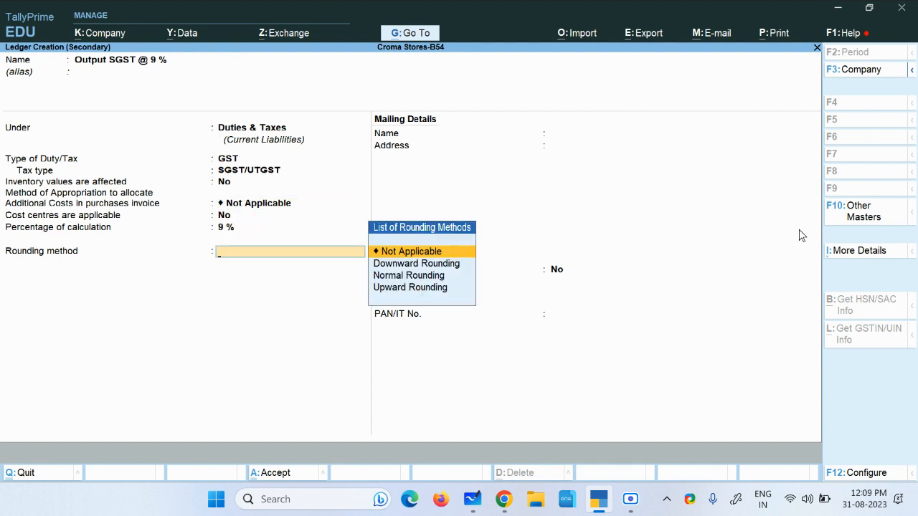
key("ctrl+a")
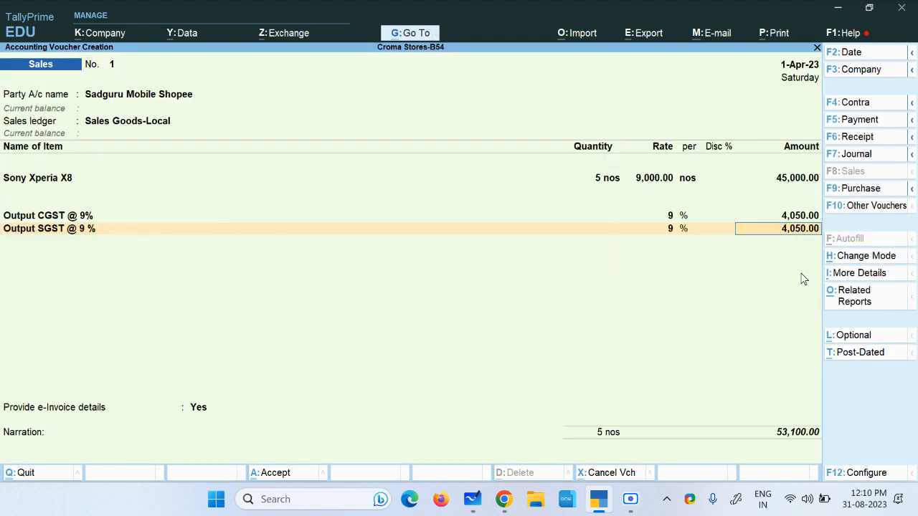
key("Return")
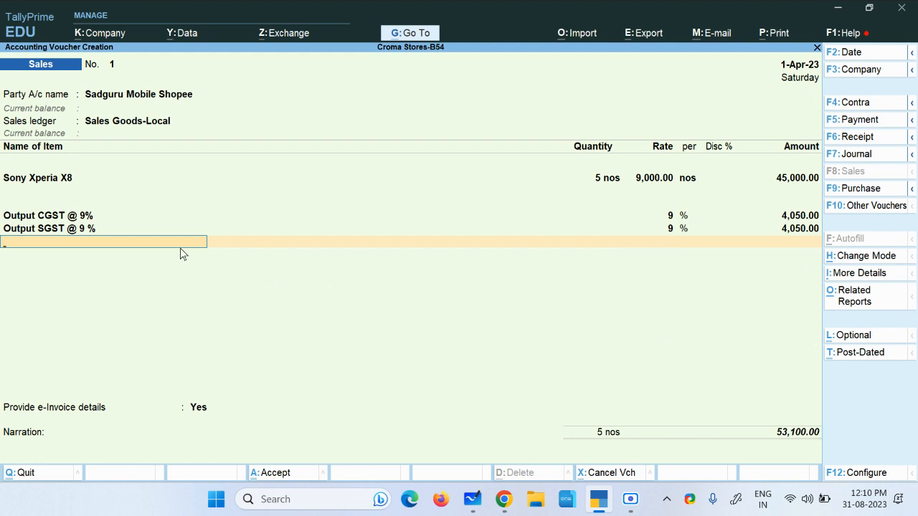
Step: End the tax ledger entries and set Provide e-Invoice details to No in the sales voucher
key("Return")
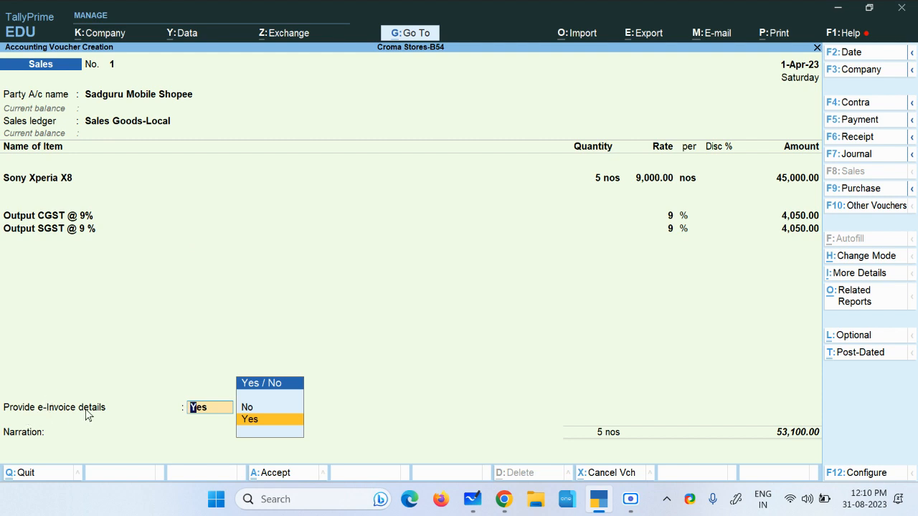
key("Up")
key("Return")
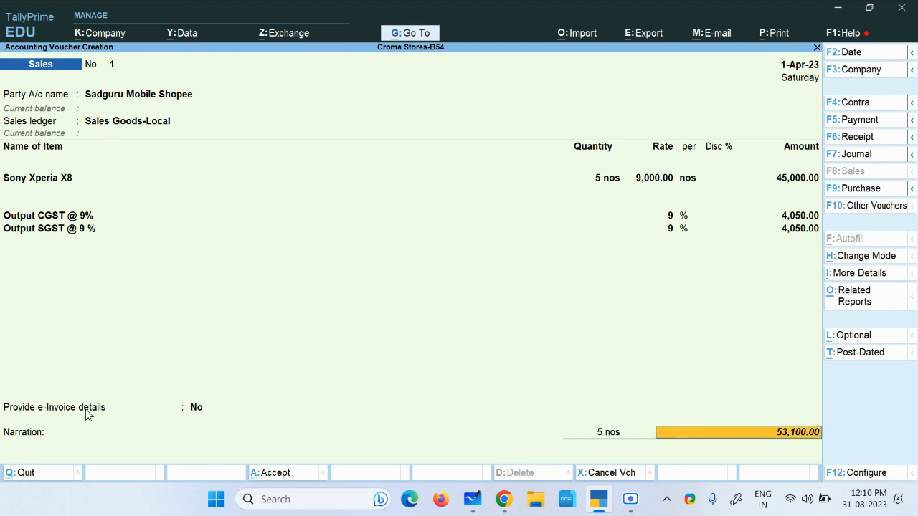
Step: Enter a New Ref in Sadguru Mobile Shopee's bill-wise details, copying the bill number of sale 12 from the PDF in Chrome
key("Return")
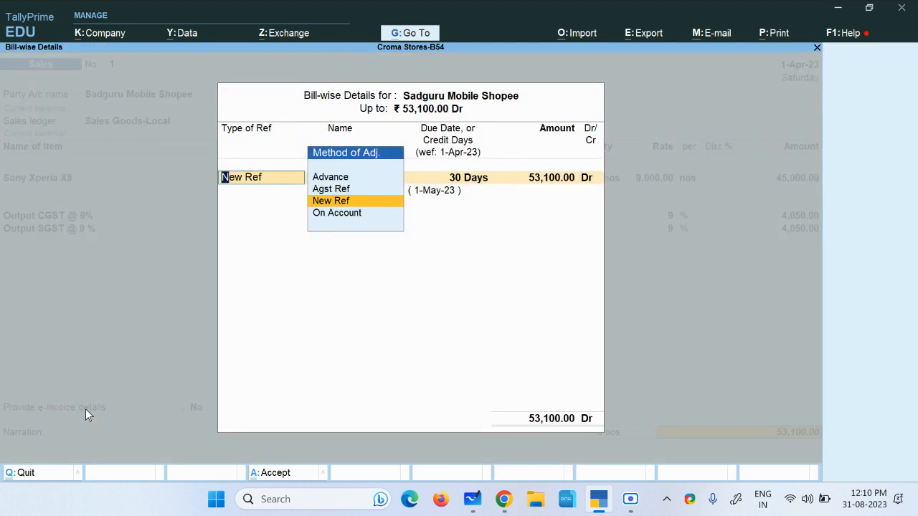
key("Return")
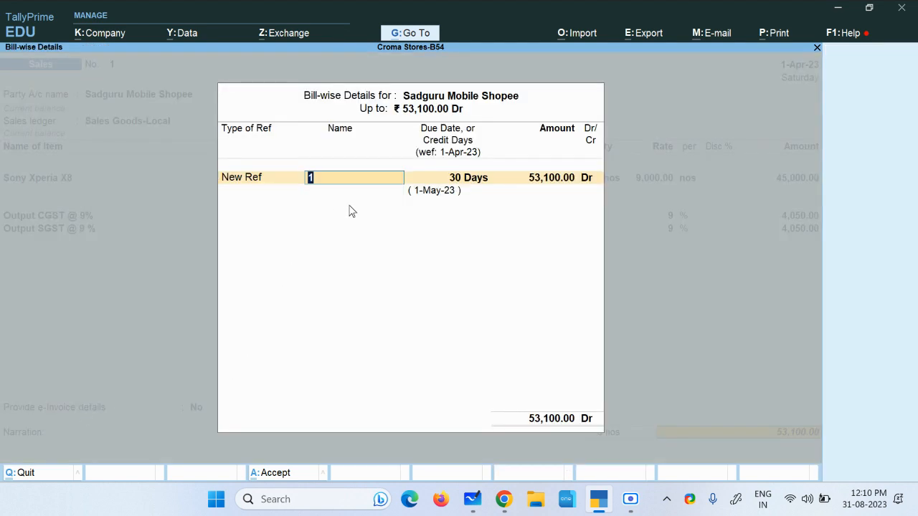
left_click(502, 499)
left_click(366, 434)
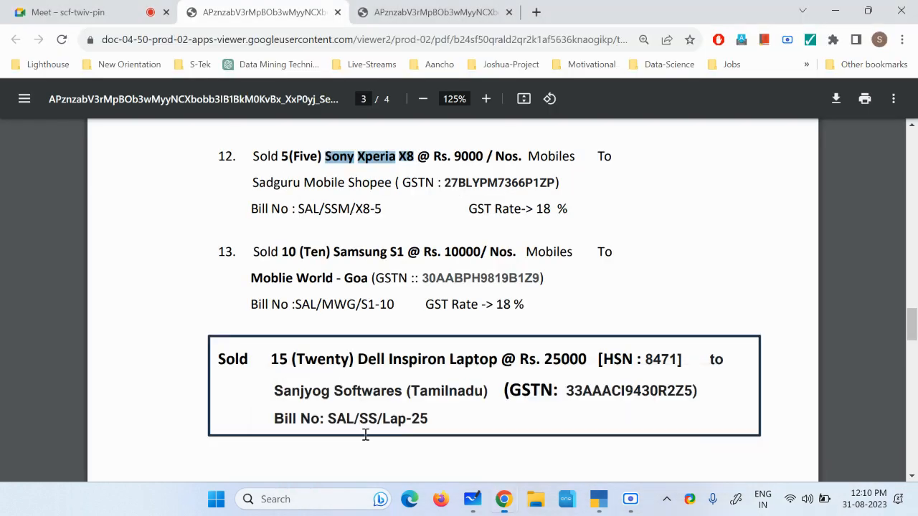
left_click_drag(299, 209, 387, 211)
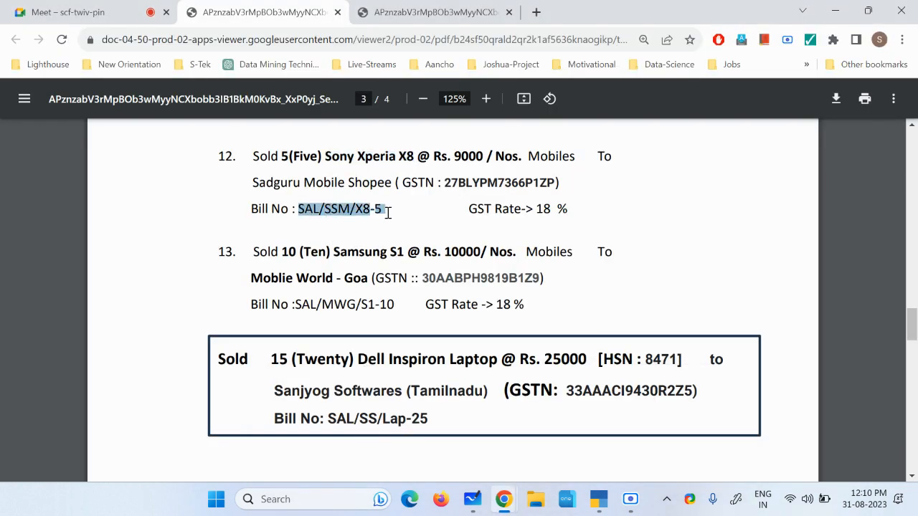
key("ctrl+c")
key("alt+Tab")
key("ctrl+v")
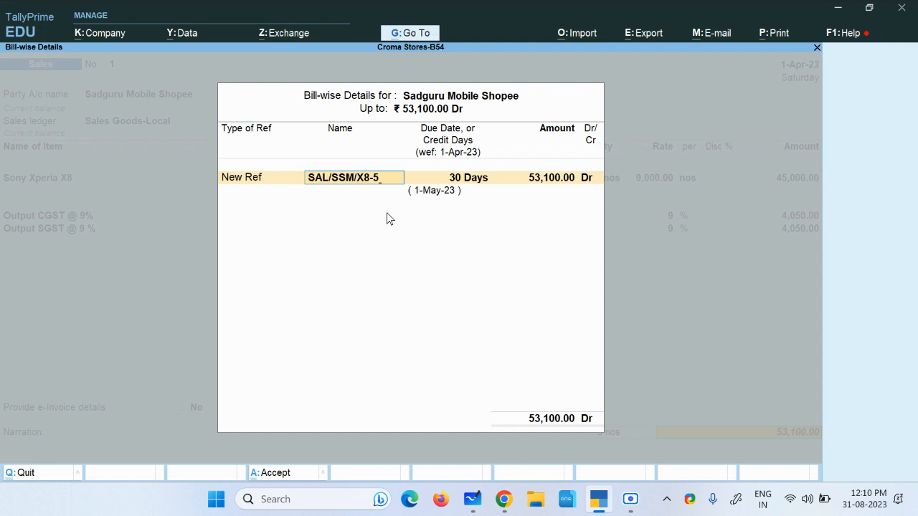
Step: Accept the bill-wise details with 30 credit days and save the sales voucher without generating an e-Invoice
key("Return")
key("Return")
key("Return")
key("Return")
key("Return")
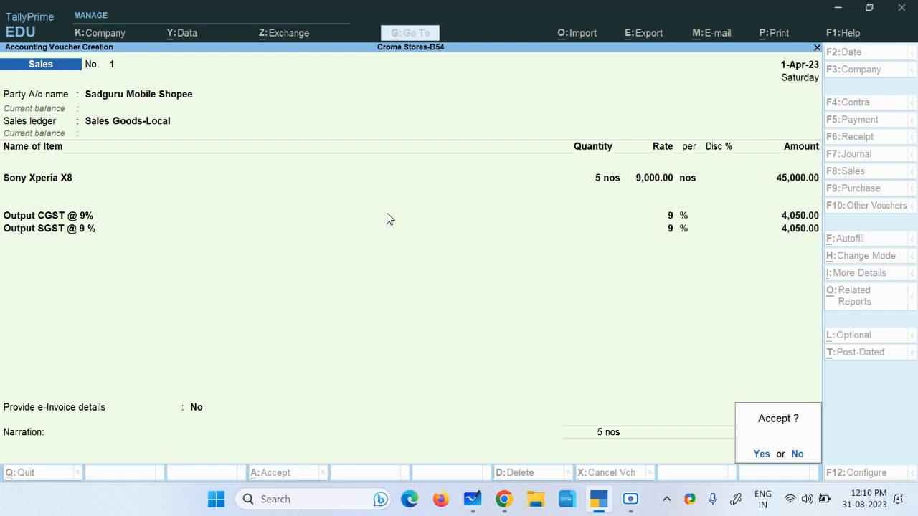
key("Return")
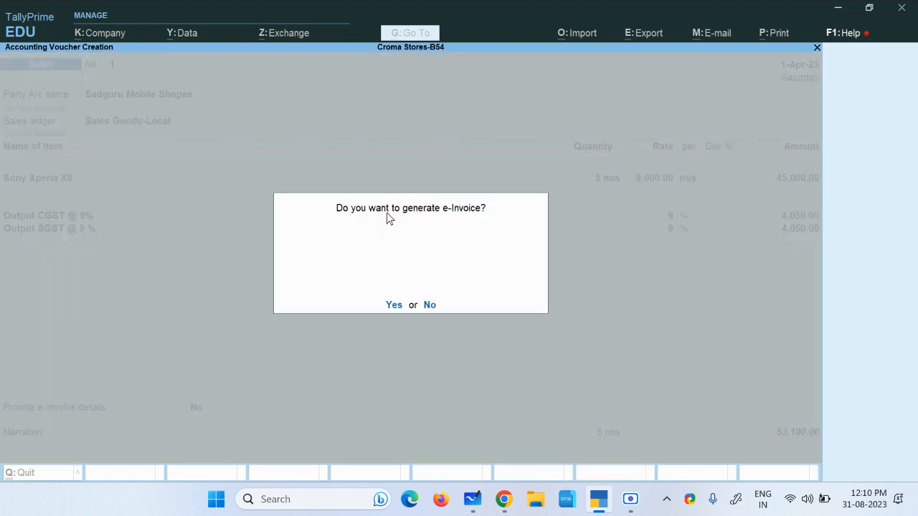
left_click(426, 305)
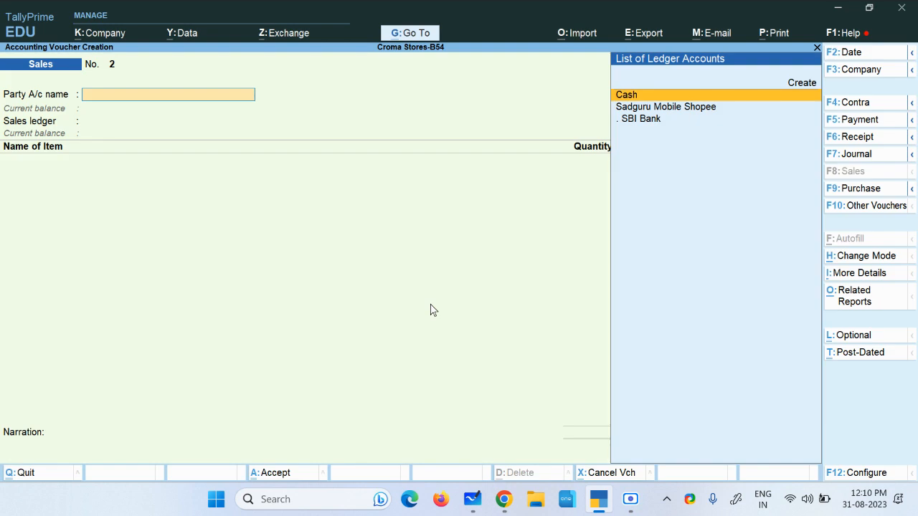
Step: Open the GSTR-1 report and examine the taxable and tax amounts of the B2B Invoices entry
left_click(410, 33)
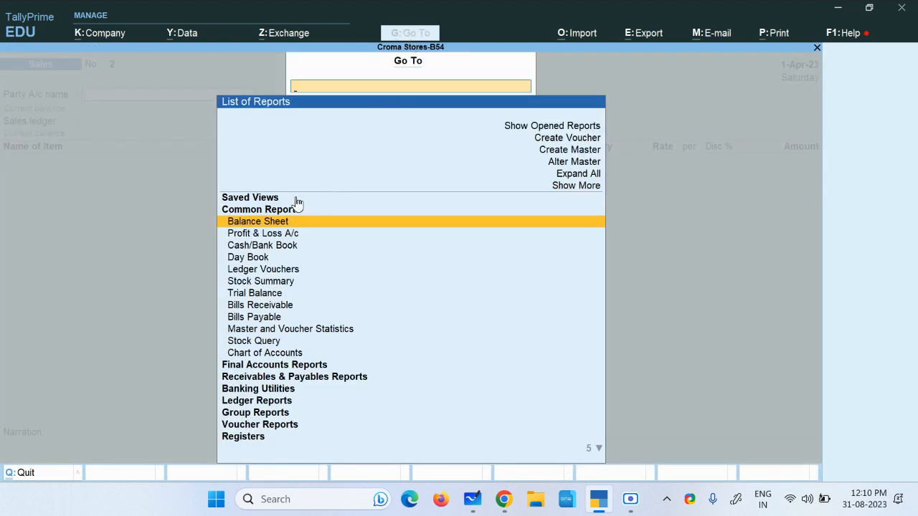
type("Gst")
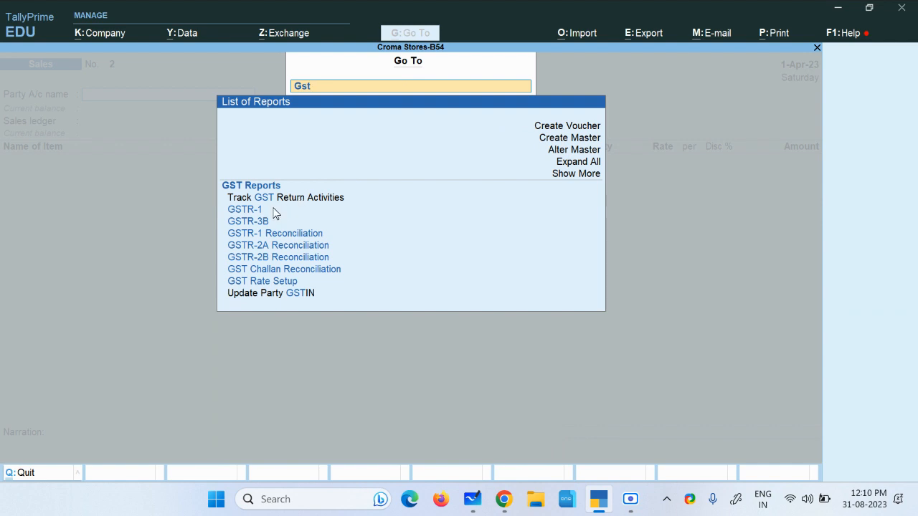
left_click(273, 210)
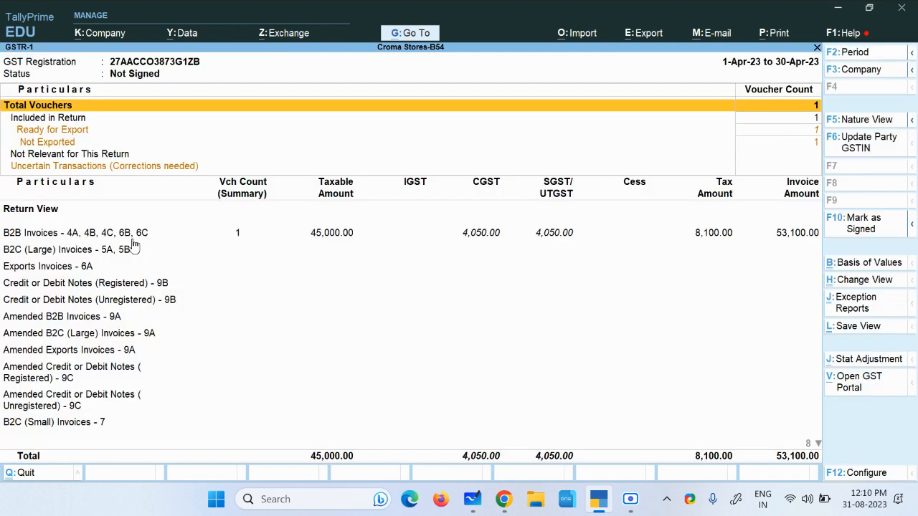
left_click(238, 232)
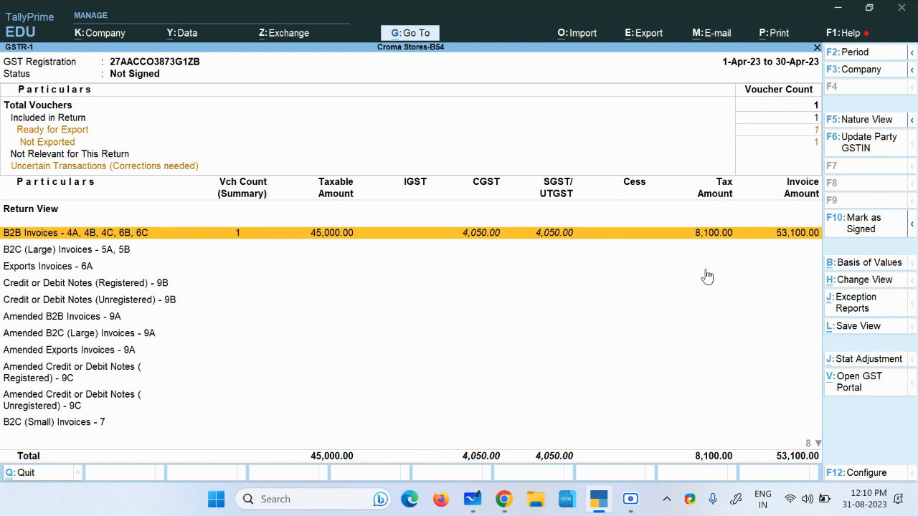
Step: Switch to the exercise PDF in Chrome and check the item, quantity and party of sale 13
left_click(630, 499)
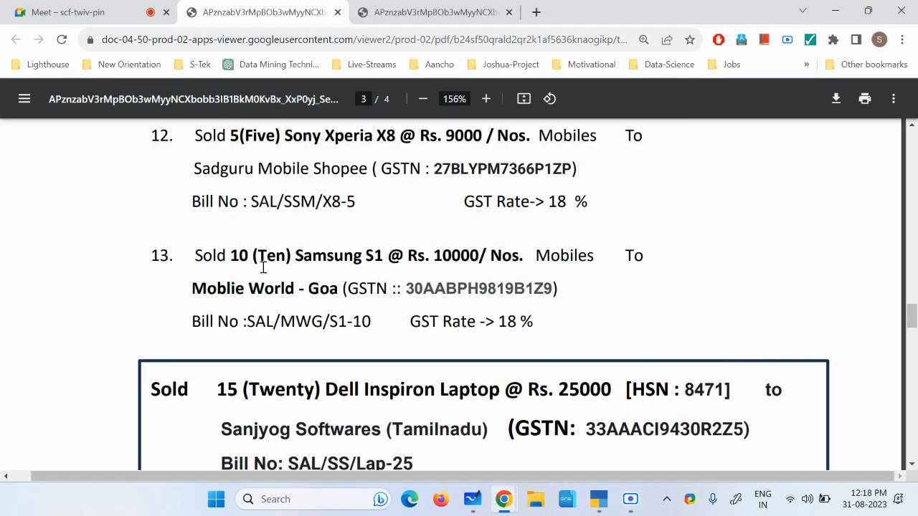
left_click_drag(196, 255, 363, 257)
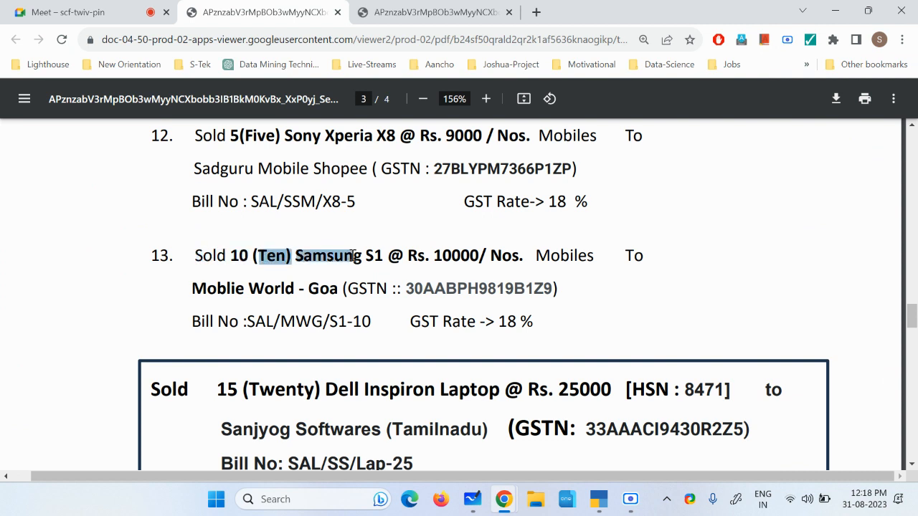
left_click_drag(192, 288, 356, 288)
Step: Switch back to TallyPrime and save the open Sadguru Mobile Shopee sales voucher without generating an e-Invoice
left_click(598, 501)
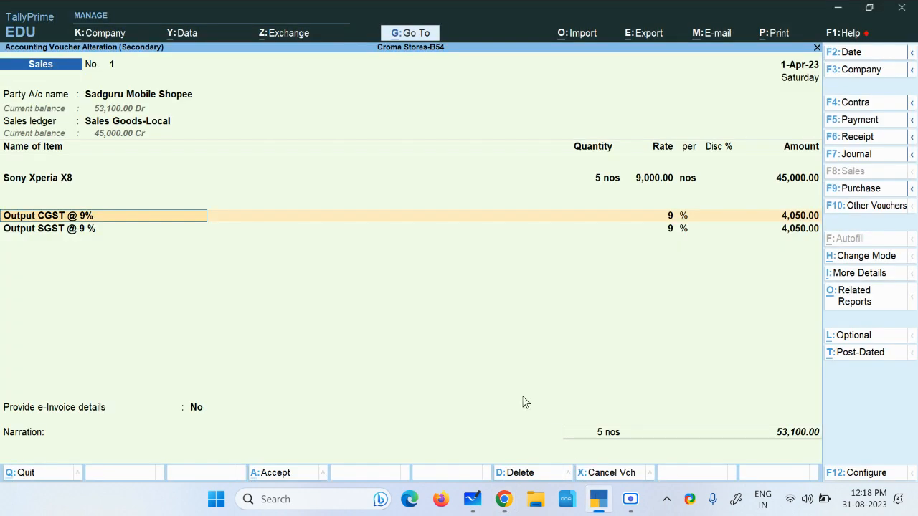
key("ctrl+a")
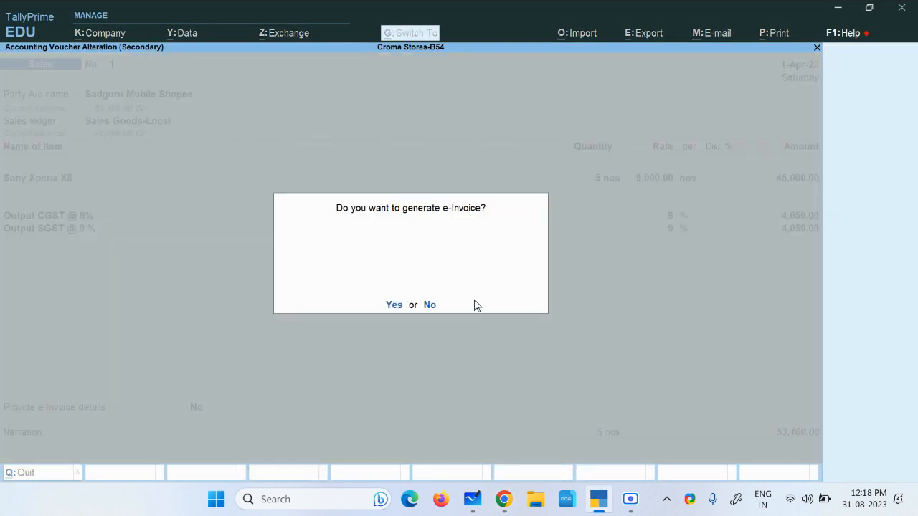
left_click(430, 306)
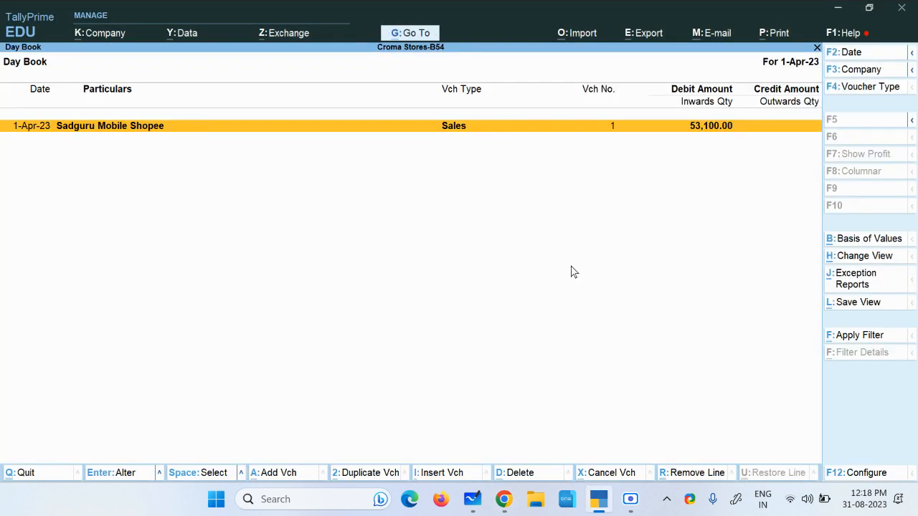
Step: Leave the Day Book, open a new sales voucher and set its mode to Item Invoice
key("Escape")
left_click(581, 221)
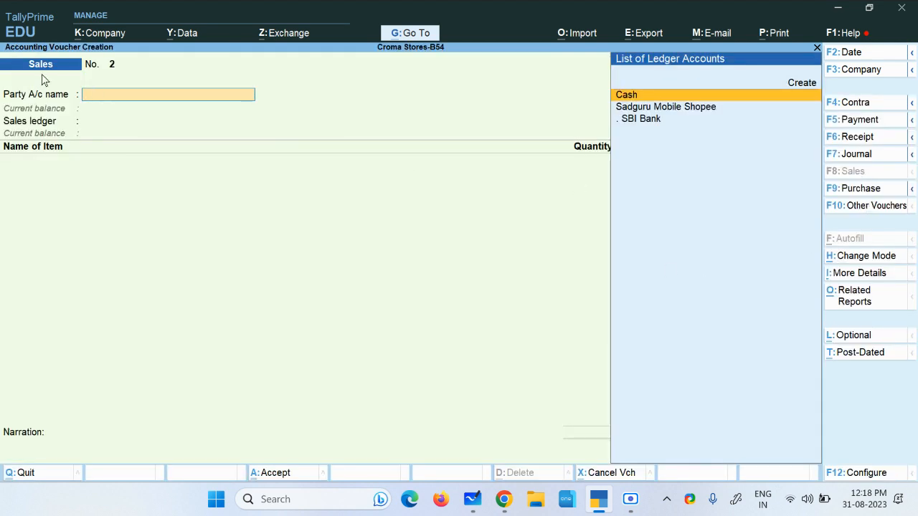
left_click(857, 260)
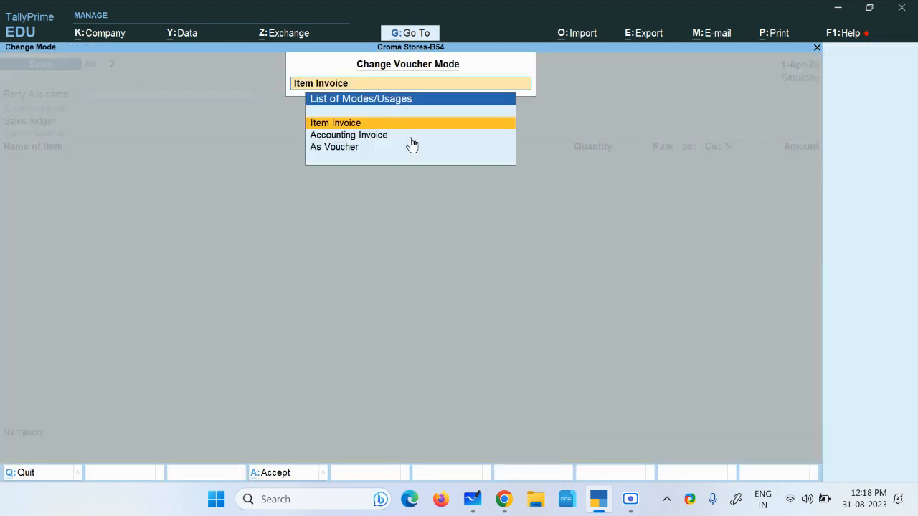
left_click(360, 126)
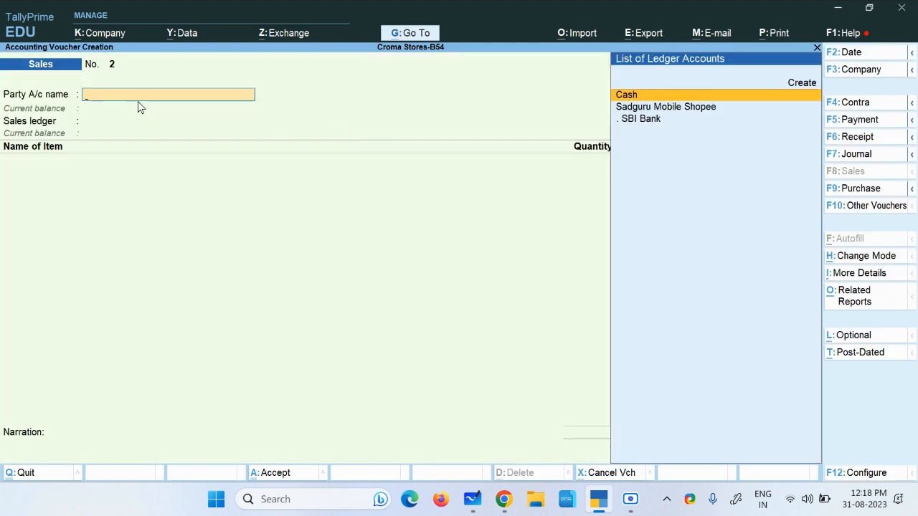
Step: Create a new party ledger from the sales voucher, naming it Moblie World - Goa as copied from sale 13 in the Chrome PDF
key("alt+c")
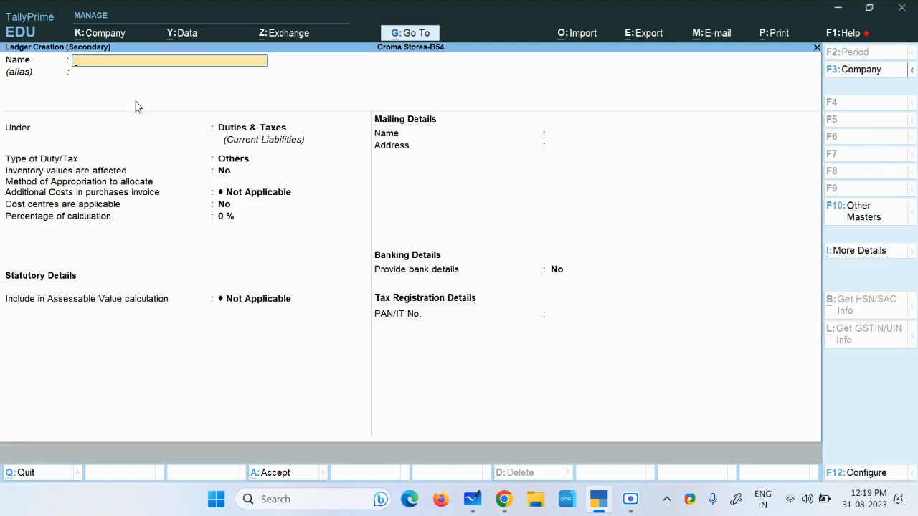
key("alt+Tab")
left_click(226, 285)
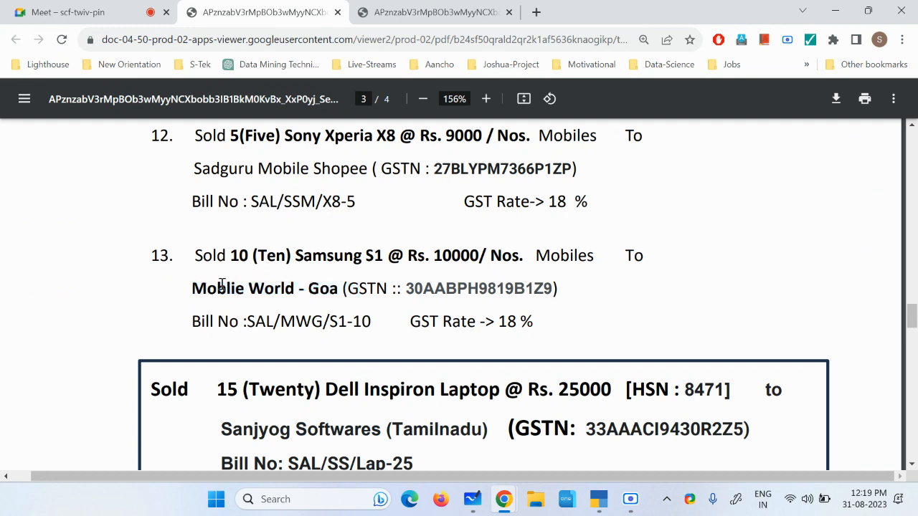
left_click_drag(194, 289, 334, 289)
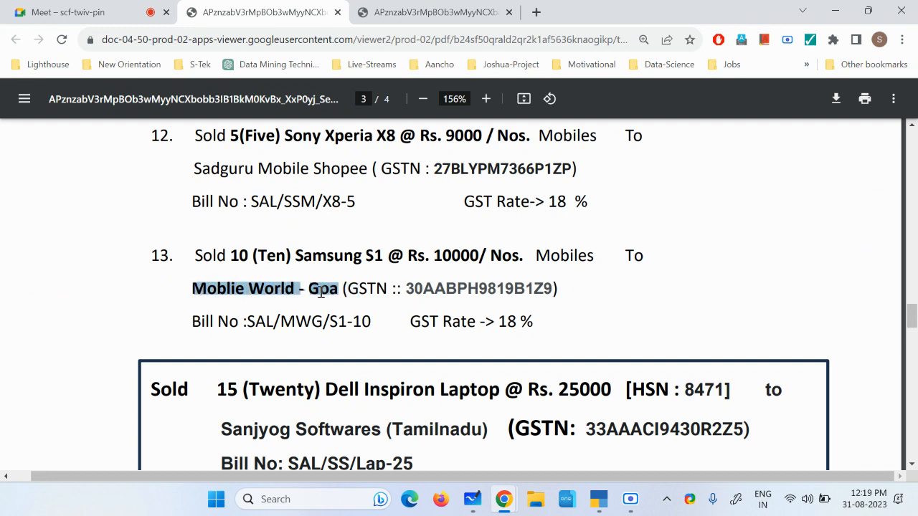
key("alt+Tab")
key("ctrl+alt+v")
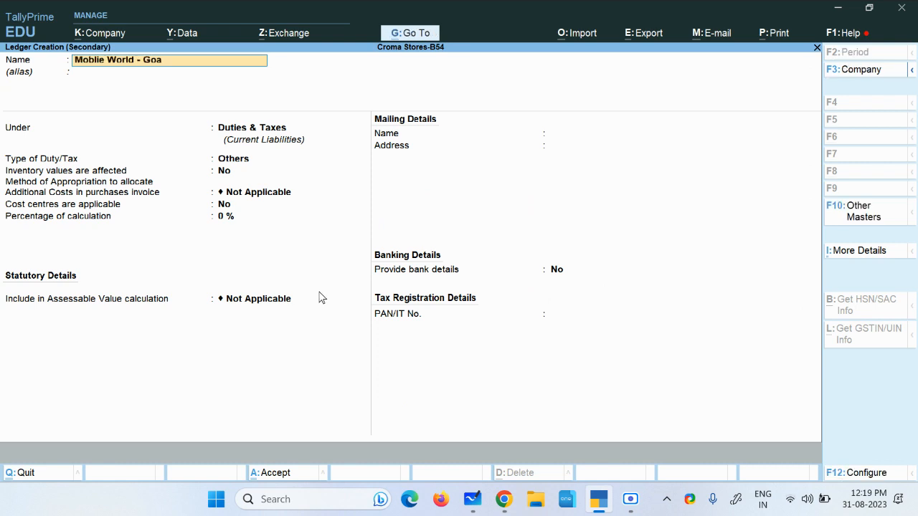
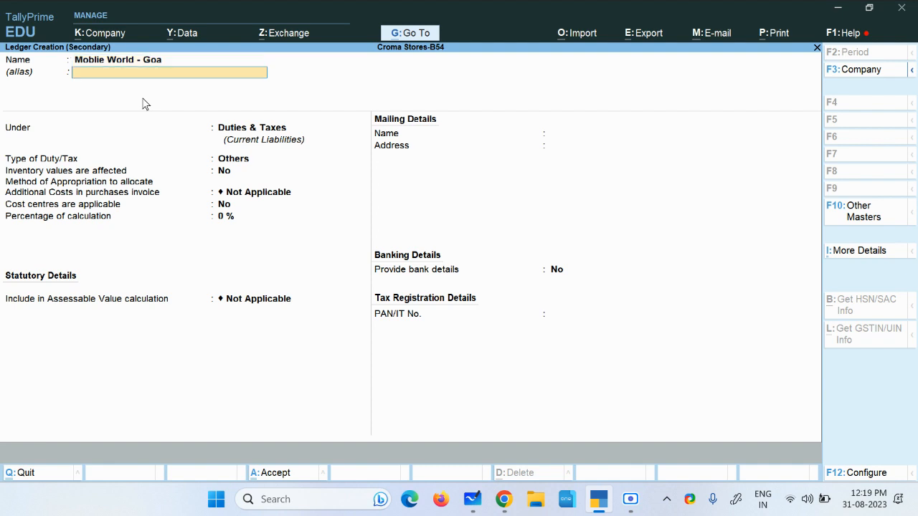
Step: Place the Moblie World - Goa ledger under Sundry Debtors, keeping bill-by-bill balances and setting a default credit period of 30 Days
key("Return")
key("Return")
type("Su")
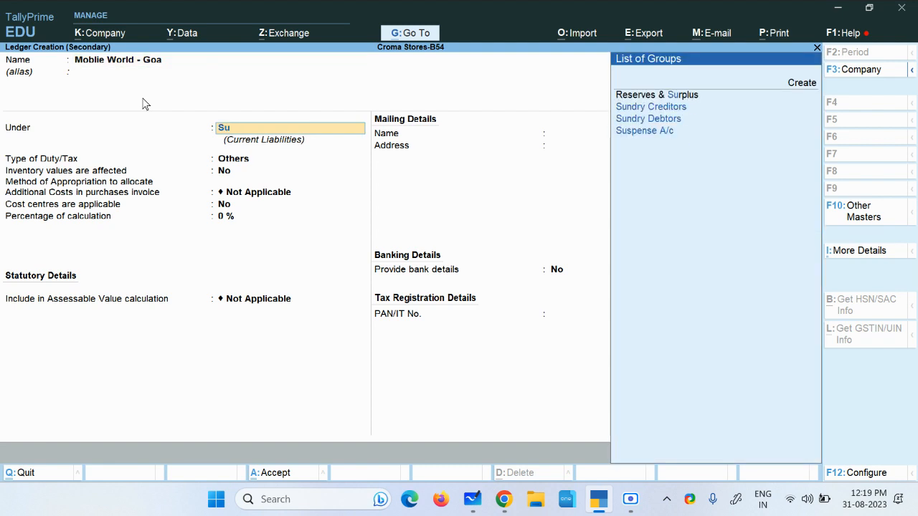
key("Down")
key("Down")
key("Return")
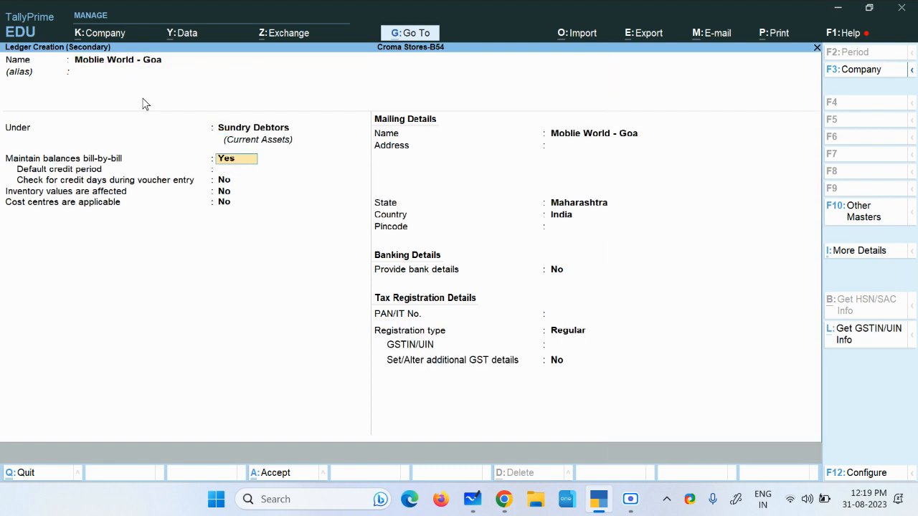
key("Return")
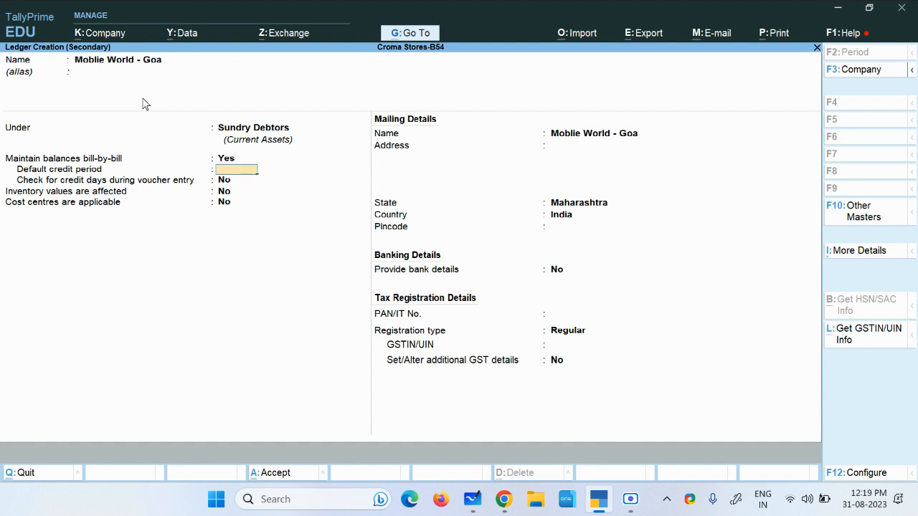
key("Return")
key("Return")
key("Return")
key("Return")
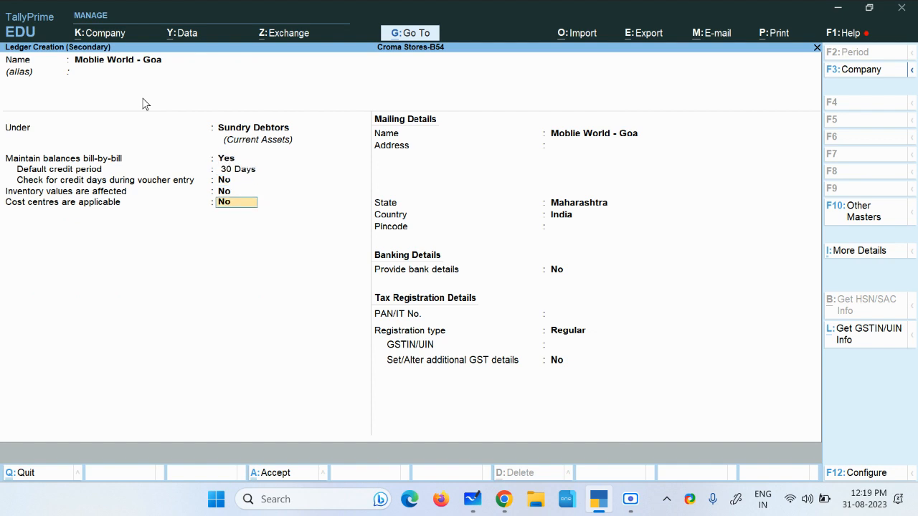
key("Return")
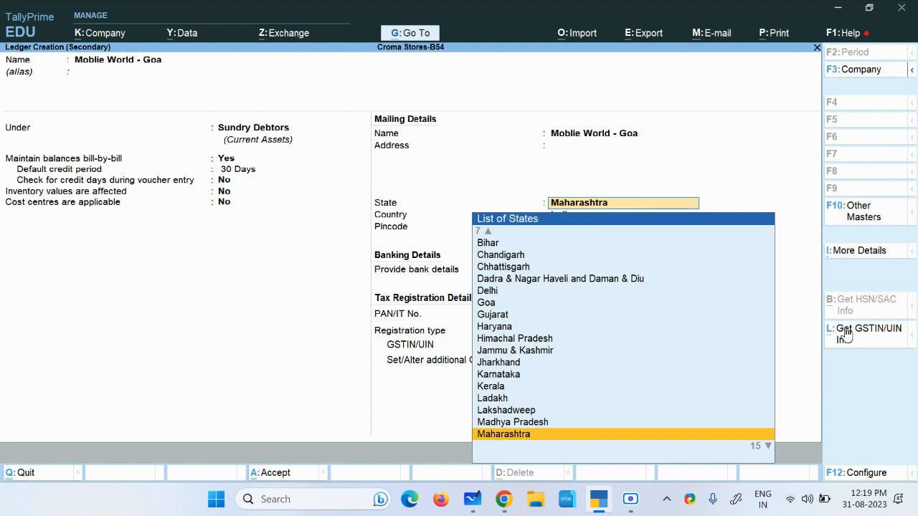
Step: Set the party ledger's state to Goa and keep its GST registration type as Regular
key("Up")
key("Up")
key("Up")
key("Up")
key("Up")
key("Up")
key("Up")
key("Up")
key("Up")
key("Up")
key("Up")
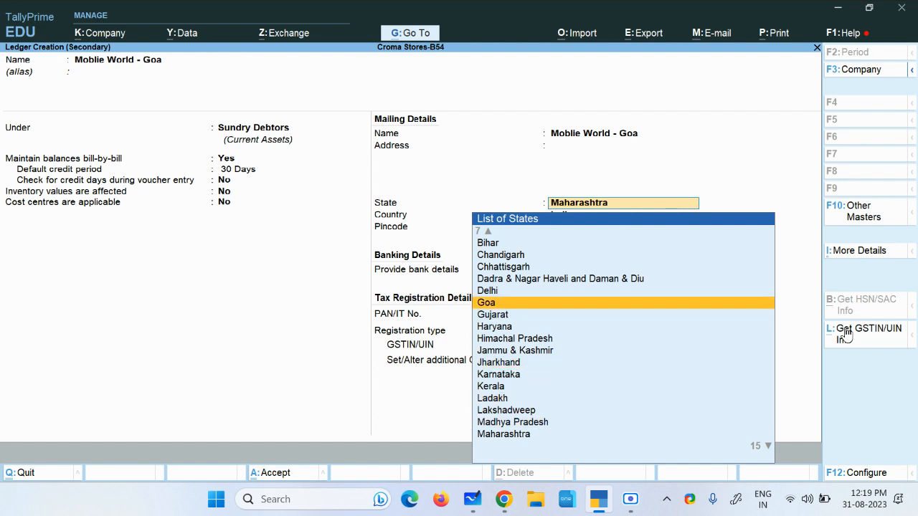
key("Return")
key("Return")
key("Return")
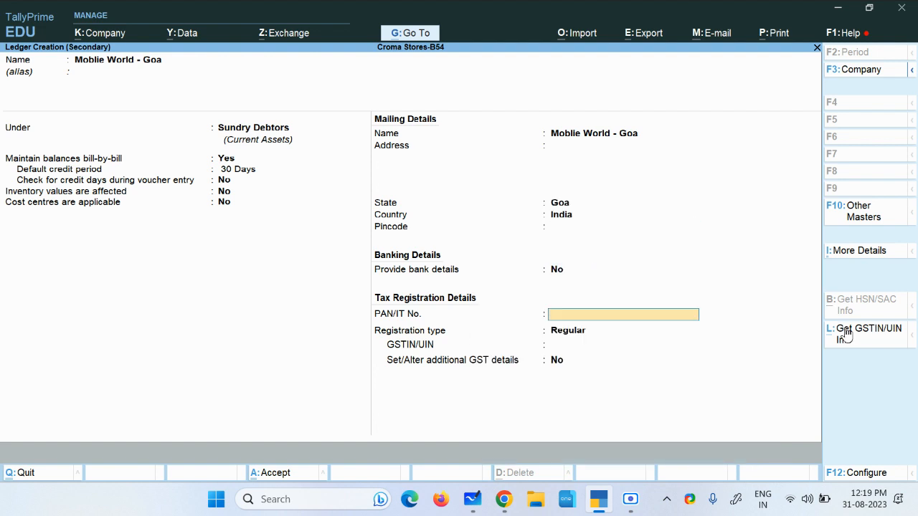
key("Return")
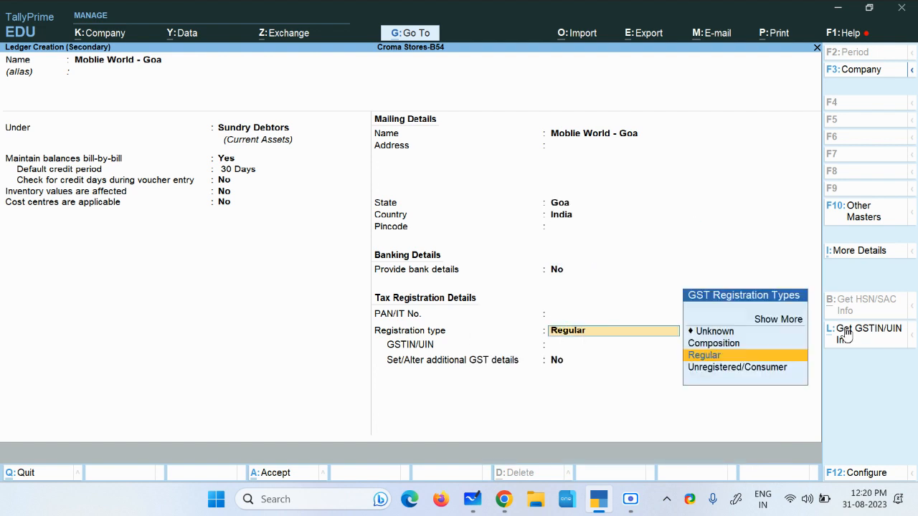
key("Return")
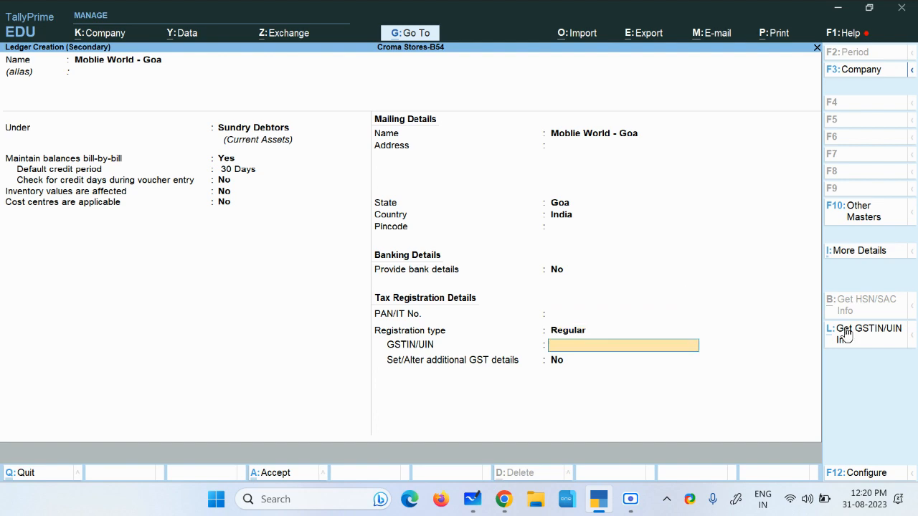
Step: Copy the party's GSTIN from sale 13 in the Chrome PDF into the TallyPrime ledger and save it as the voucher's party
key("alt+Tab")
left_click(420, 292)
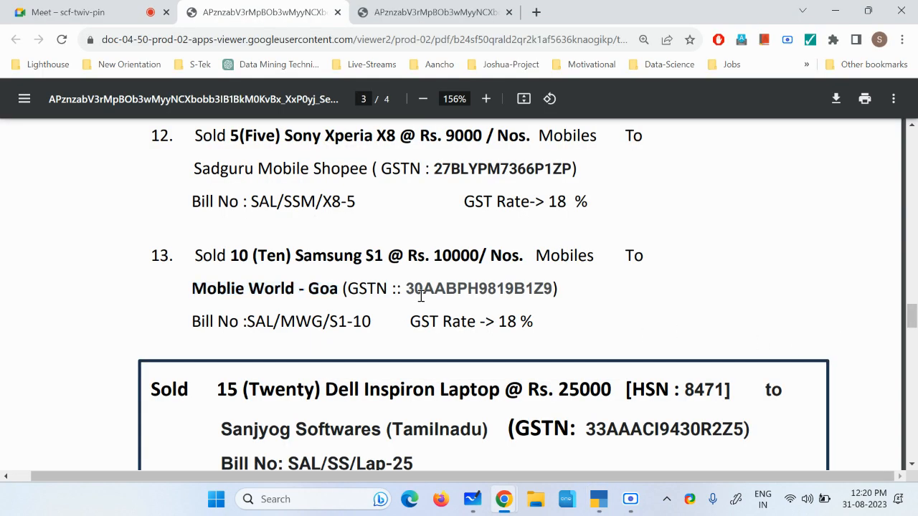
left_click_drag(407, 289, 549, 288)
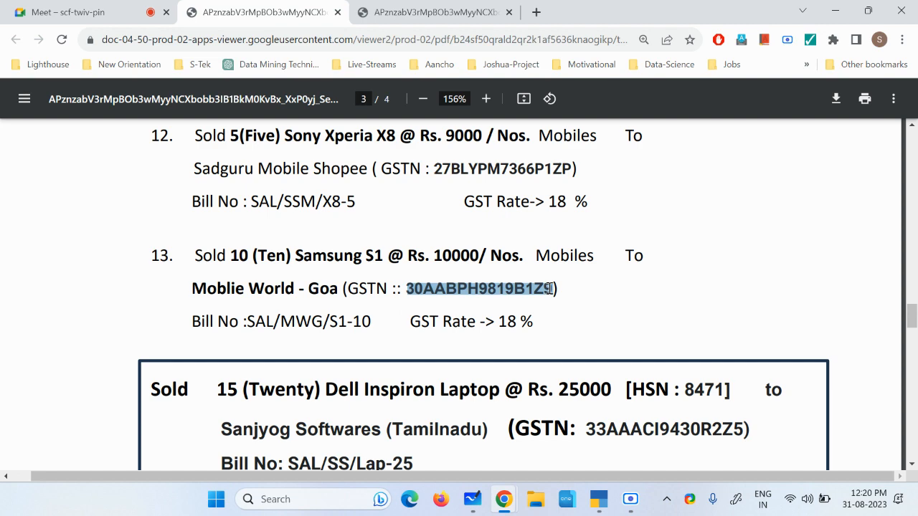
key("ctrl+c")
key("alt+Tab")
key("ctrl+alt+v")
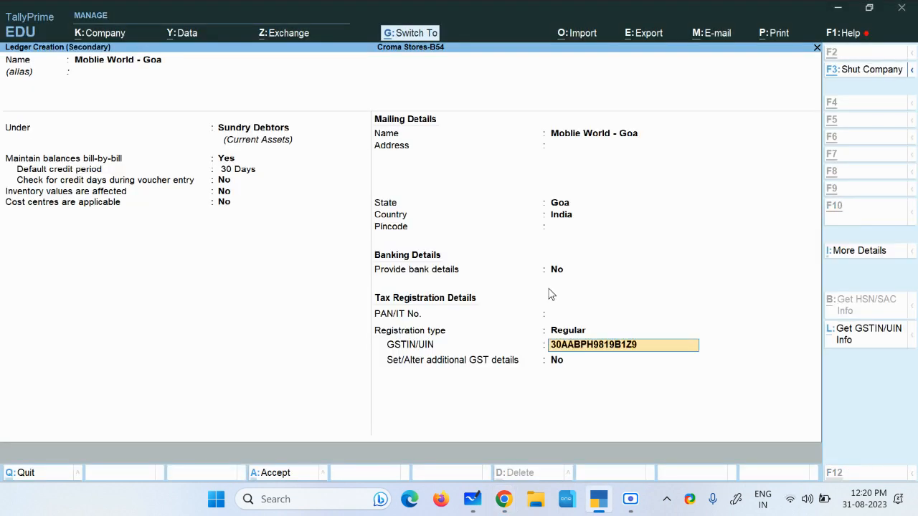
key("ctrl")
key("ctrl+a")
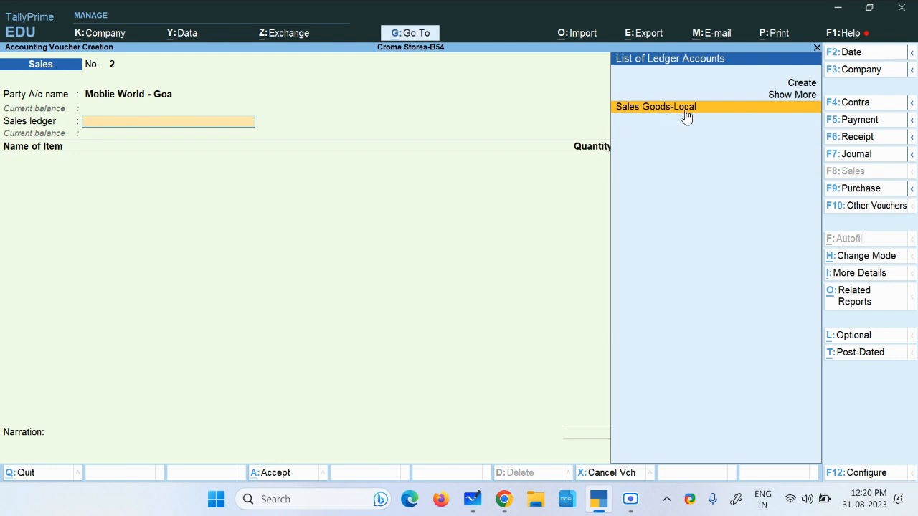
Step: Create a new ledger named Sales Goods- Interstate under Sales Accounts for the voucher's sales ledger
left_click(801, 83)
type("Sales Goods- I")
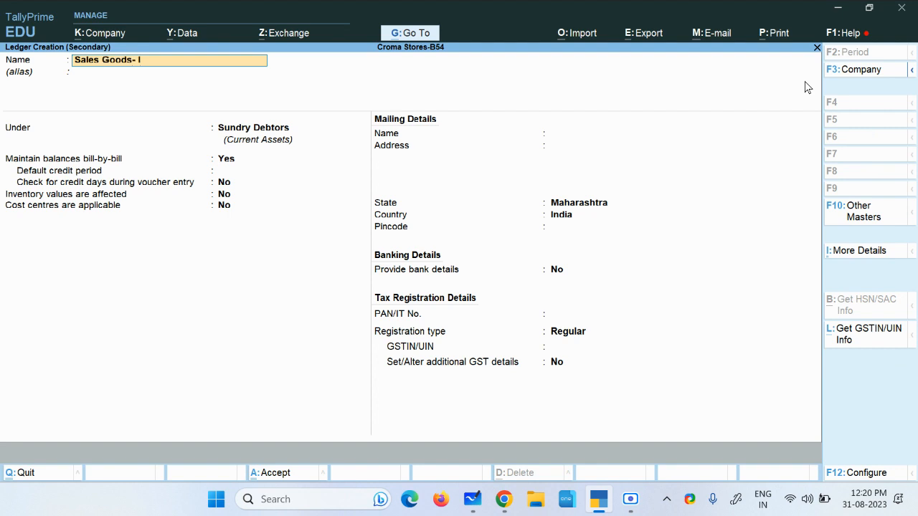
type("nterstate")
key("Return")
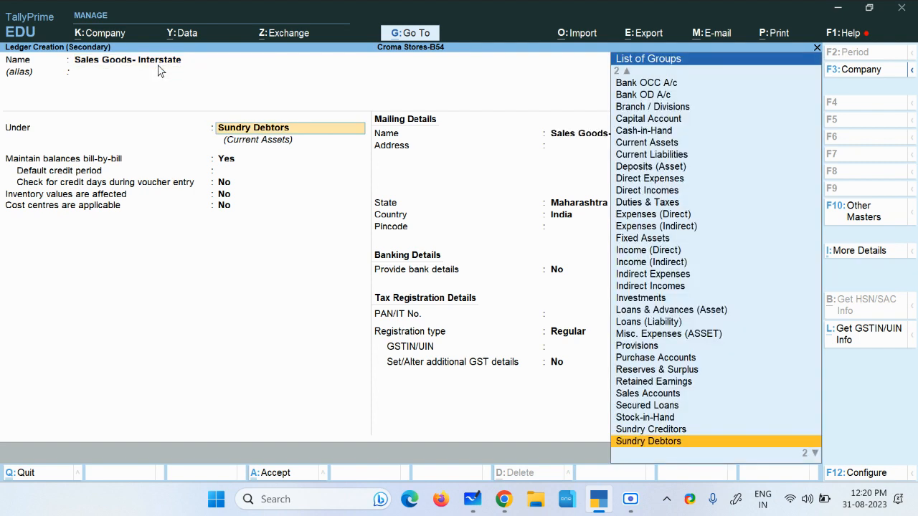
type("Sal")
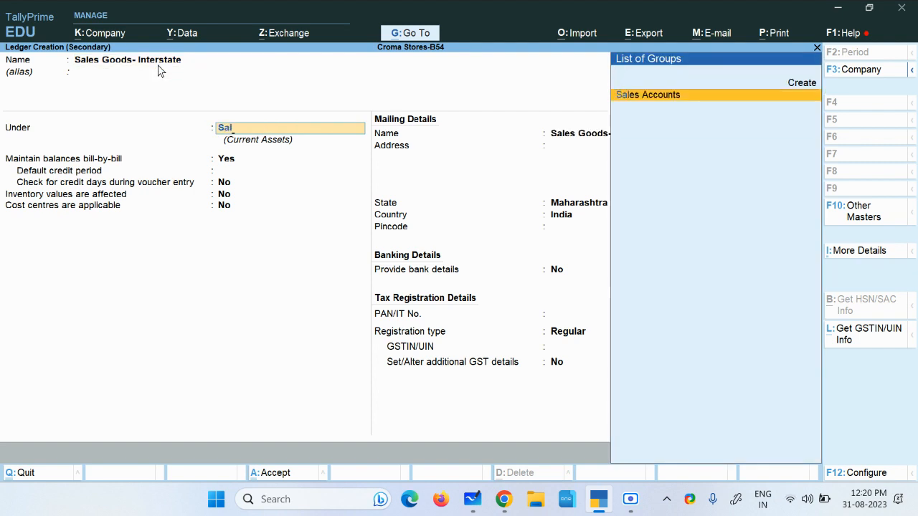
key("Return")
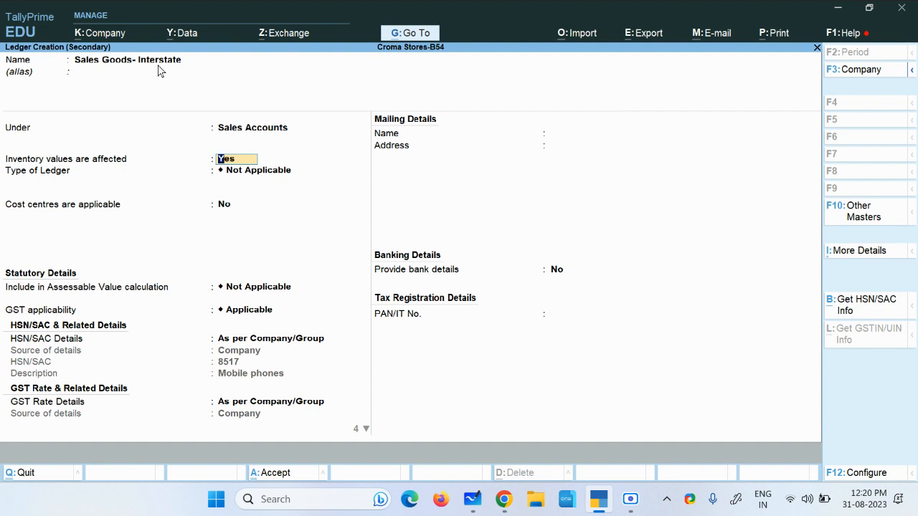
Step: Keep the sales ledger's GST applicable and HSN details As per Company/Group, and set GST rate details to Specify Details Here with taxability Taxable
key("Return")
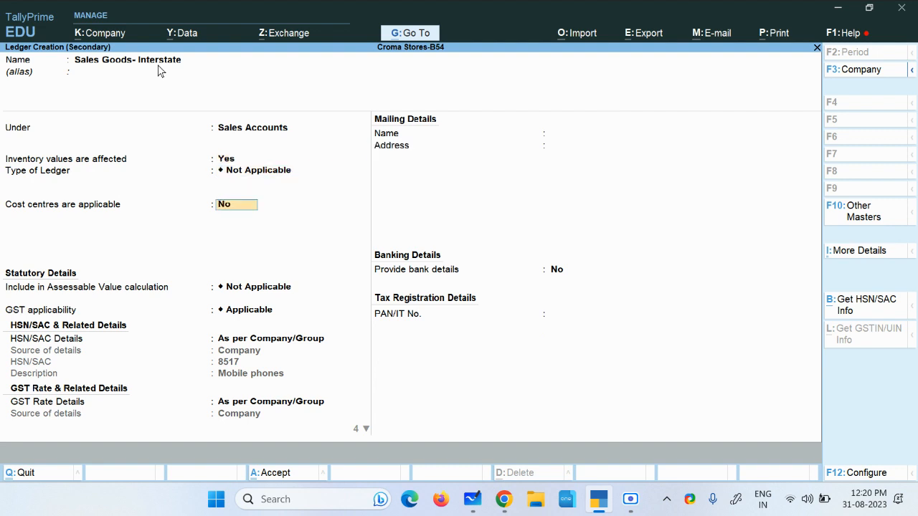
key("Return")
key("Return")
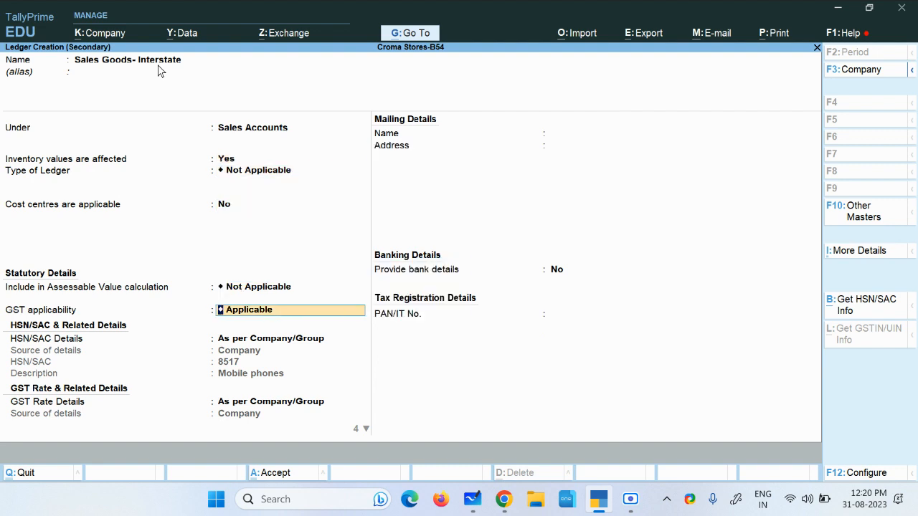
key("Return")
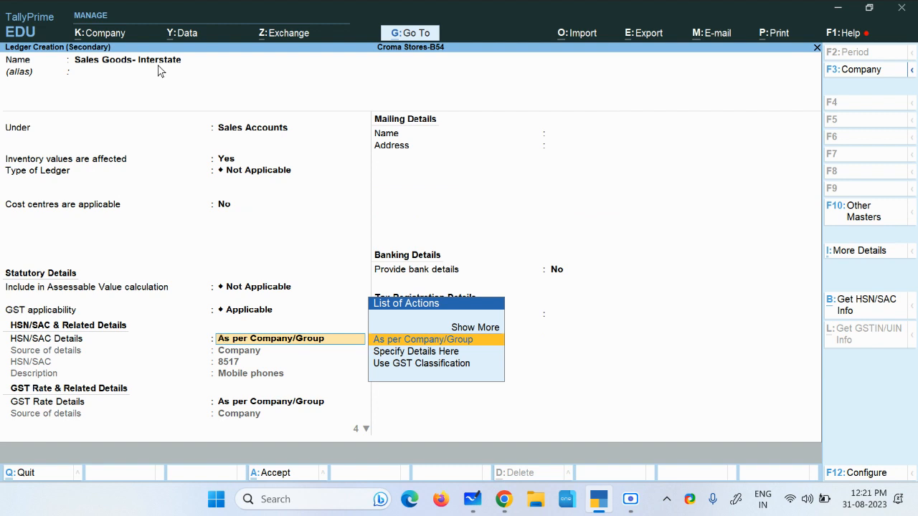
key("Return")
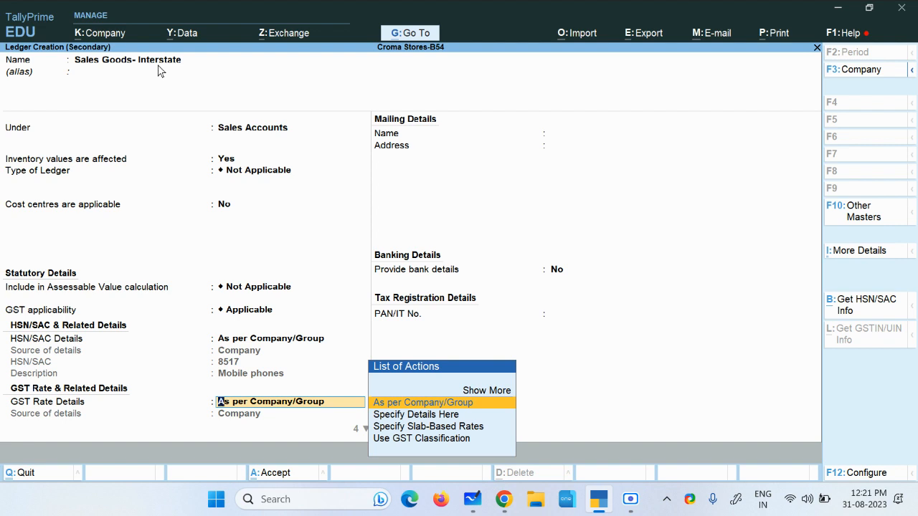
key("Down")
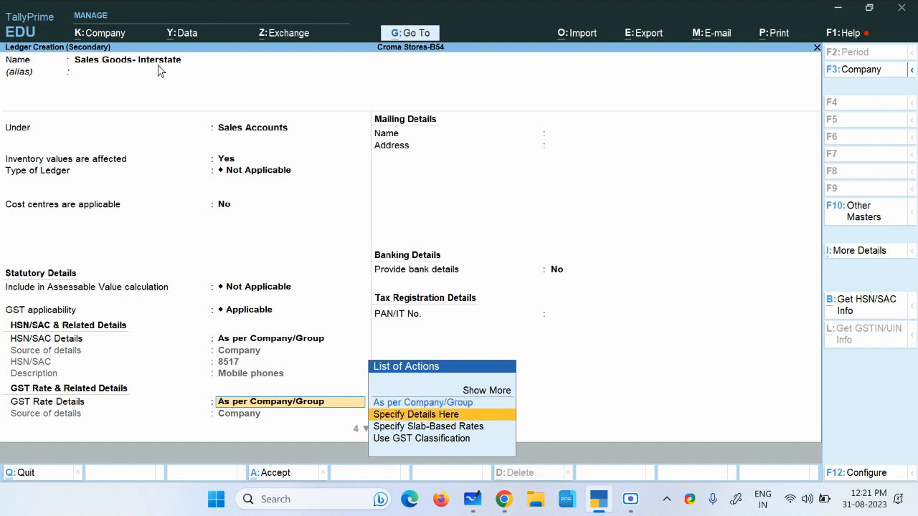
key("Return")
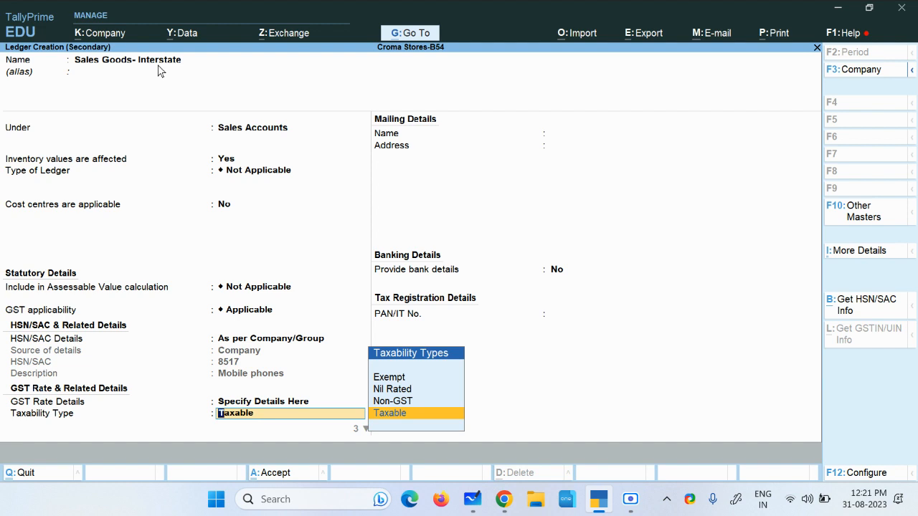
key("Return")
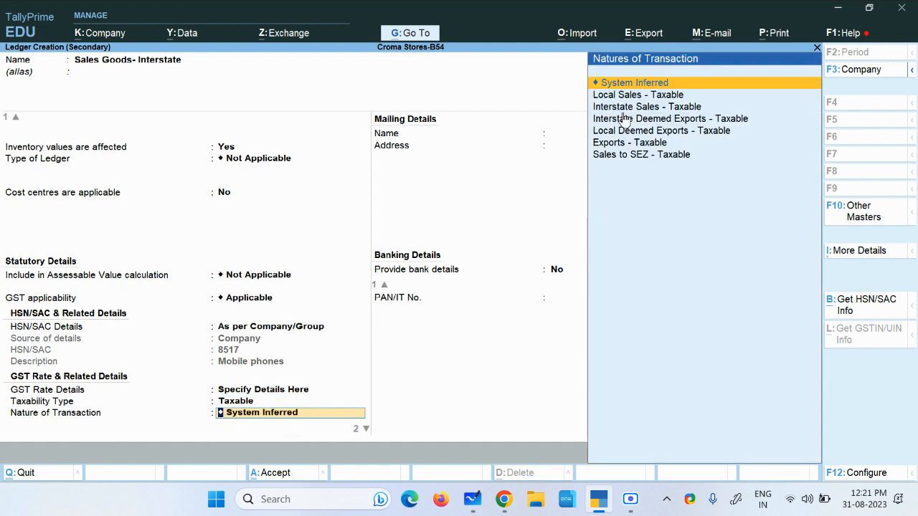
Step: Set the nature of transaction to Interstate Sales - Taxable, GST rate 18 % and type of supply Goods, and save the sales ledger
key("Down")
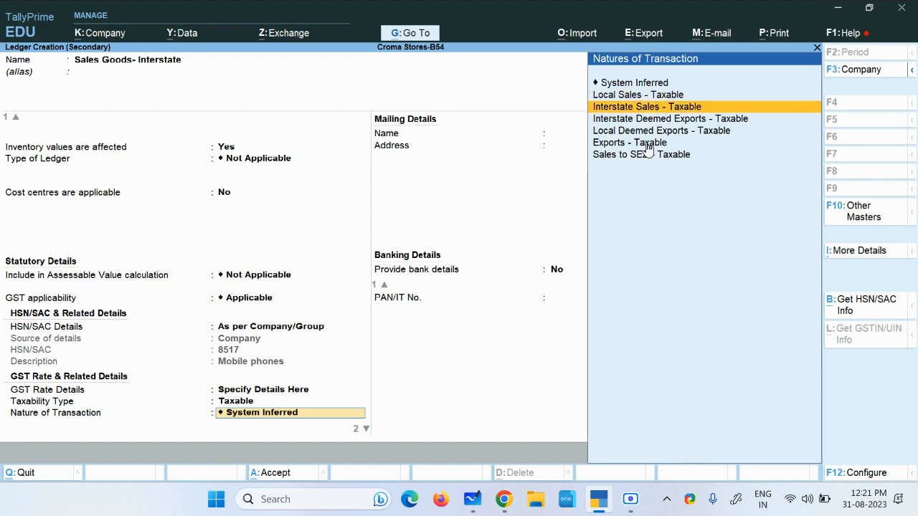
key("Down")
key("Return")
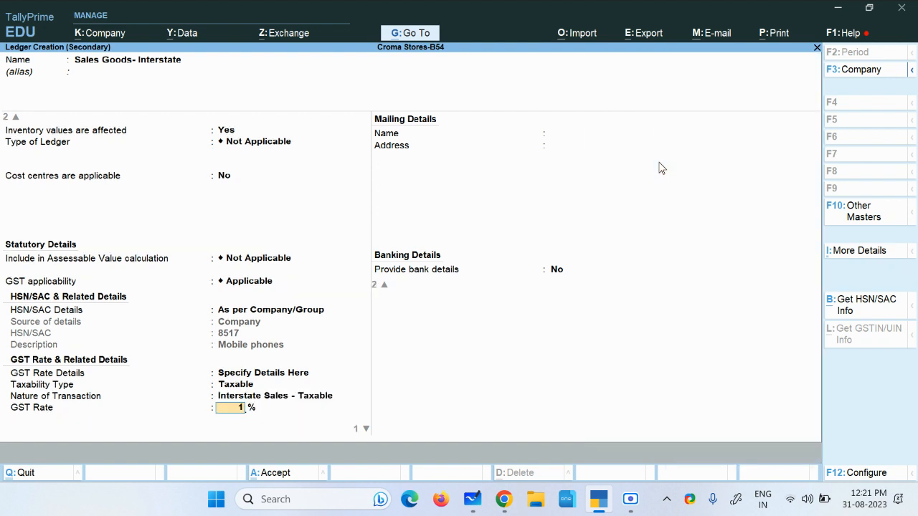
key("Return")
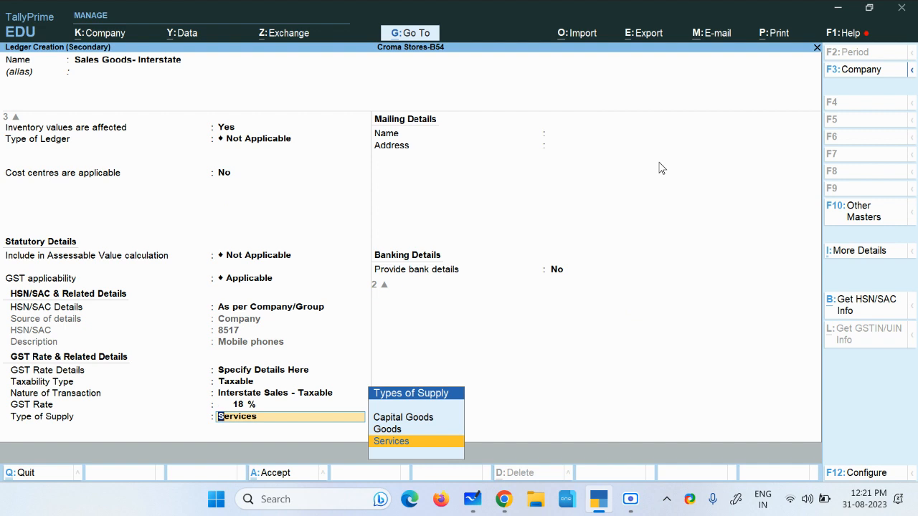
key("Up")
key("Return")
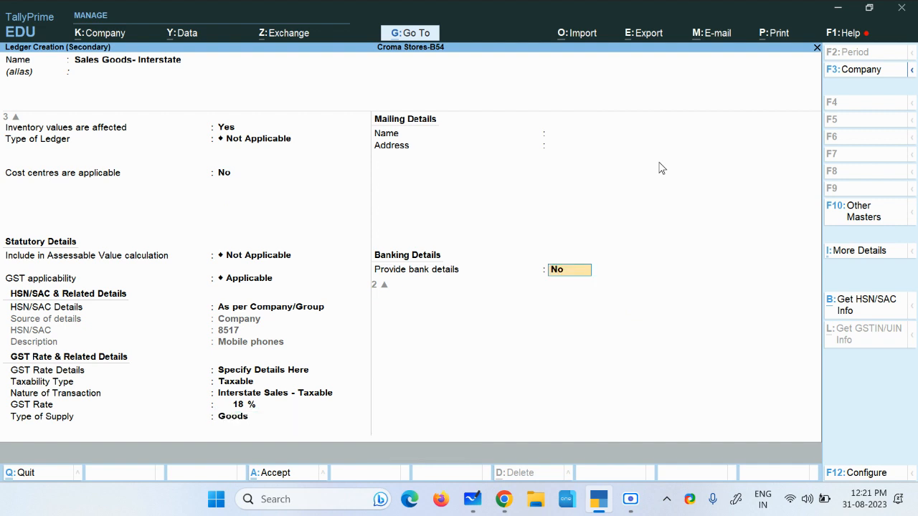
left_click(630, 499)
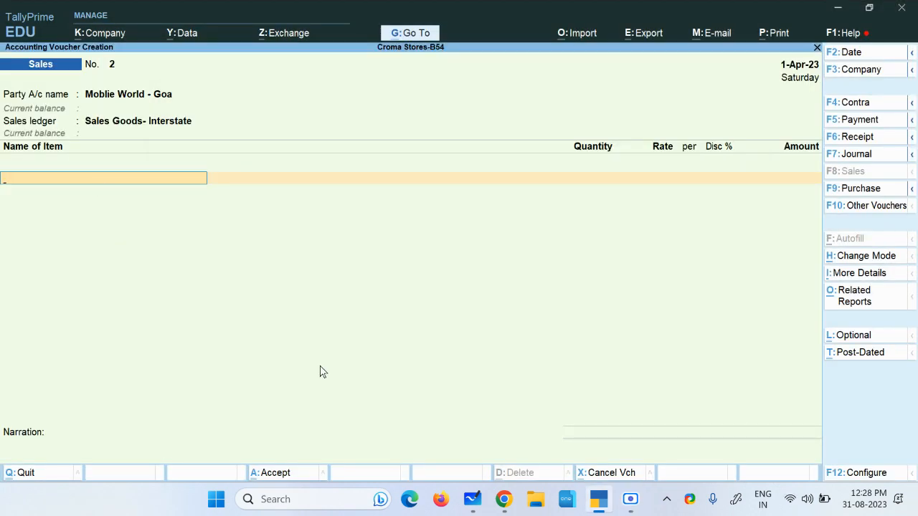
Step: Copy the item name Samsung S1 from sale 13 in the Chrome PDF into a new TallyPrime stock item
mouse_move(504, 499)
left_click(344, 415)
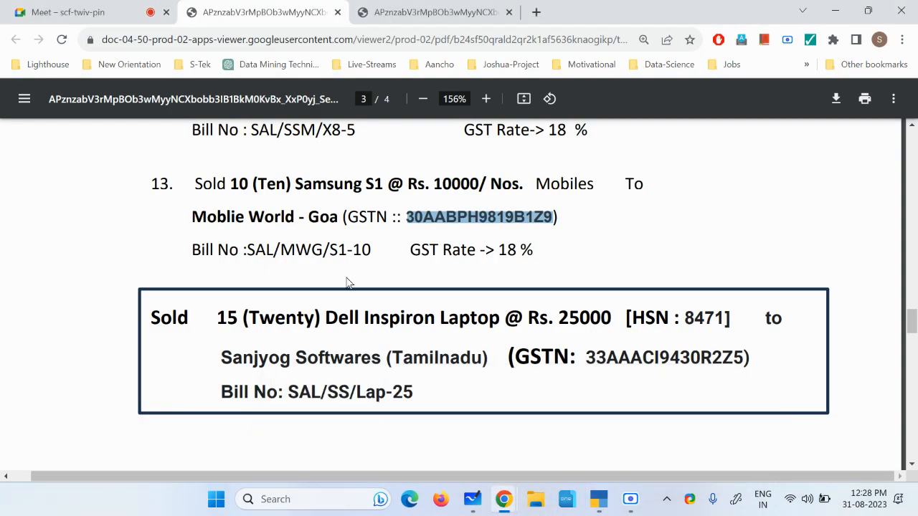
left_click_drag(294, 184, 382, 185)
key("ctrl+c")
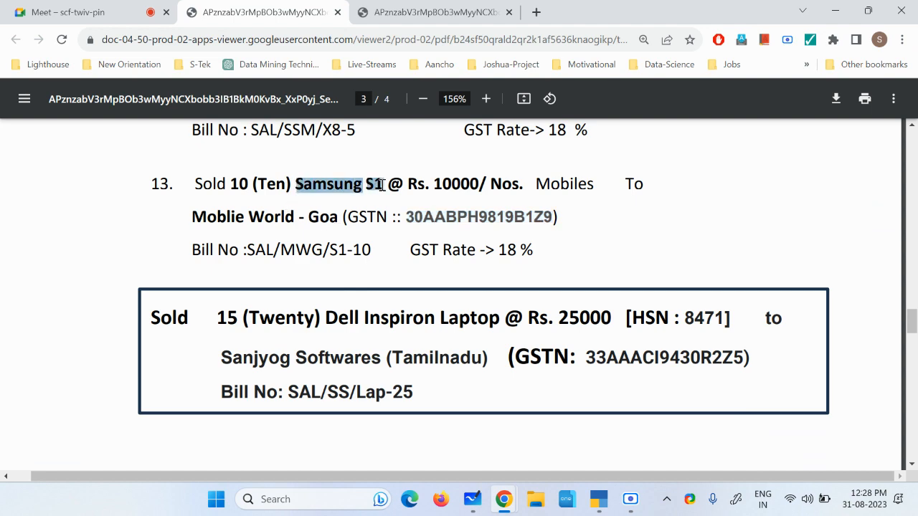
key("alt+Tab")
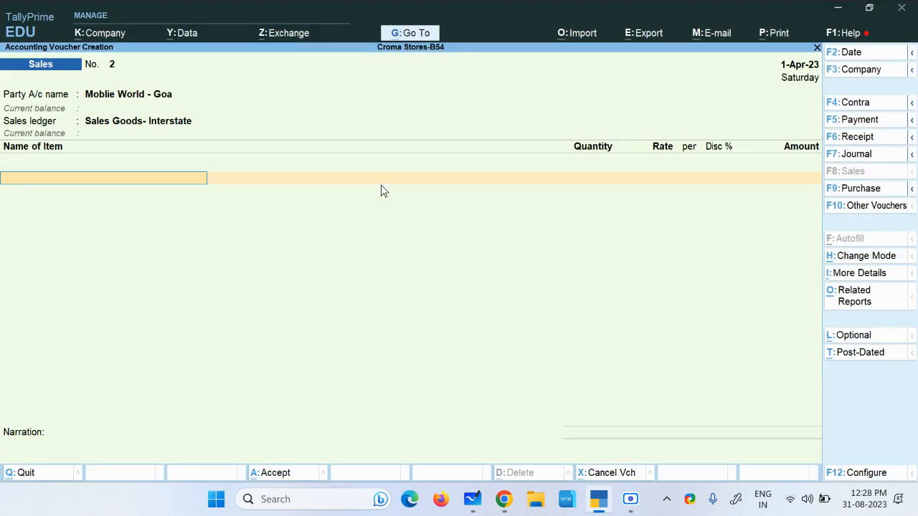
key("alt+c")
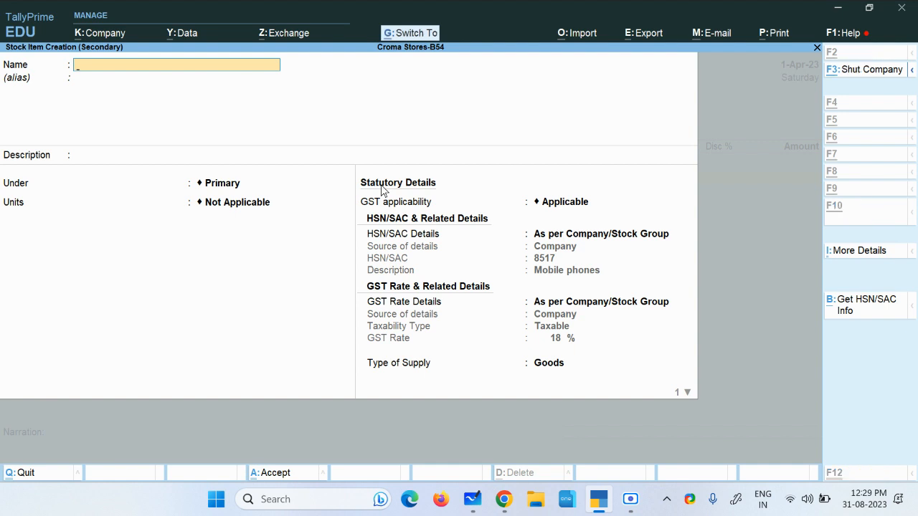
key("ctrl+v")
key("Return")
Step: Place the Samsung S1 stock item under the Smartphone group with nos as its unit and no alternate unit
key("Return")
key("Return")
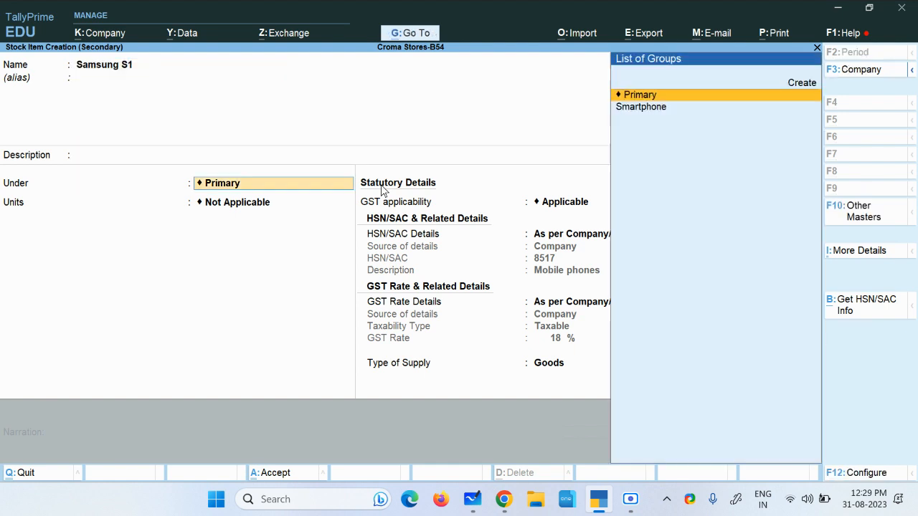
key("Down")
key("Return")
key("Down")
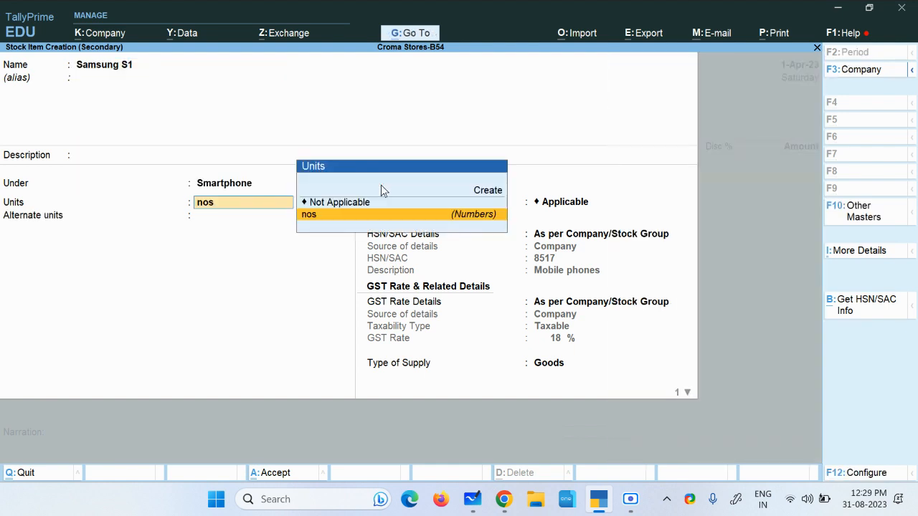
key("Return")
key("Return")
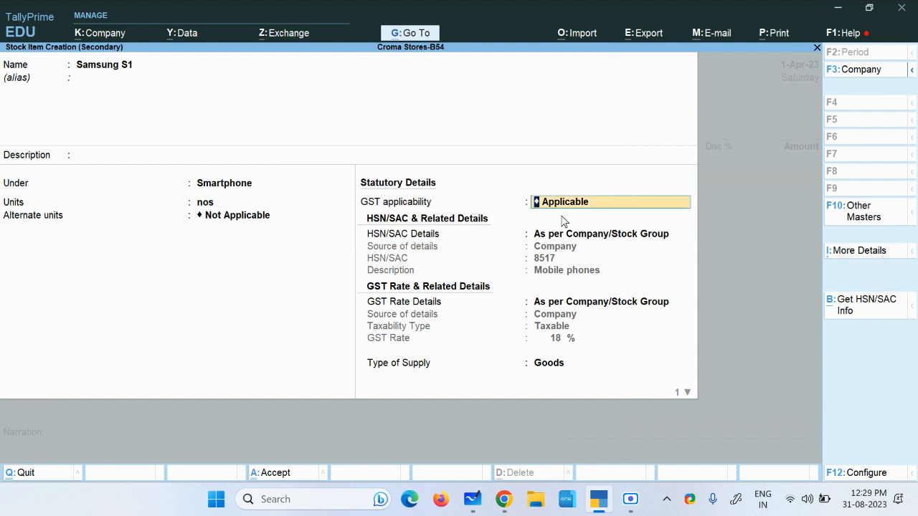
Step: Keep the item's HSN/SAC details As per Company/Stock Group, specify its GST rate as Taxable at 18 % for Goods, and save it
key("Return")
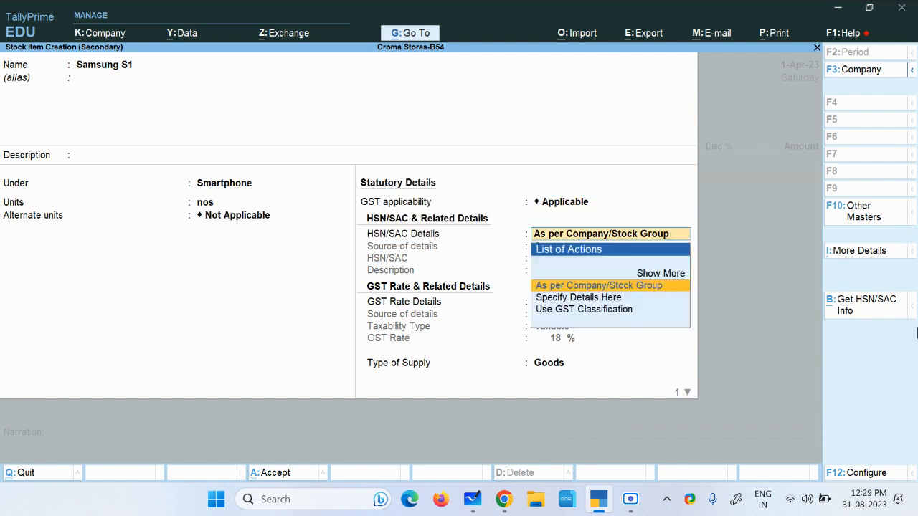
key("Return")
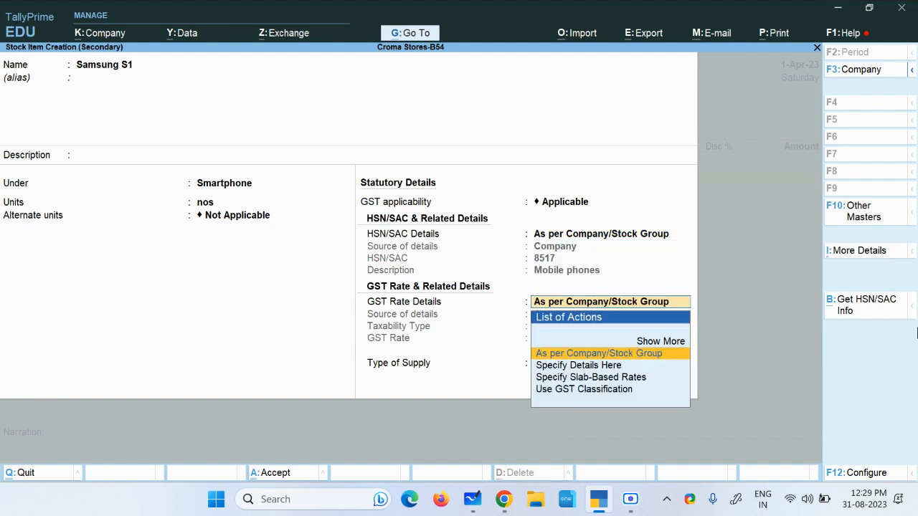
key("Down")
key("Return")
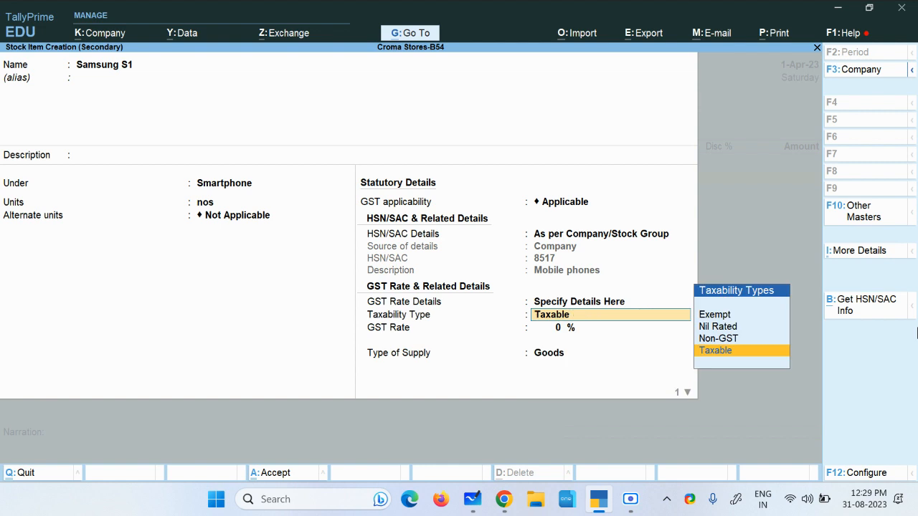
key("Return")
type("18")
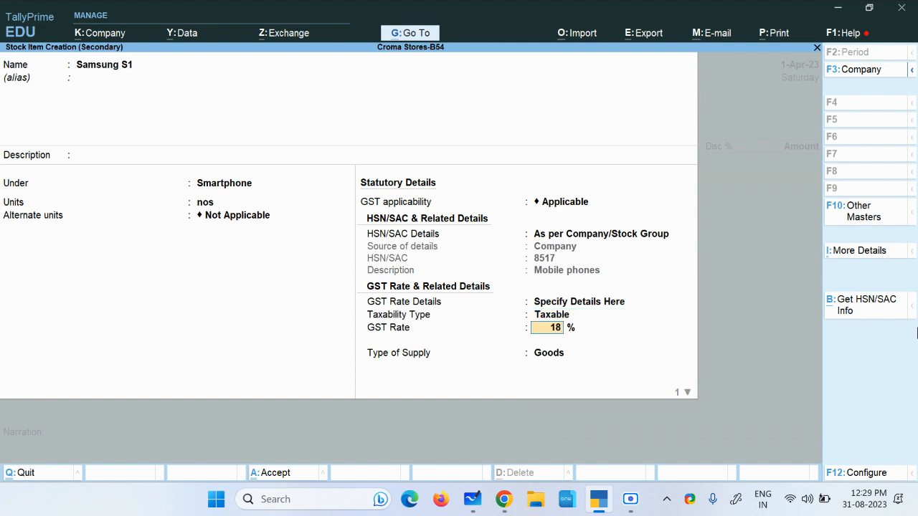
key("Return")
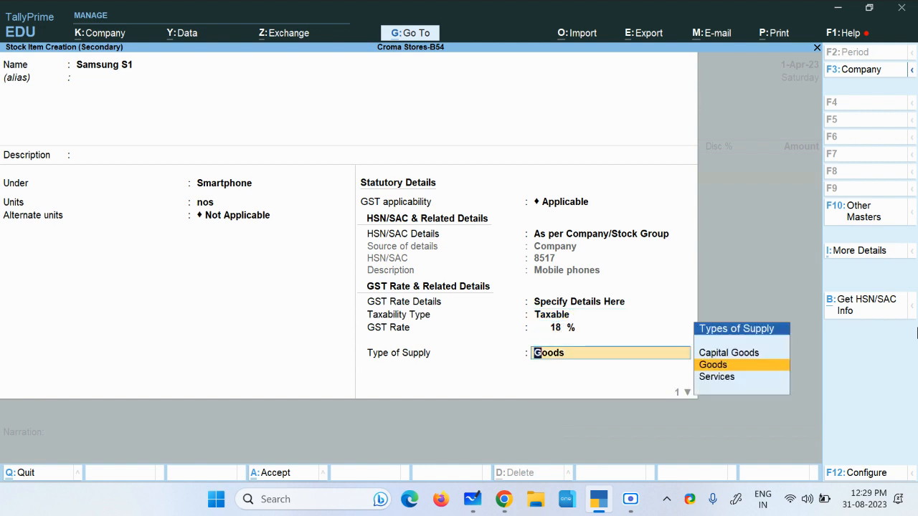
key("Return")
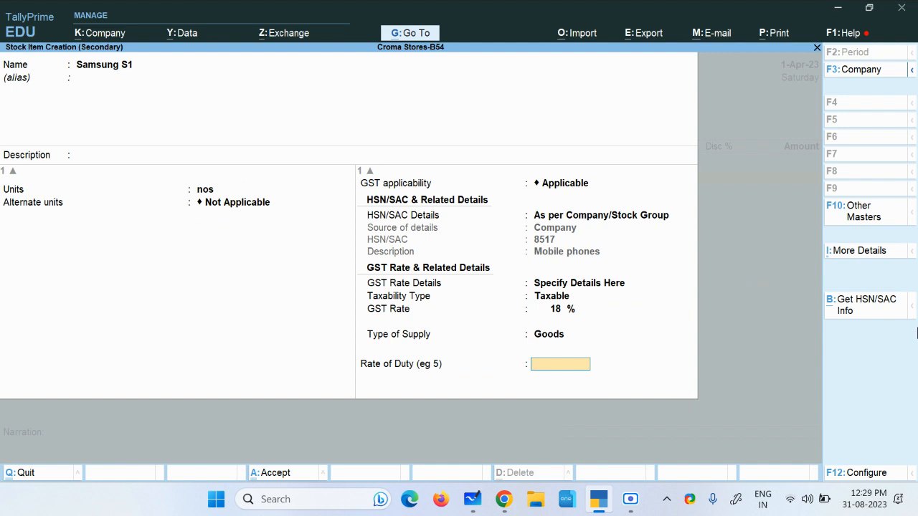
key("Return")
key("Return")
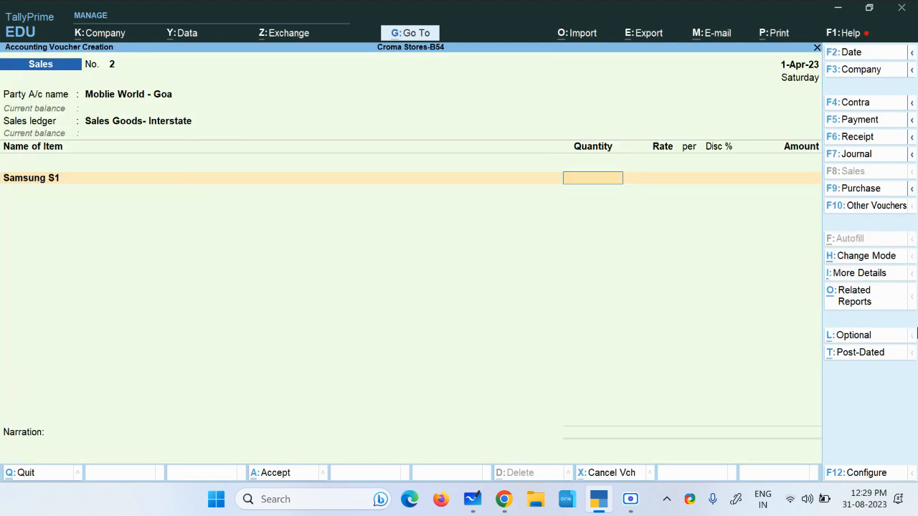
Step: Enter the Samsung S1 quantity of 10 nos at a rate of 10000 per nos, as given in sale 13 of the PDF
key("alt+Tab")
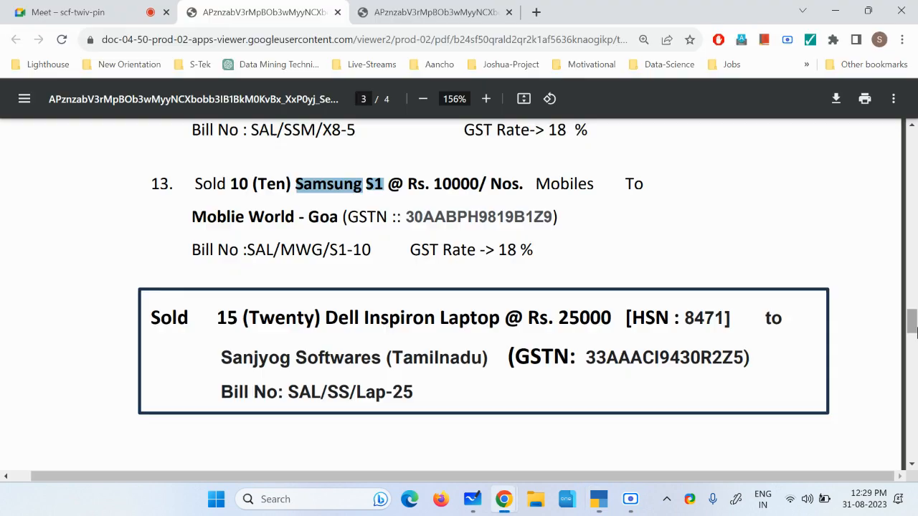
left_click(241, 183)
key("alt+Tab")
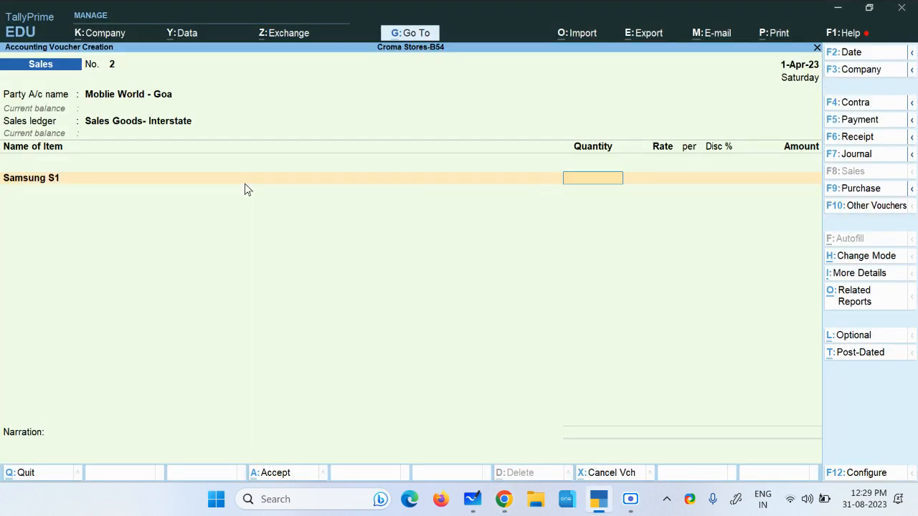
type("10")
key("Return")
key("alt+Tab")
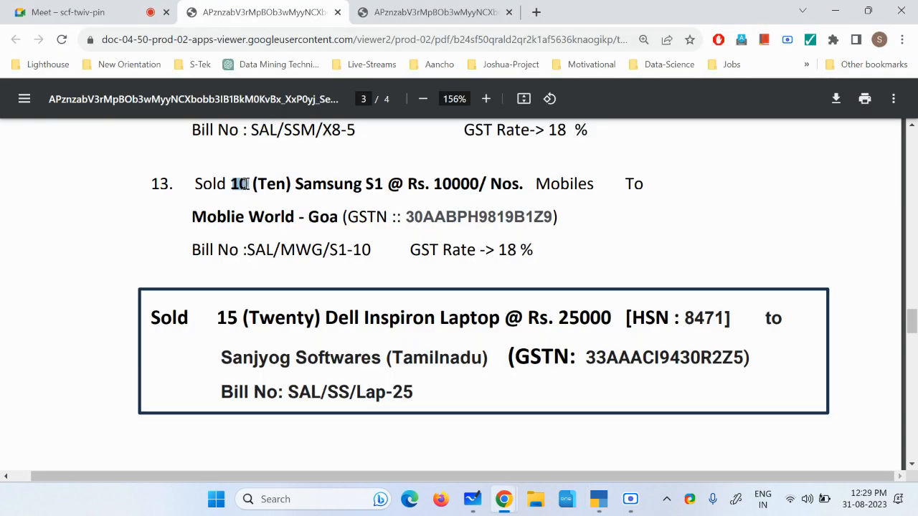
key("alt+Tab")
type("10000")
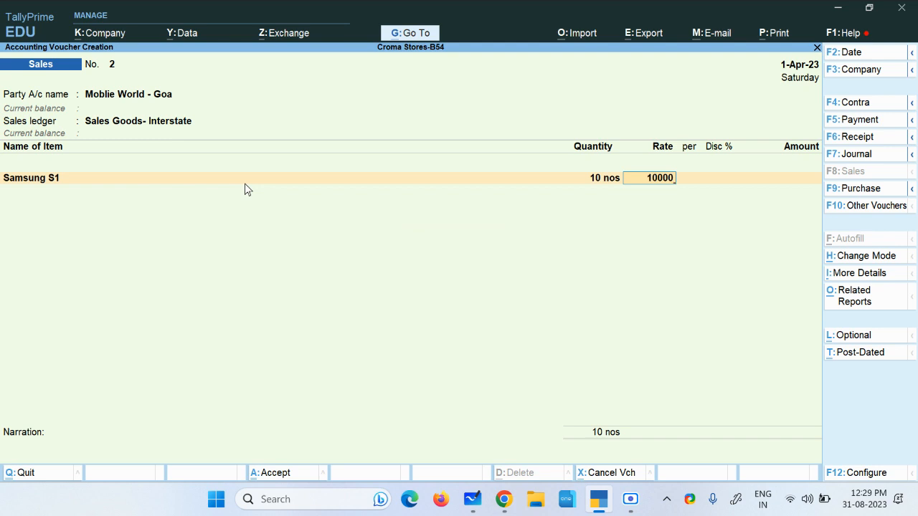
key("Return")
key("Return")
key("Return")
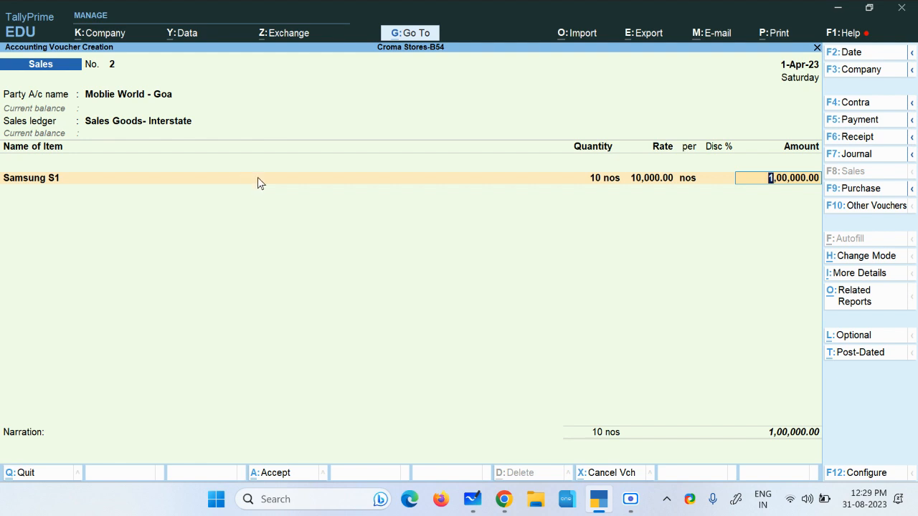
Step: Examine the voucher's GST - Tax Analysis in detailed view, including the IGST line, and return to the voucher
left_click(852, 300)
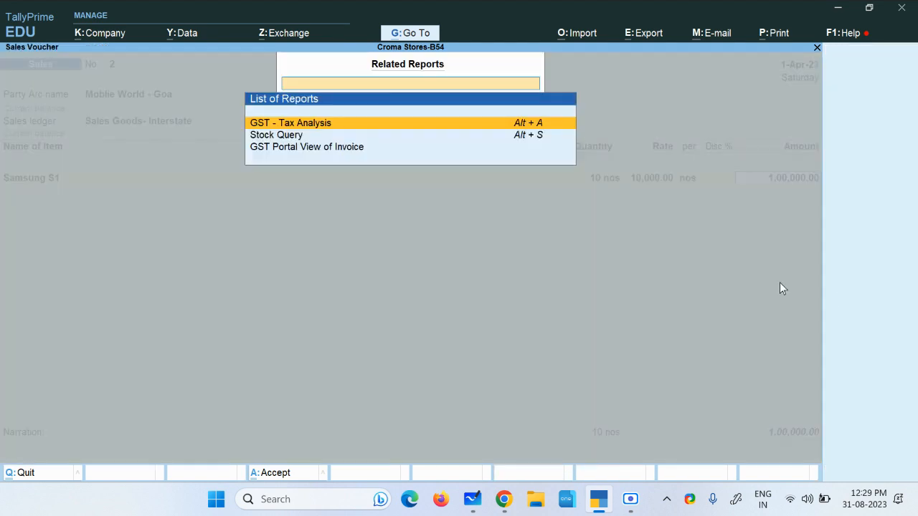
left_click(308, 126)
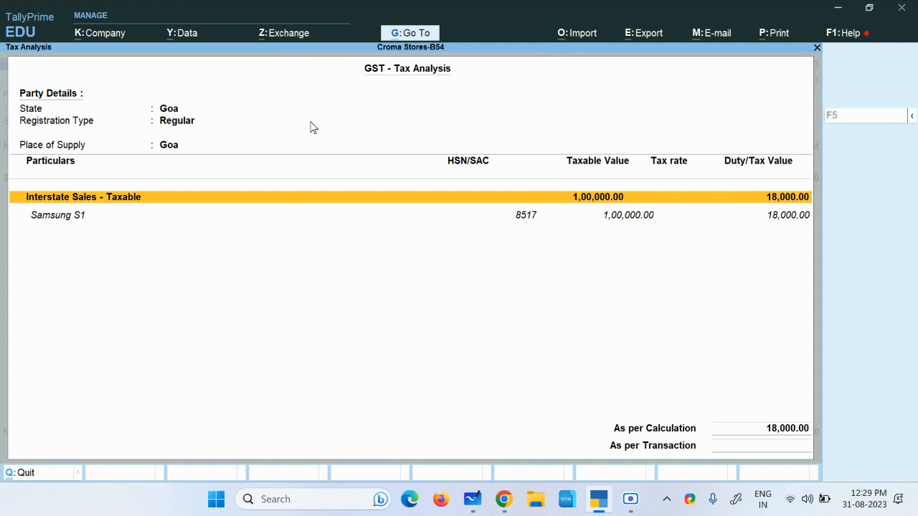
left_click(910, 116)
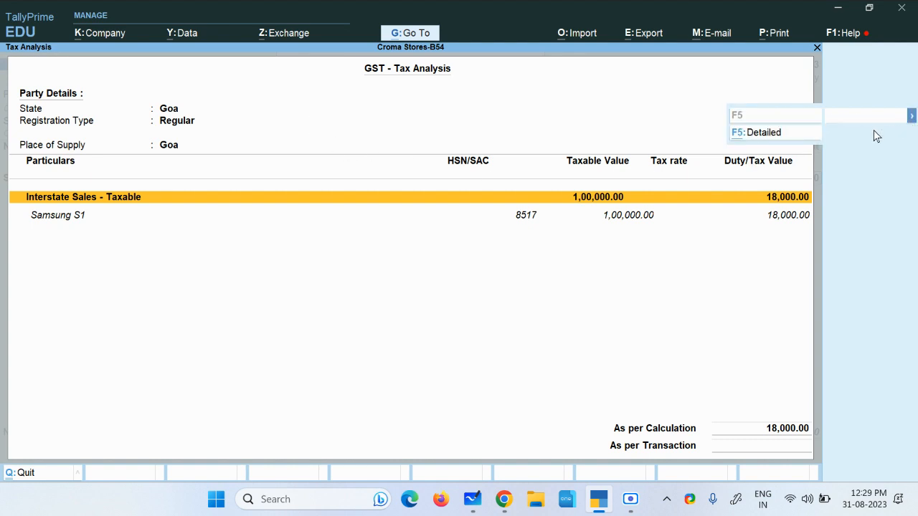
left_click(773, 137)
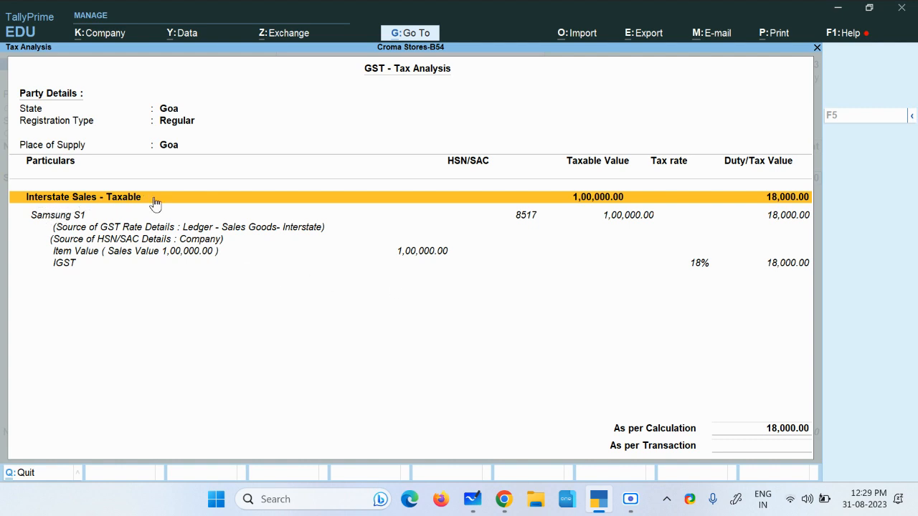
left_click(72, 265)
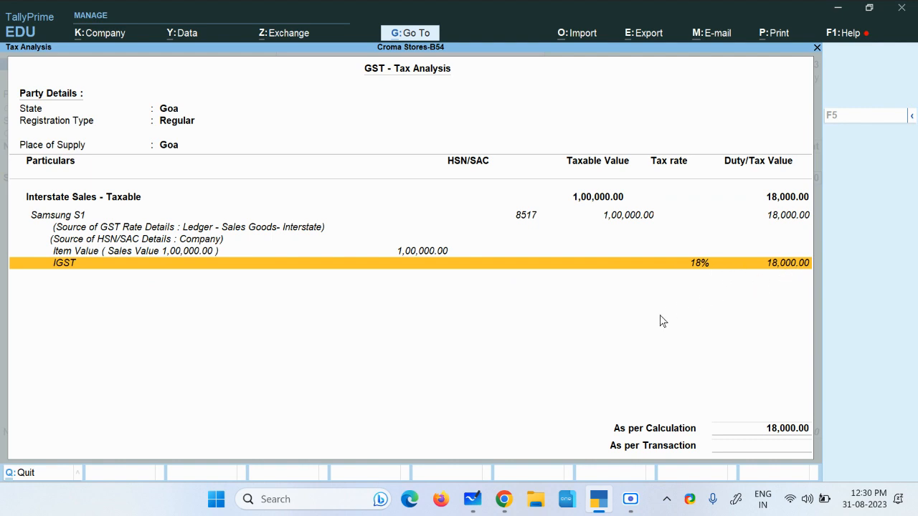
key("Escape")
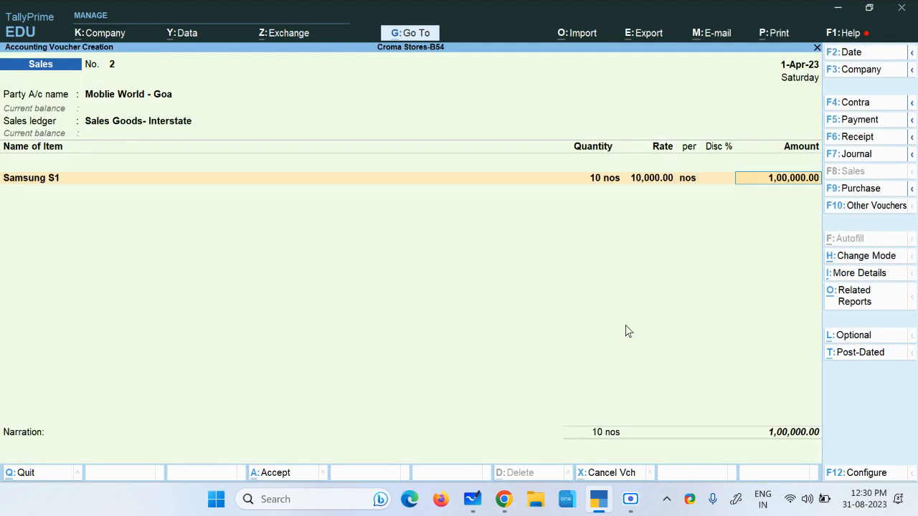
Step: Finish the item list and create a new ledger named Output IGST @ 18% under Duties & Taxes
key("Return")
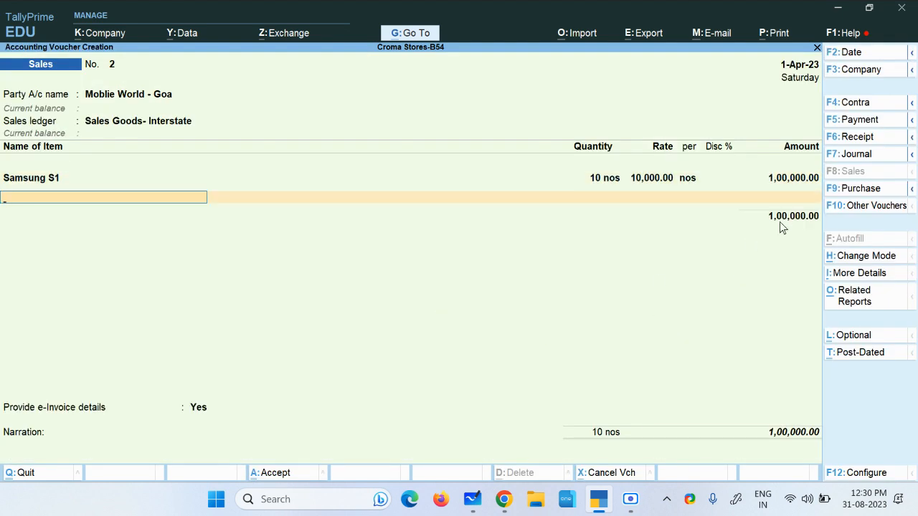
key("Return")
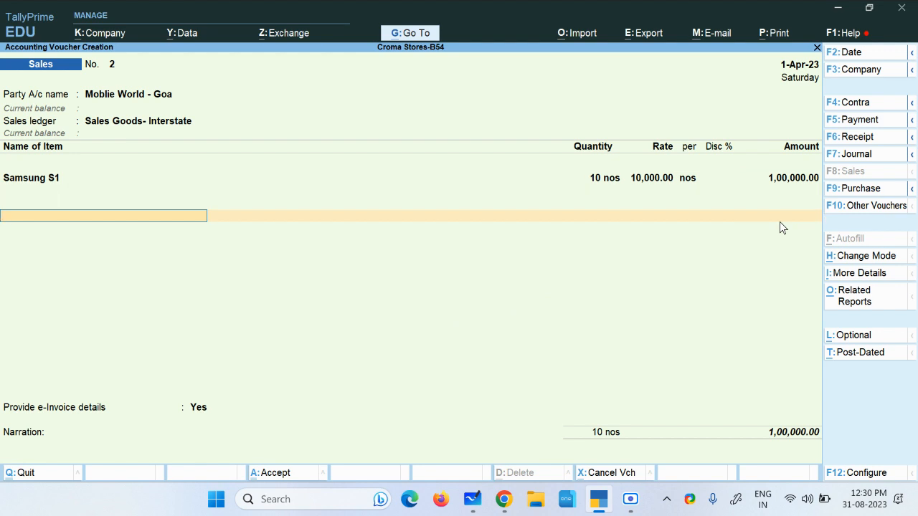
key("alt+c")
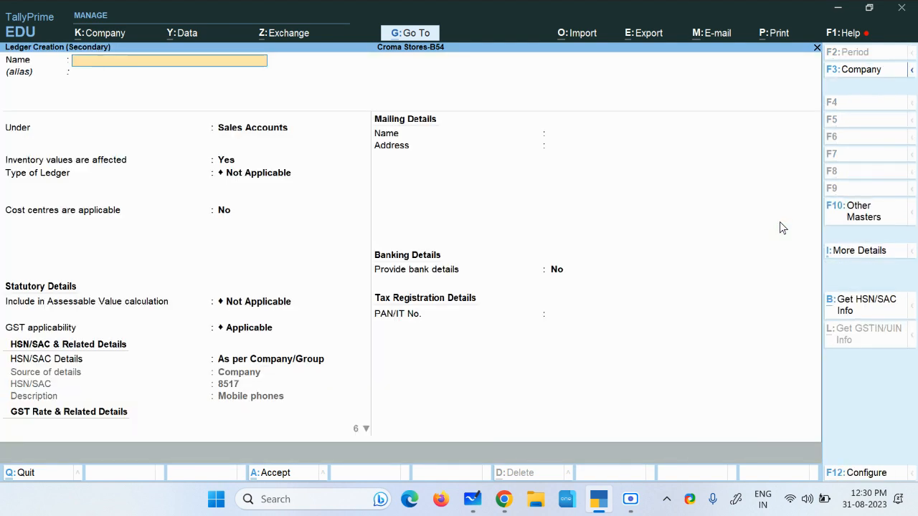
type("Output IGST @")
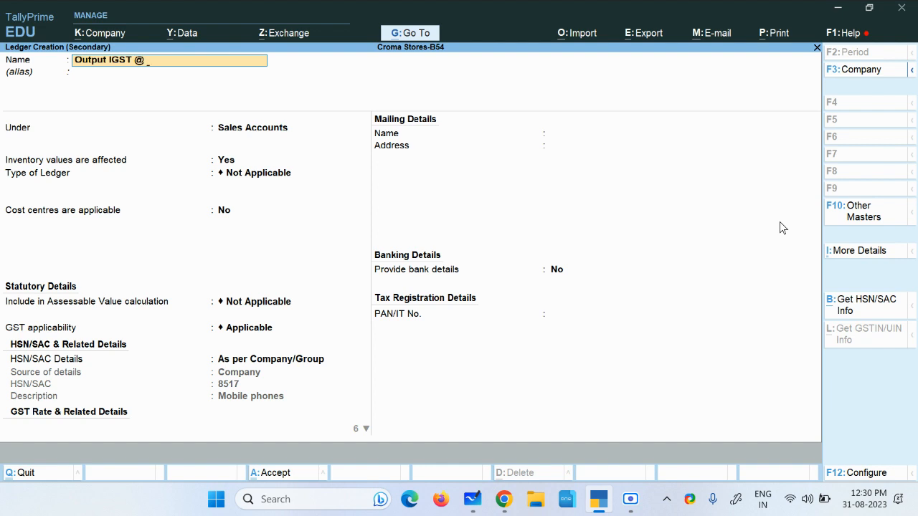
type(" 18%")
key("Return")
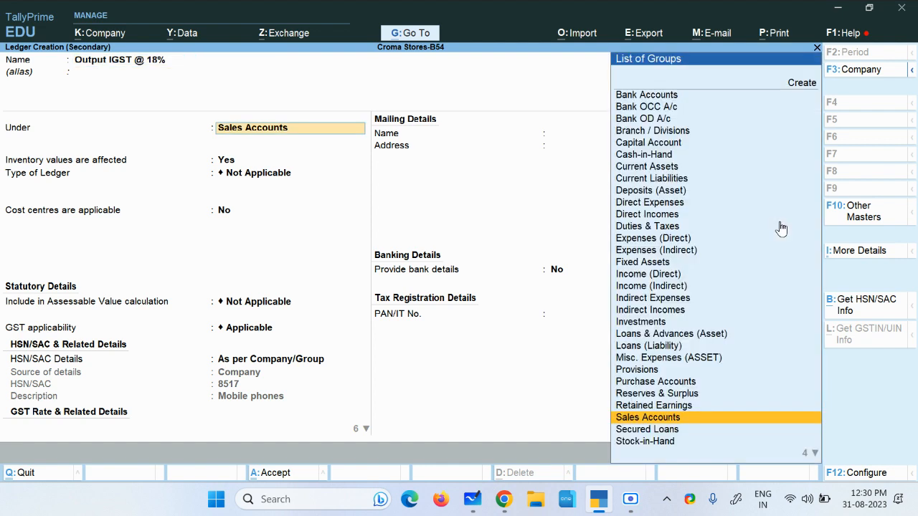
key("BackSpace")
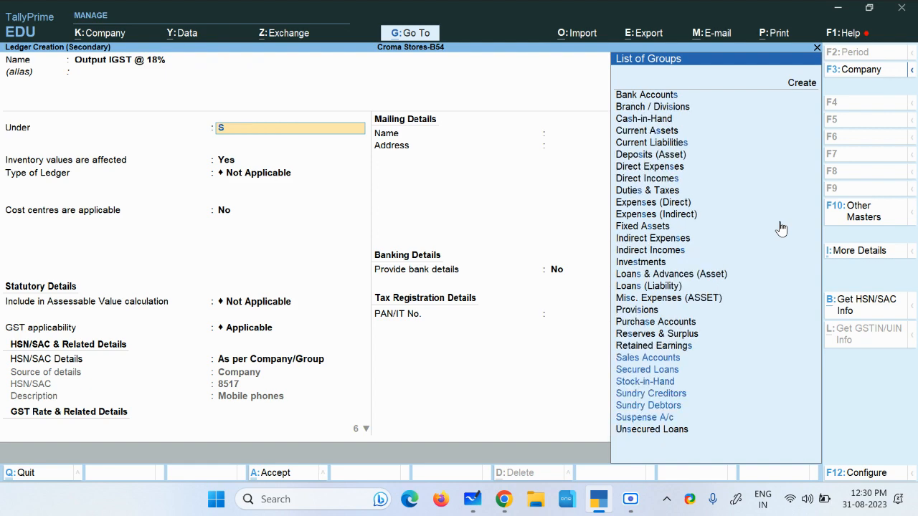
type("Du")
key("Return")
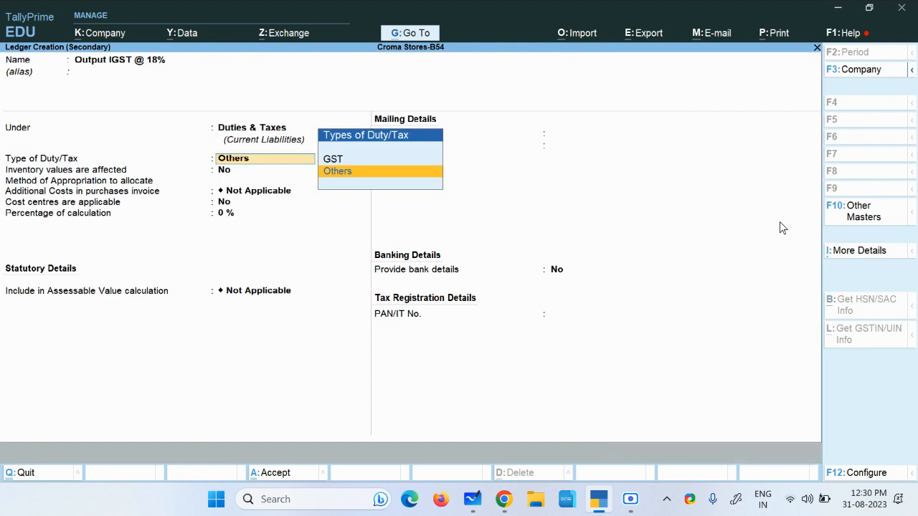
Step: Set the Output IGST ledger's duty type to GST, tax type to IGST and percentage of calculation to 18 %
key("Up")
key("Return")
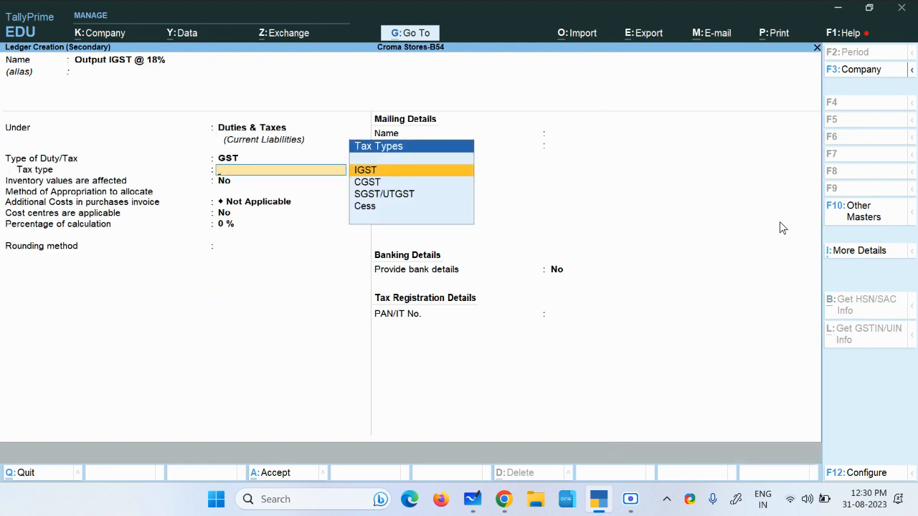
key("Return")
key("Return")
key("Return")
key("Return")
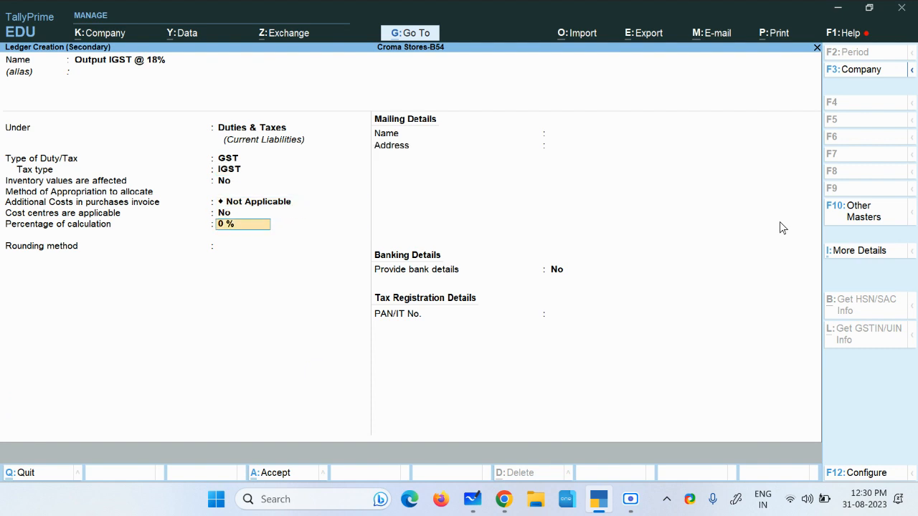
type("18")
key("Return")
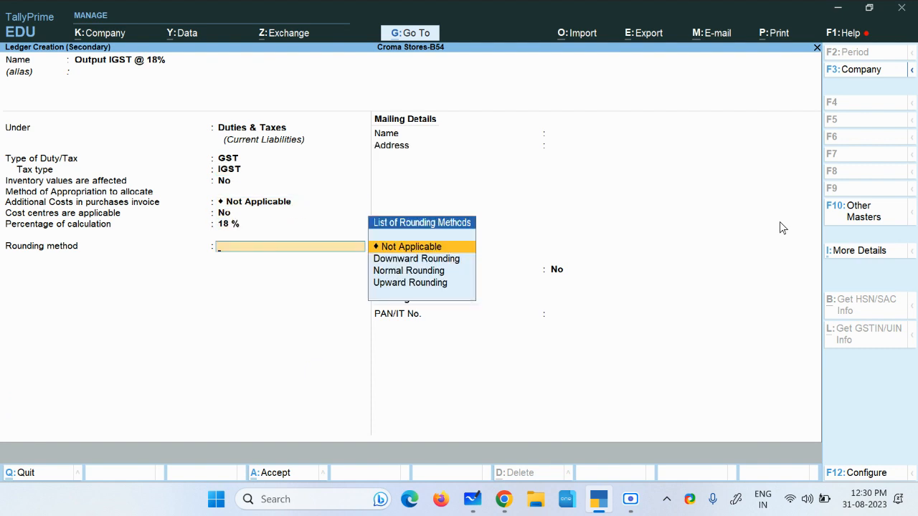
Step: Keep the rounding method as Not Applicable and save the Output IGST @ 18% ledger into the voucher
key("Return")
key("Return")
key("Return")
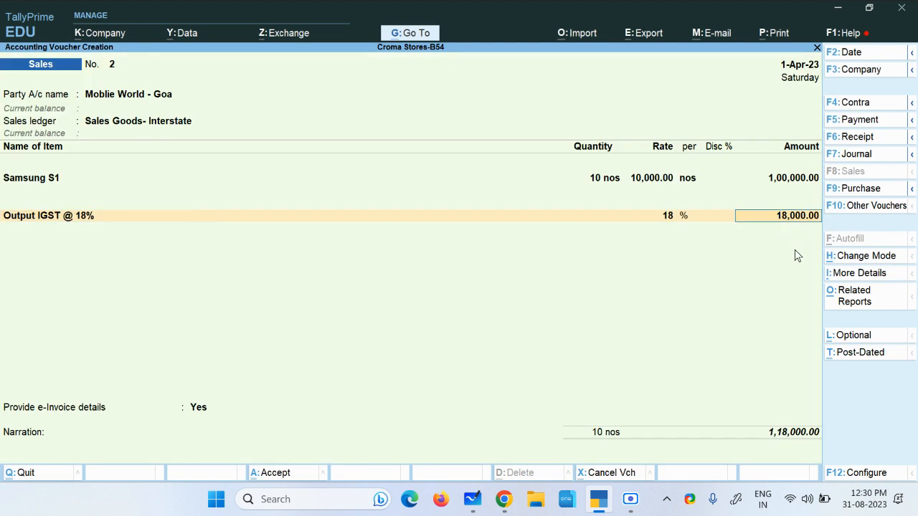
Step: Accept the Output IGST line and set Provide e-Invoice details to No for the Moblie World - Goa sale
key("Return")
key("Return")
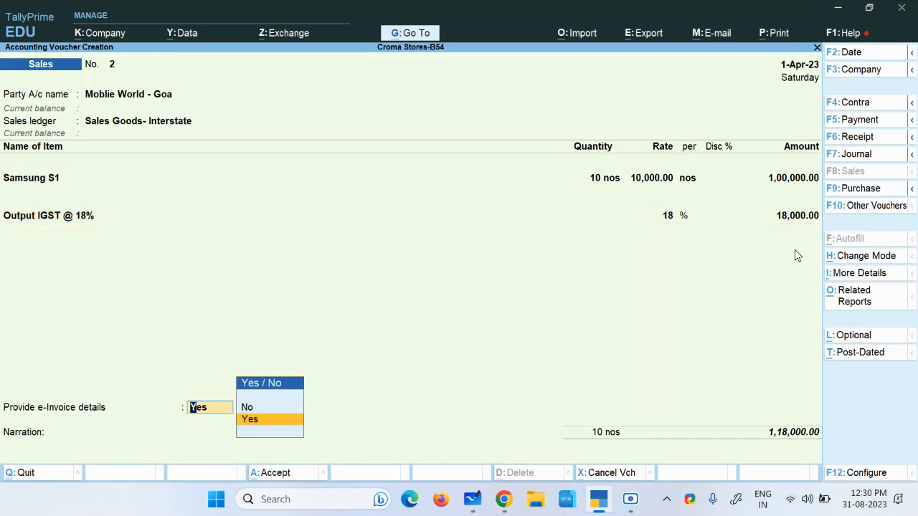
key("Up")
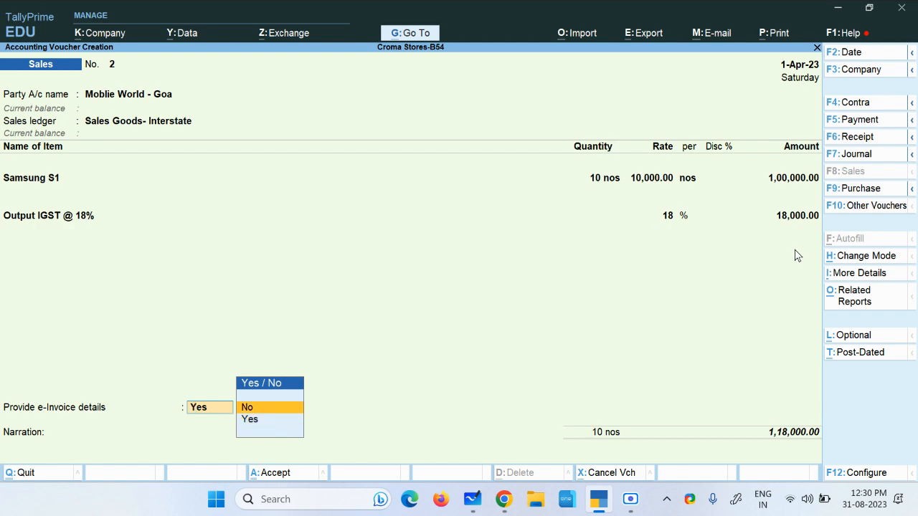
key("Return")
key("Return")
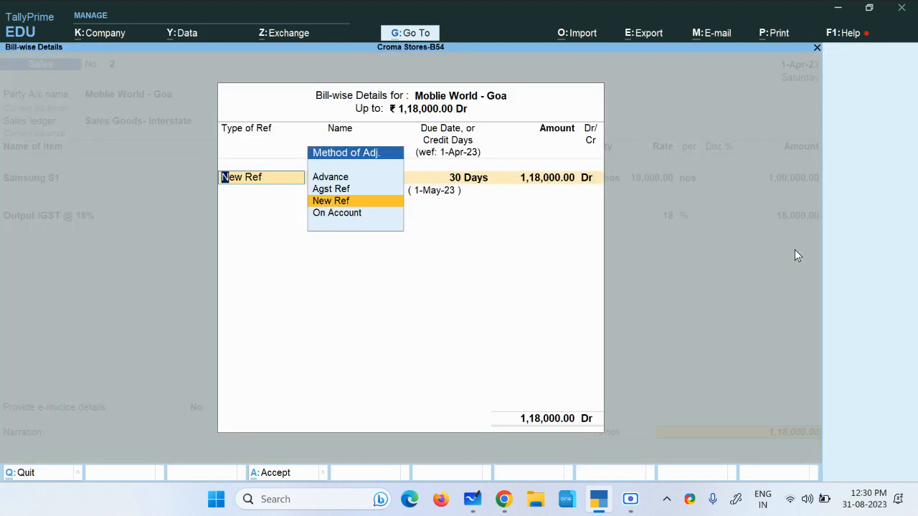
Step: Record the bill-wise details as New Ref SAL/MWG/S1-10, copied from sale 13 of the PDF, accepting the credit days and amount
key("Return")
key("alt+Tab")
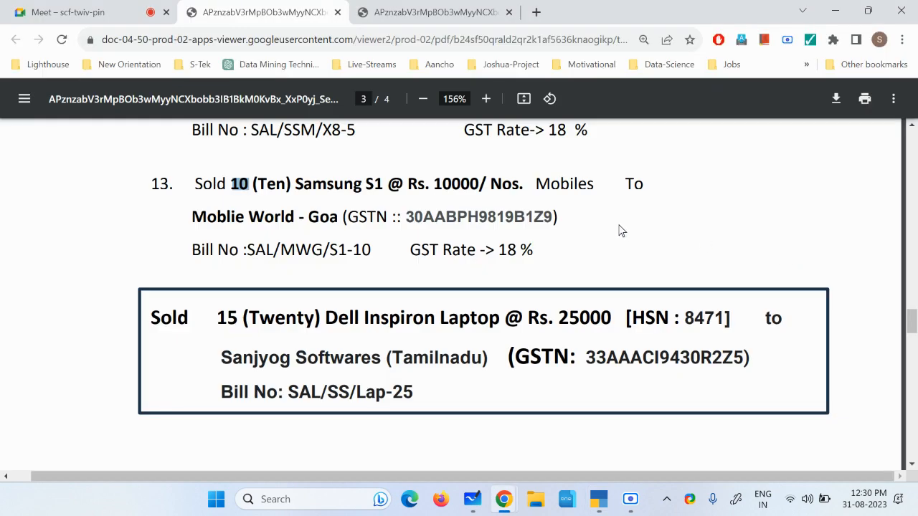
left_click_drag(251, 251, 370, 250)
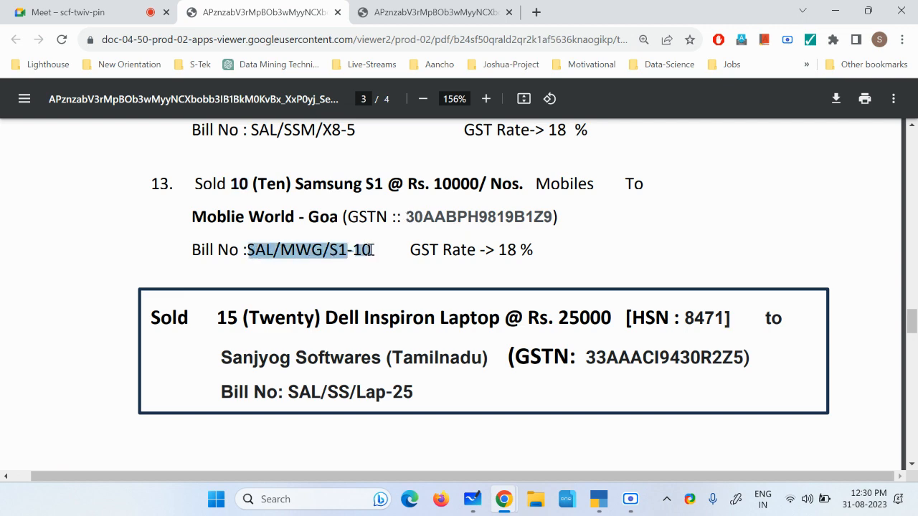
key("ctrl+c")
key("alt+Tab")
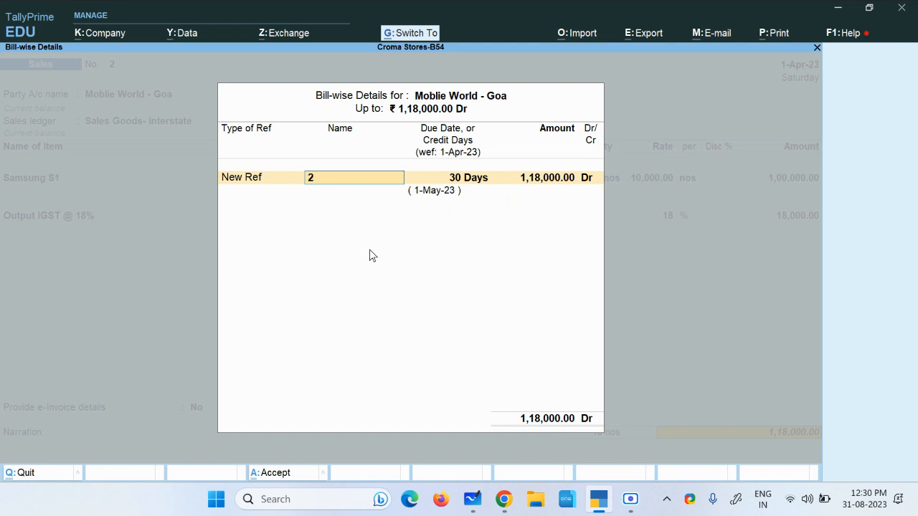
key("ctrl+alt+v")
key("Return")
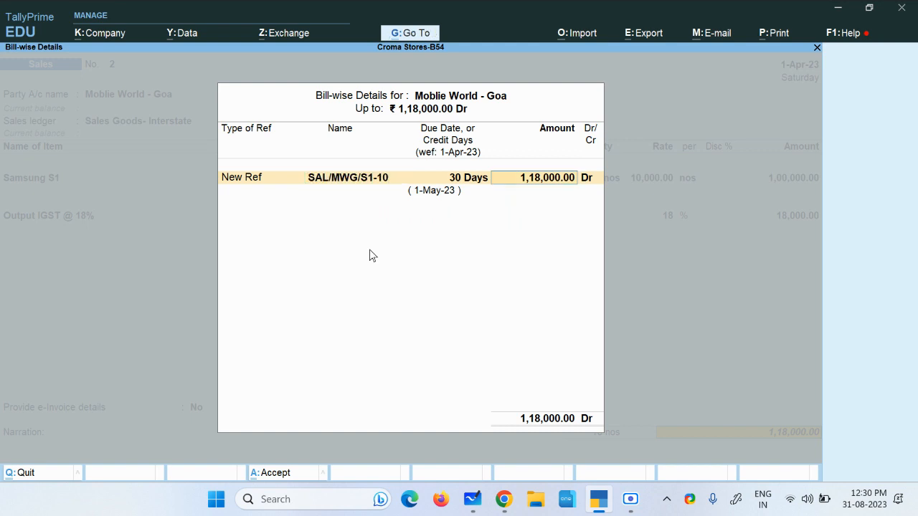
key("Return")
key("Return")
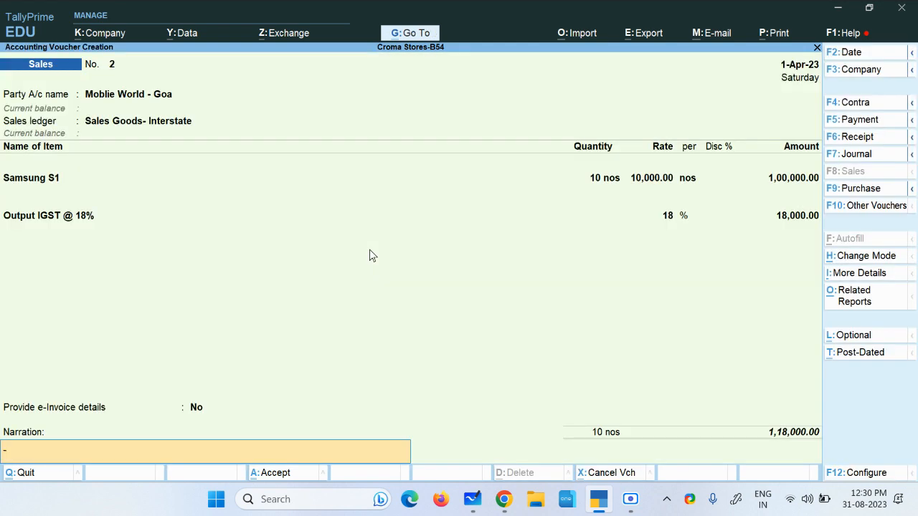
Step: Save the sales voucher with a blank narration and decline generating the e-Invoice
key("Return")
key("Return")
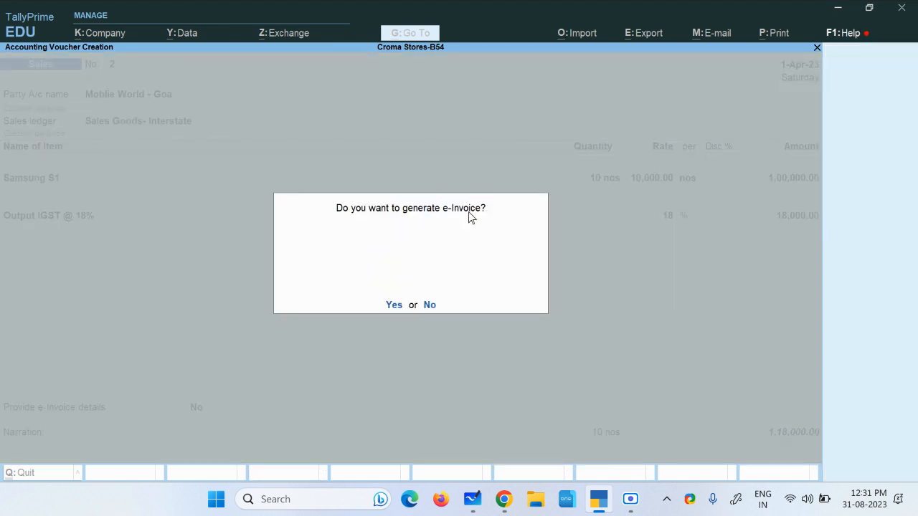
left_click(429, 305)
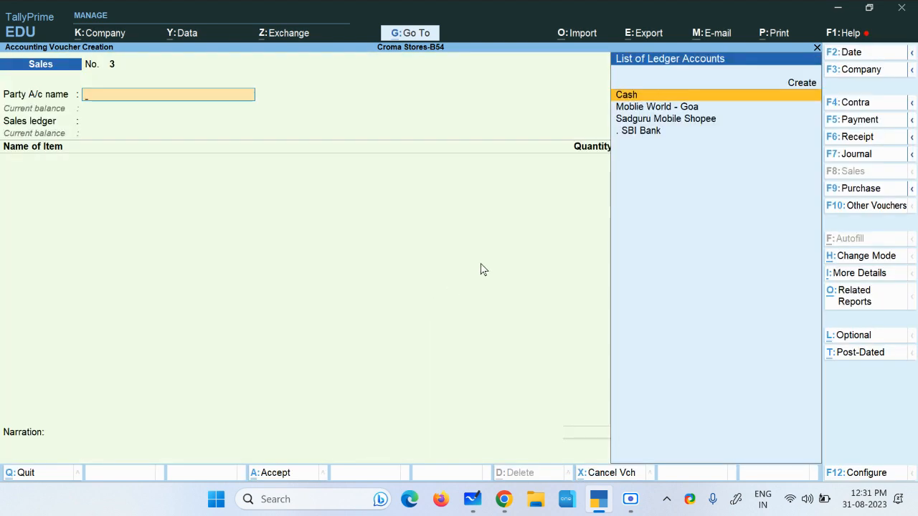
Step: Find and open the GSTR-1 report
left_click(413, 33)
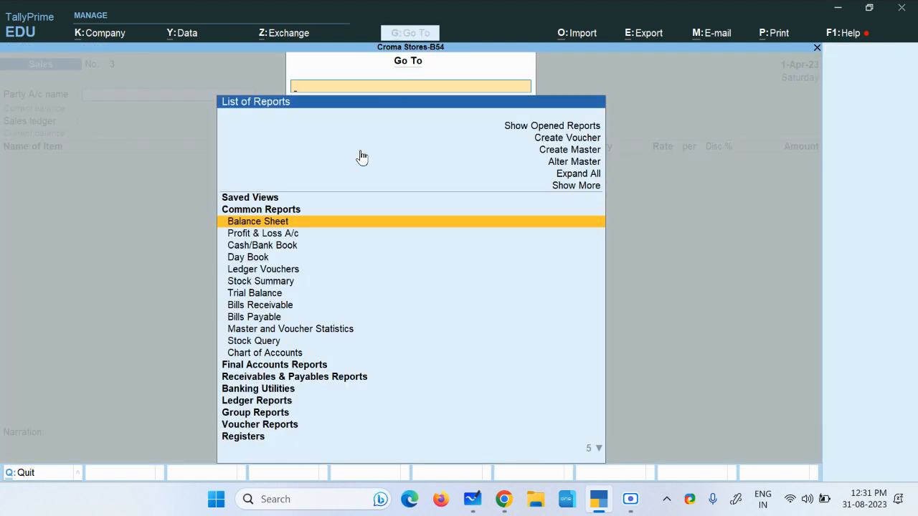
type("Gstr")
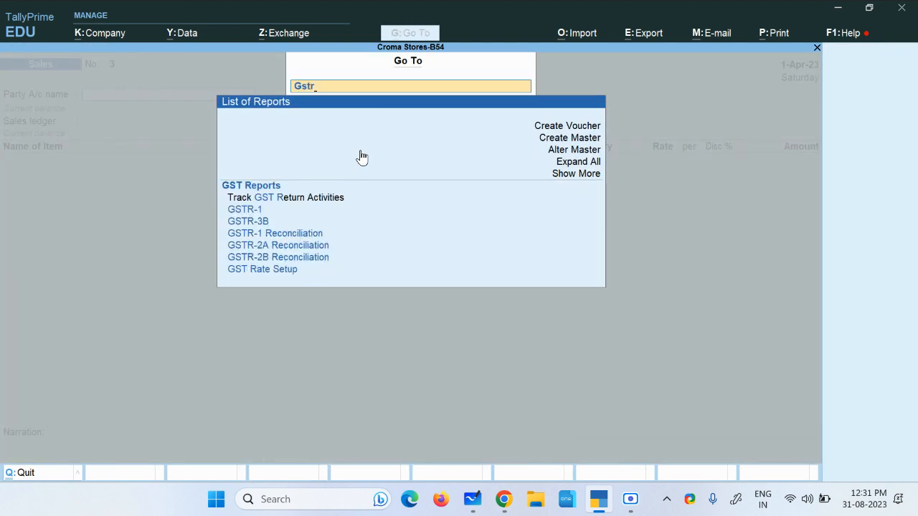
key("Down")
key("Down")
key("Down")
key("Return")
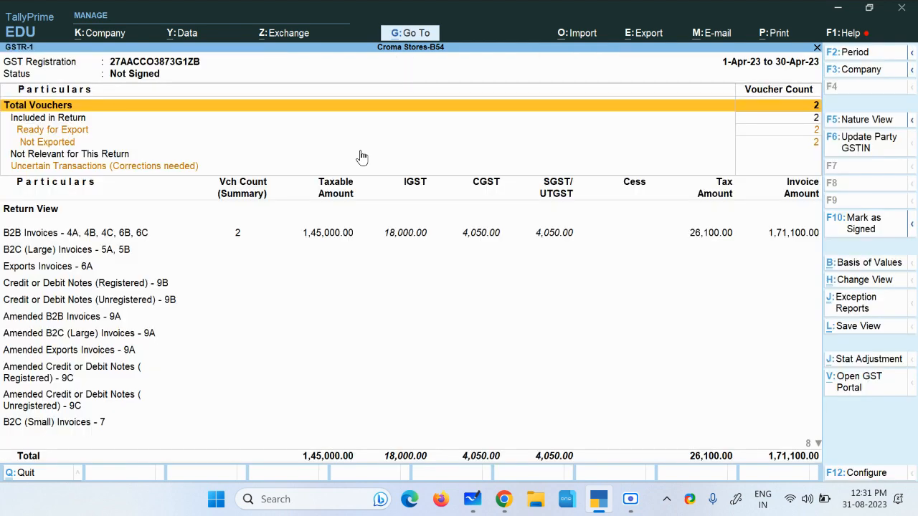
Step: Examine the B2B Invoices party breakdown in GSTR-1, including the IGST for Moblie World - Goa, and return to voucher entry
left_click(86, 238)
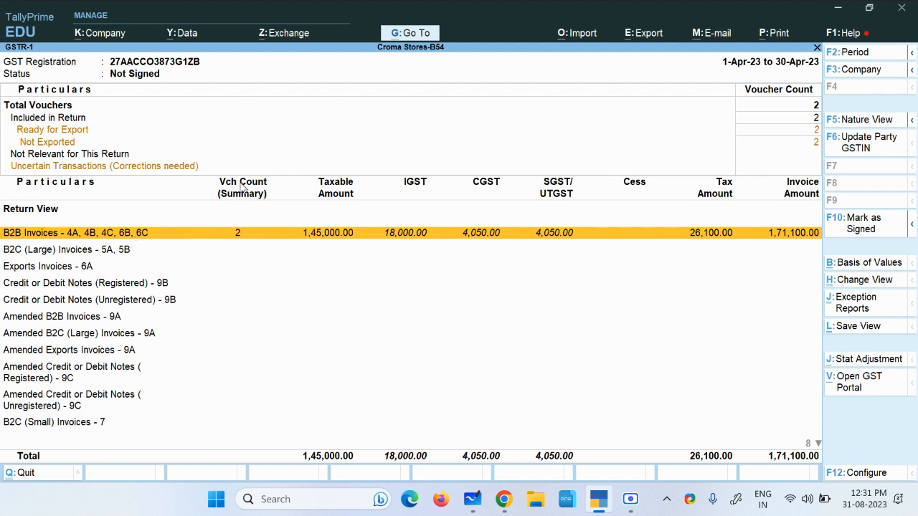
key("Return")
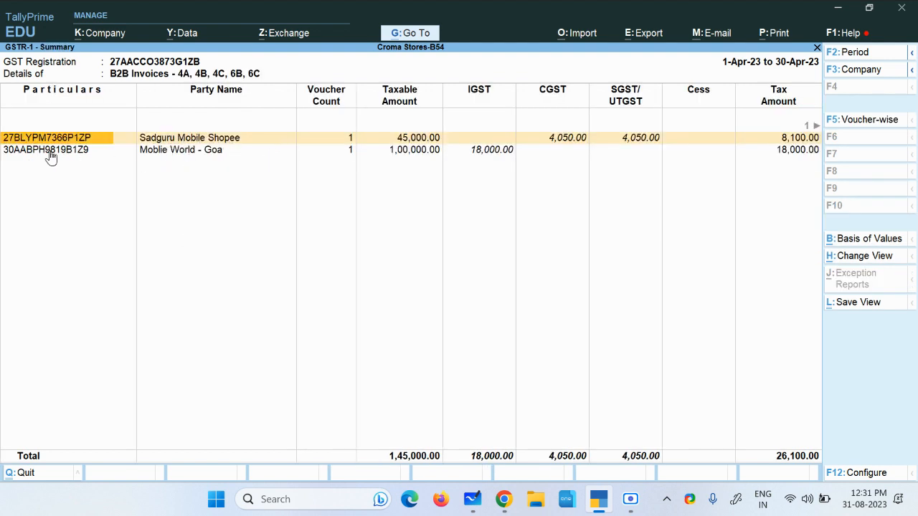
left_click(162, 152)
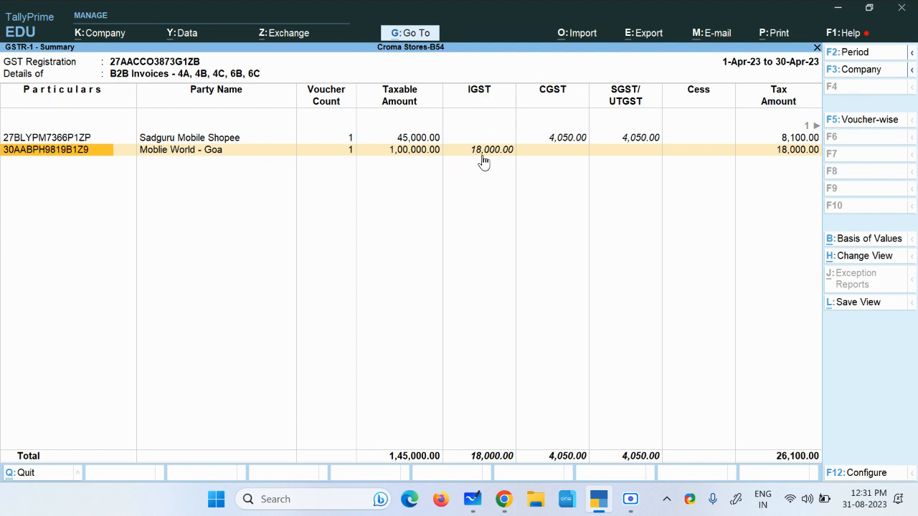
key("Escape")
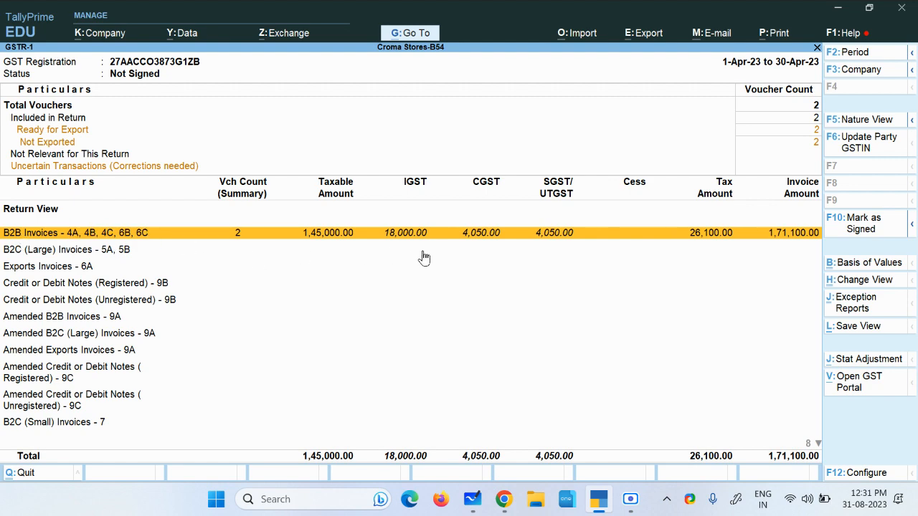
left_click(632, 502)
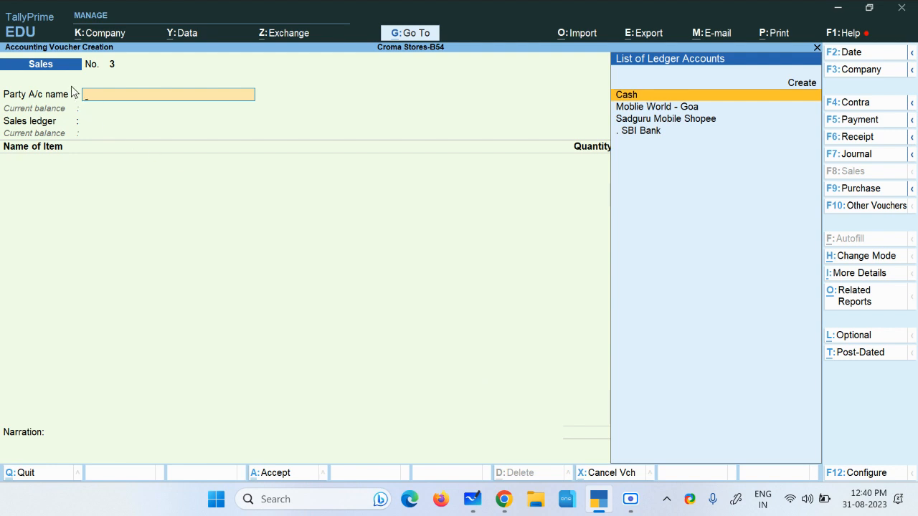
Step: Create a new party ledger named Sanjyog Softwares-Japan, taking the company name from the PDF
key("alt+Tab")
key("Tab")
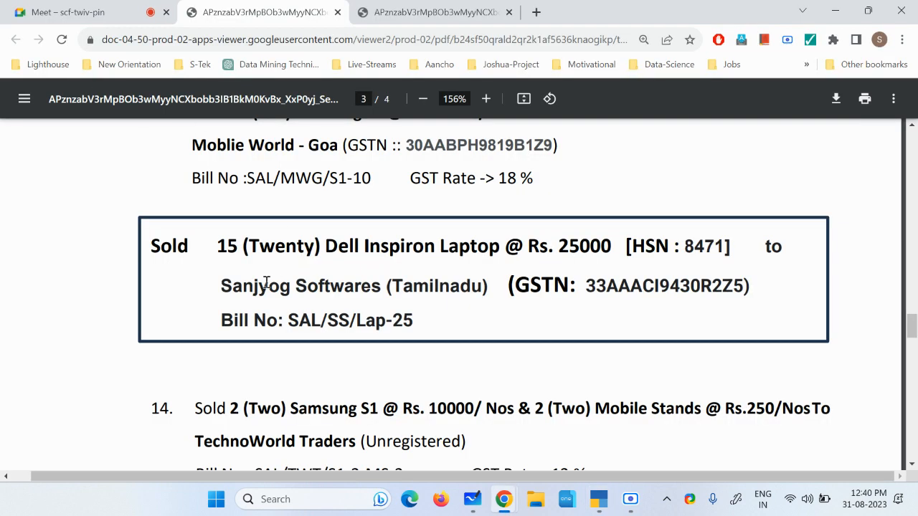
left_click_drag(221, 286, 377, 288)
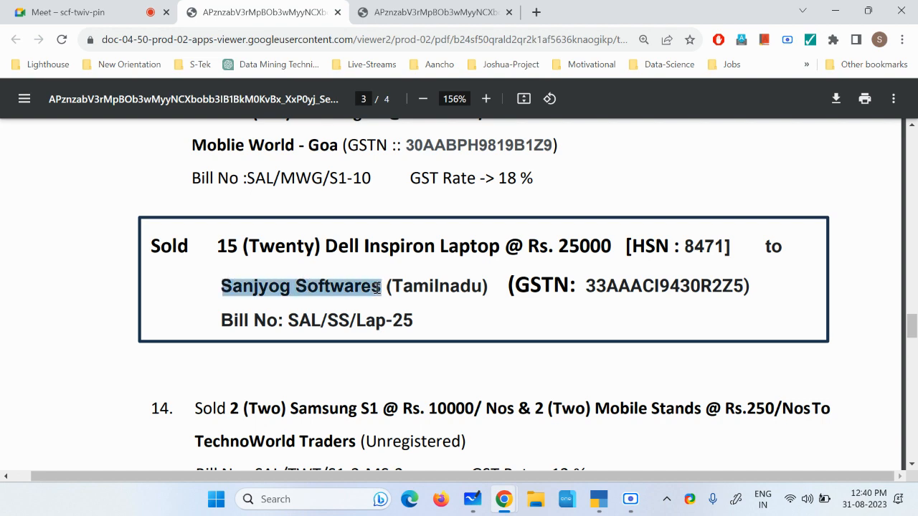
key("alt+Tab")
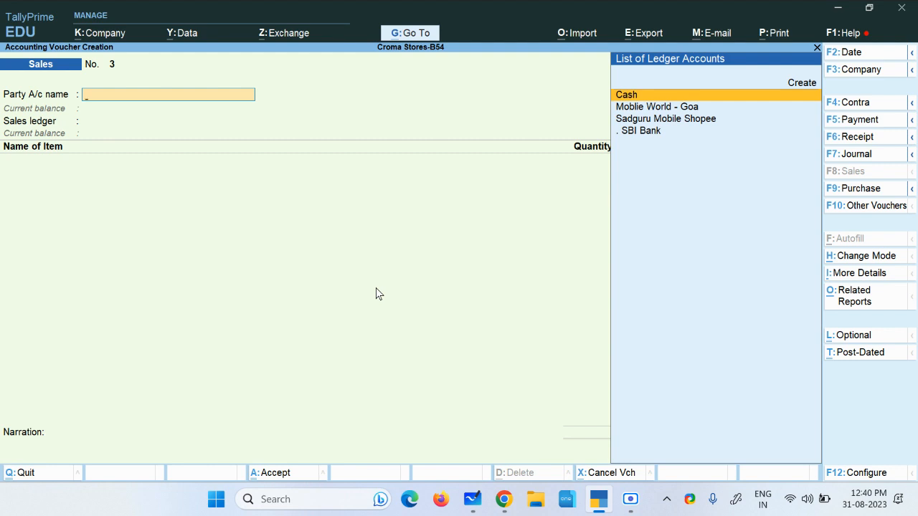
key("alt+c")
type("Sanjyog Softwares")
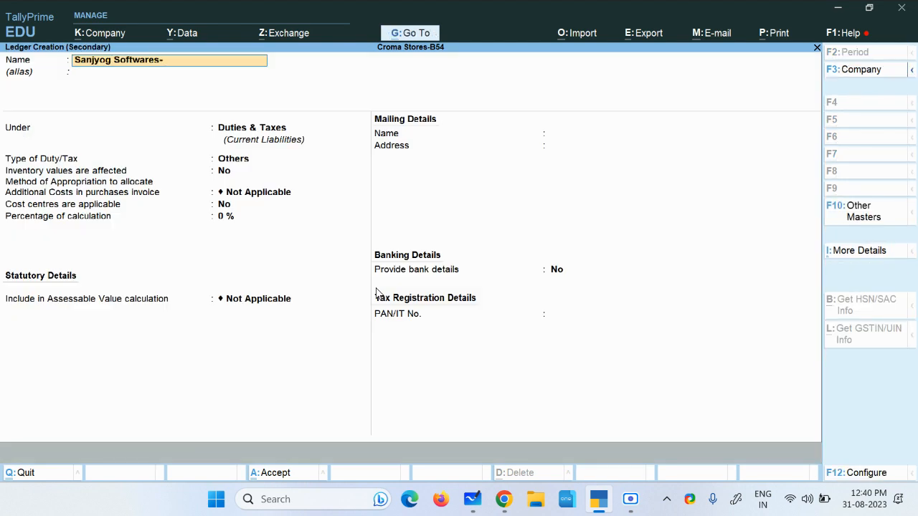
type("-Japan")
key("Return")
key("Return")
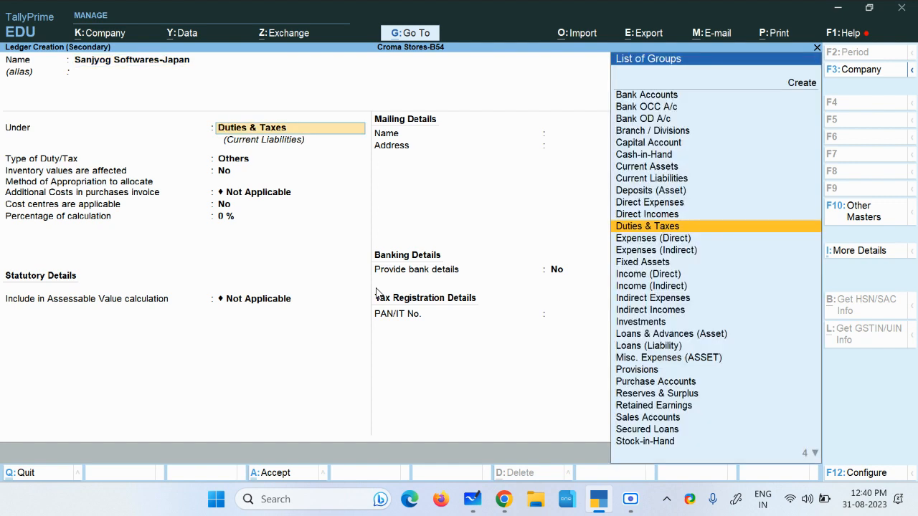
Step: Place the Sanjyog Softwares-Japan ledger under the Sundry Debtors group
type("Sun")
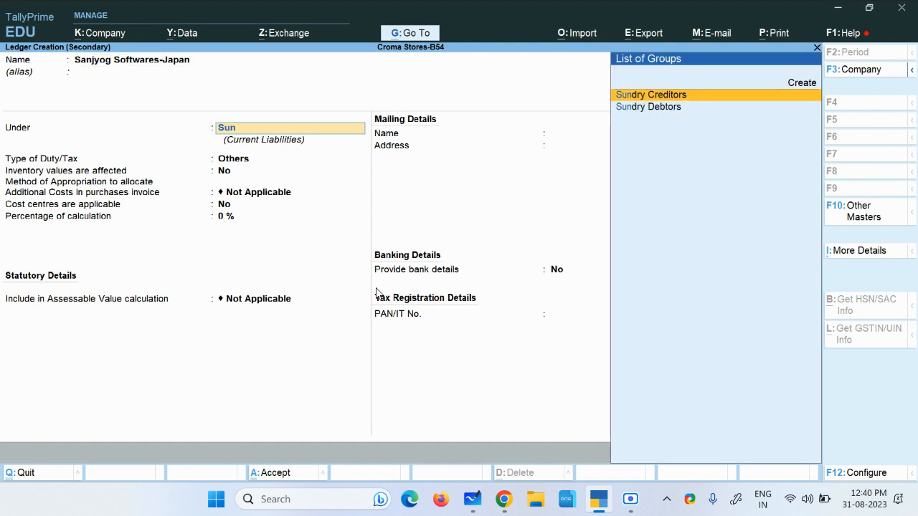
key("Down")
key("Return")
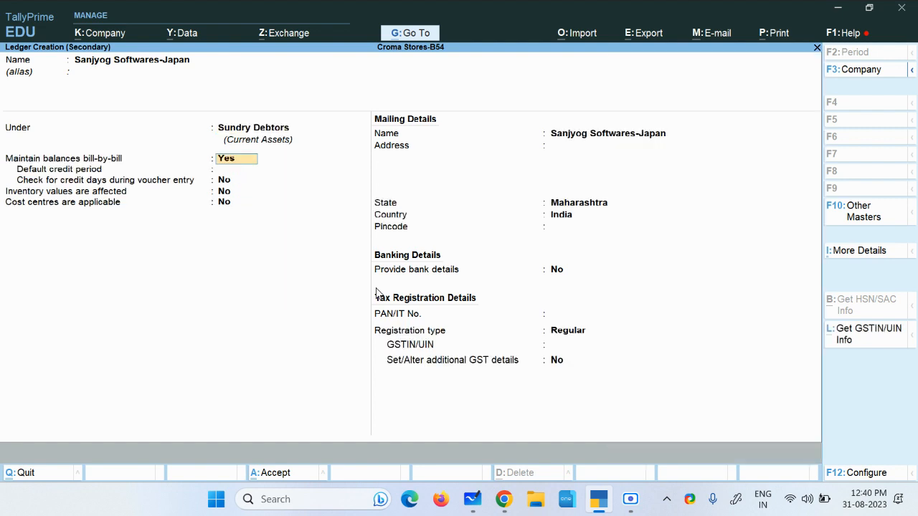
Step: Keep bill-by-bill balances on and set the default credit period to 90 days, leaving the remaining accounting options at No
key("Return")
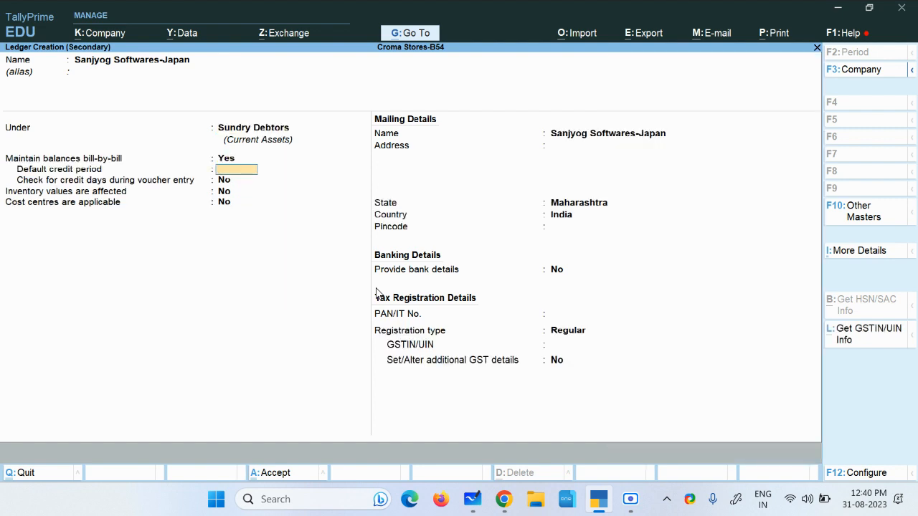
type("30")
key("Return")
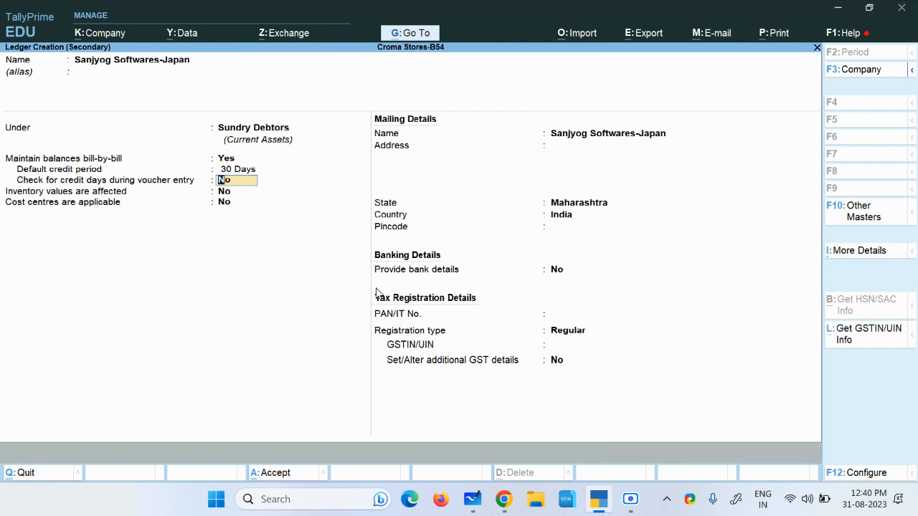
key("BackSpace")
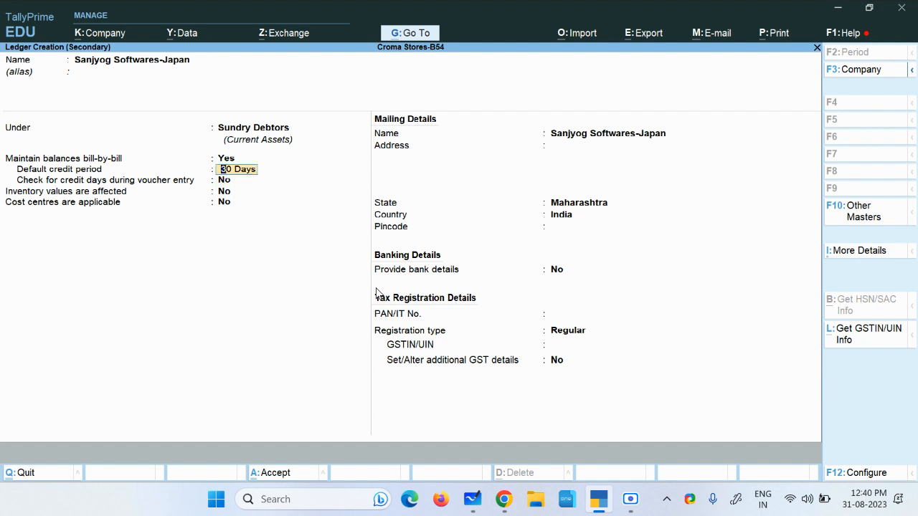
type("90")
key("Return")
key("Return")
key("Return")
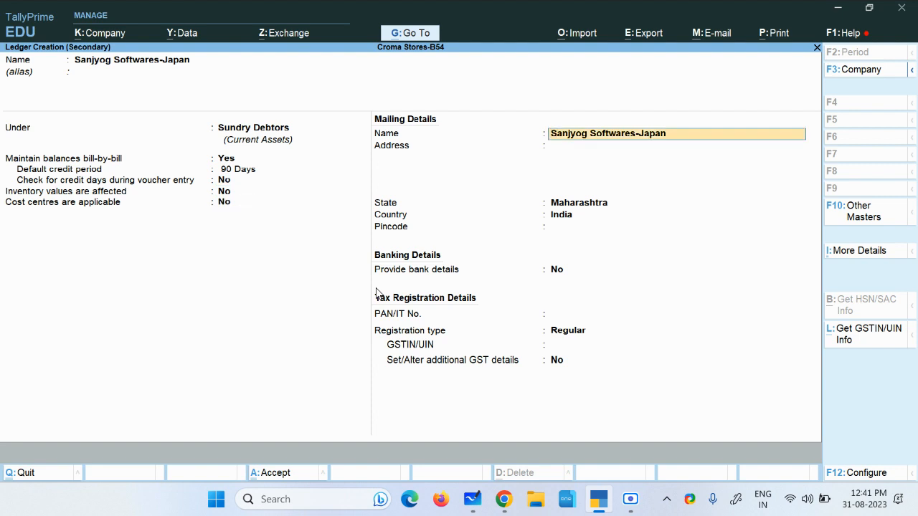
Step: Change the Sanjyog Softwares-Japan ledger's mailing country to Japan, with the state set to Not Applicable
key("Return")
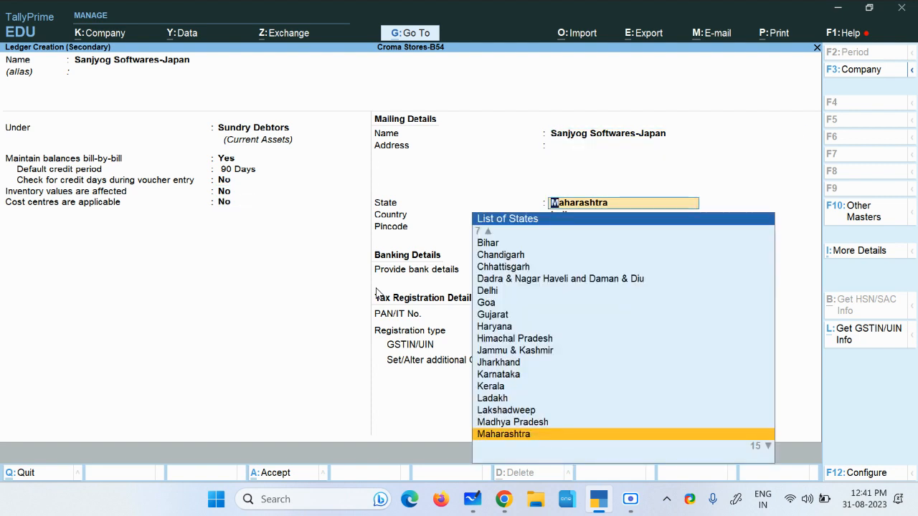
key("Up")
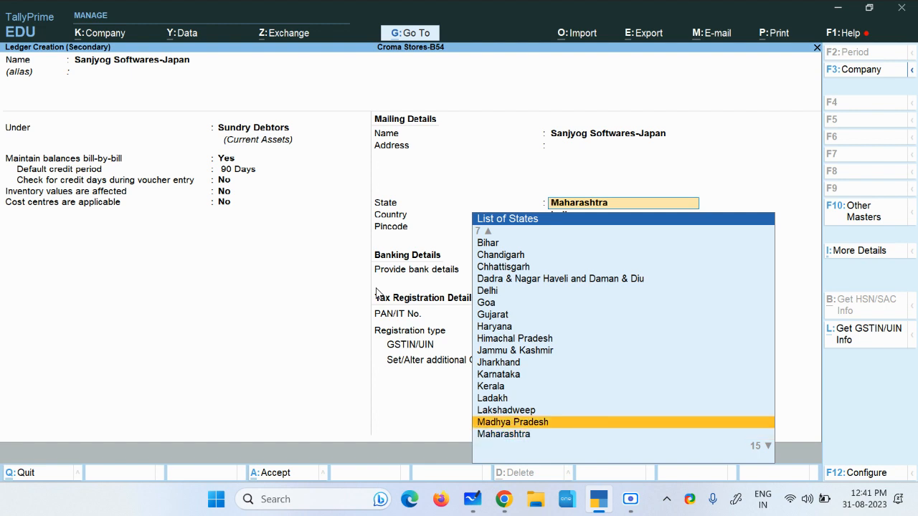
key("Up")
key("Up")
key("Up")
key("Up")
key("Up")
key("Up")
key("Up")
key("Up")
key("Up")
key("Up")
key("Up")
key("Up")
key("Up")
key("Up")
key("Up")
key("Up")
key("Up")
key("Up")
key("Up")
key("Up")
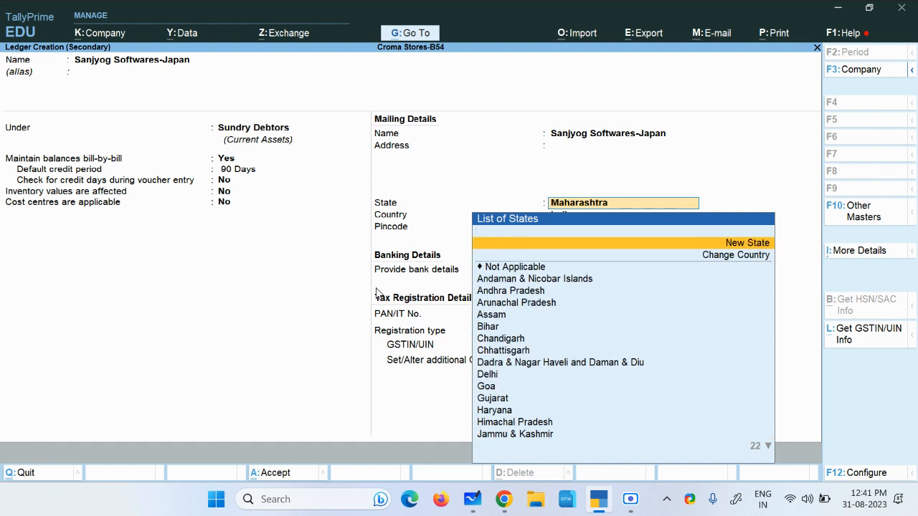
key("Down")
key("Down")
key("Down")
key("Down")
key("Down")
key("Down")
key("Down")
key("Down")
key("Down")
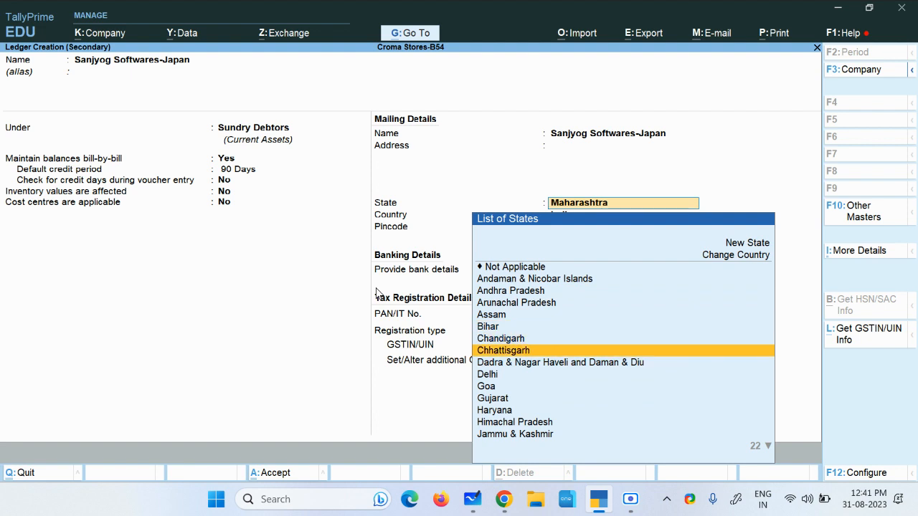
key("Up")
key("Up")
key("Up")
key("Up")
key("Up")
key("Up")
key("Up")
key("Up")
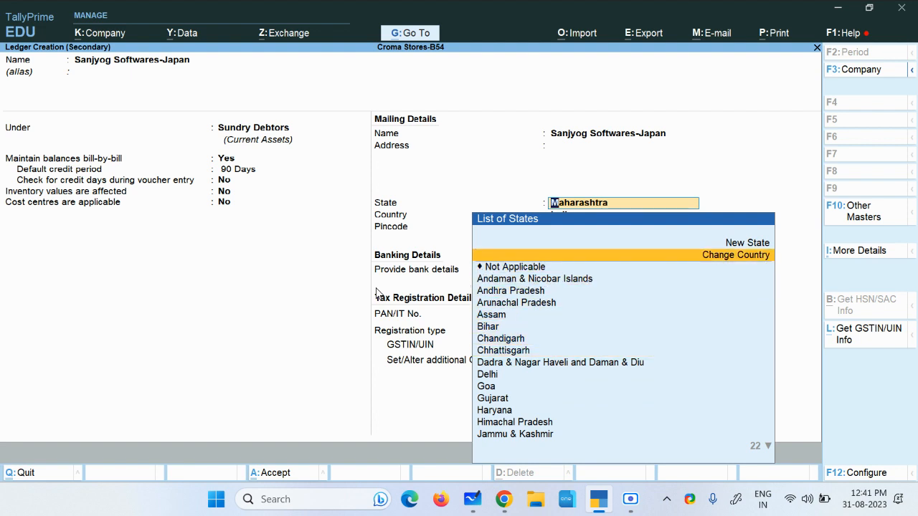
key("Return")
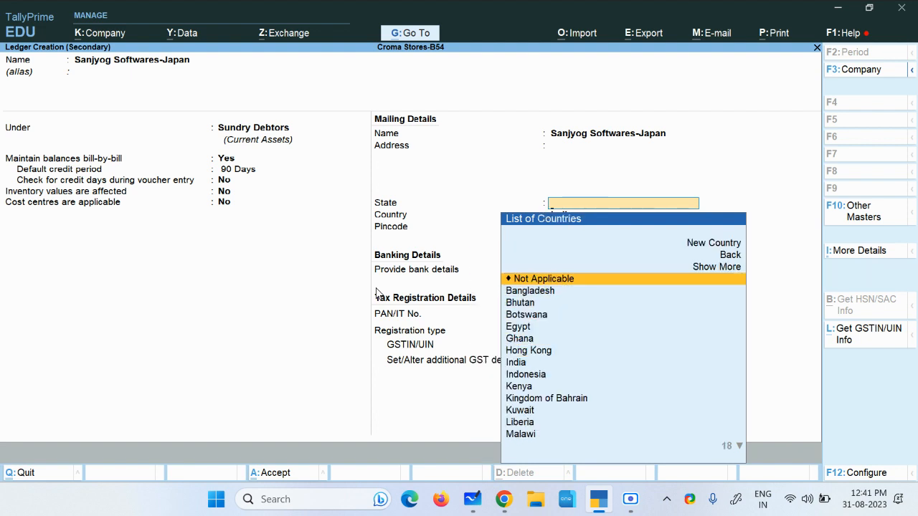
type("Jap")
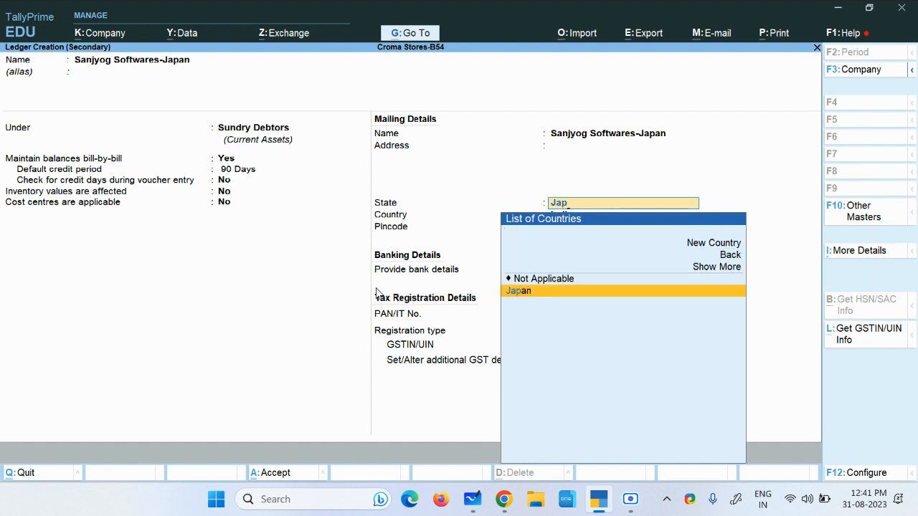
key("Return")
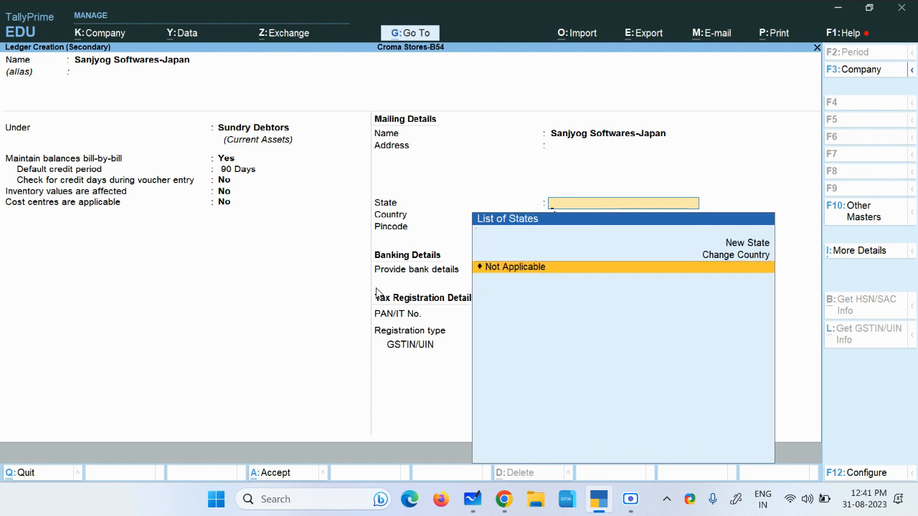
key("Return")
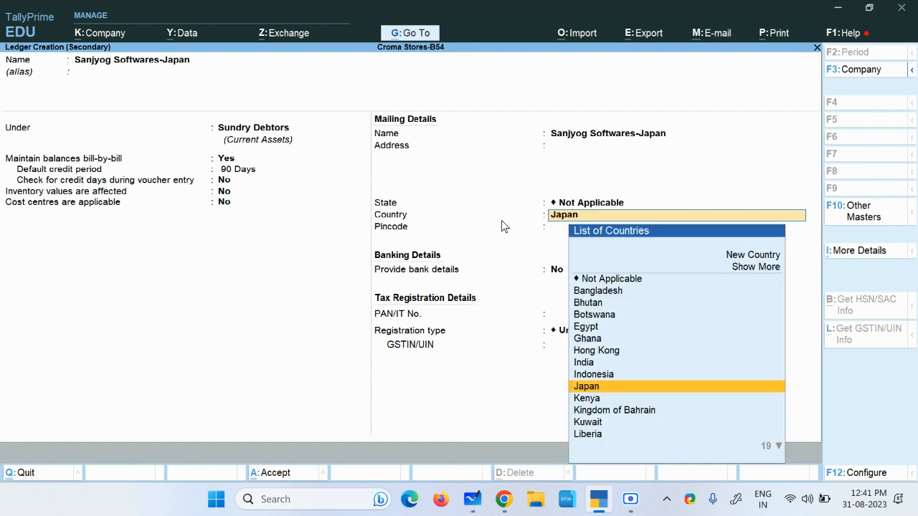
key("Return")
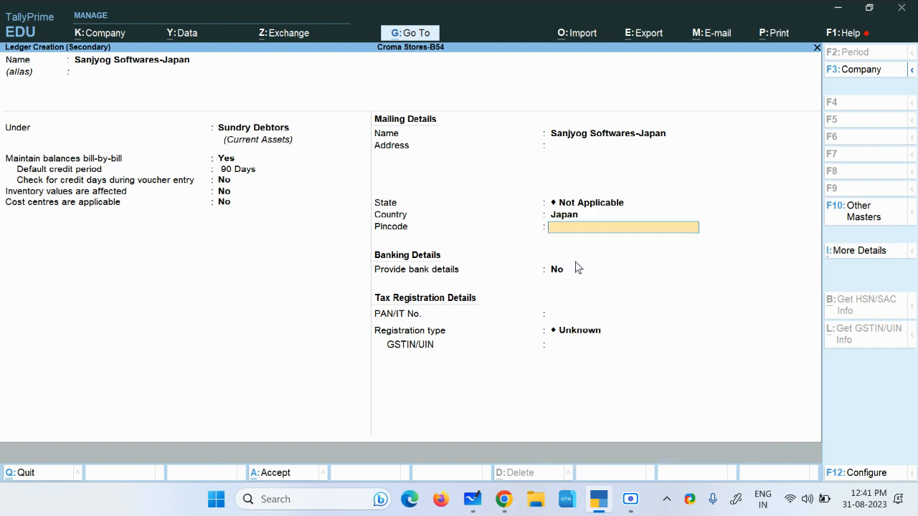
Step: Leave the pincode and PAN blank, keep bank details at No and registration type Unknown, and save the party ledger
left_click(582, 269)
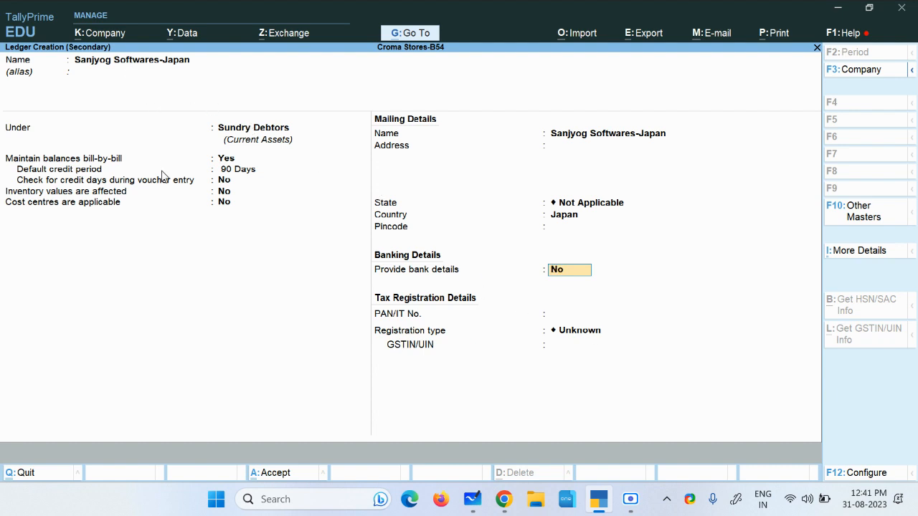
key("Return")
key("Return")
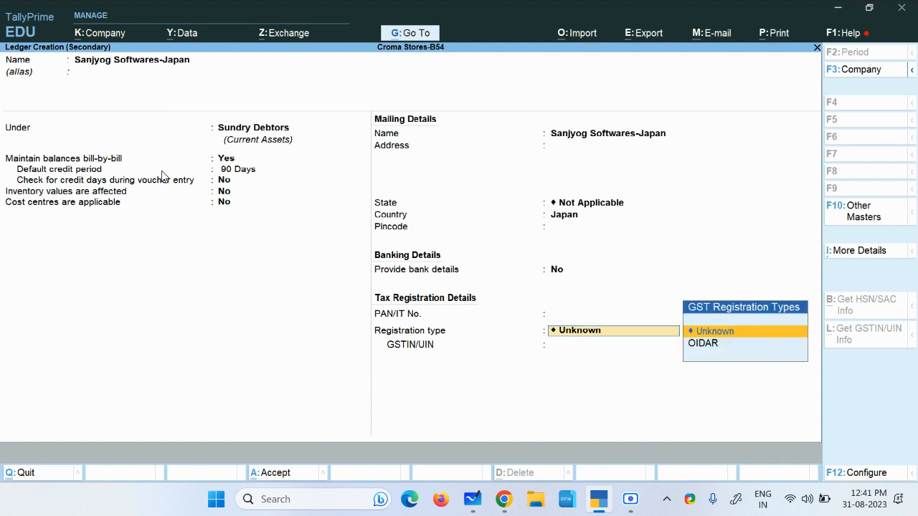
key("Return")
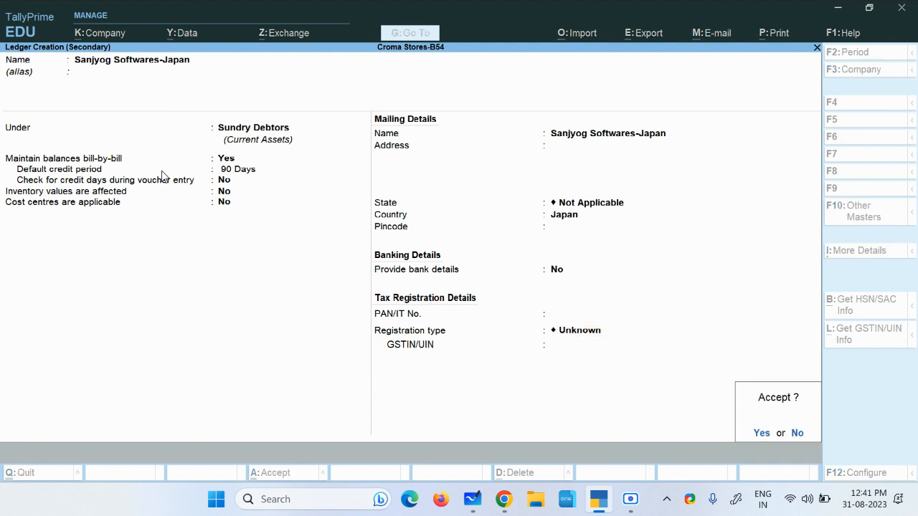
key("Return")
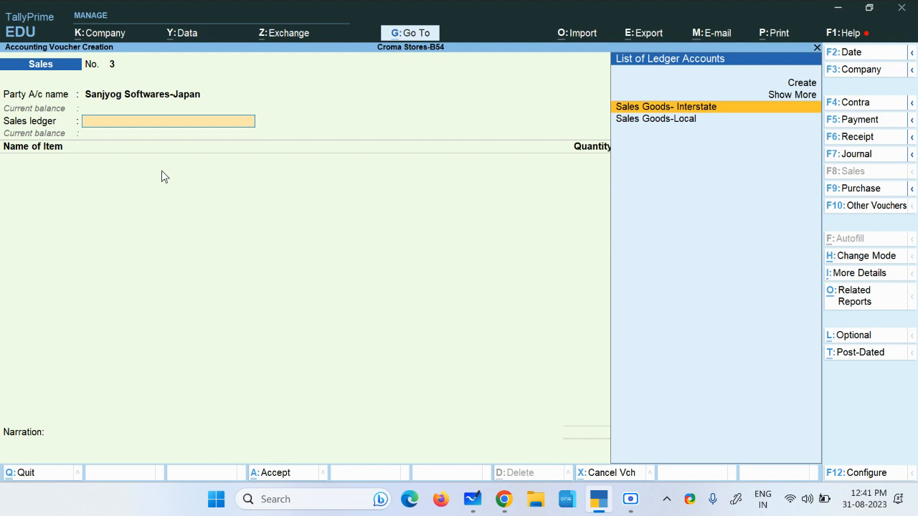
Step: Create a new sales ledger named Sales Goods - Export from the voucher's sales ledger selection
left_click(666, 122)
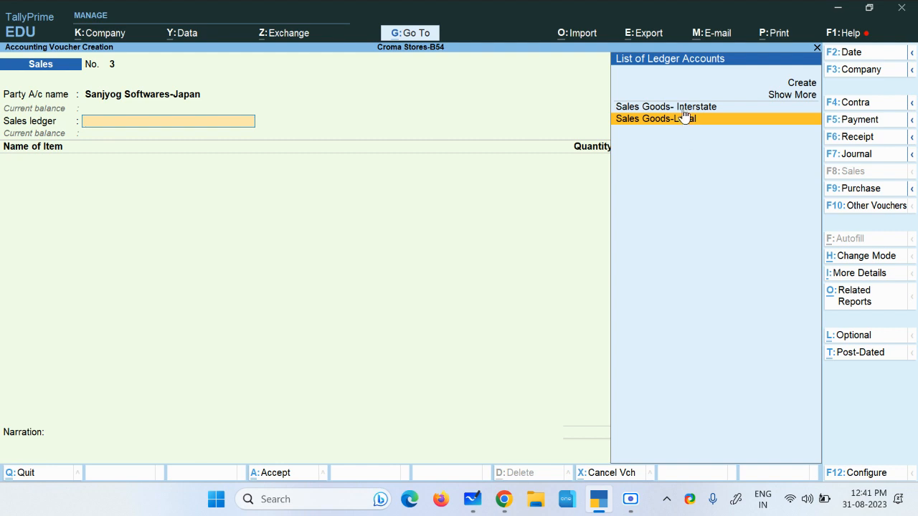
key("Up")
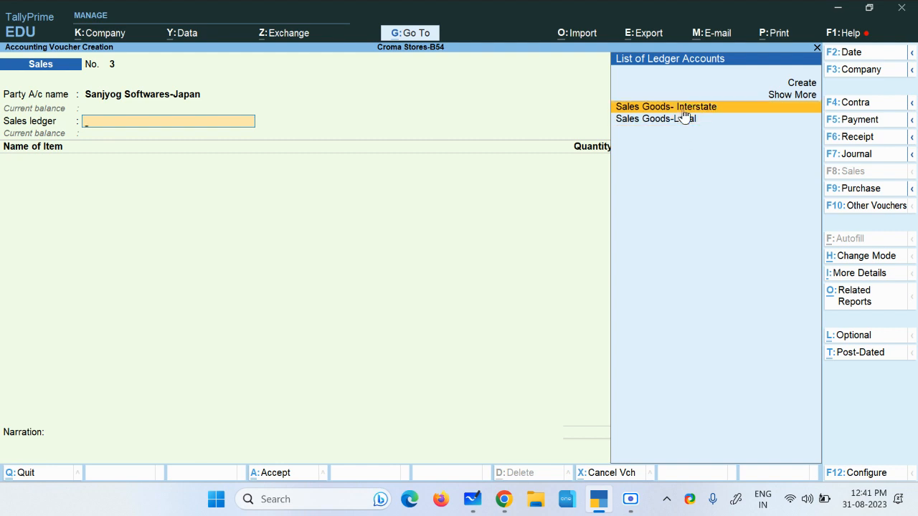
left_click(803, 87)
left_click(803, 86)
type("S")
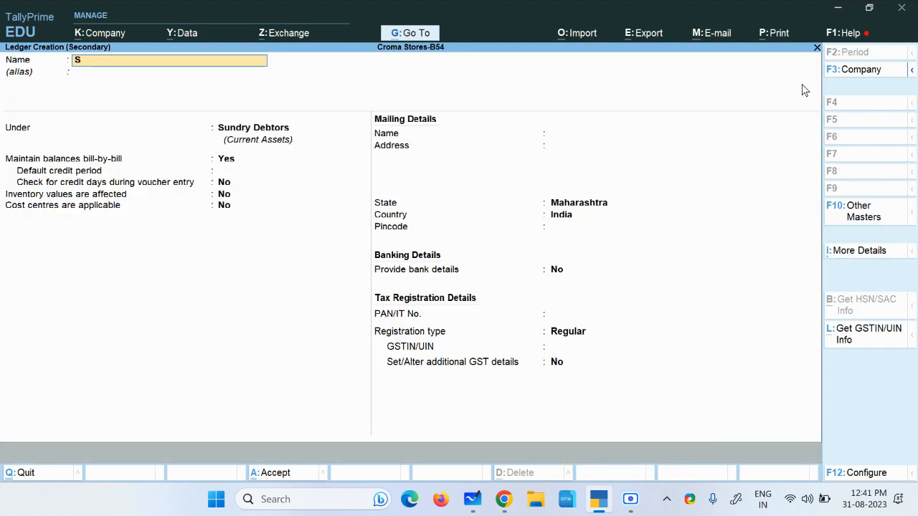
type("ales Good")
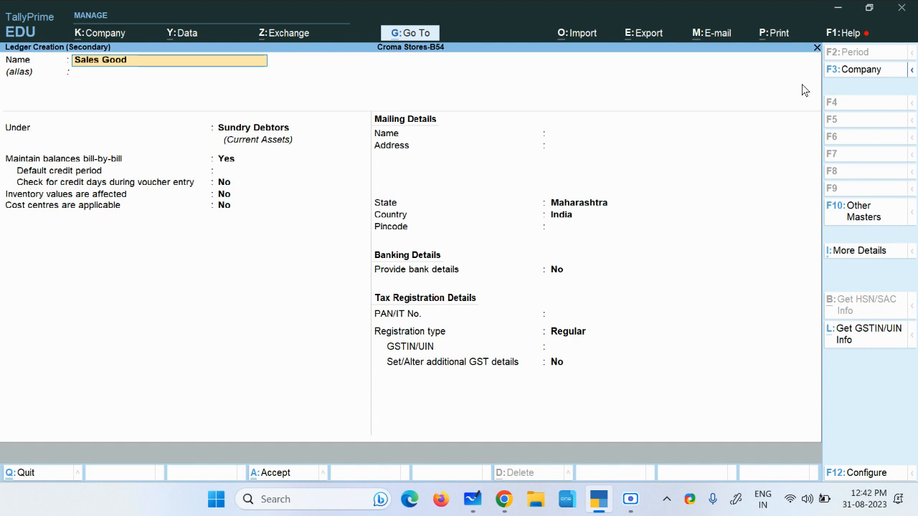
type("s - export")
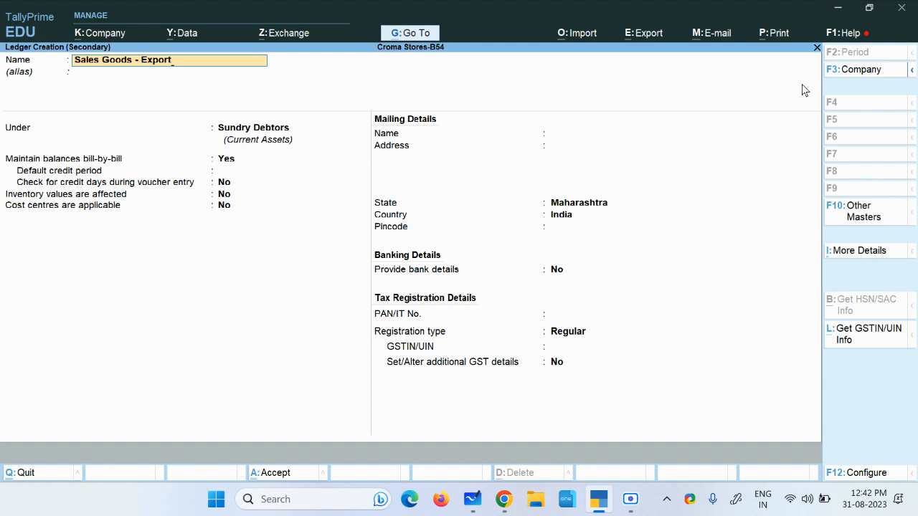
key("Return")
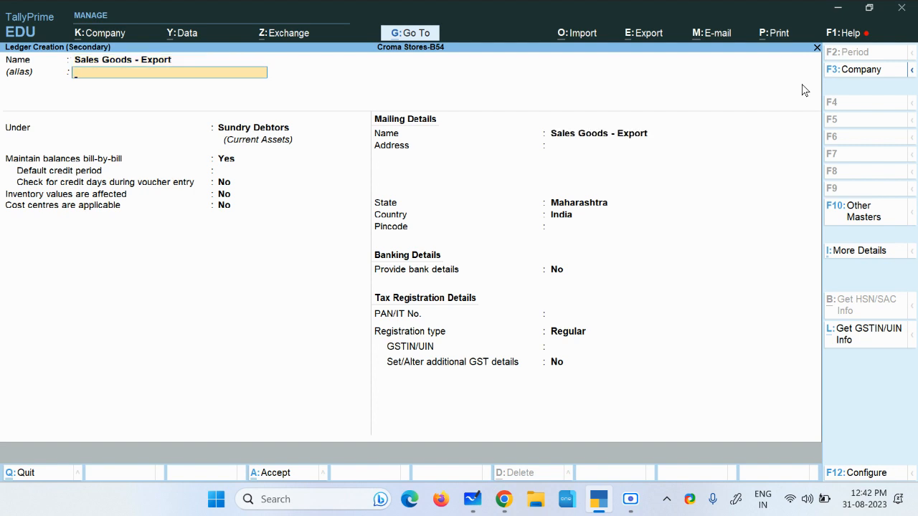
Step: Place the export sales ledger under Sales Accounts, keeping inventory values affected at Yes and GST applicability at Applicable
key("Return")
type("Sal")
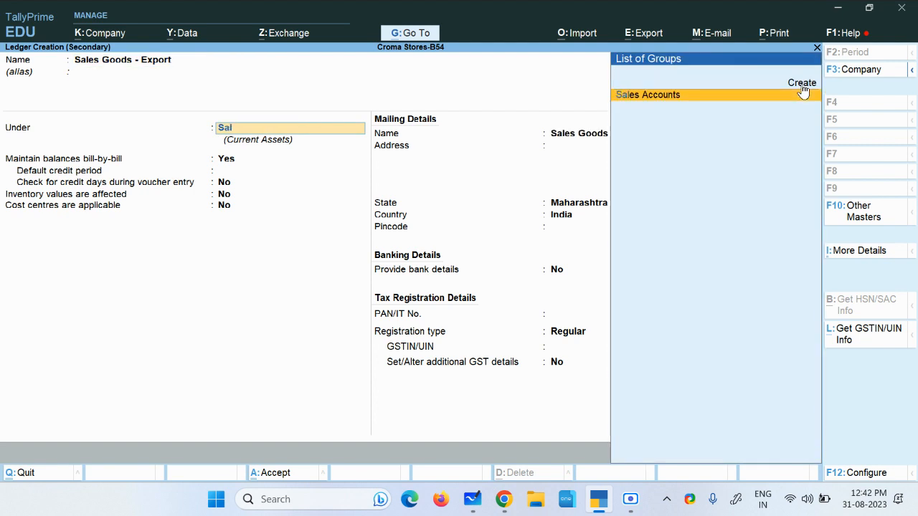
key("Return")
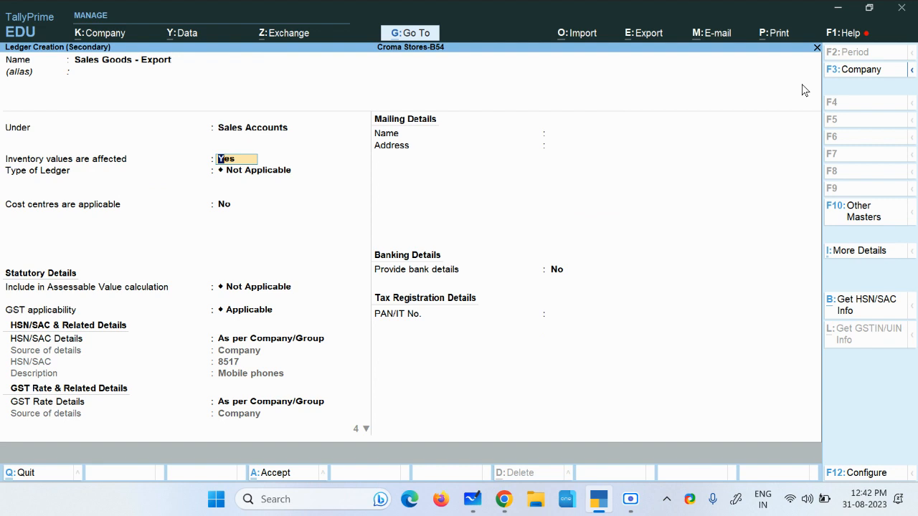
key("Return")
key("Return")
key("Return")
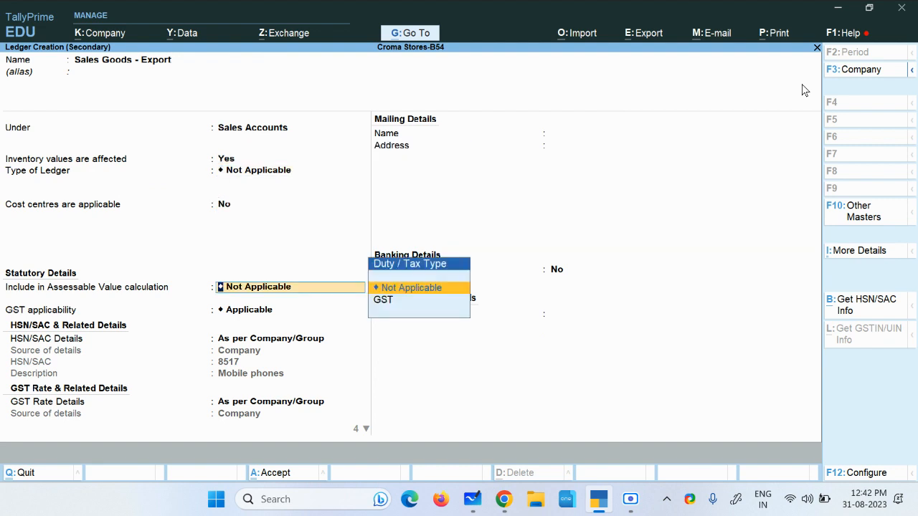
key("Return")
key("Return")
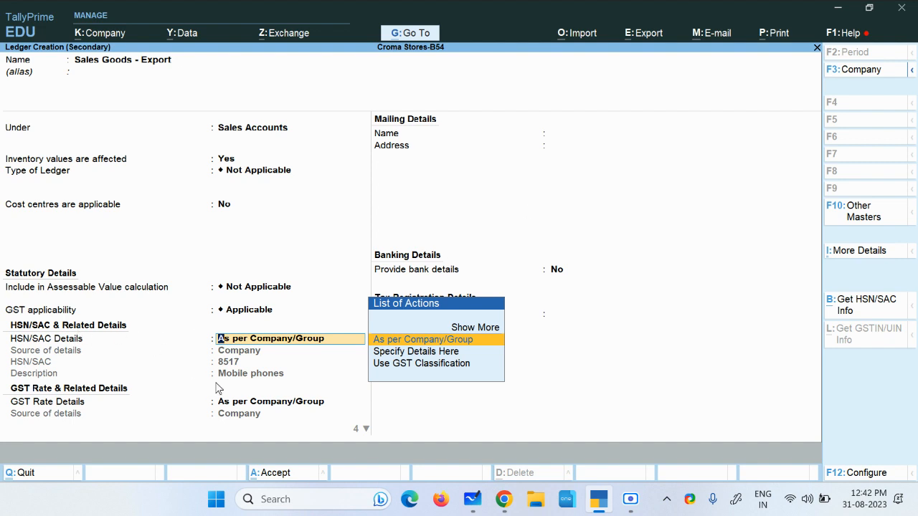
Step: Copy the Dell Inspiron laptop's HSN code from the exercise PDF and set the ledger's HSN/SAC Details to Specify Details Here
mouse_move(501, 502)
left_click(387, 434)
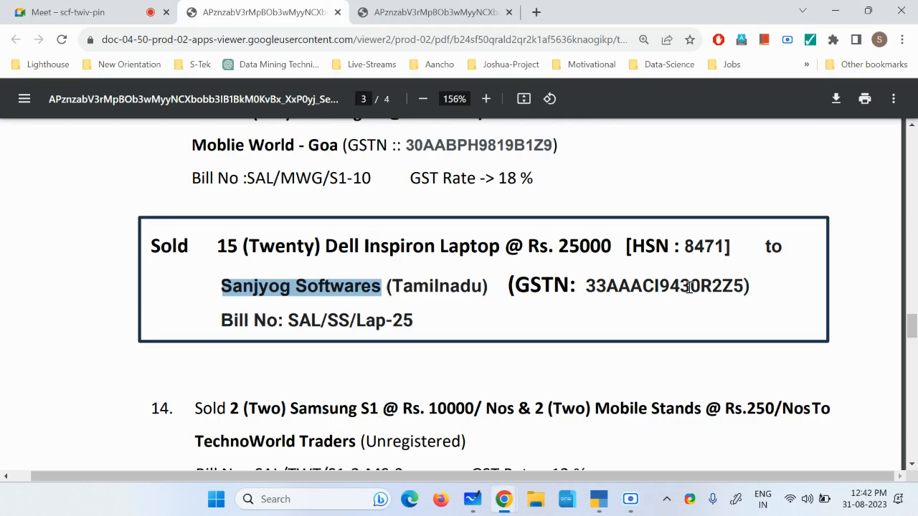
left_click_drag(686, 246, 719, 247)
mouse_move(599, 499)
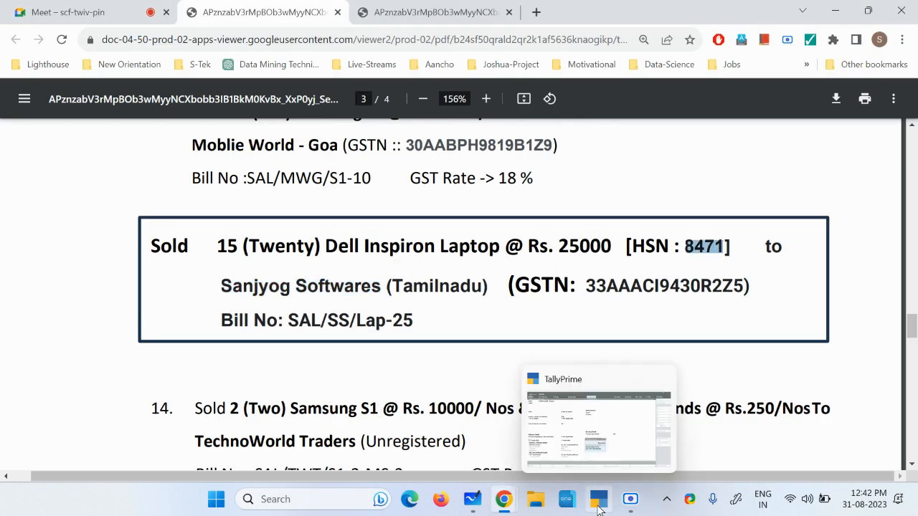
left_click(595, 440)
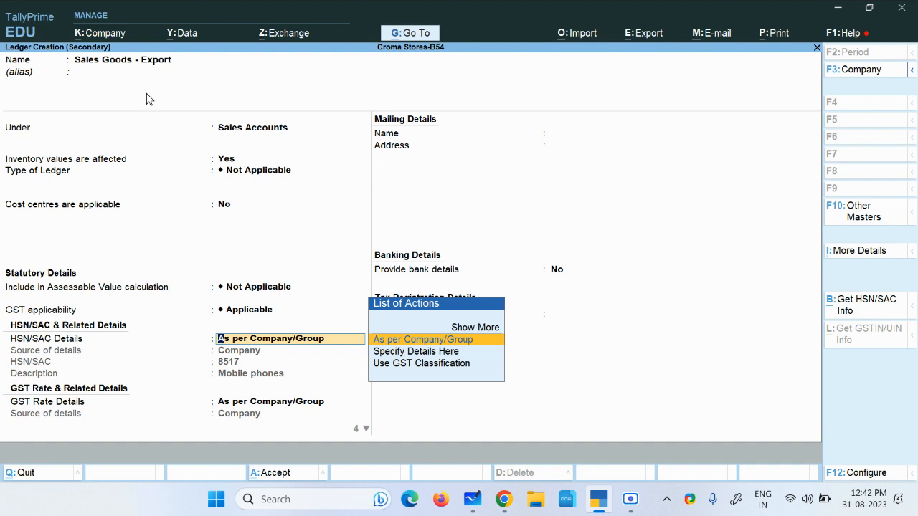
key("Down")
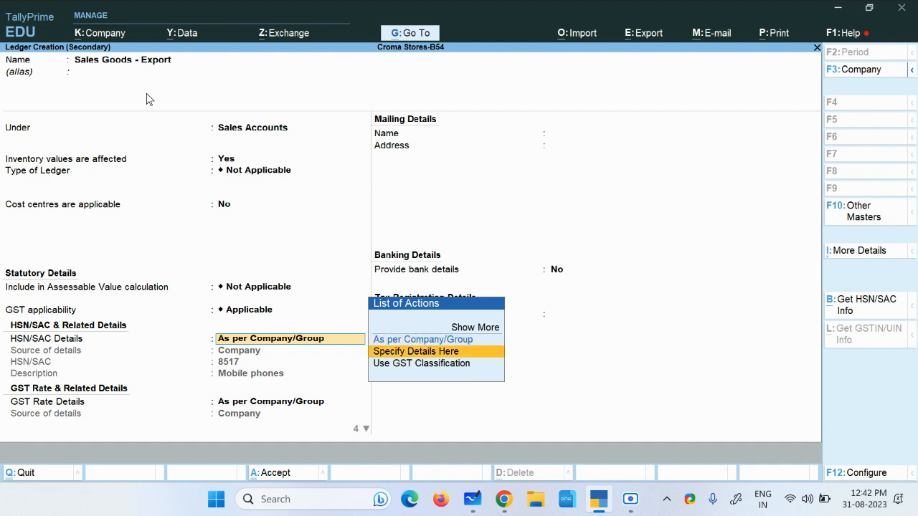
key("Up")
key("Down")
key("Return")
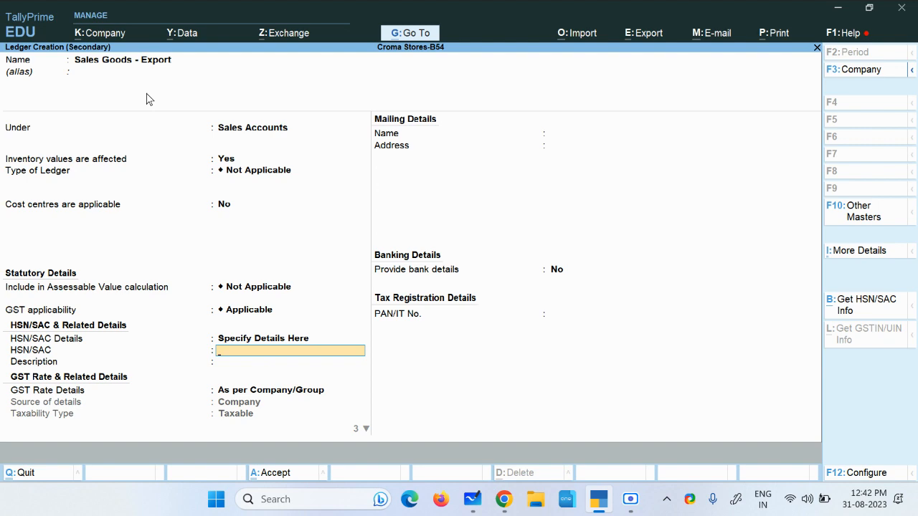
Step: Recheck the laptop's HSN code in the PDF, then set the ledger's HSN/SAC to 8471 and its description to Laptops
key("alt+Tab")
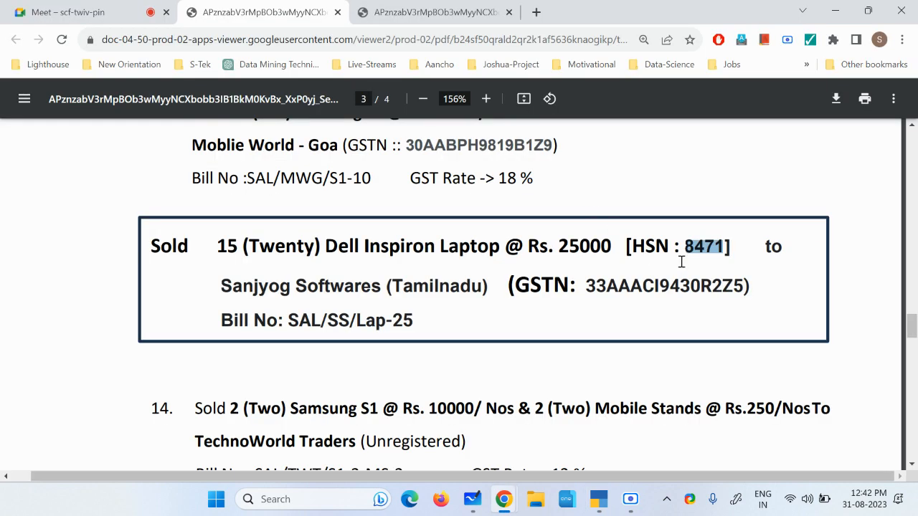
left_click_drag(686, 247, 711, 248)
key("alt+Tab")
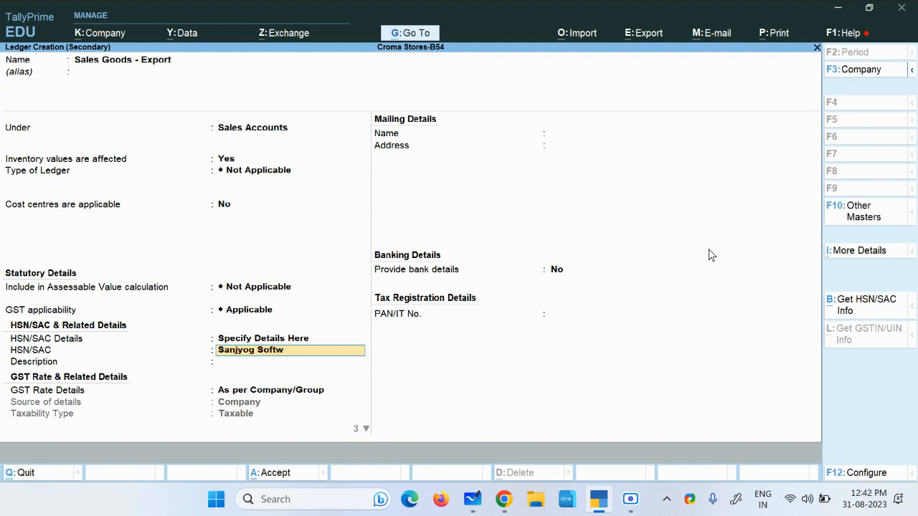
key("BackSpace")
key("BackSpace")
key("BackSpace")
key("BackSpace")
key("BackSpace")
key("BackSpace")
key("BackSpace")
key("BackSpace")
key("BackSpace")
key("Return")
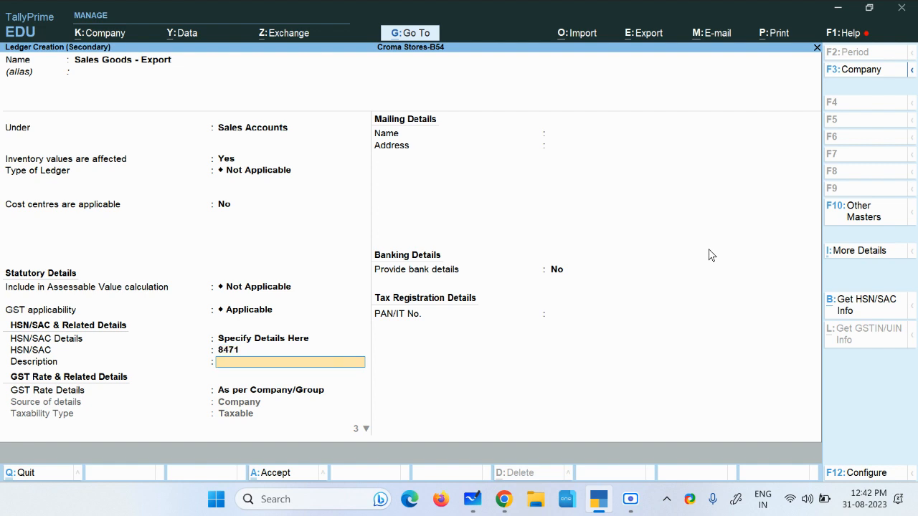
type("Laptops")
key("Return")
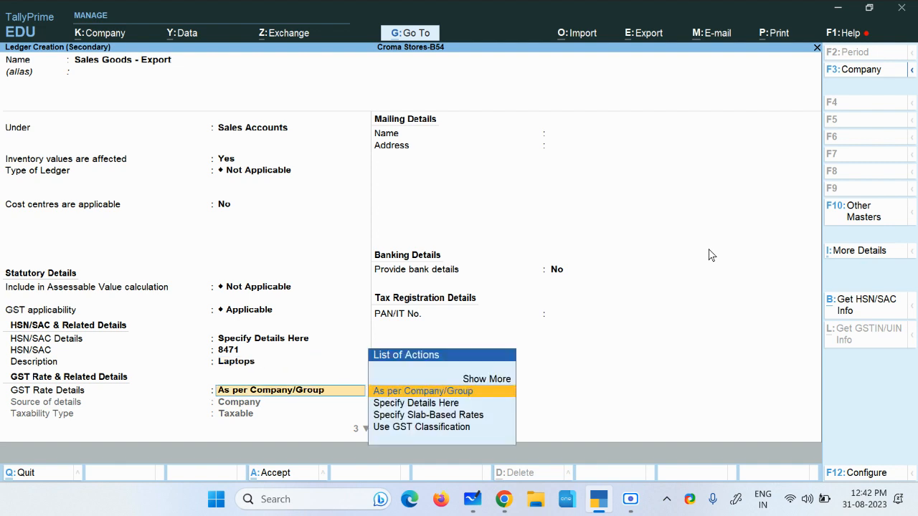
Step: Set the export sales ledger's GST Rate Details to Specify Details Here
key("Down")
key("Down")
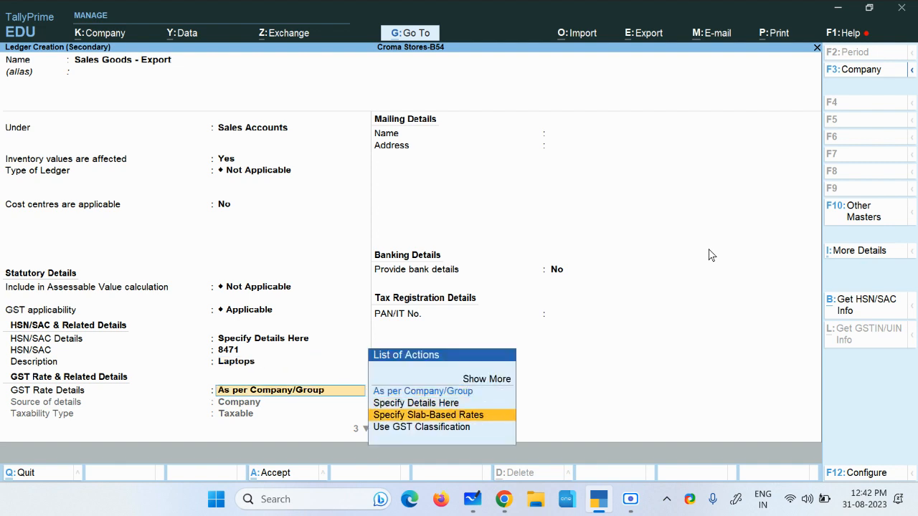
key("Up")
key("Return")
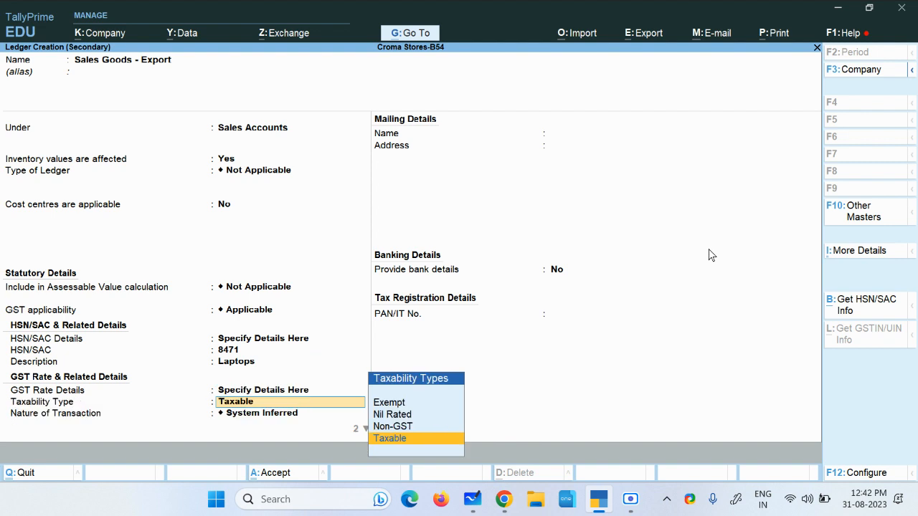
Step: Keep the export sales ledger's Taxability Type at Taxable and set its Nature of Transaction to Exports - Taxable
key("Return")
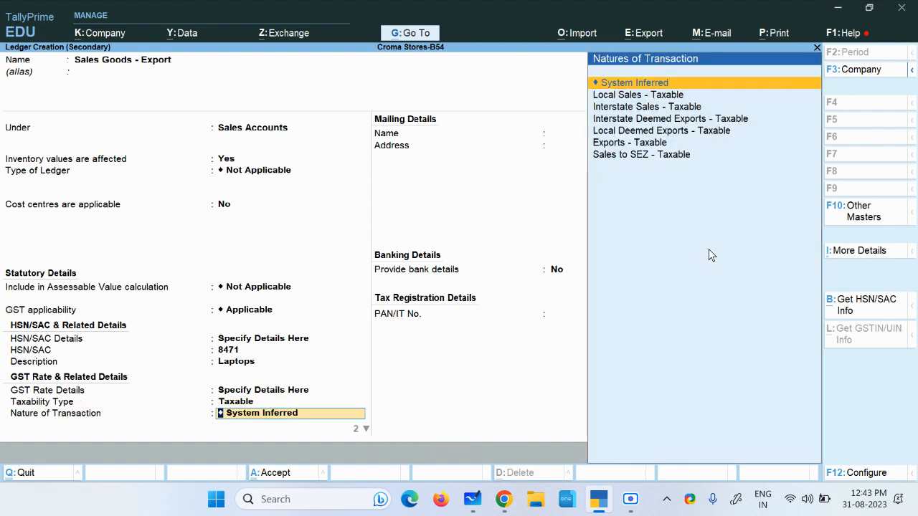
left_click(628, 96)
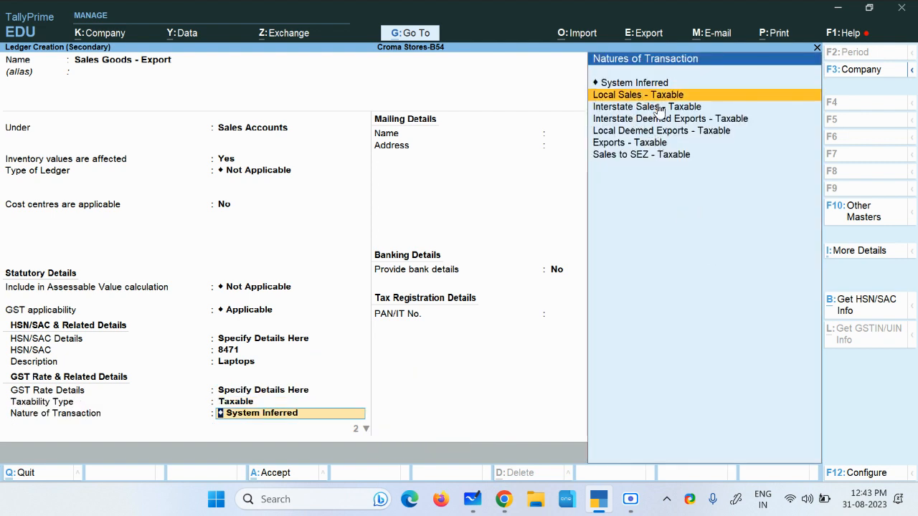
left_click(643, 108)
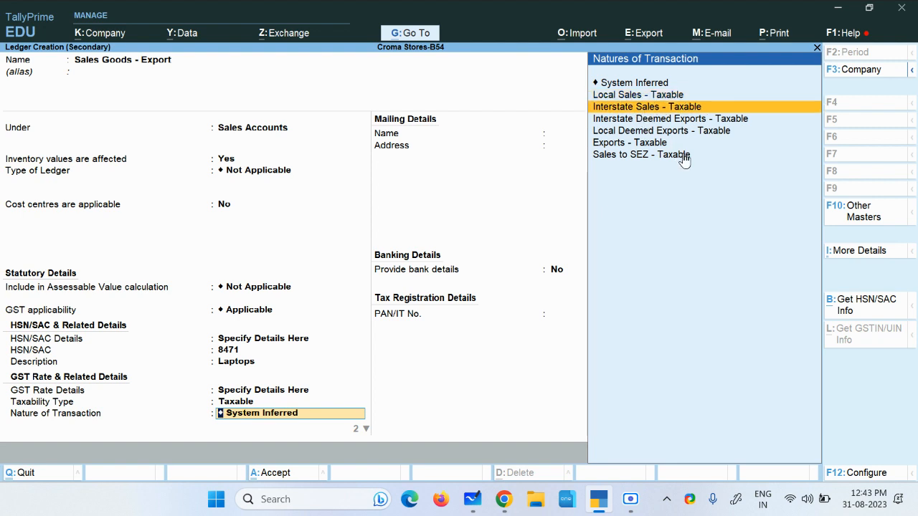
left_click(640, 145)
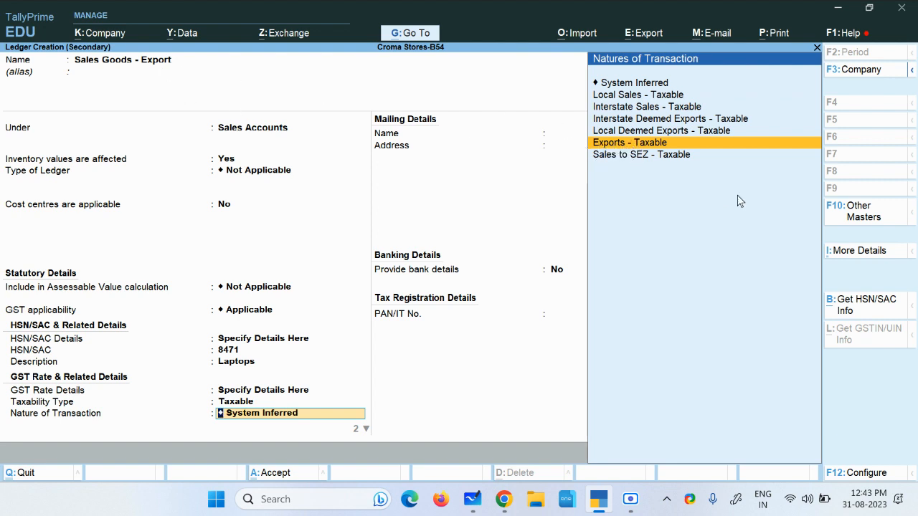
key("Return")
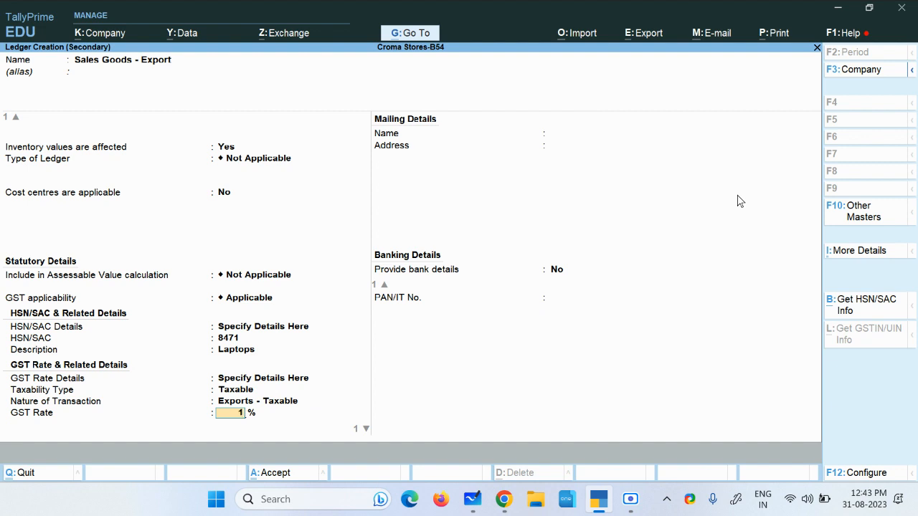
Step: Set the ledger's GST Rate to 18% and its Type of Supply to Goods, and save the ledger
type("18")
key("Return")
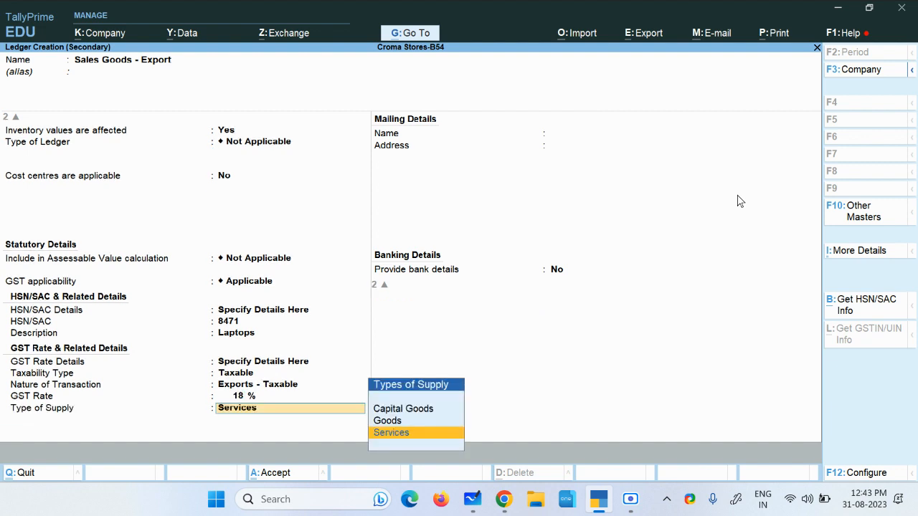
key("Up")
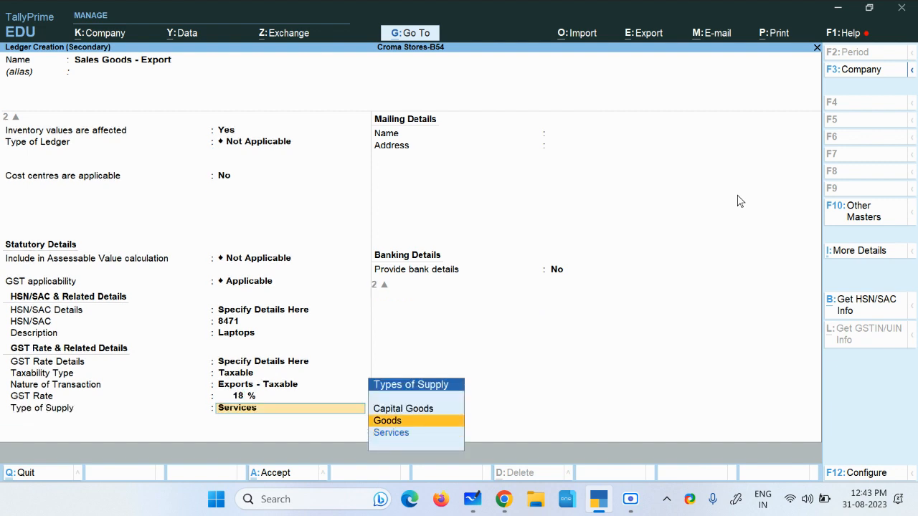
key("Return")
key("Return")
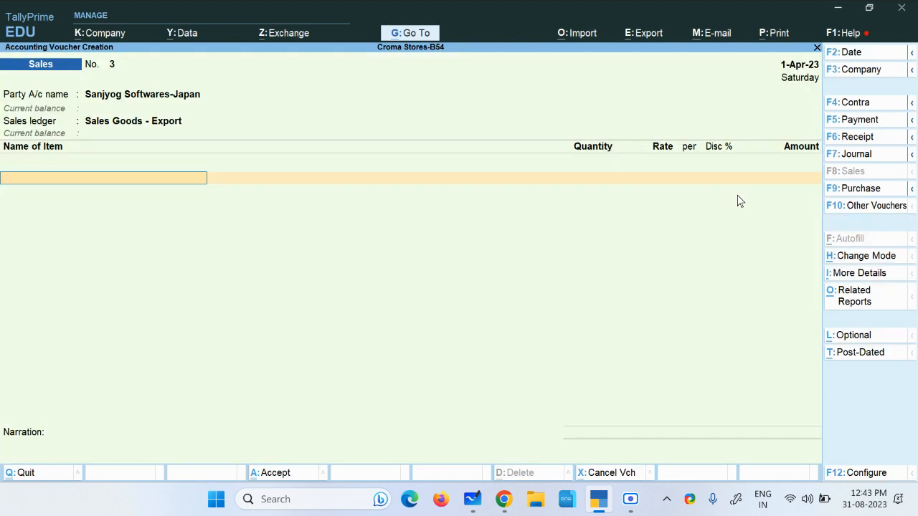
Step: Start a new stock item from the voucher and name it Dell Inspiron Laptop, copying the name from the exercise PDF
key("alt+c")
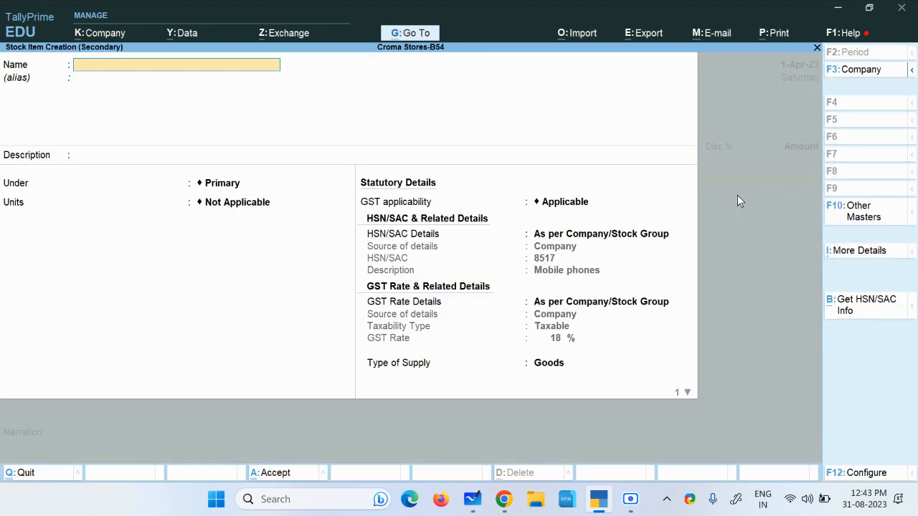
key("alt+Tab")
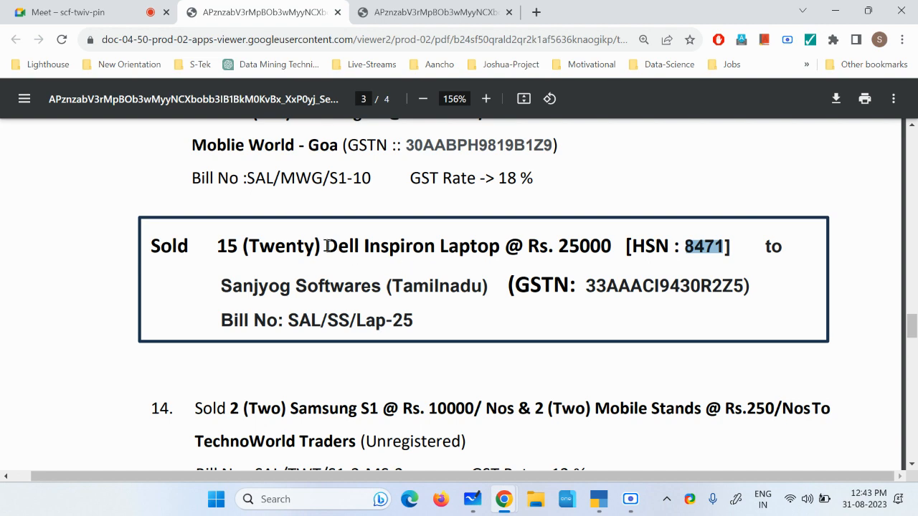
left_click_drag(326, 246, 494, 246)
key("ctrl+c")
key("alt+Tab")
key("ctrl+alt+v")
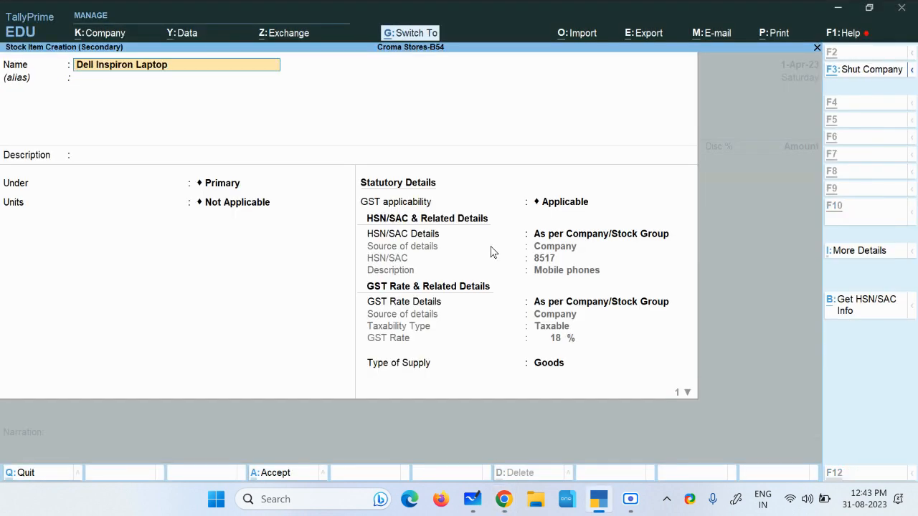
Step: Create a stock group named Laptops under Primary and place the Dell Inspiron Laptop item in it
key("Return")
key("Return")
key("Return")
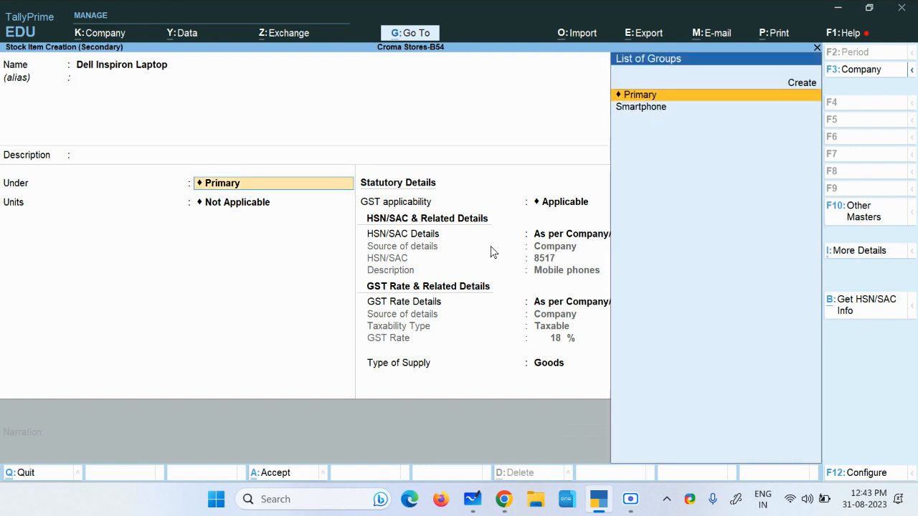
key("alt+c")
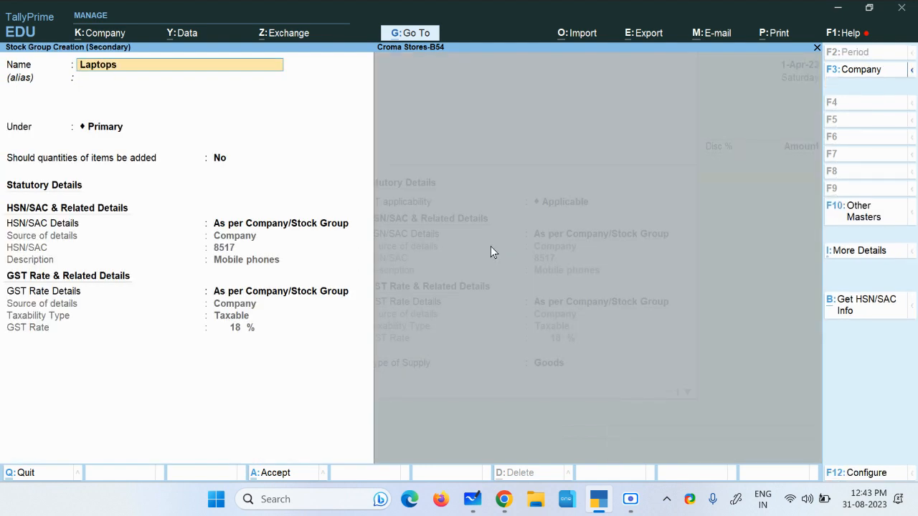
type("Laptops")
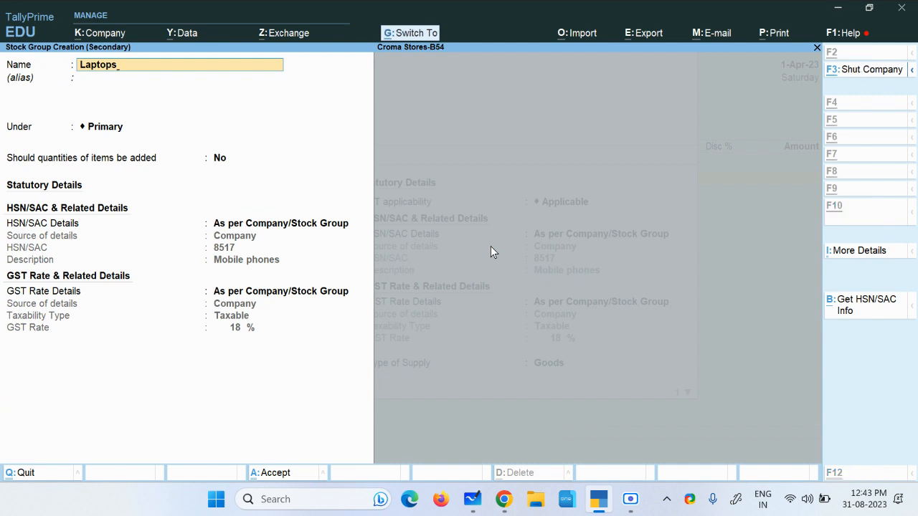
key("ctrl+a")
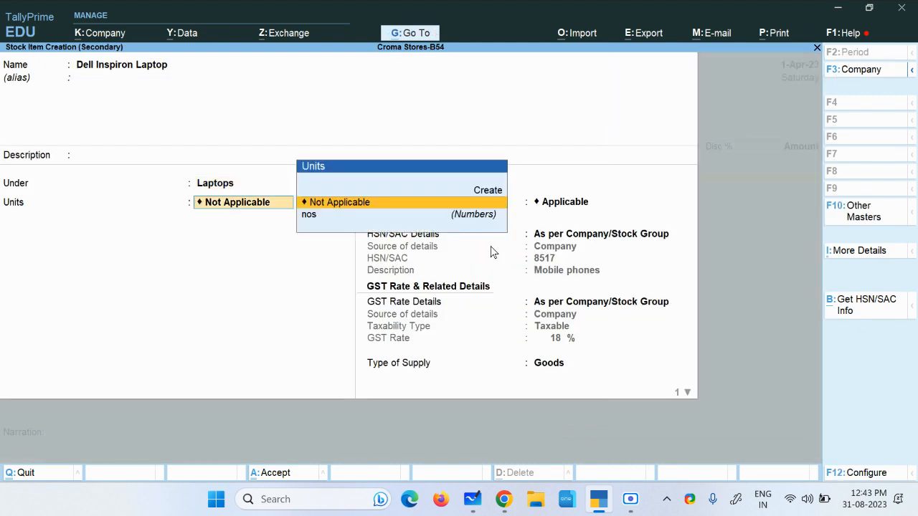
Step: Set the stock item's unit to nos without an alternate unit, keeping GST applicability at Applicable
key("Down")
key("Return")
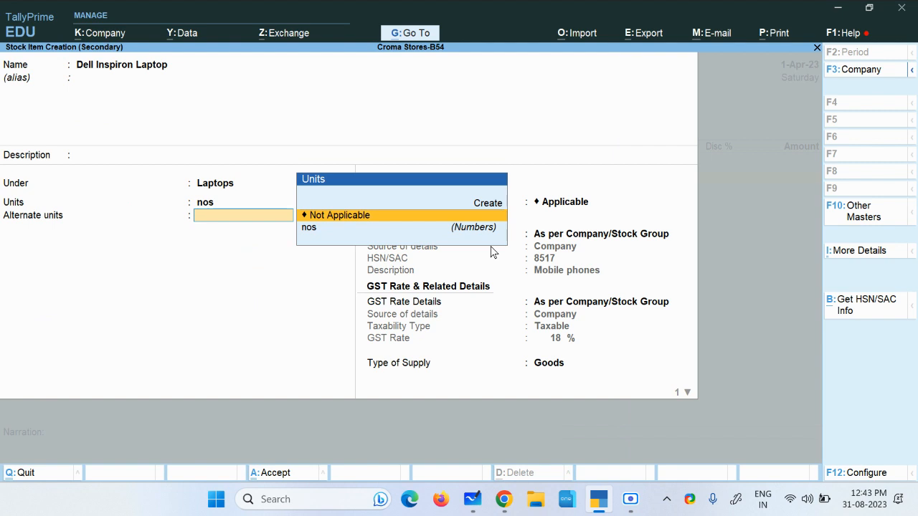
key("Return")
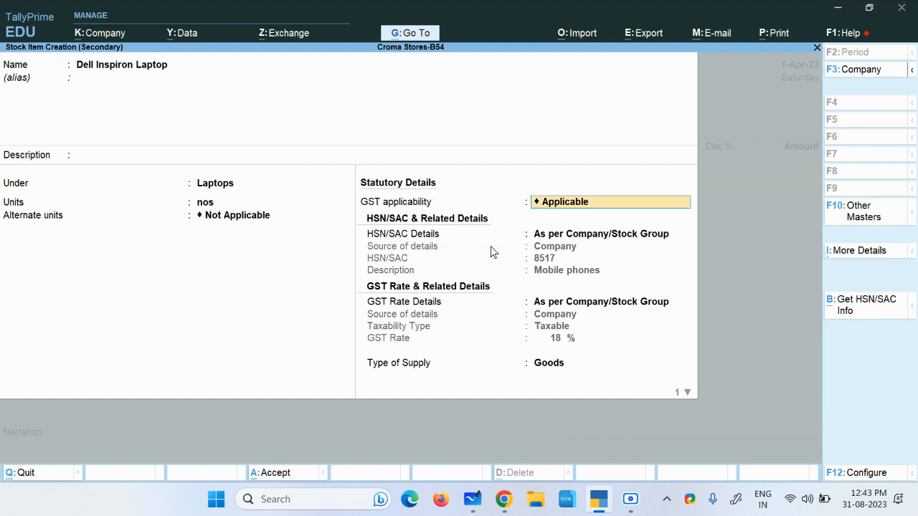
key("Return")
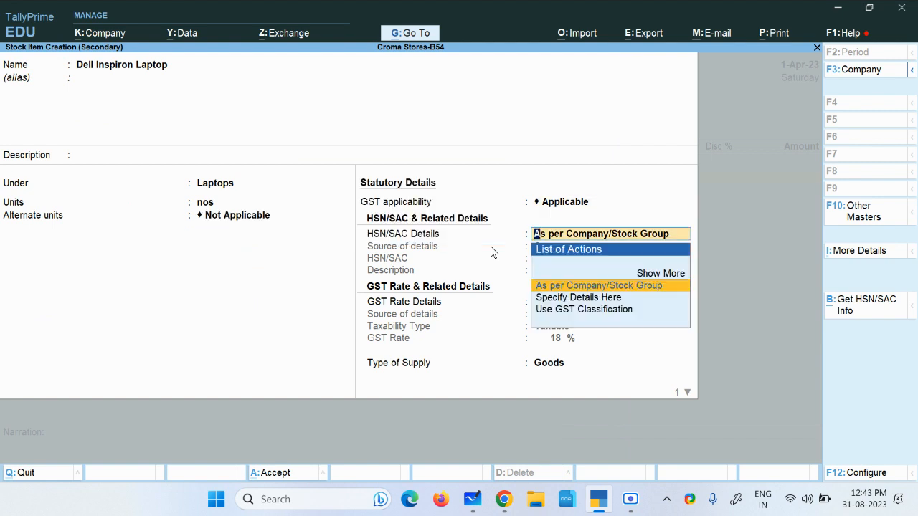
Step: Specify the item's HSN/SAC details directly, with code 8471 copied from the exercise PDF and description Laptop
key("Down")
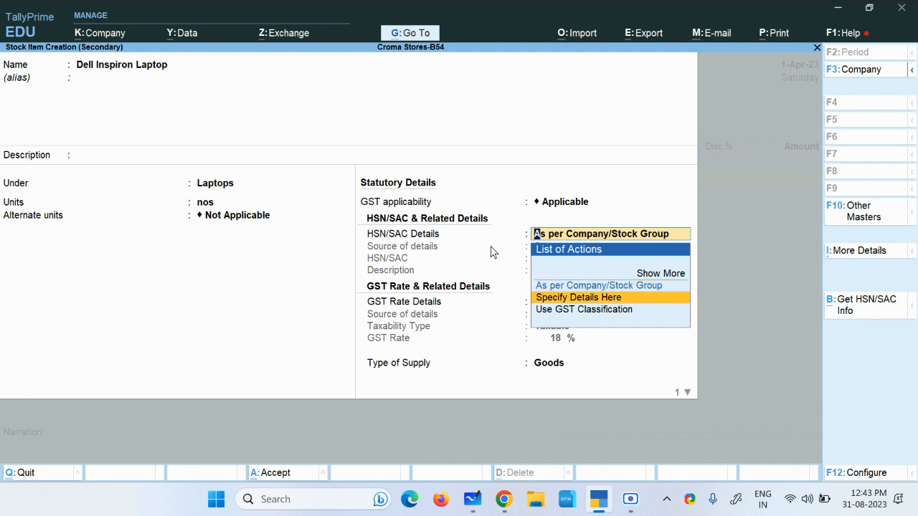
key("Return")
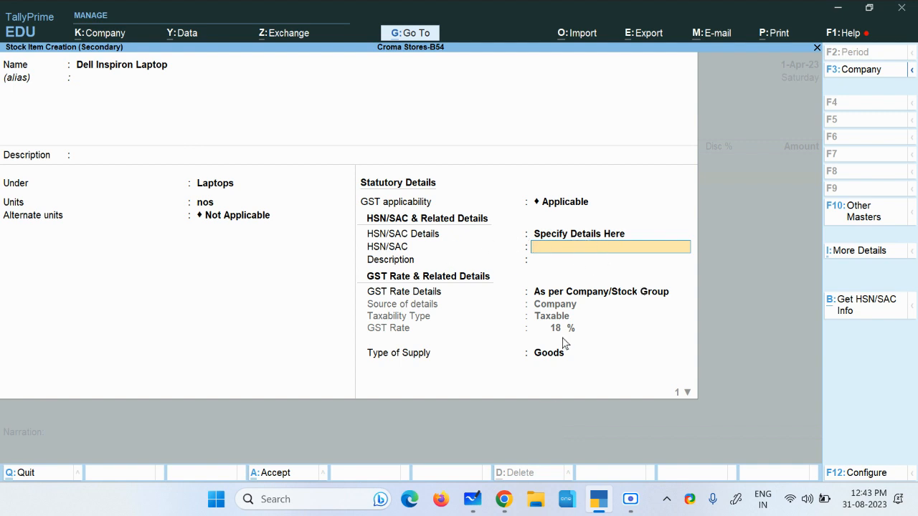
mouse_move(513, 506)
left_click(423, 439)
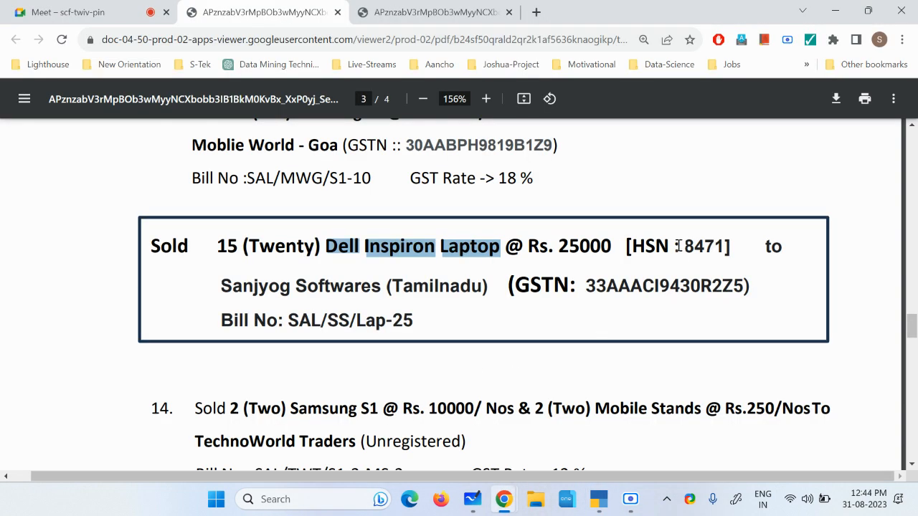
left_click_drag(687, 246, 721, 248)
key("ctrl+c")
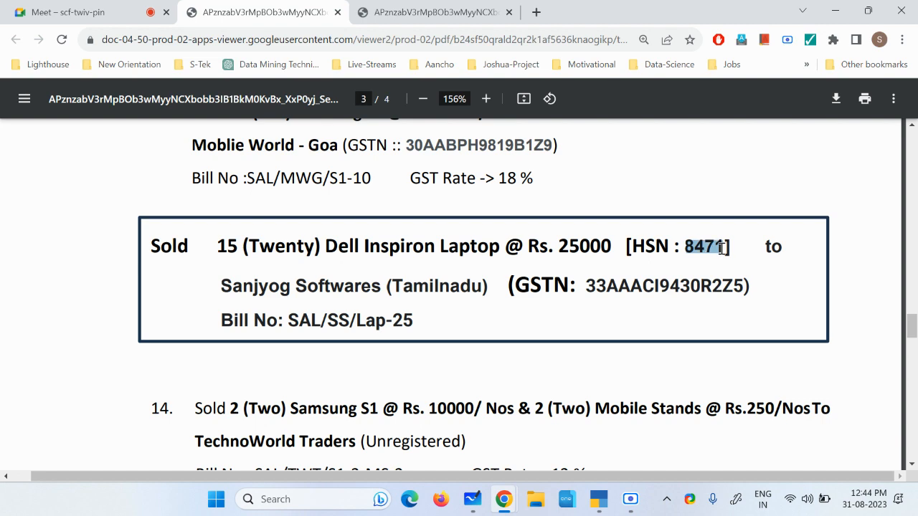
key("alt+Tab")
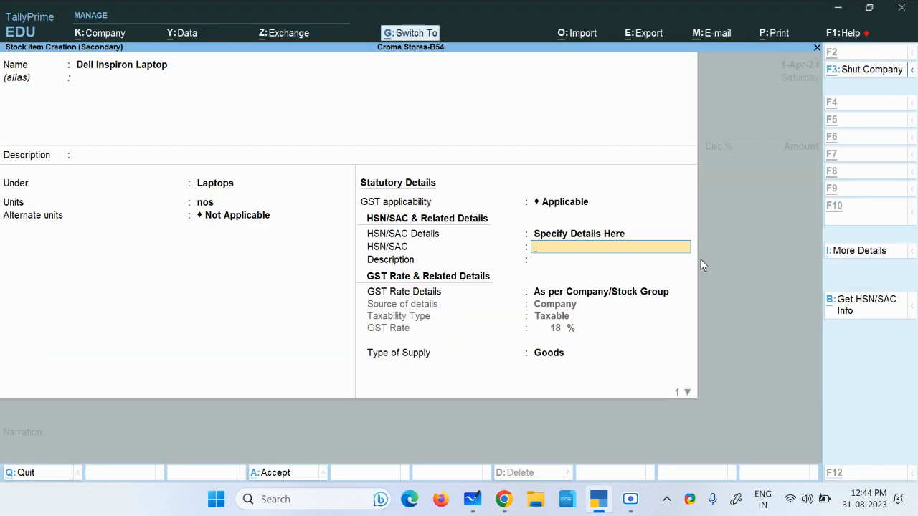
key("ctrl+v")
key("Return")
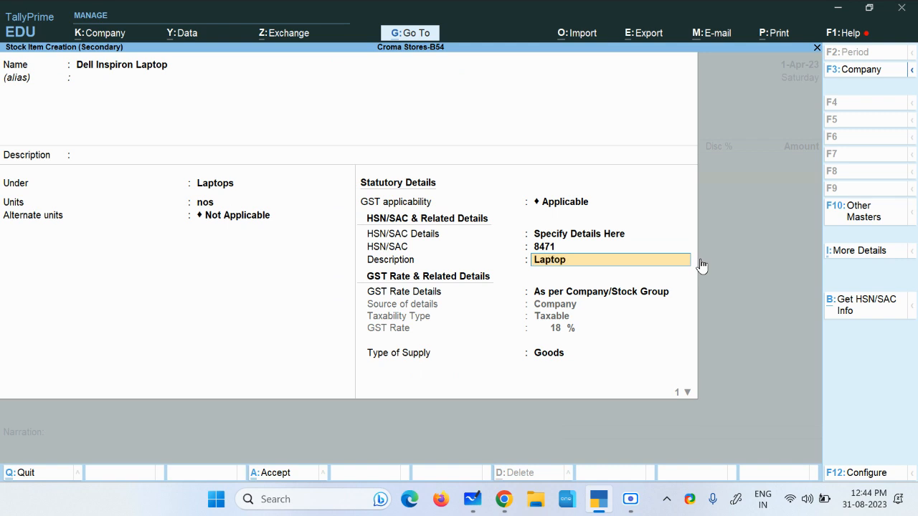
type("Laptop")
key("Return")
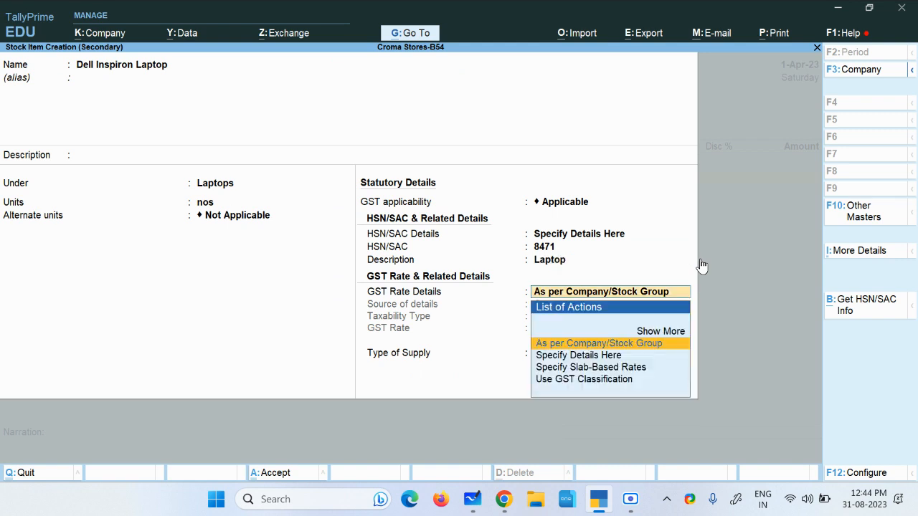
Step: Set the stock item's GST Rate Details to Specify Details Here, with Taxability Type Taxable
key("Return")
key("BackSpace")
key("Down")
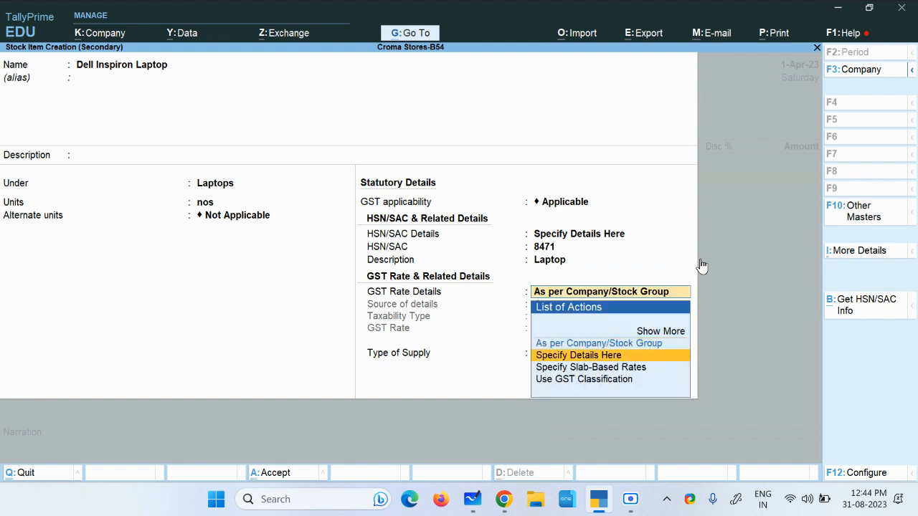
key("Return")
key("Return")
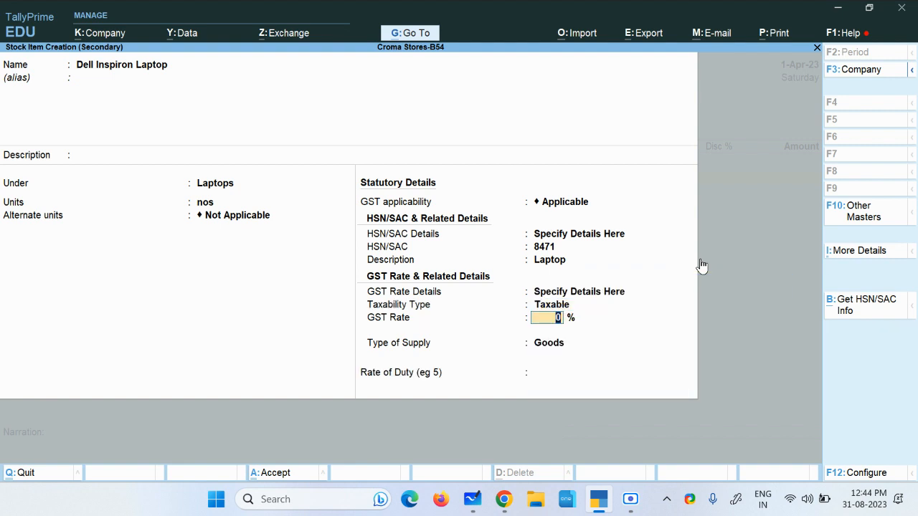
Step: Set the item's GST Rate to 18%, keep the Type of Supply as Goods, and save the stock item
type("18")
key("Return")
key("Return")
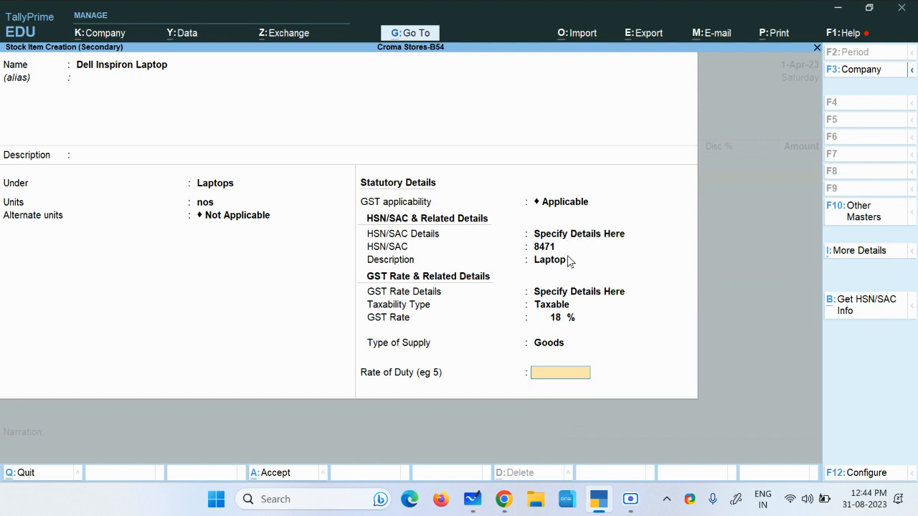
key("Return")
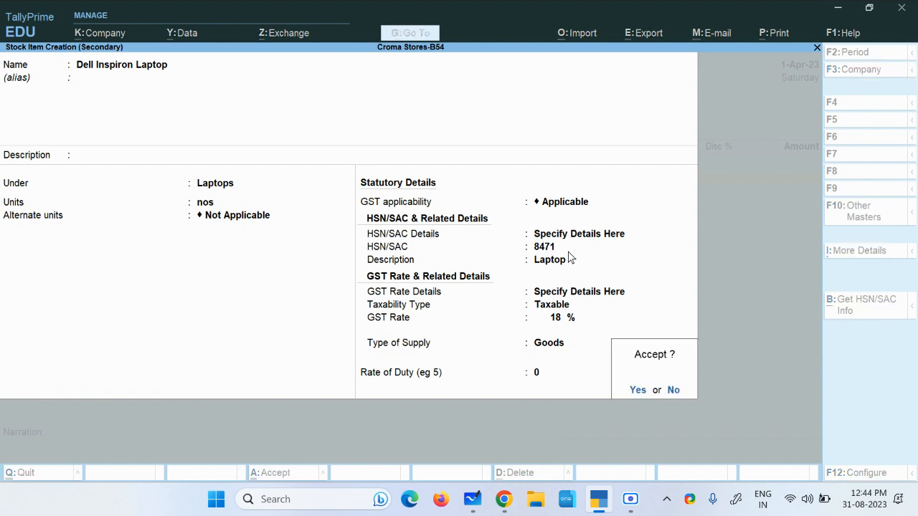
key("Return")
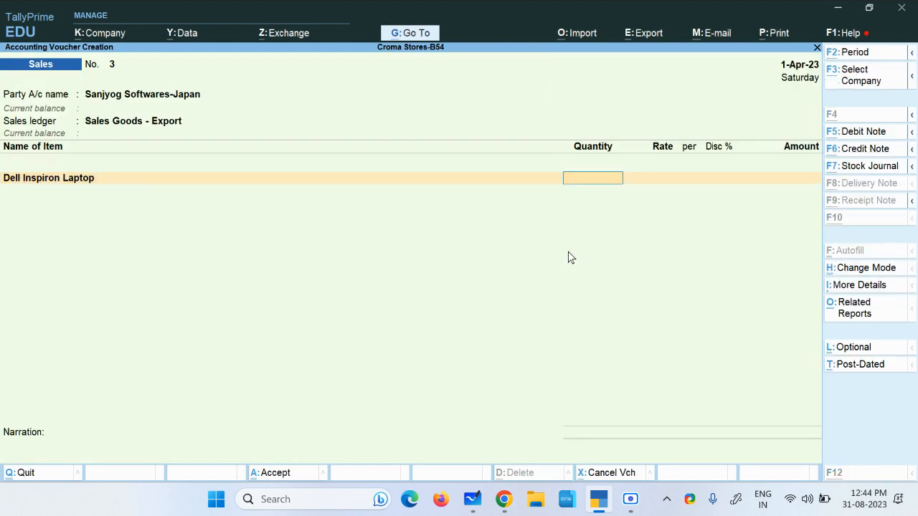
Step: Enter a quantity of 15 nos at a rate of 25000 for the Dell Inspiron Laptop, checking the figures in the exercise PDF
key("alt+Tab")
left_click(568, 258)
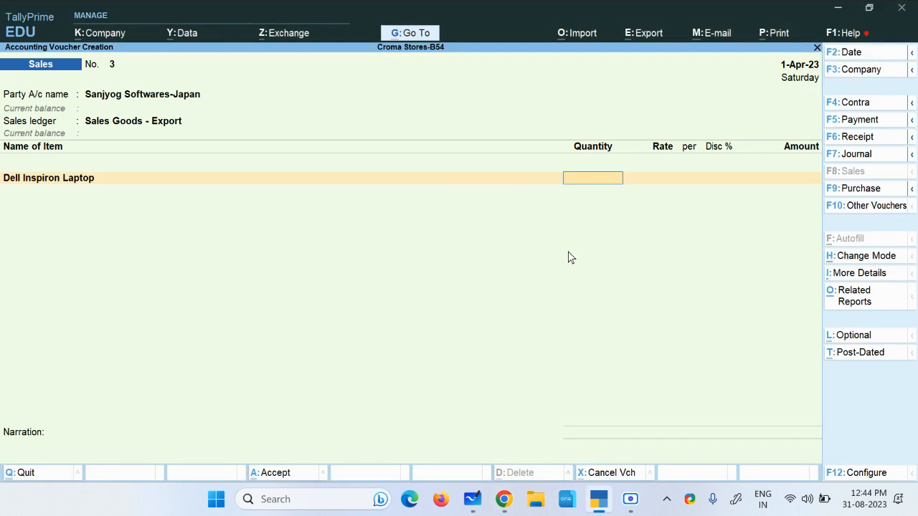
key("Return")
key("Return")
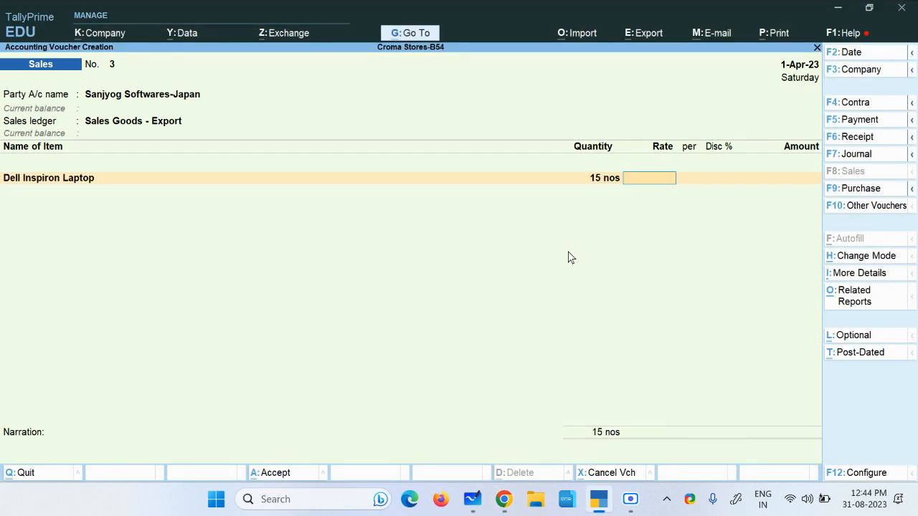
key("alt+Tab")
key("alt+Tab")
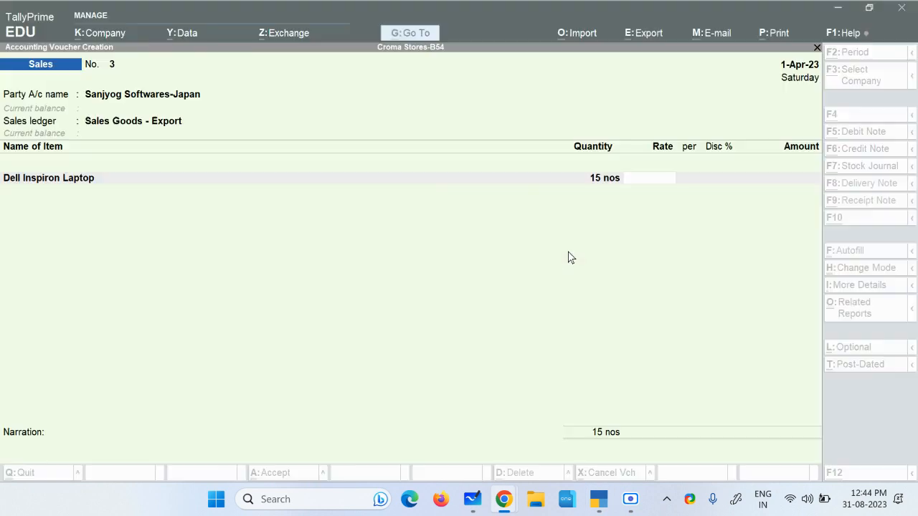
type("25000")
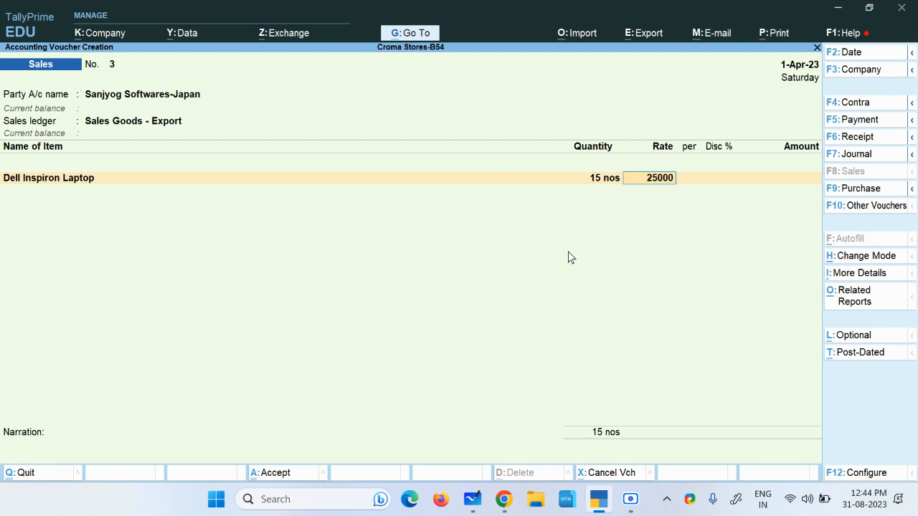
key("Return")
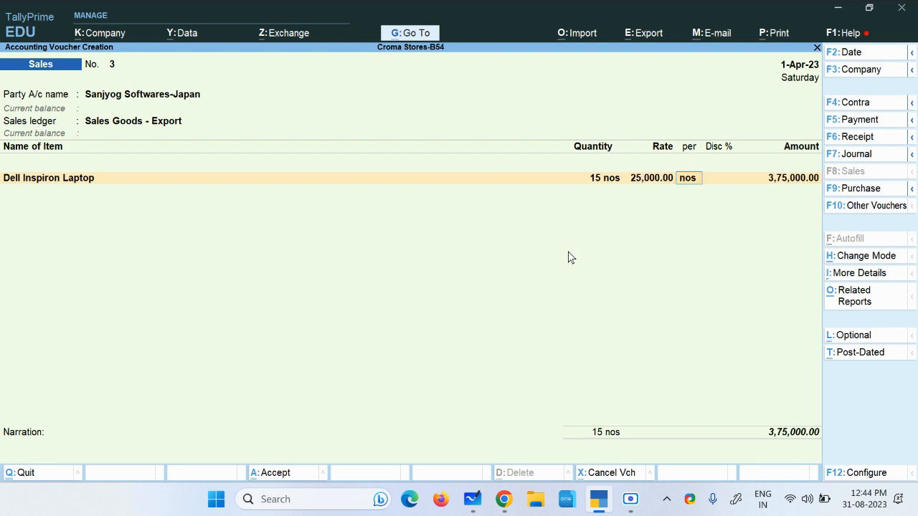
Step: Complete the Dell Inspiron Laptop line with nos as the rate unit and no discount
key("Return")
key("Return")
key("Return")
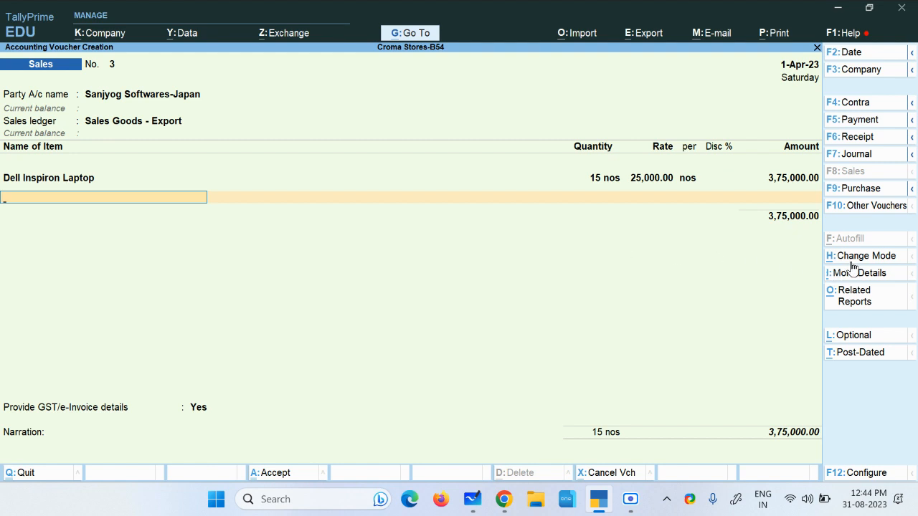
Step: Examine the voucher's GST Tax Analysis in detailed view, checking the IGST calculated on the laptops
left_click(865, 301)
left_click(374, 125)
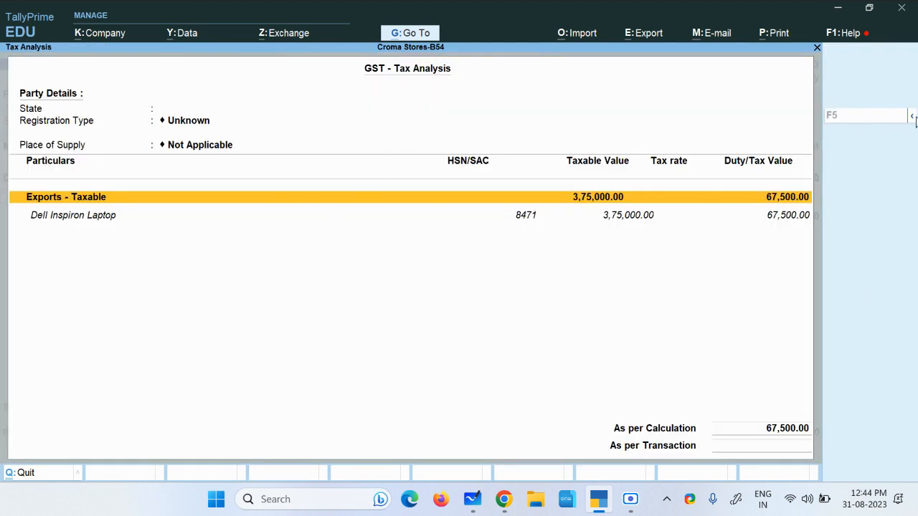
mouse_move(909, 117)
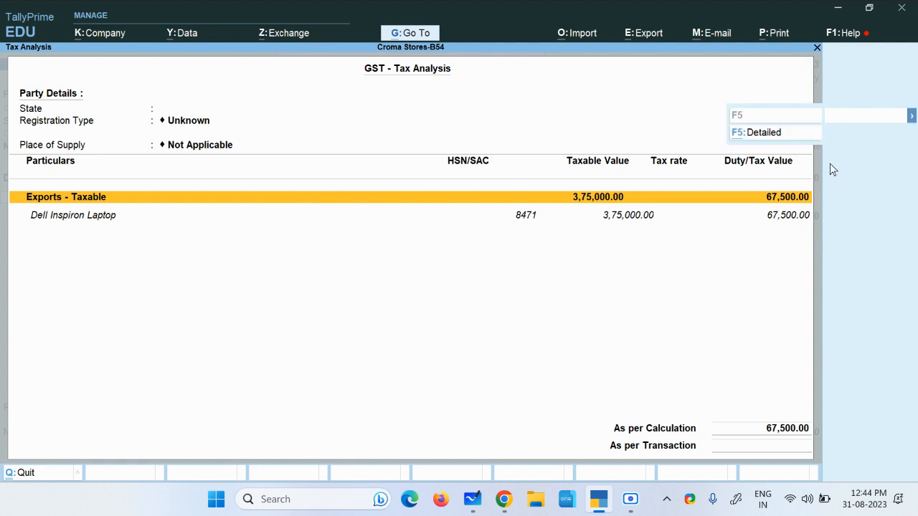
left_click(771, 135)
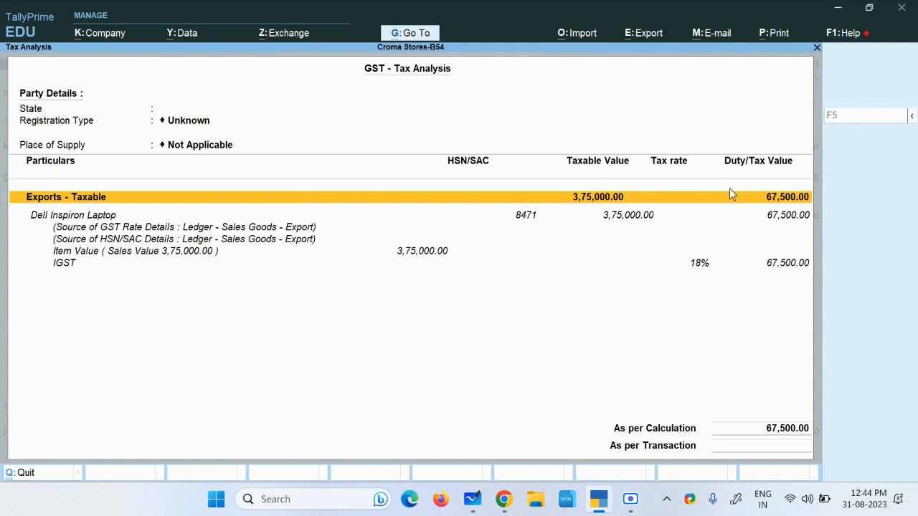
left_click(64, 266)
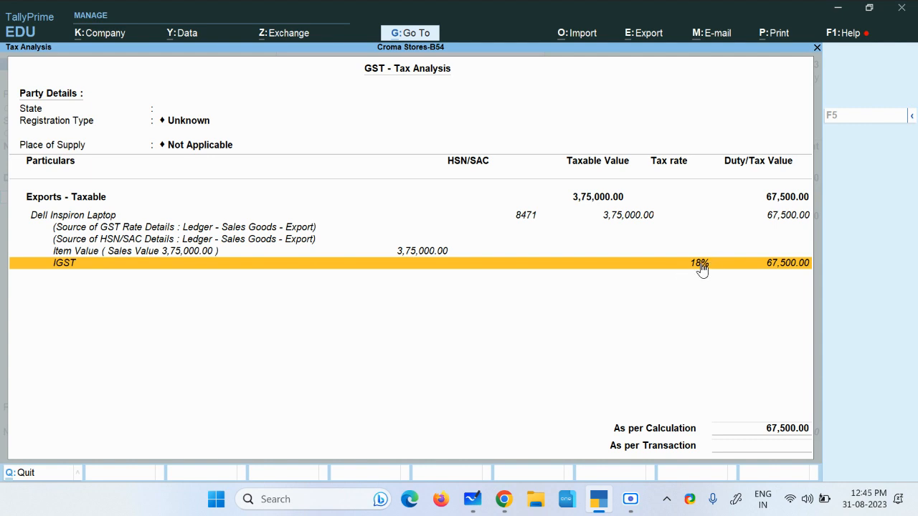
key("Escape")
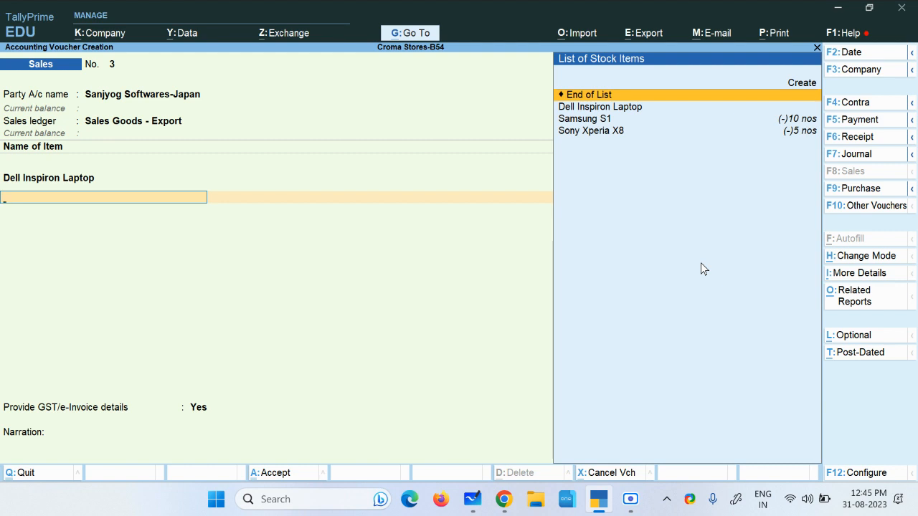
Step: End the stock item list and add the Output IGST @ 18% ledger to the sales voucher
key("Return")
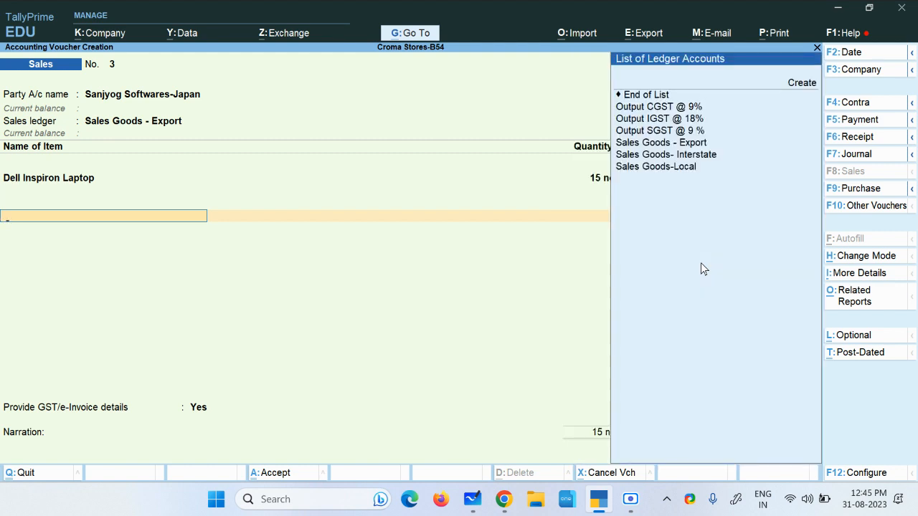
key("Down")
key("Down")
key("Down")
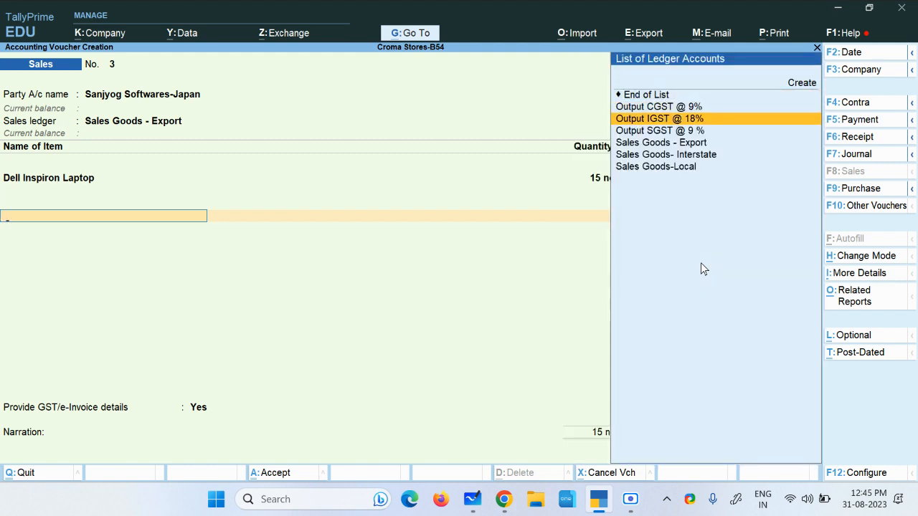
key("Return")
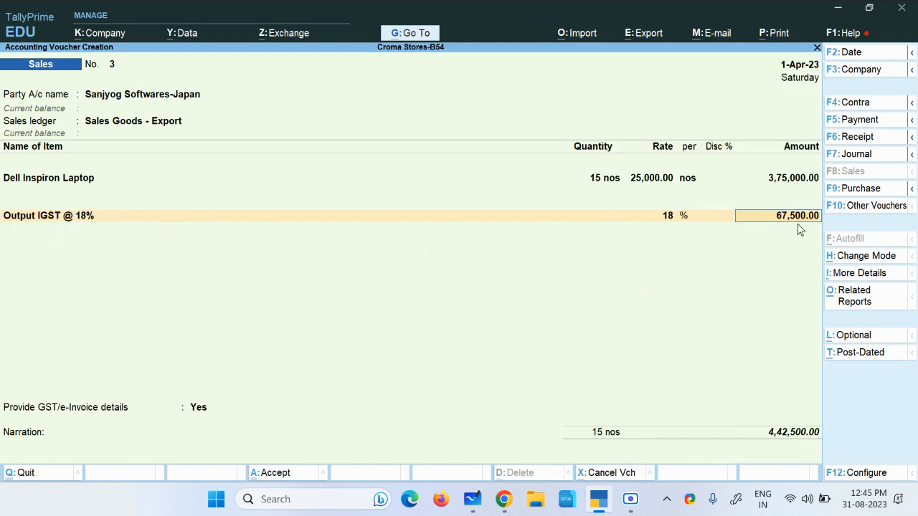
key("Return")
key("Return")
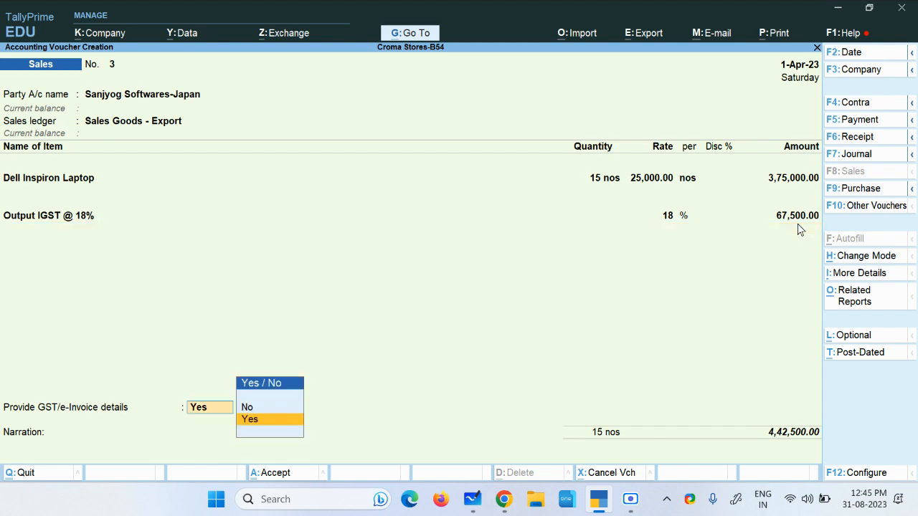
Step: Set Provide GST/e-Invoice details to No and keep New Ref as the reference type in the bill-wise details
key("Up")
key("Return")
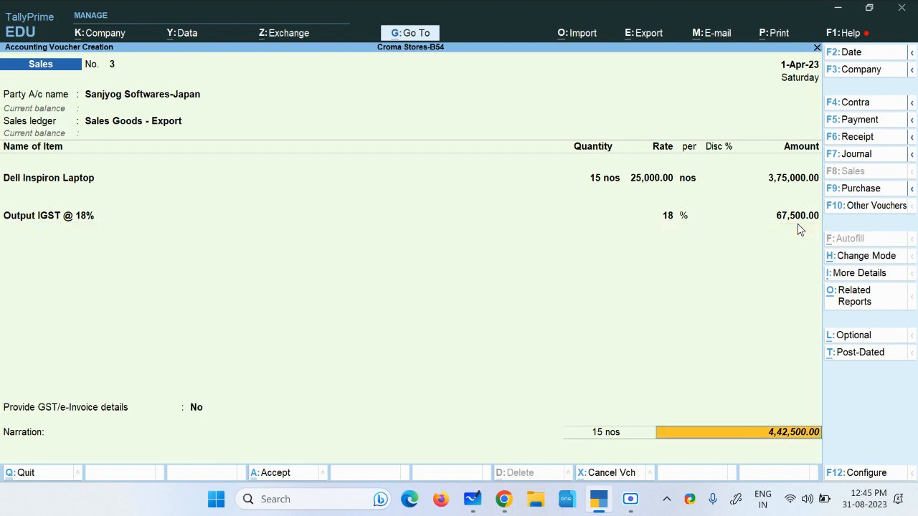
key("Return")
key("Return")
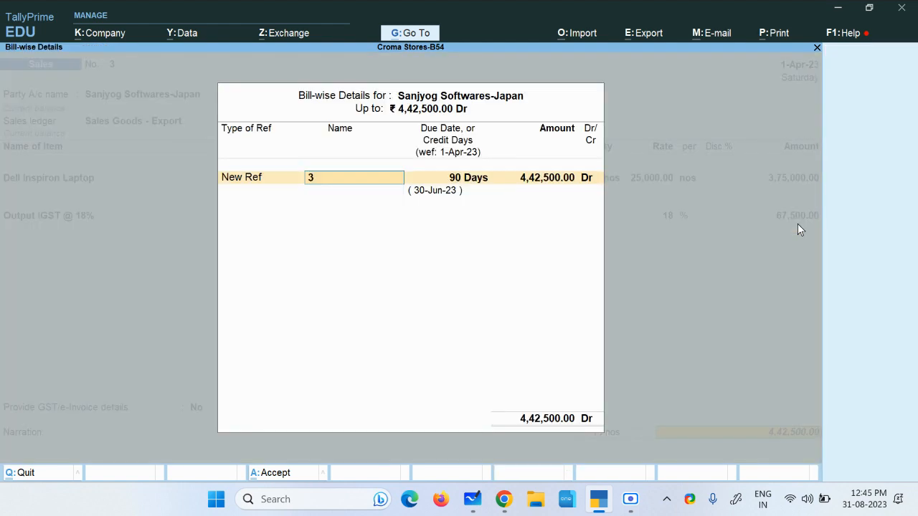
Step: Copy bill number SAL/SS/Lap-25 from the exercise PDF into the bill reference name, keeping the 90-day credit period and full amount
key("alt+Tab")
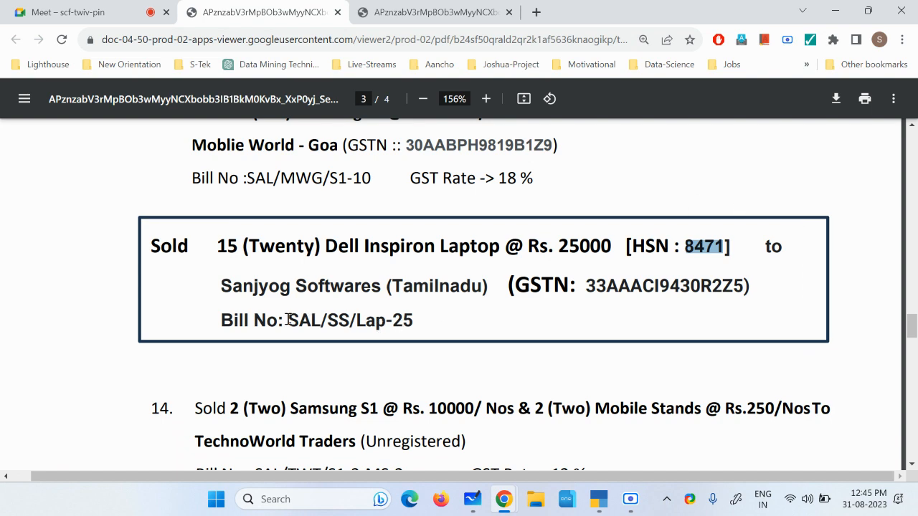
left_click_drag(288, 320, 412, 319)
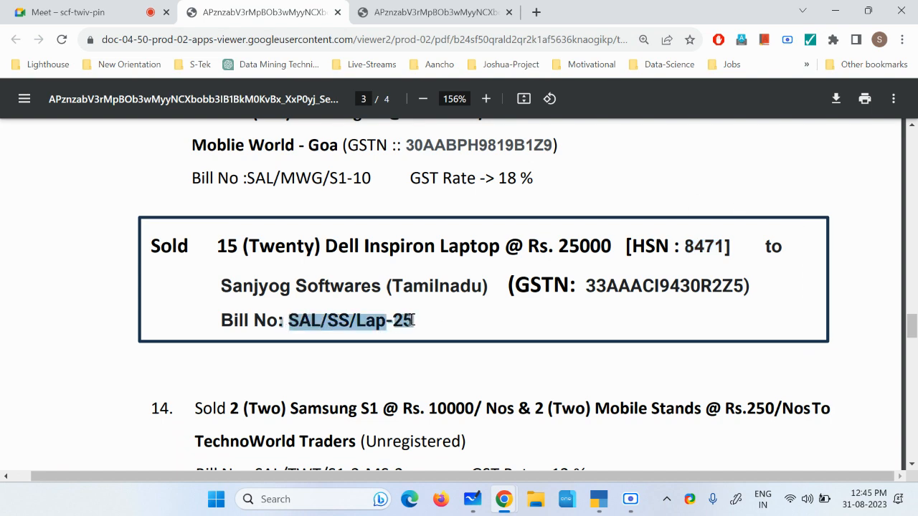
key("ctrl+c")
key("alt+Tab")
key("ctrl+alt+v")
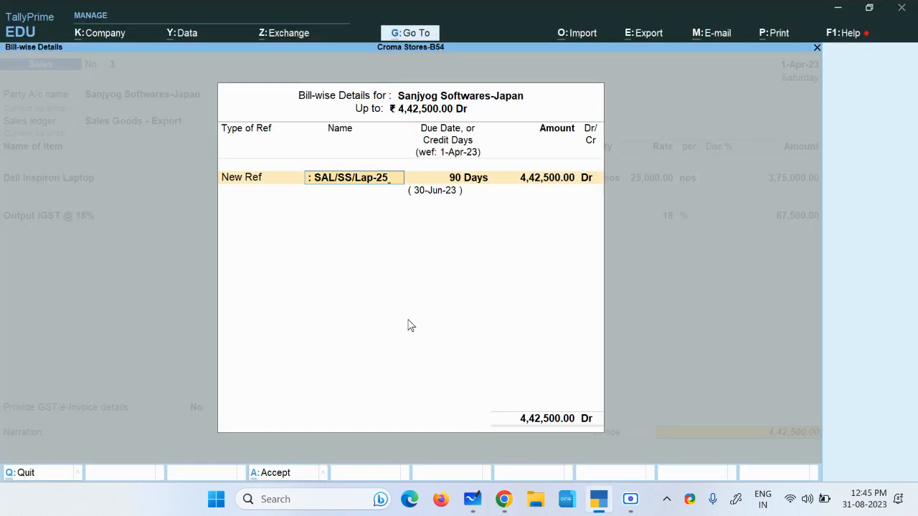
key("Return")
key("Return")
key("Return")
Step: Accept the export sales voucher without generating an e-Invoice
key("Return")
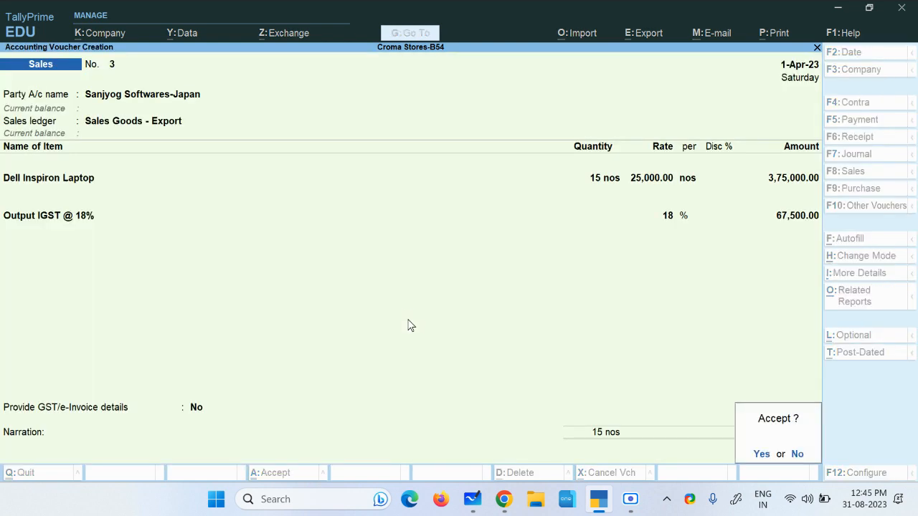
key("Return")
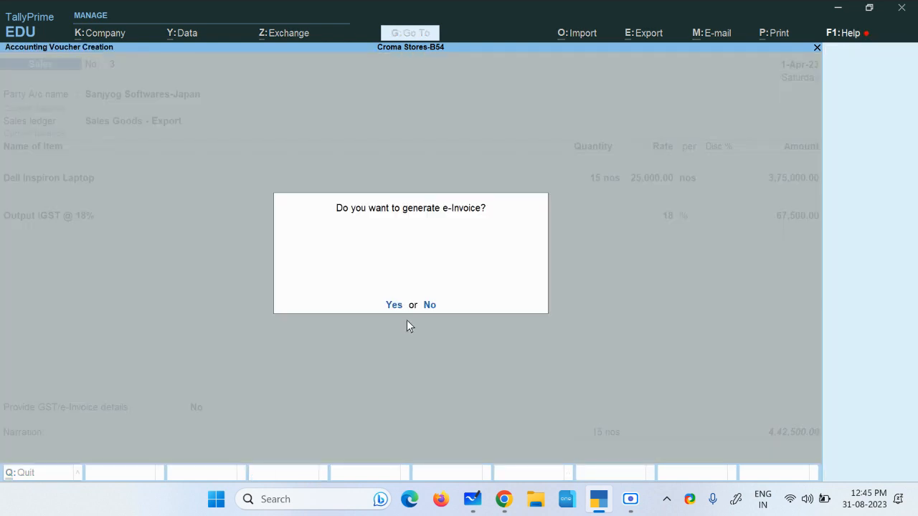
left_click(428, 305)
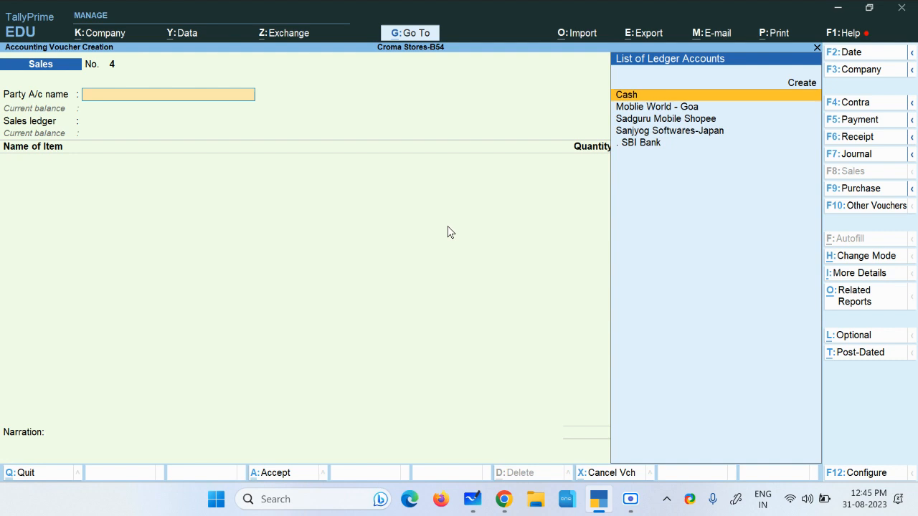
Step: Open the GSTR-1 report and compare the B2B Invoices and Exports Invoices - 6A rows
left_click(410, 33)
type("Gstr")
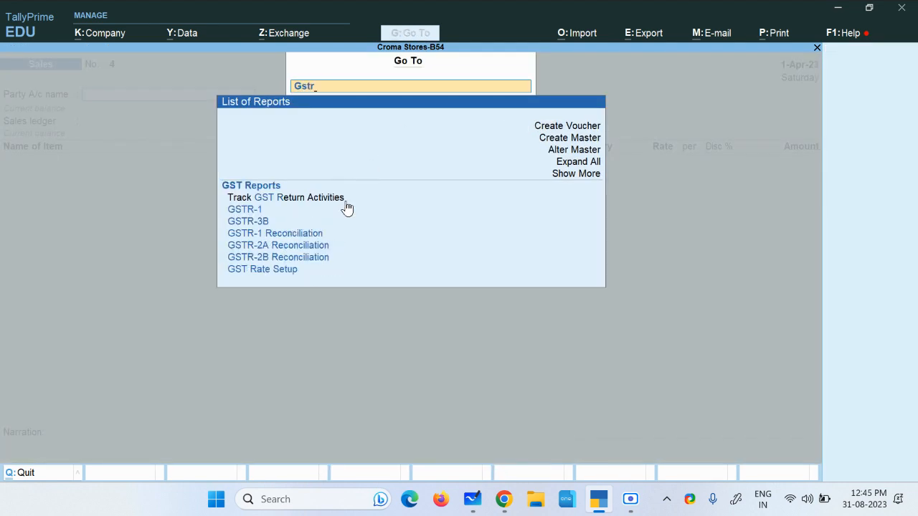
left_click(251, 212)
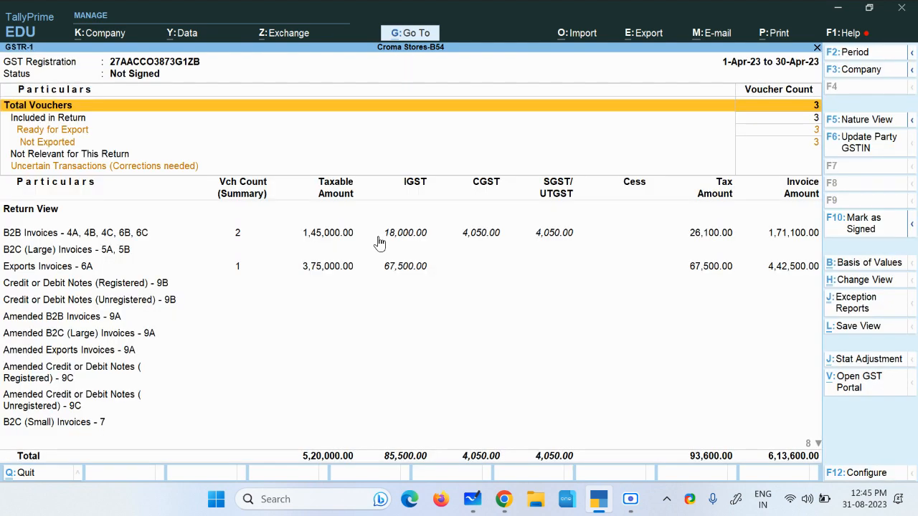
left_click(234, 240)
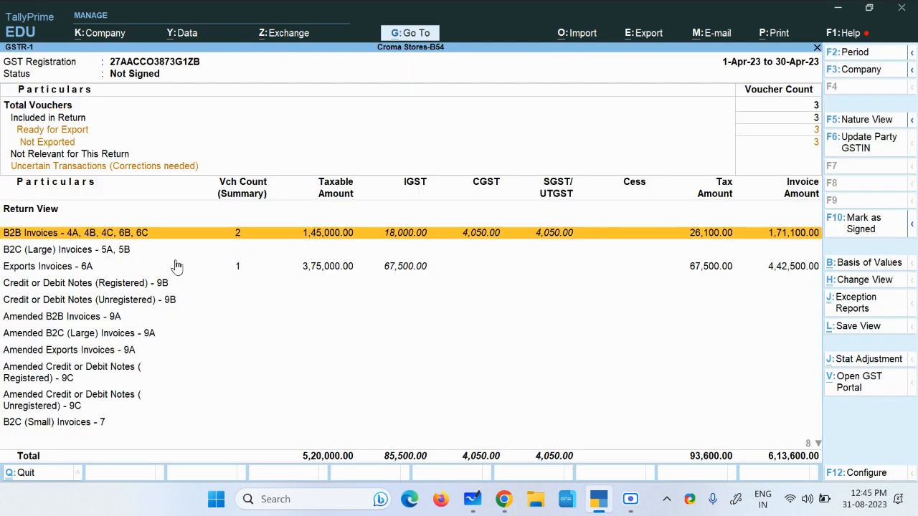
left_click(43, 268)
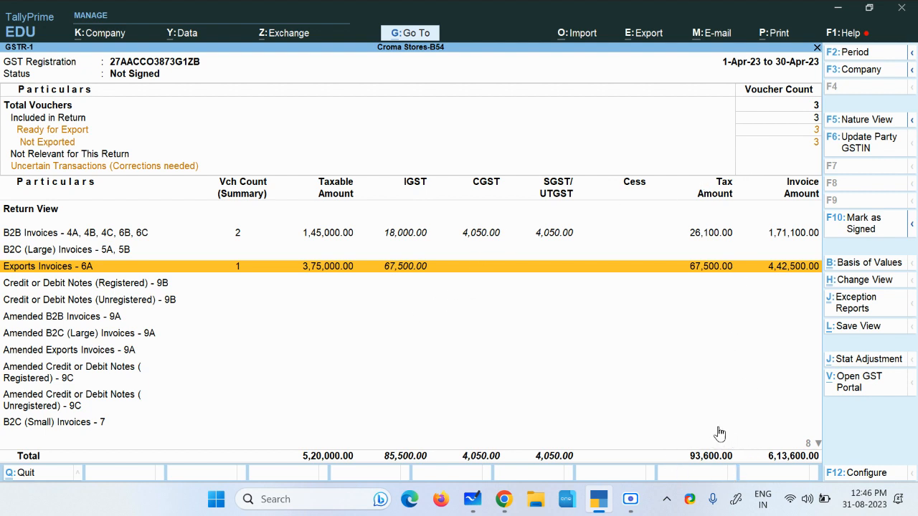
left_click(58, 237)
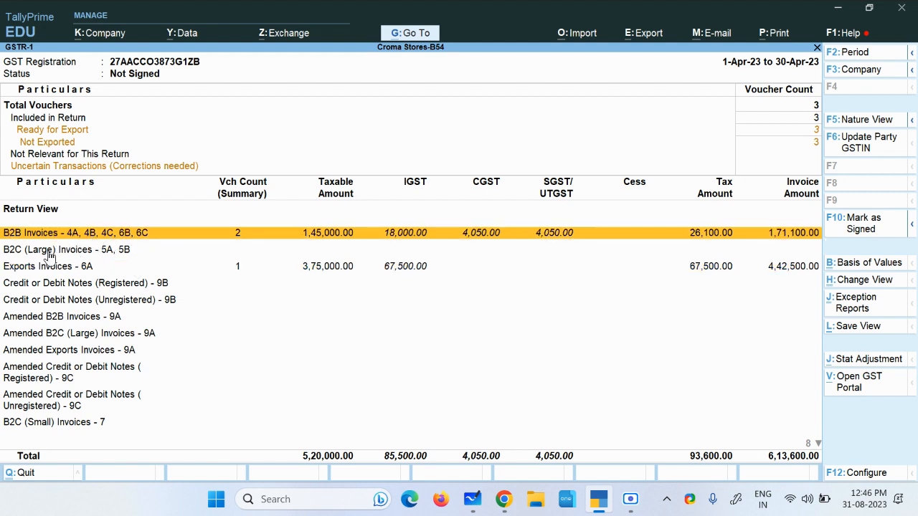
left_click(33, 269)
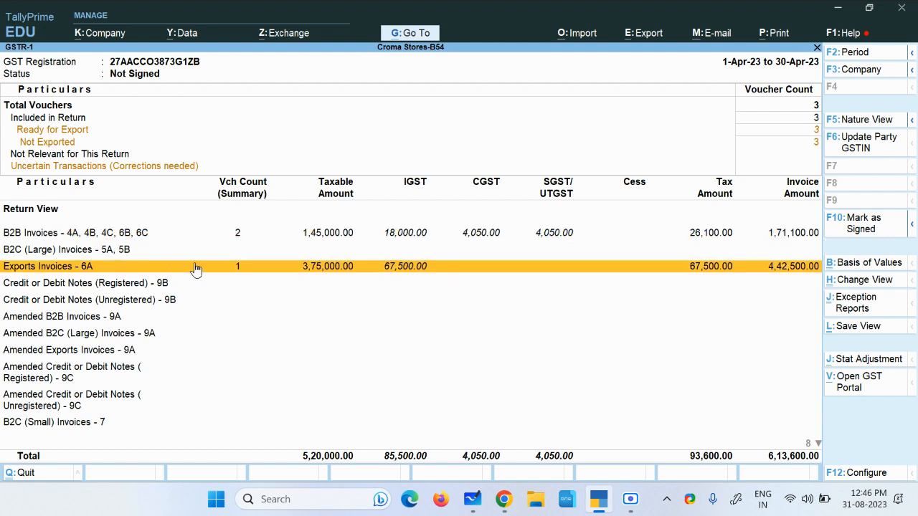